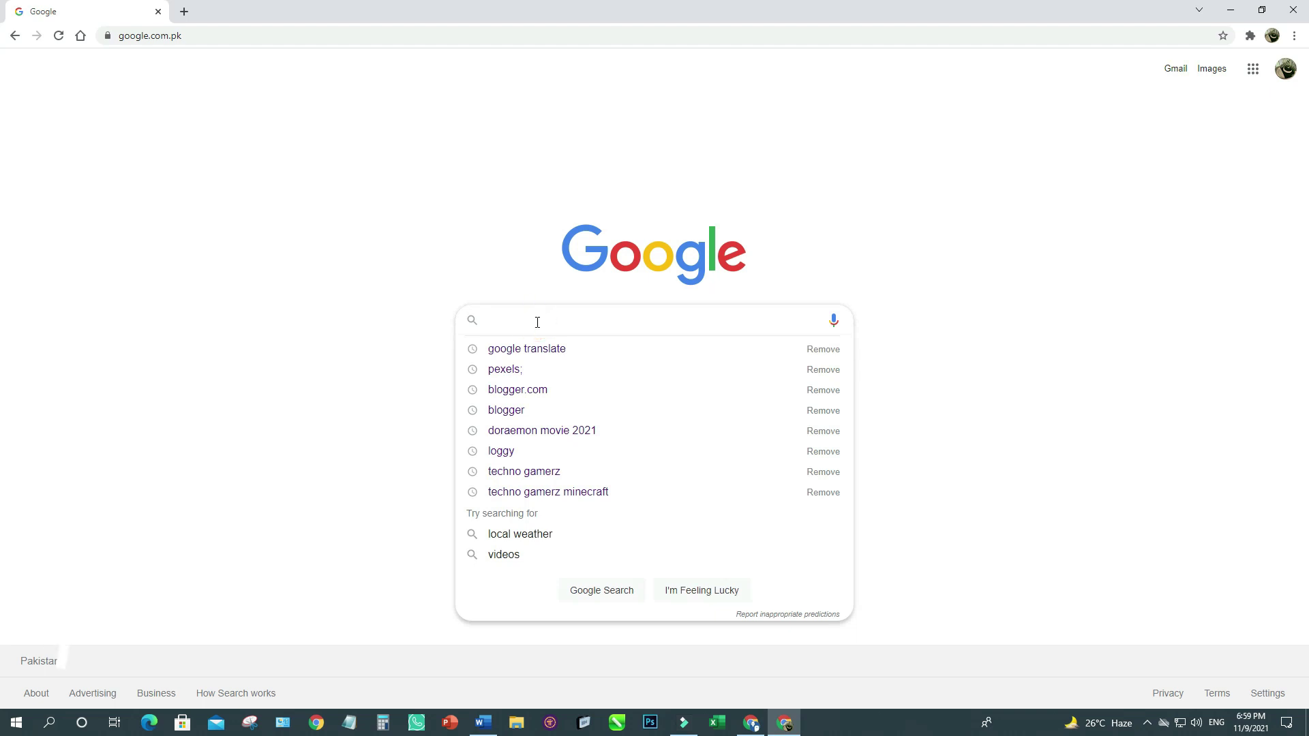
Search Google for blogger.com.
key(Return)
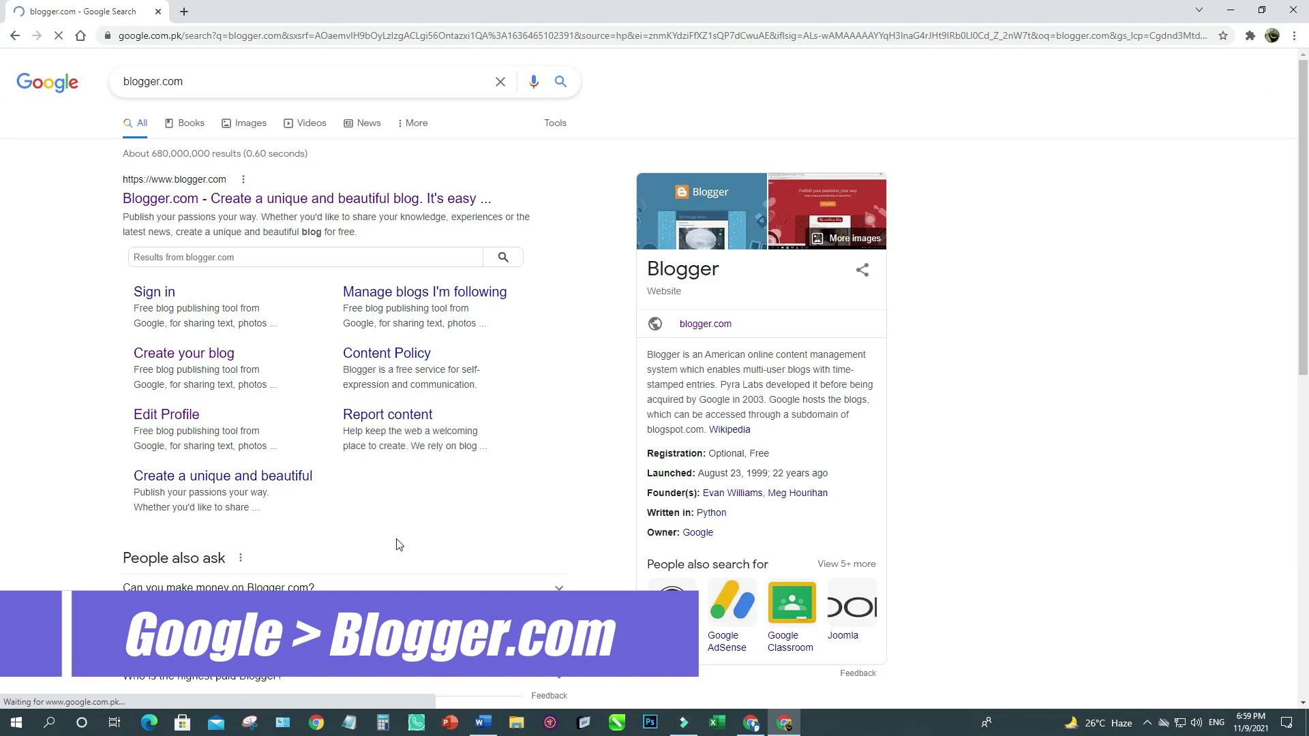
Open Blogger.com from the results and choose New Blog from the blog switcher.
click(155, 206)
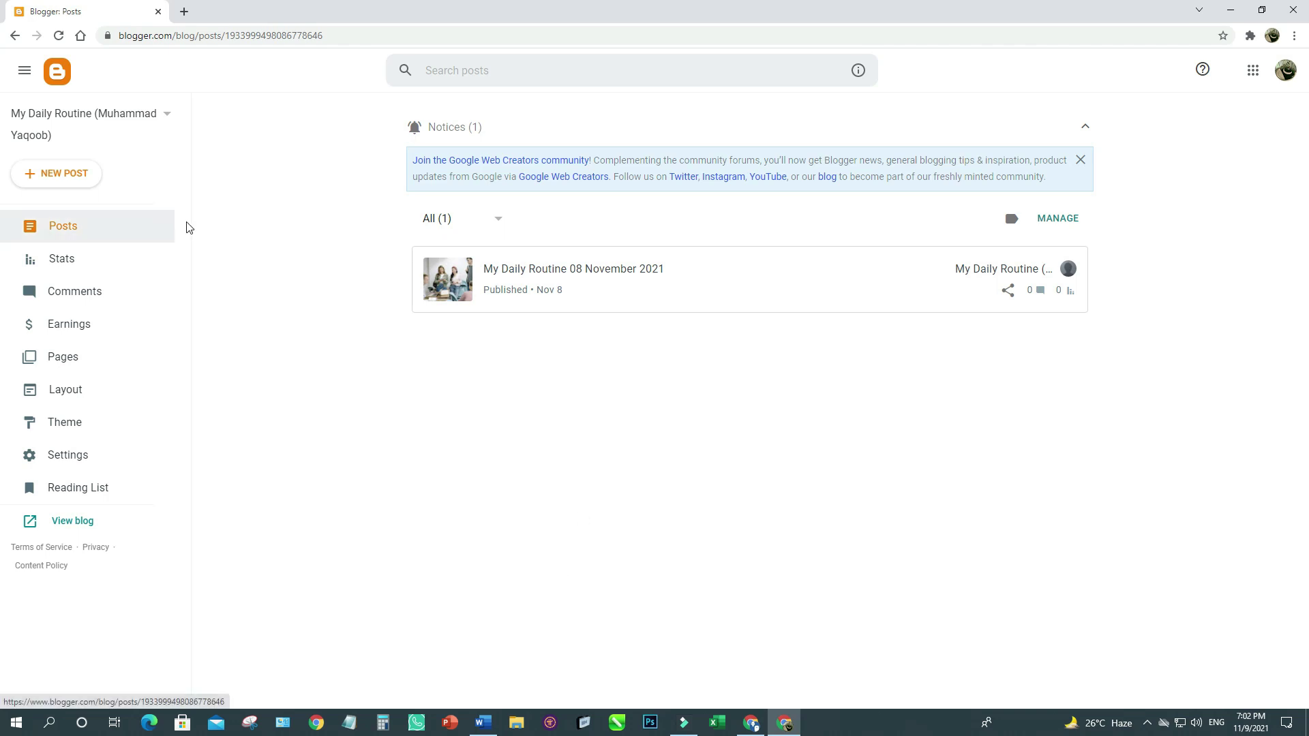
click(167, 114)
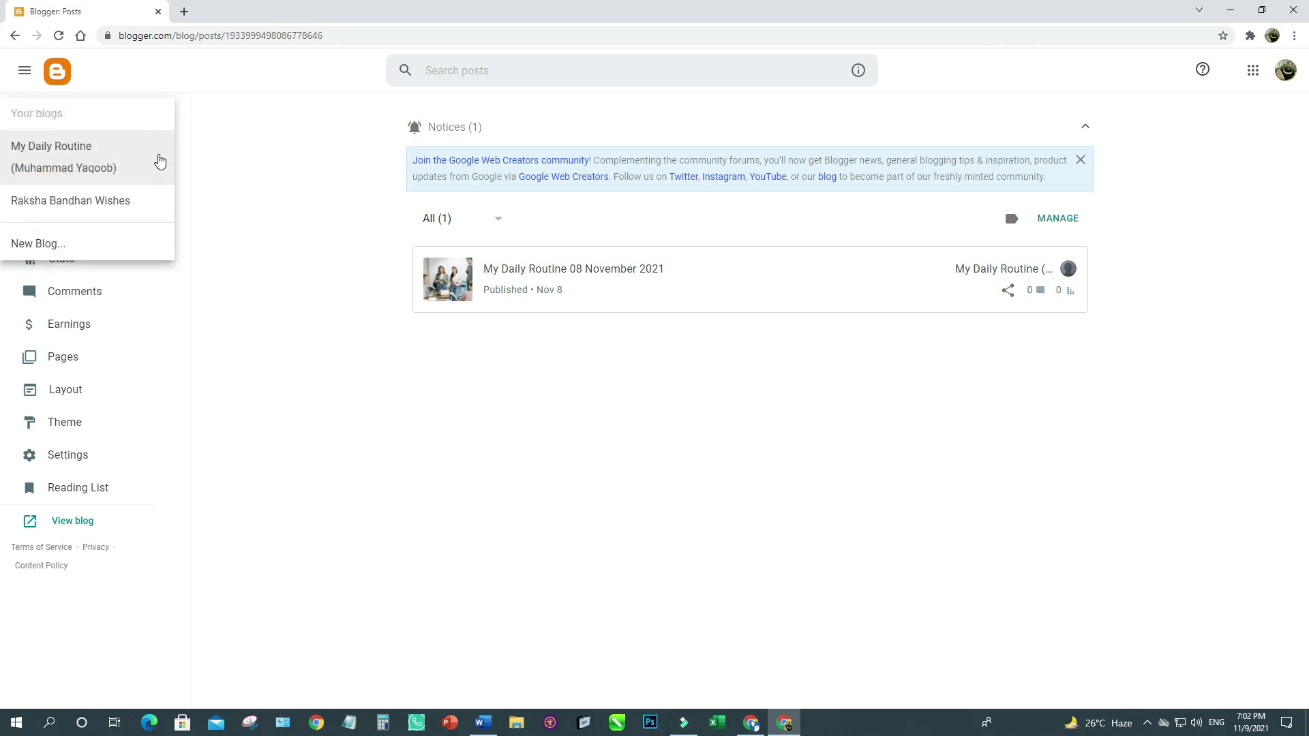
click(39, 245)
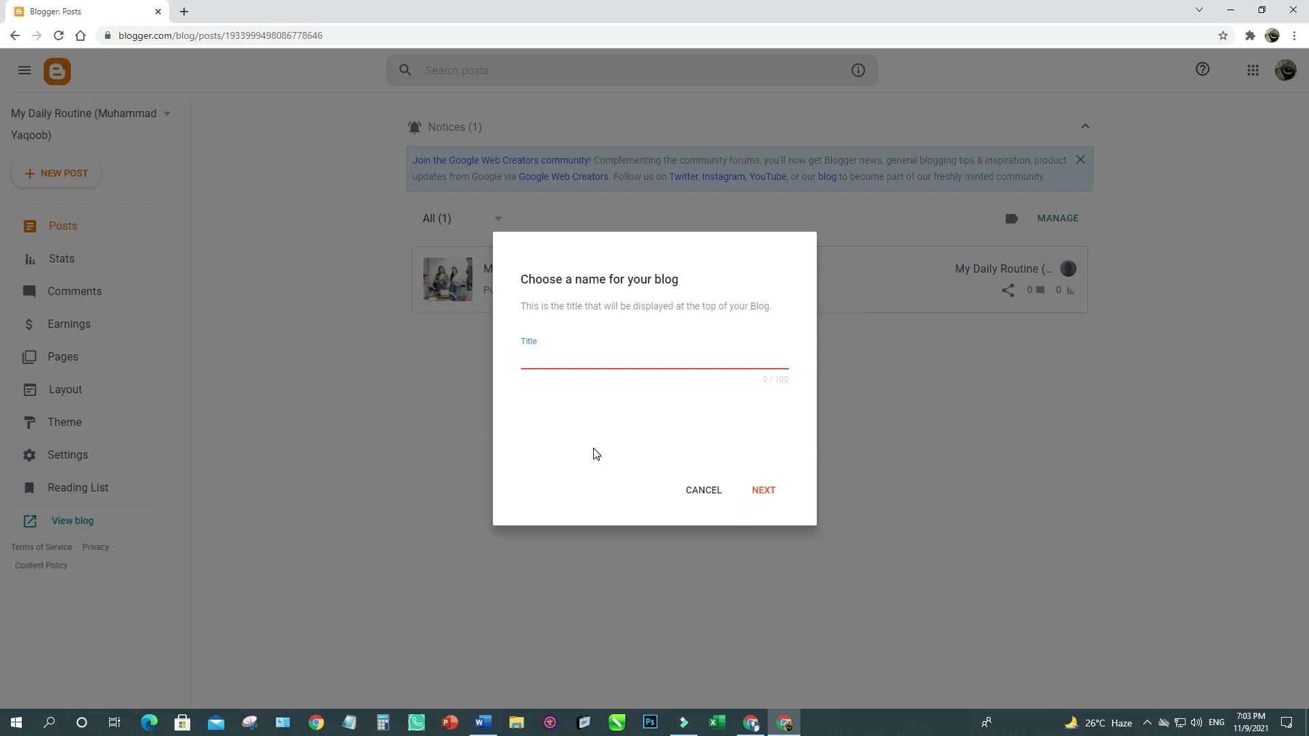
Create the 'Health and Fitness' blog at healthandfitnesstipsorg.blogspot.com, replacing the unavailable 2021 ending with org.
text(Health and Fitness)
click(765, 494)
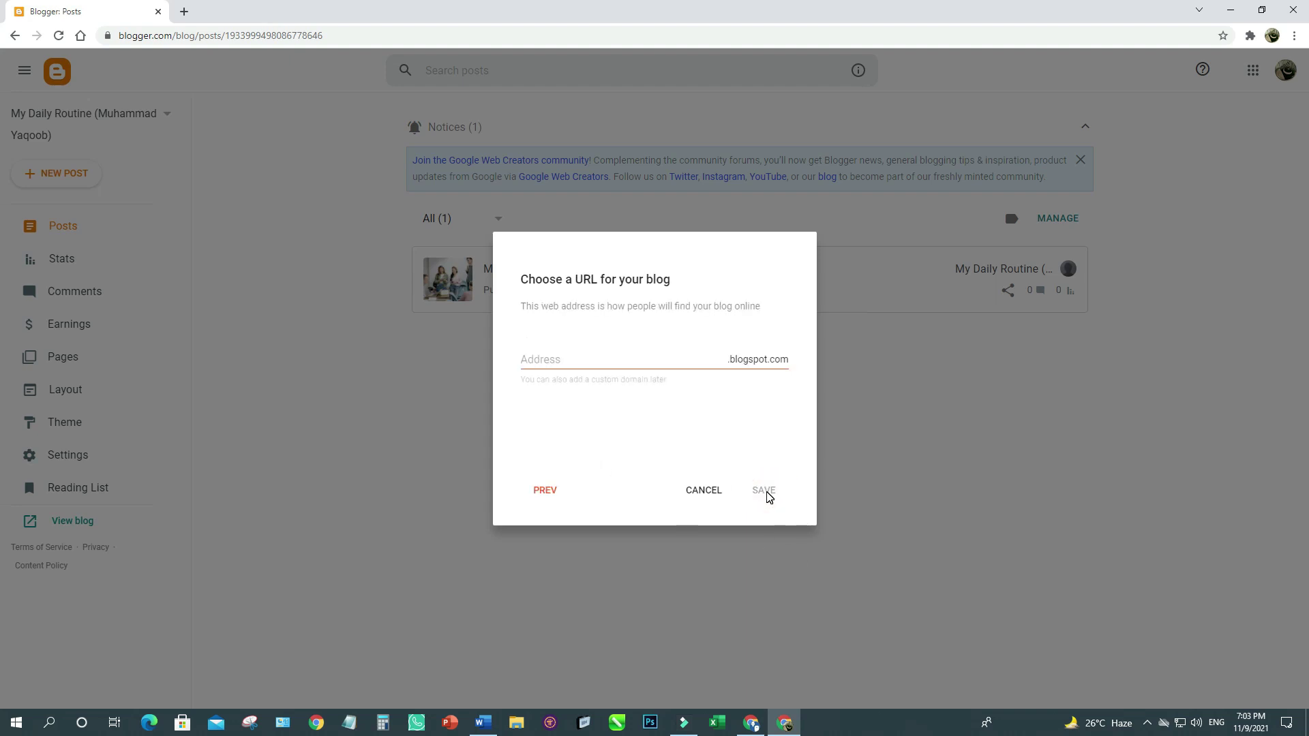
click(546, 355)
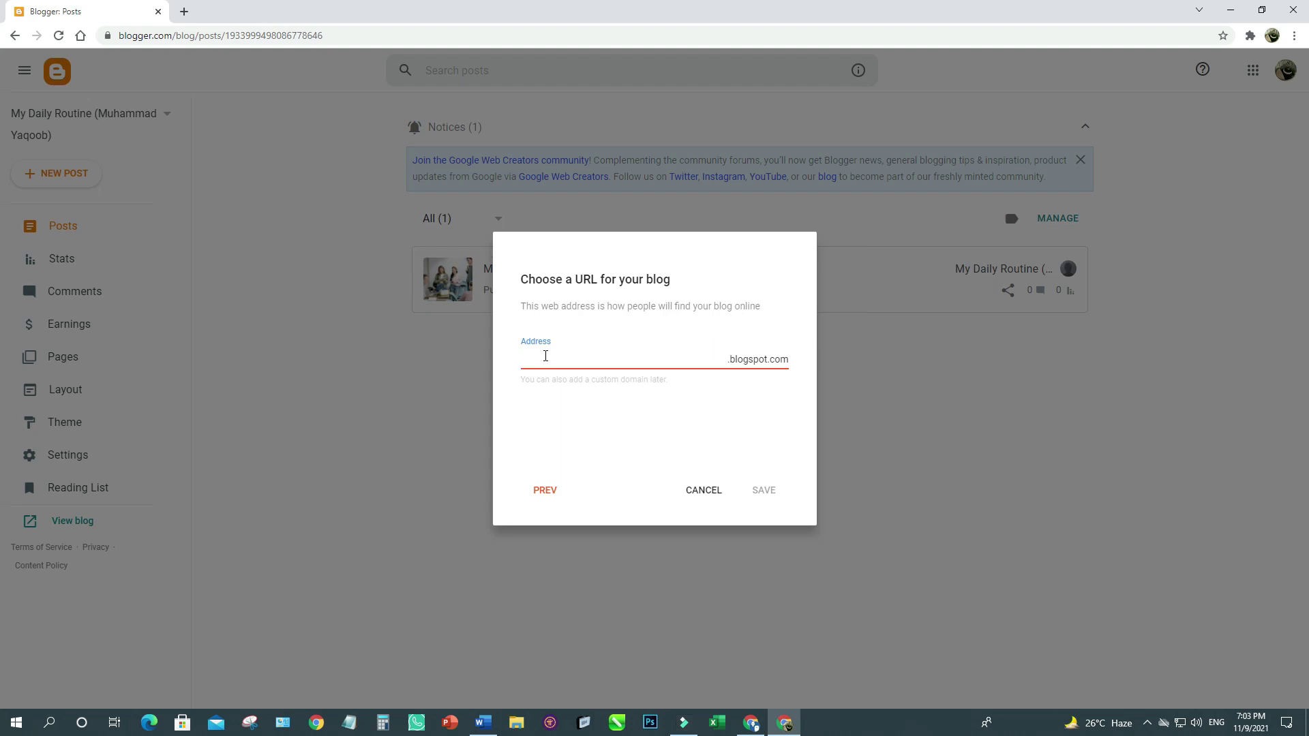
text(healthandfitnesstips2021)
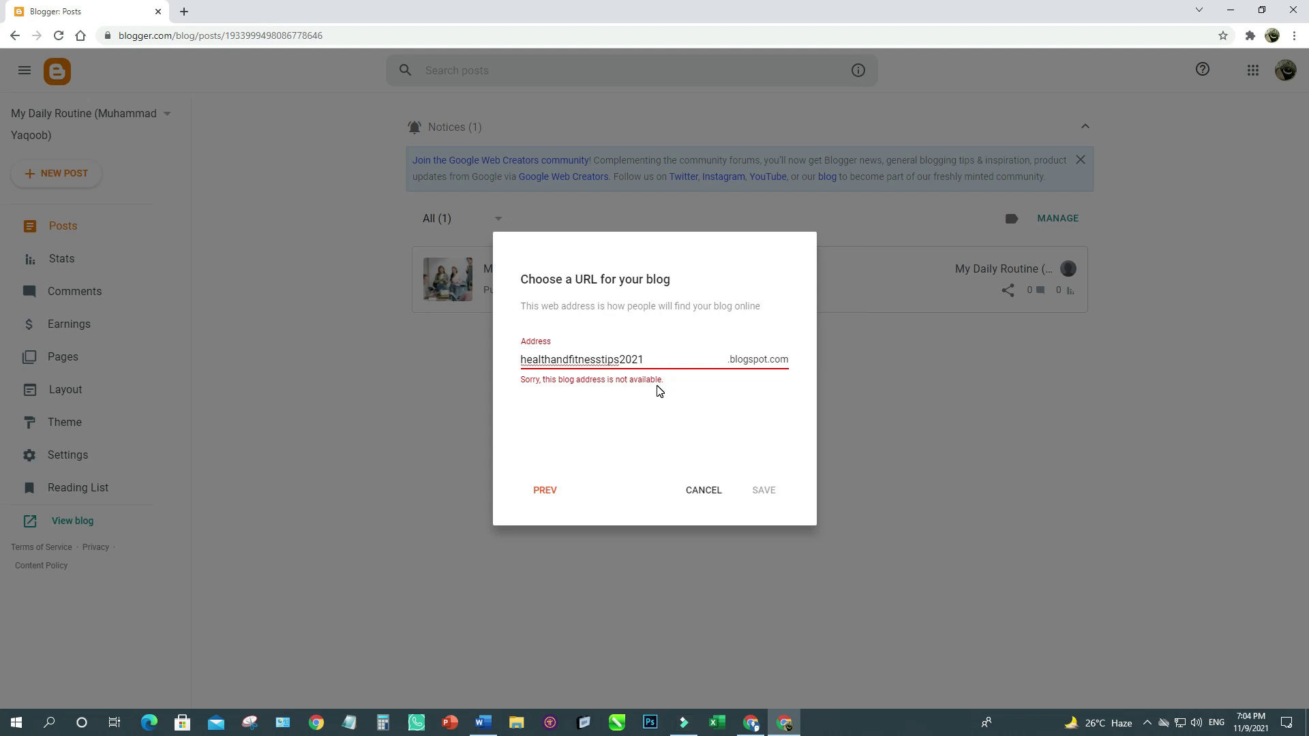
key(BackSpace)
key(BackSpace)
key(BackSpace)
key(BackSpace)
text(org)
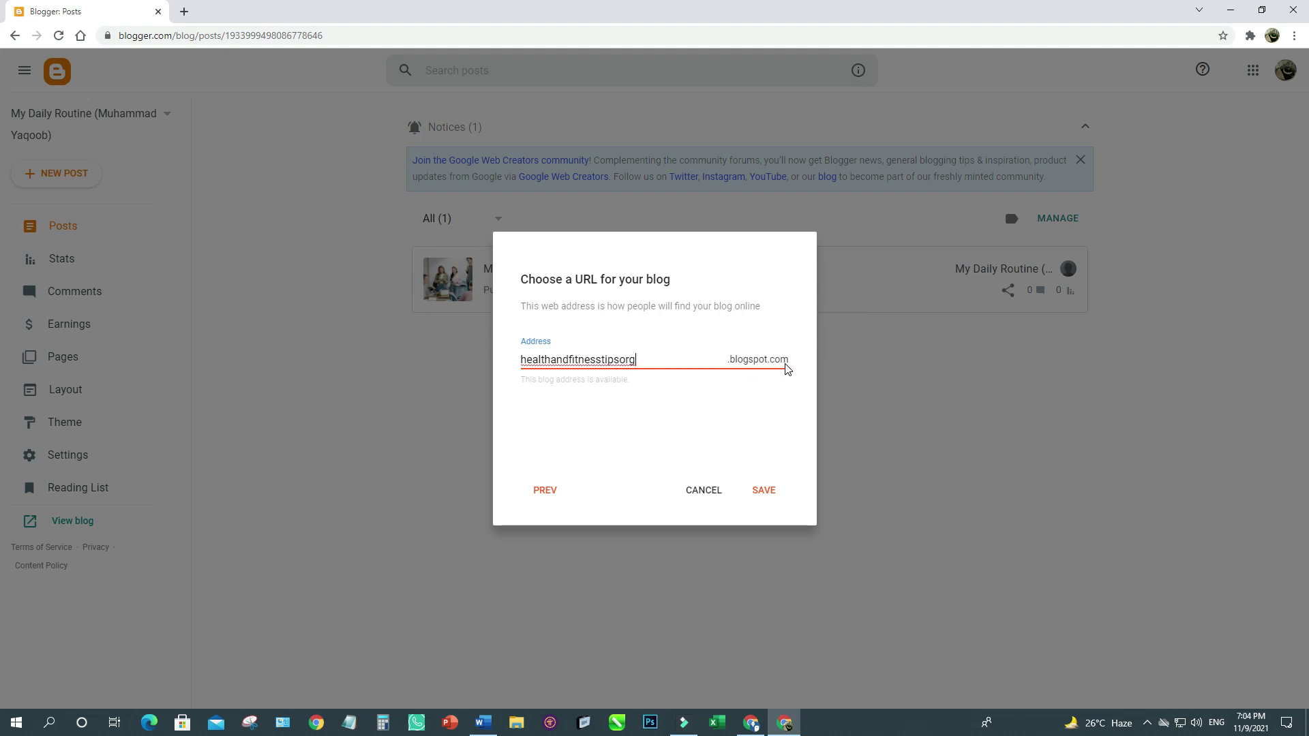
click(764, 491)
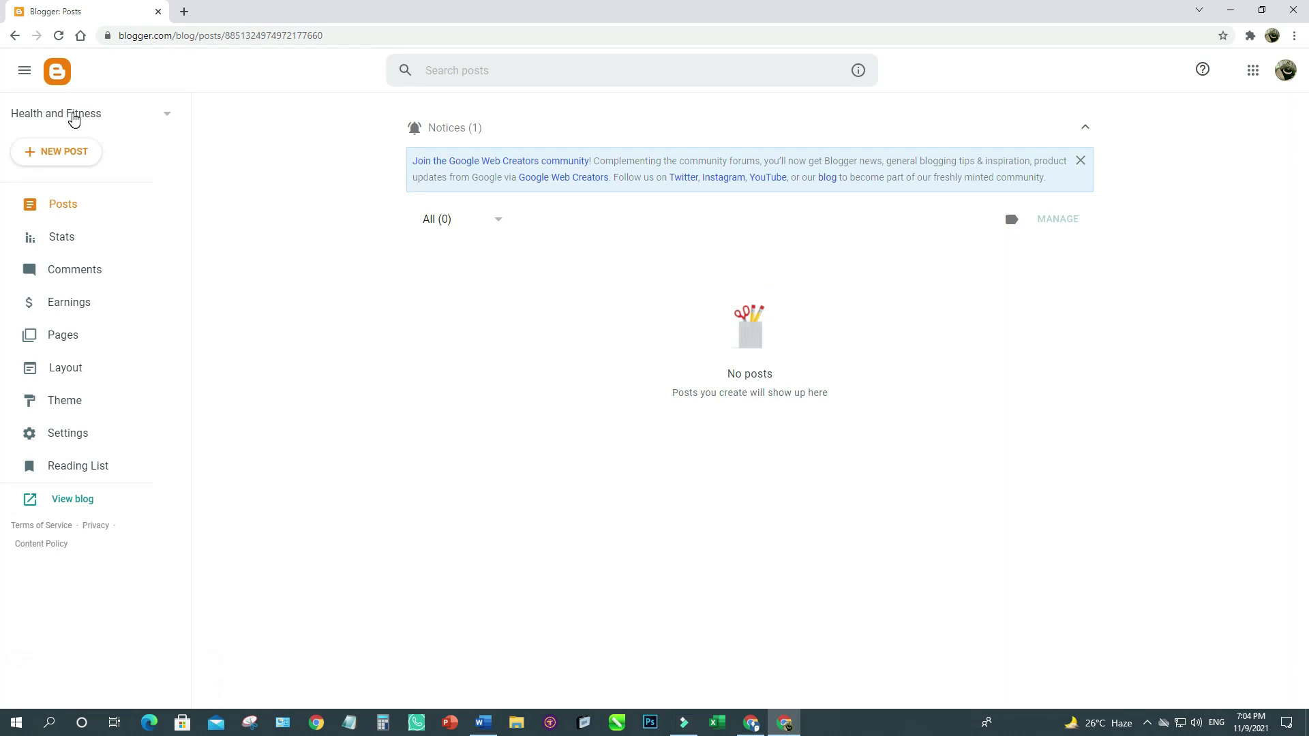
click(168, 114)
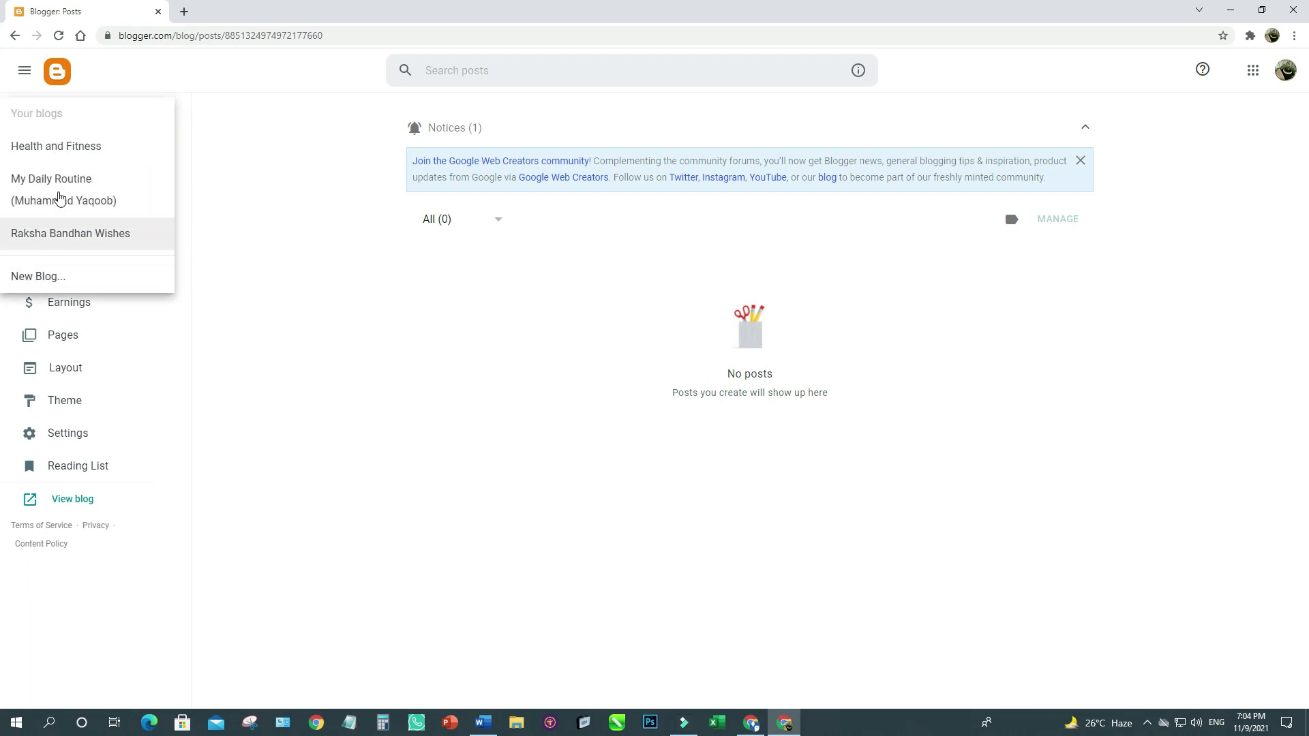
Select the Health and Fitness blog in the switcher and view it live in another tab.
click(262, 243)
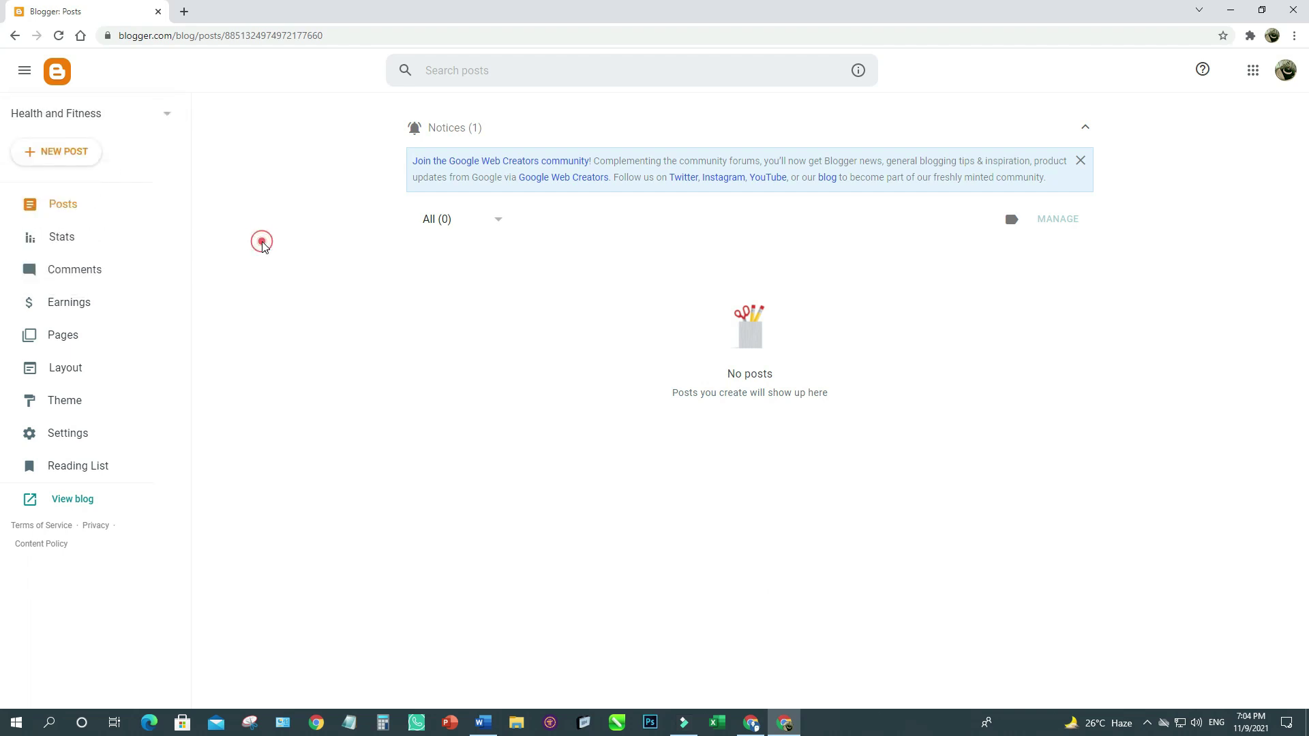
click(167, 114)
click(76, 147)
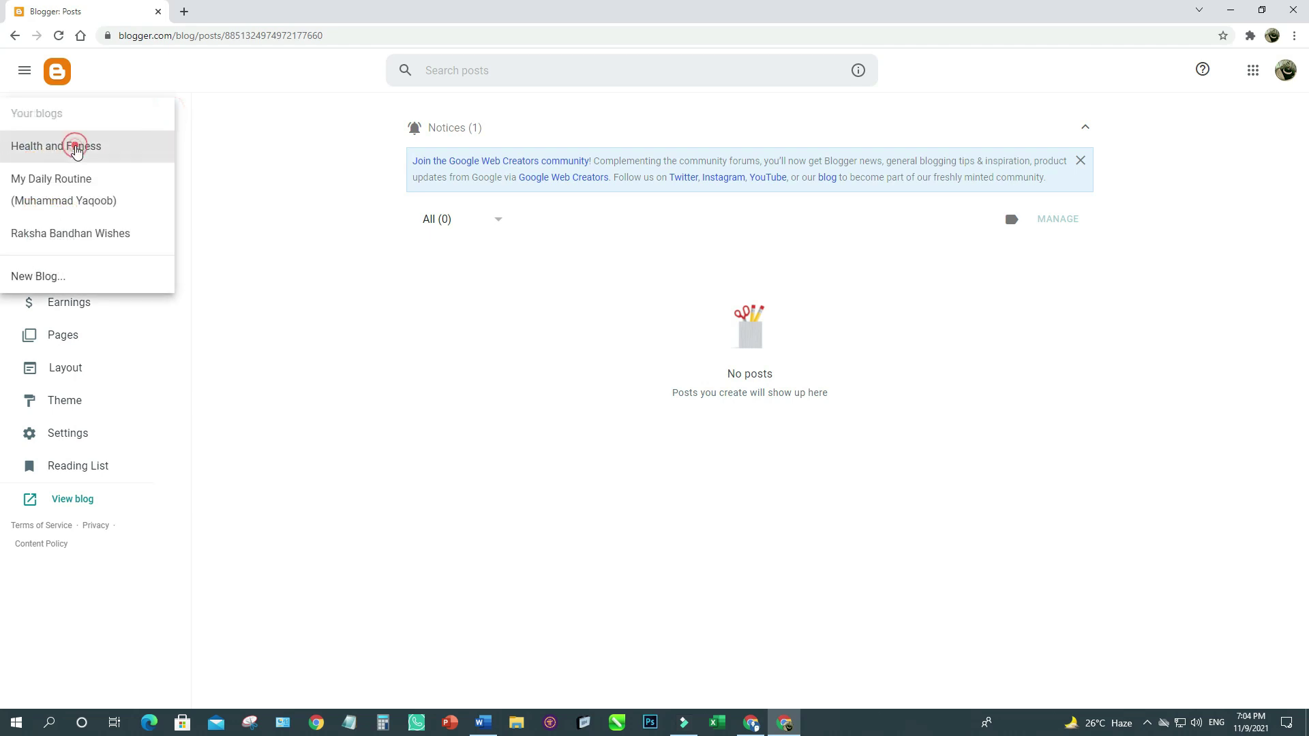
click(248, 276)
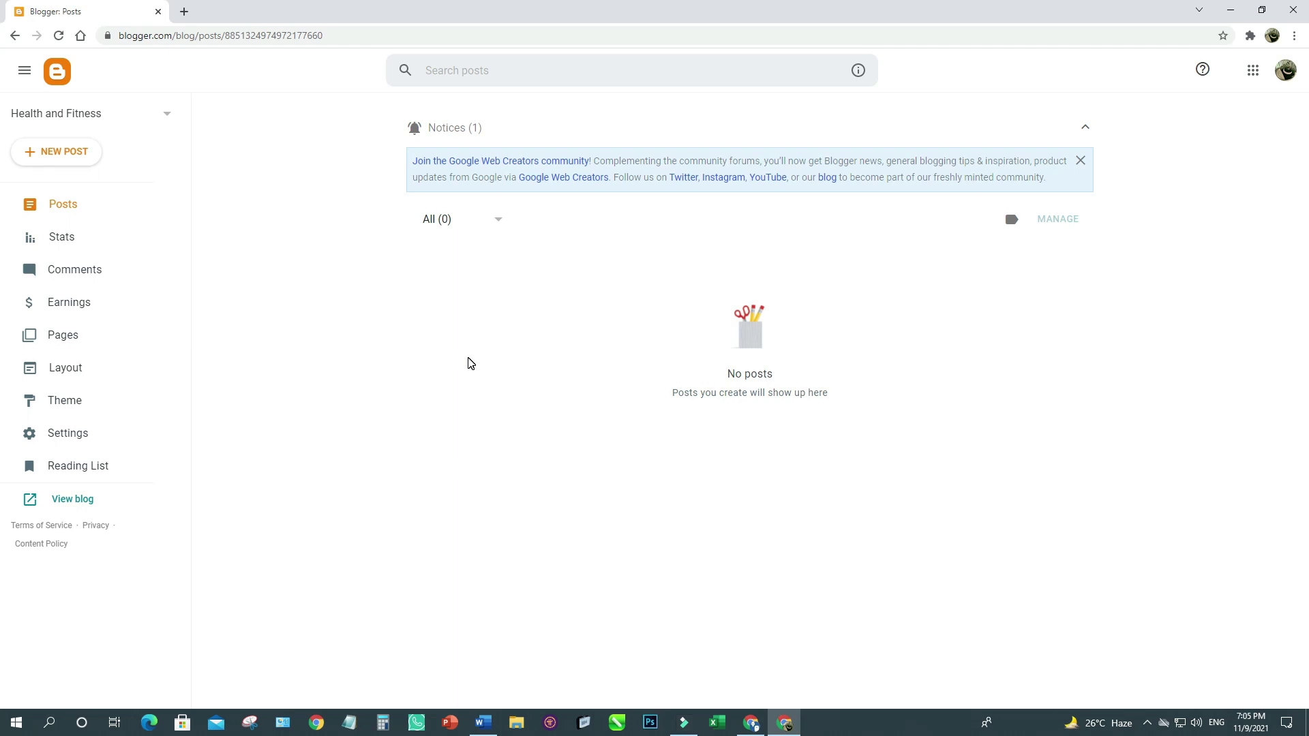
click(72, 499)
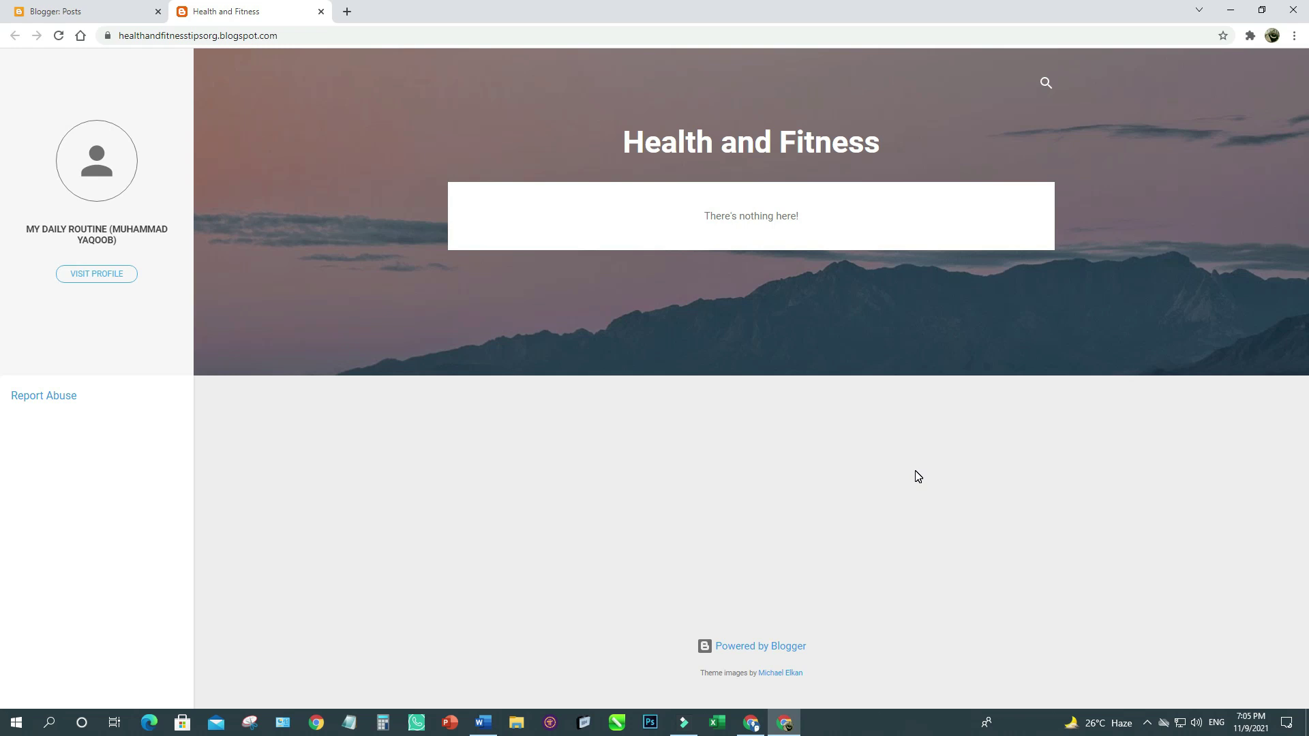
Return to the Blogger dashboard and open the blog's Theme page.
click(55, 11)
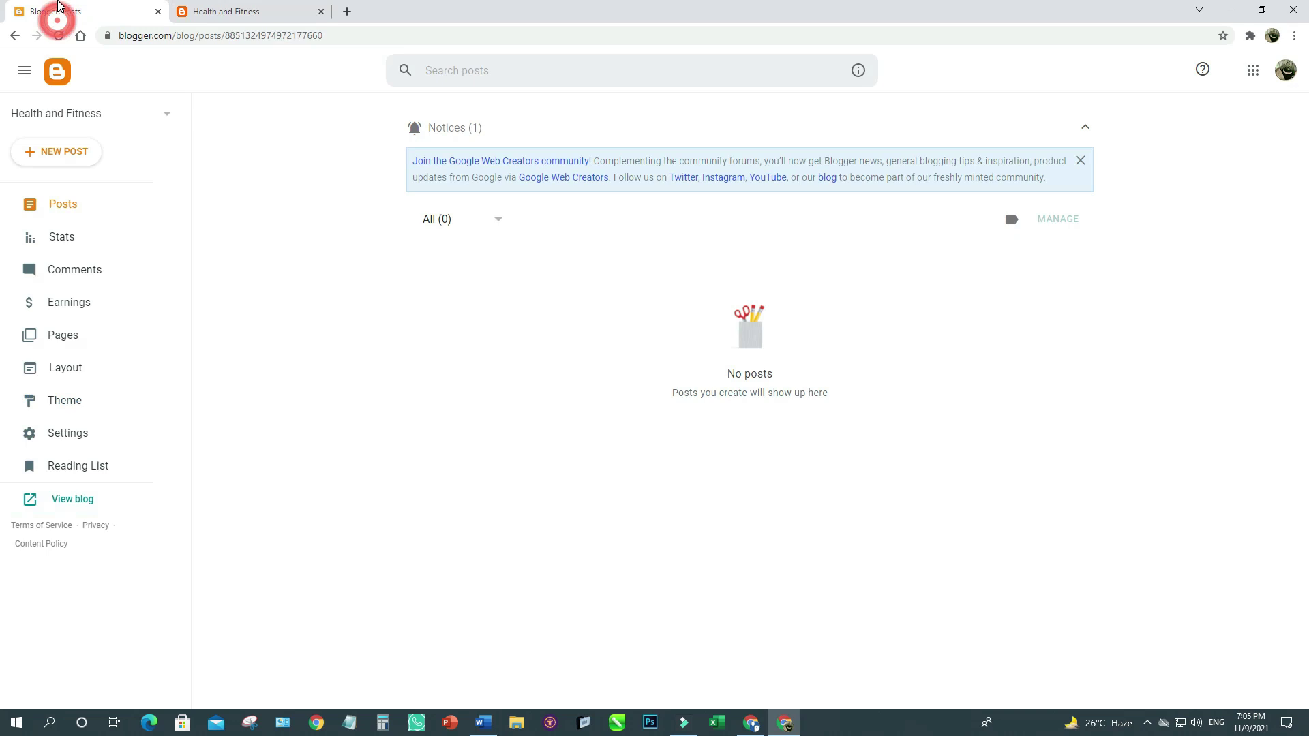
click(263, 10)
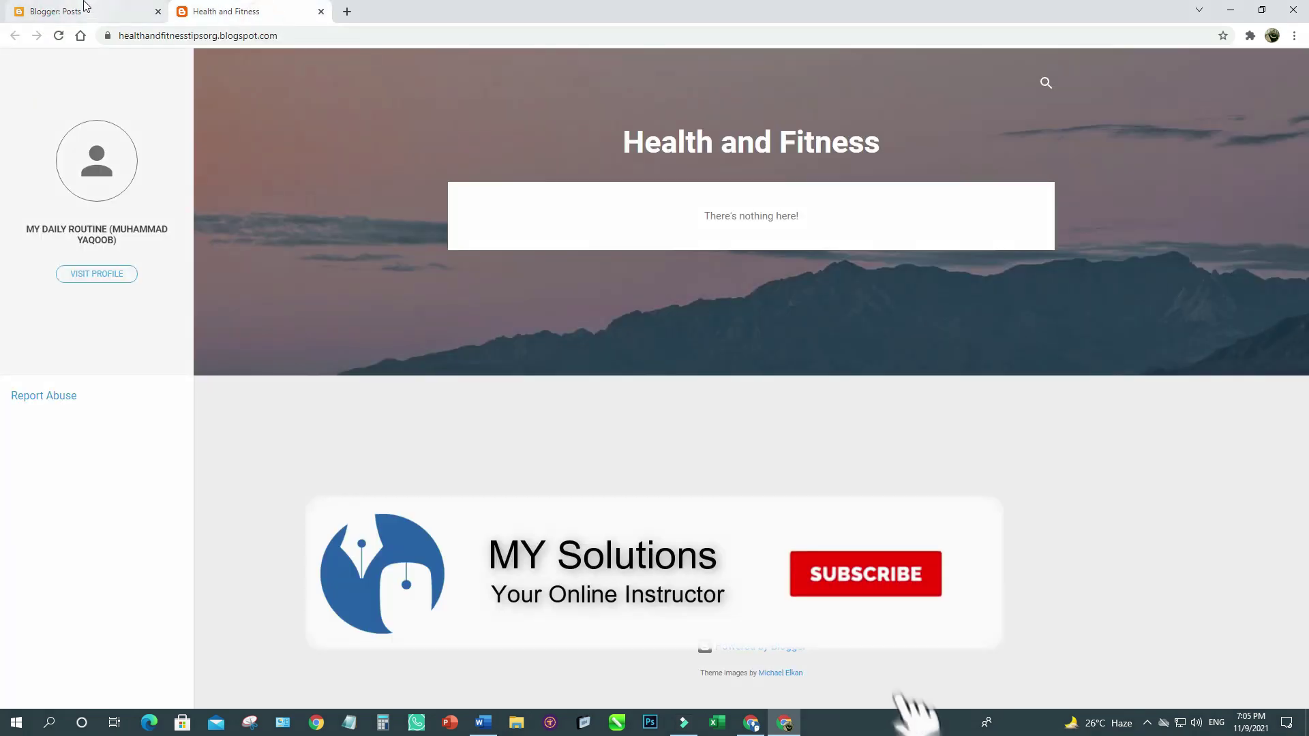
click(82, 10)
click(60, 403)
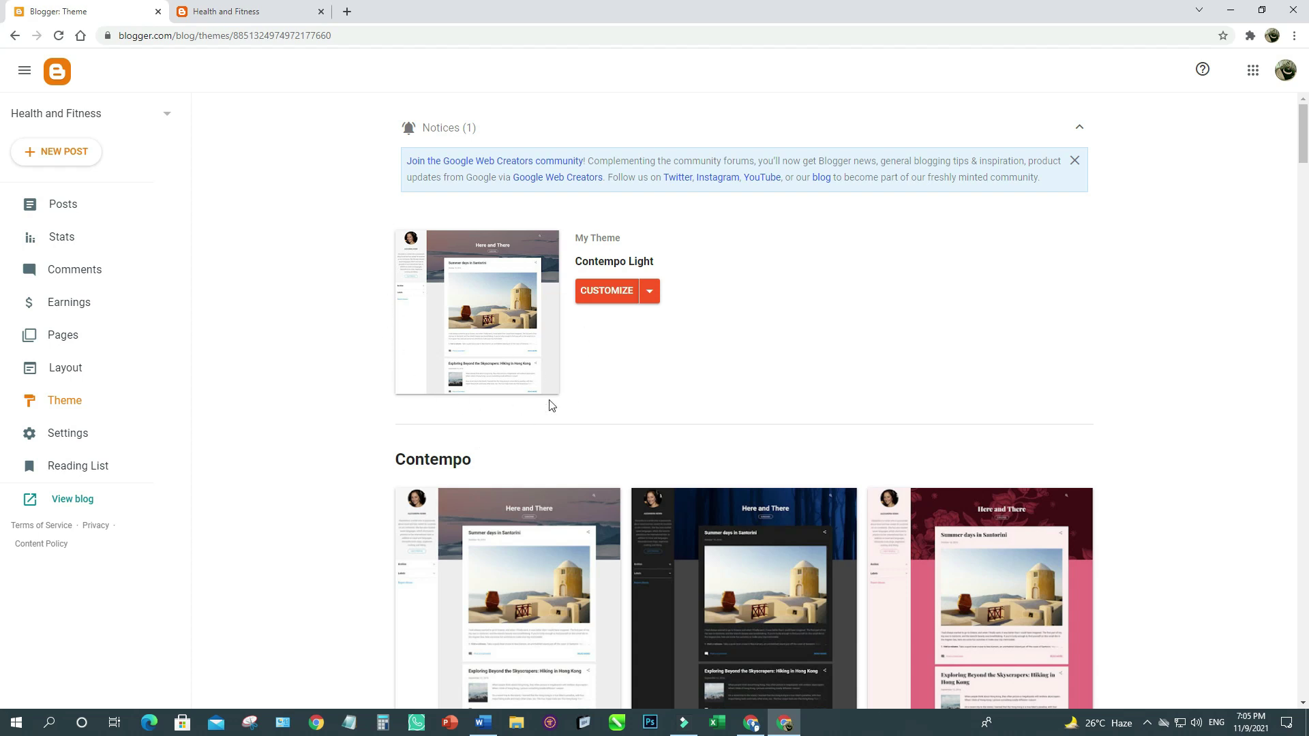
Scroll the theme gallery down to Picture Window and open the Shade variant's details.
click(252, 12)
click(68, 9)
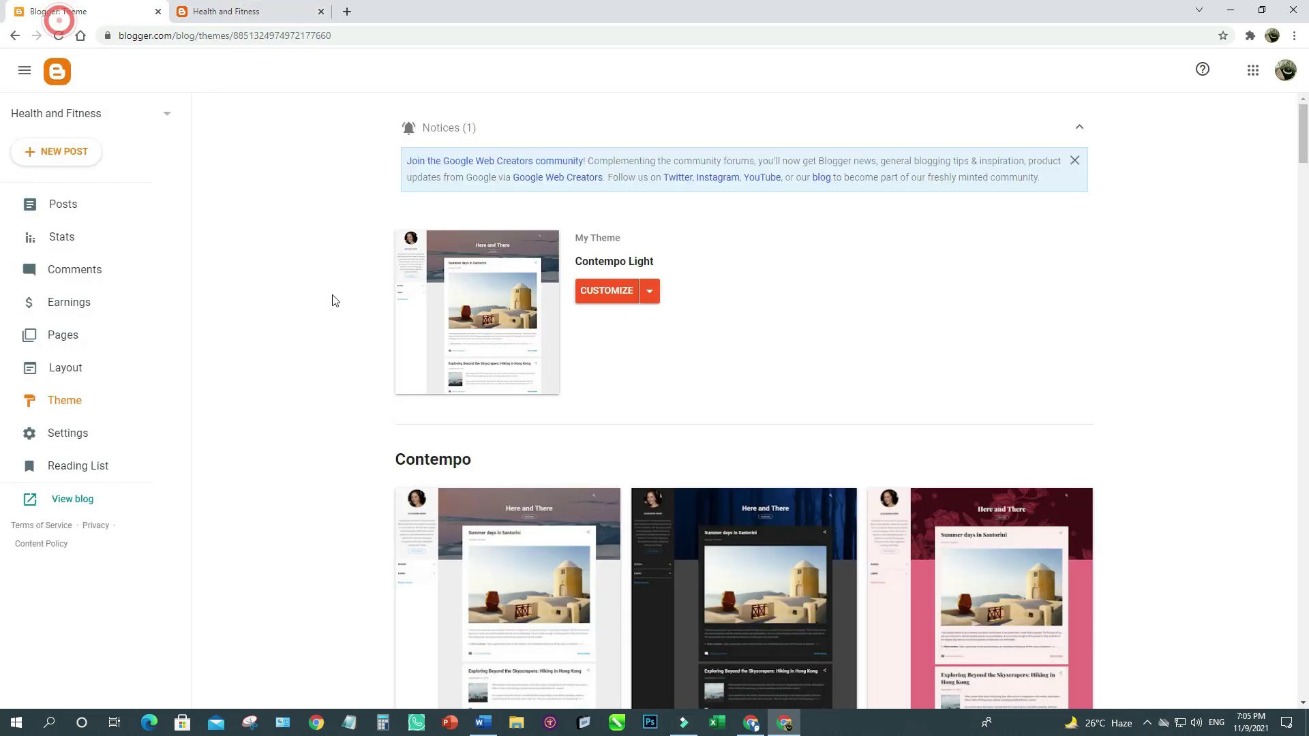
scroll(1213, 427, down, 5)
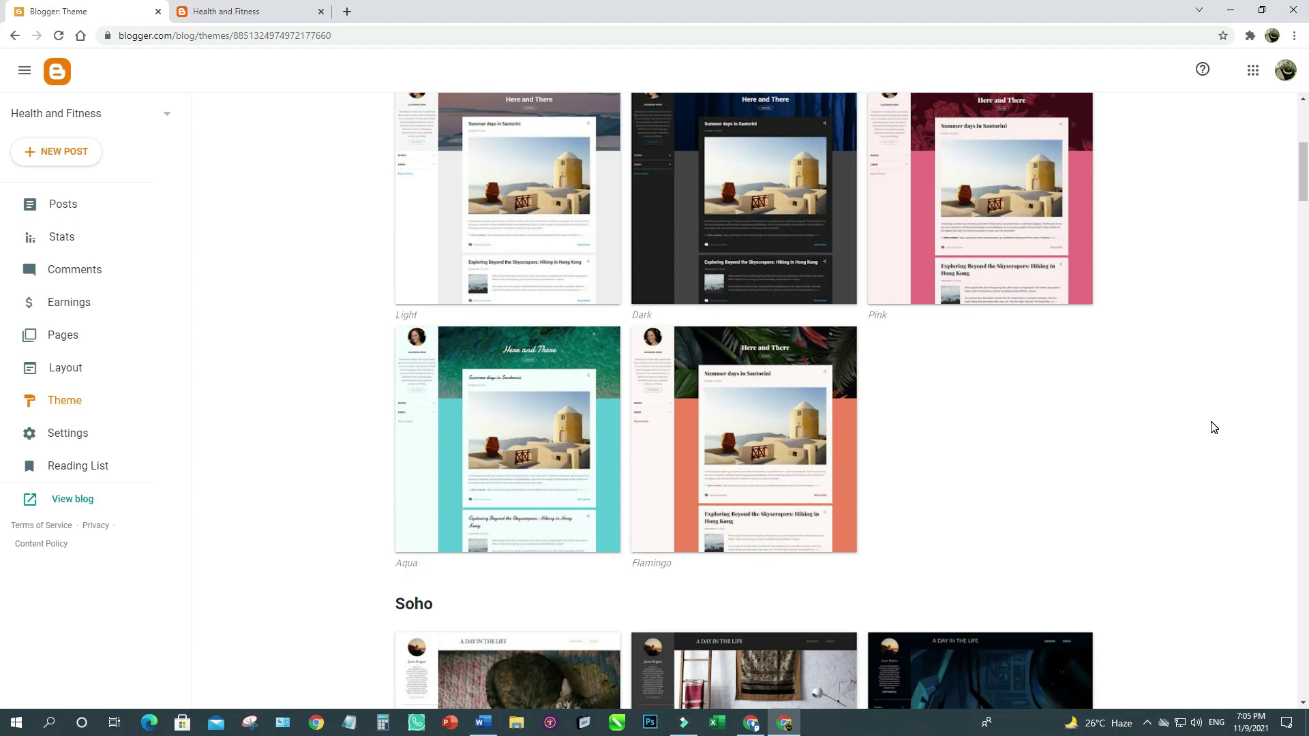
scroll(1213, 427, down, 5)
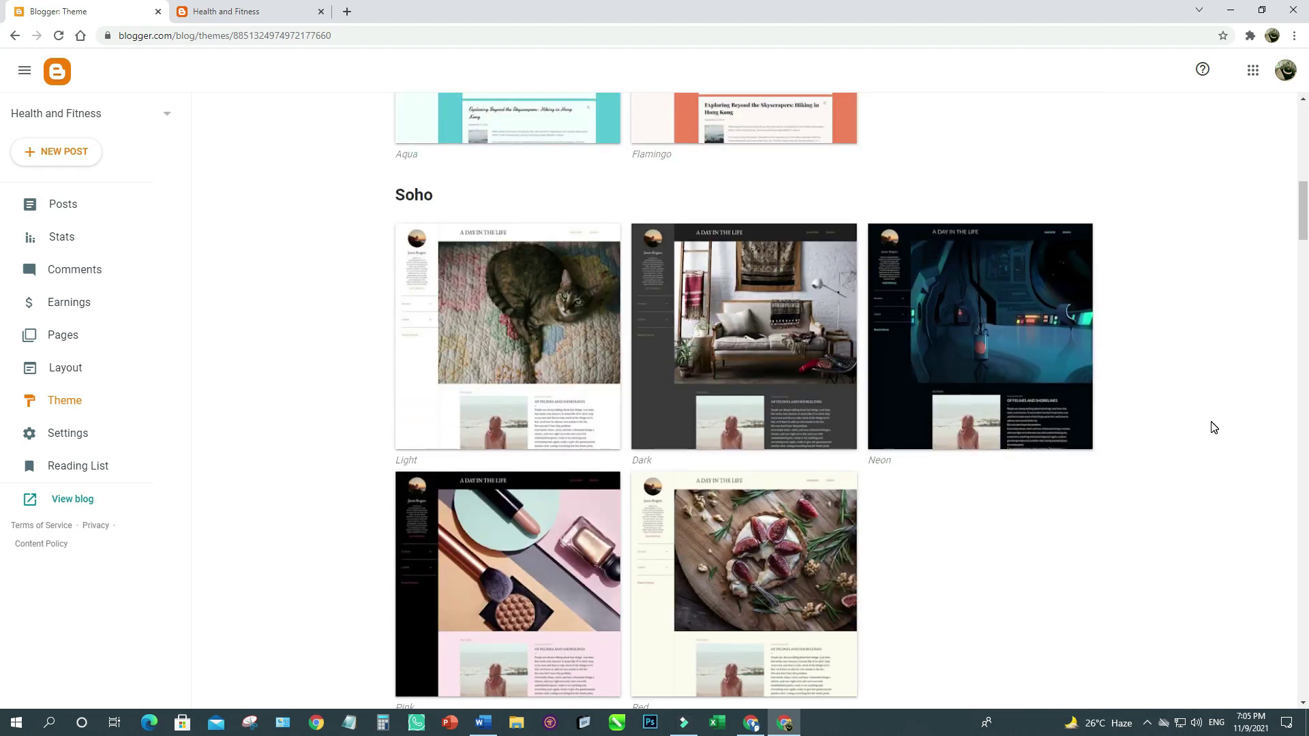
scroll(1213, 428, down, 5)
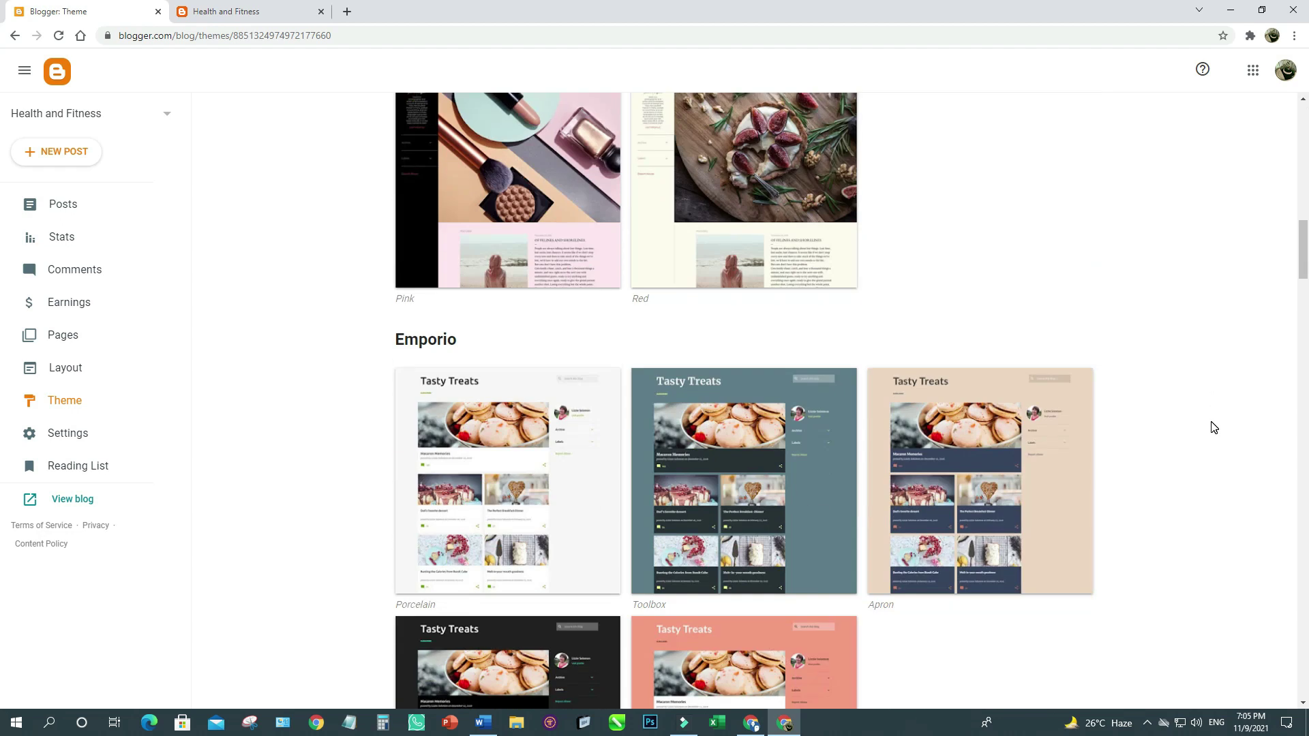
scroll(1213, 427, down, 5)
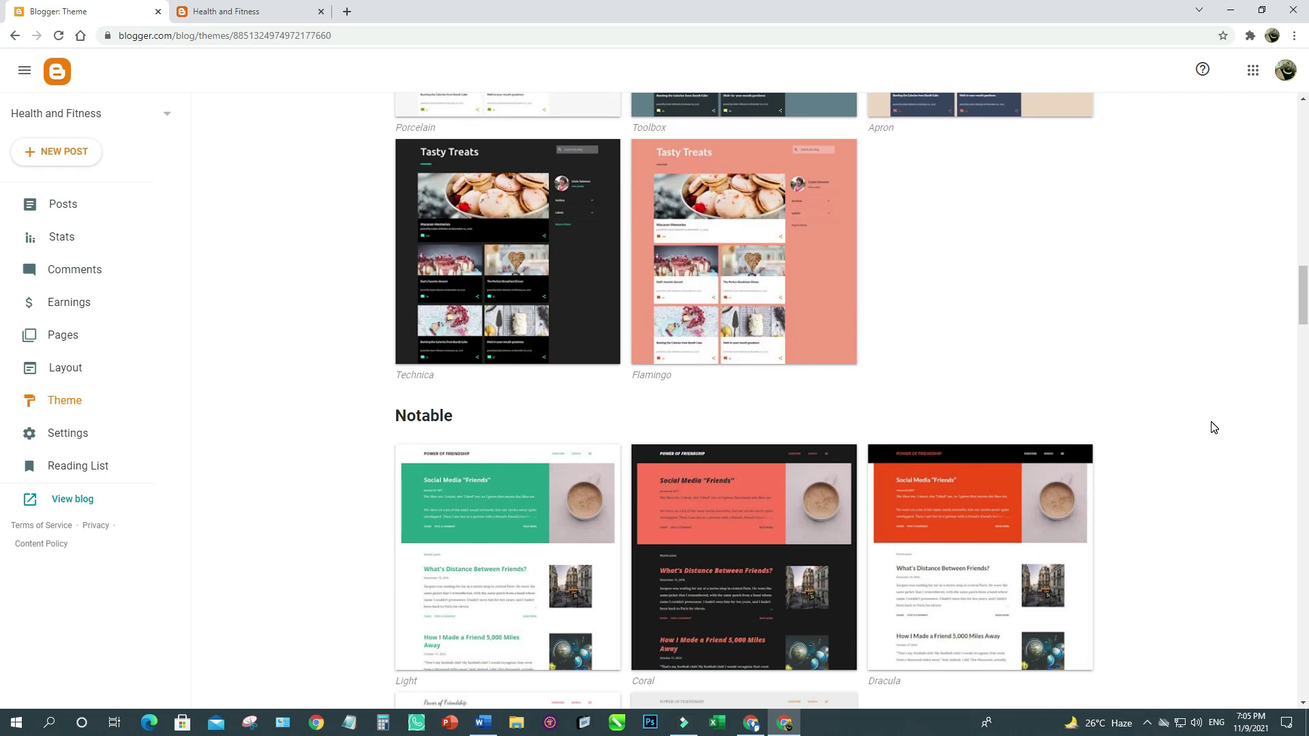
scroll(1213, 427, down, 5)
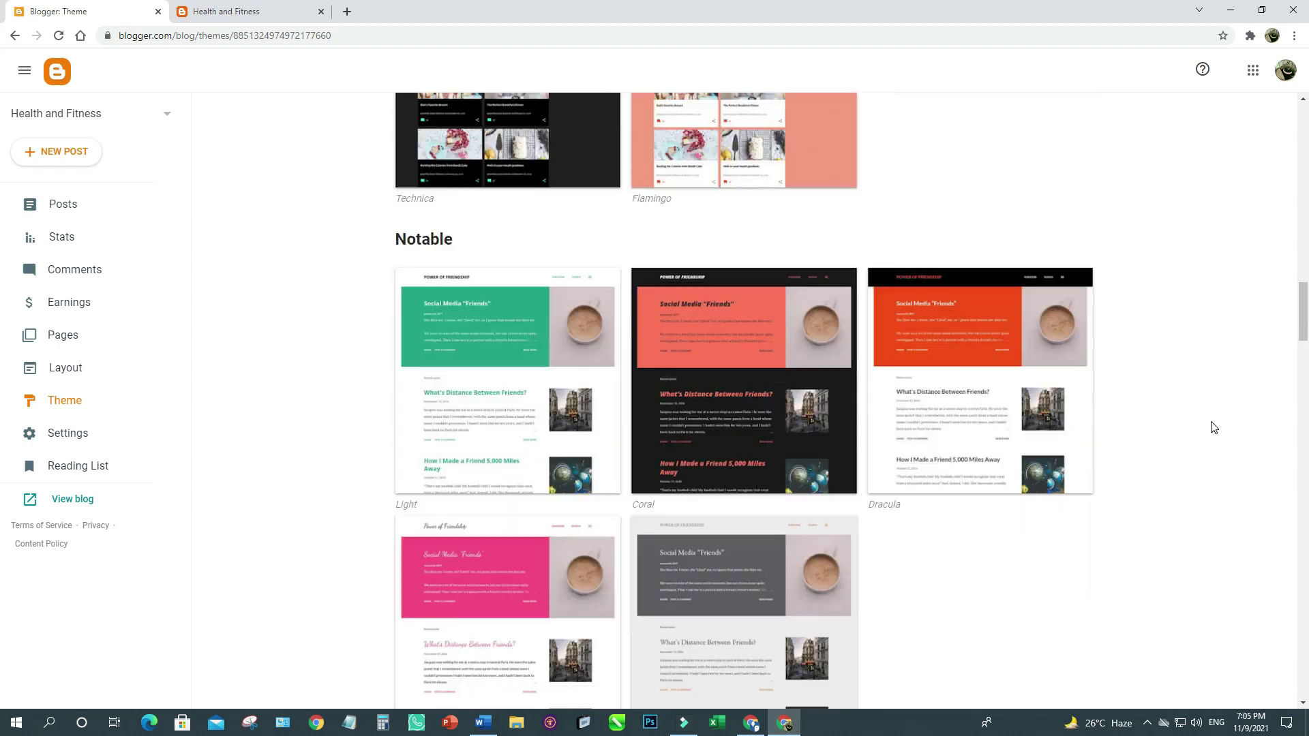
scroll(1213, 427, down, 5)
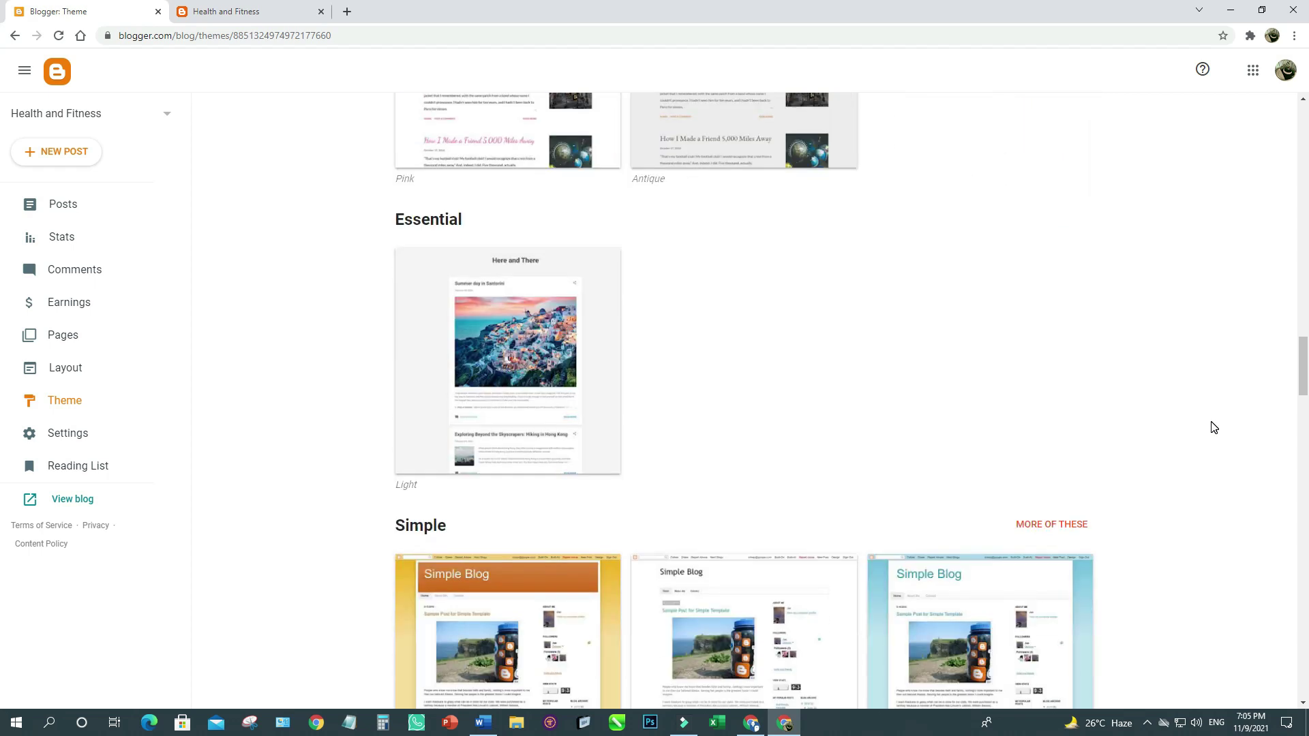
scroll(1213, 427, down, 5)
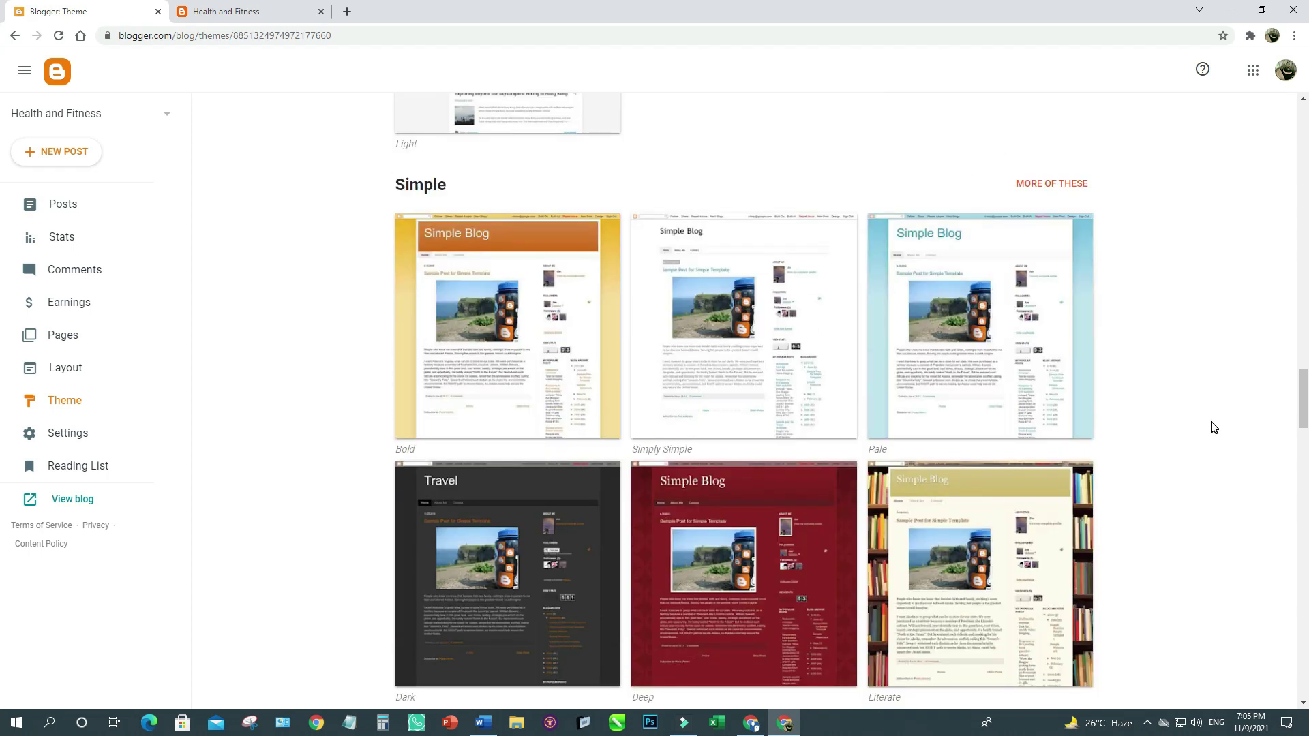
scroll(1156, 395, down, 15)
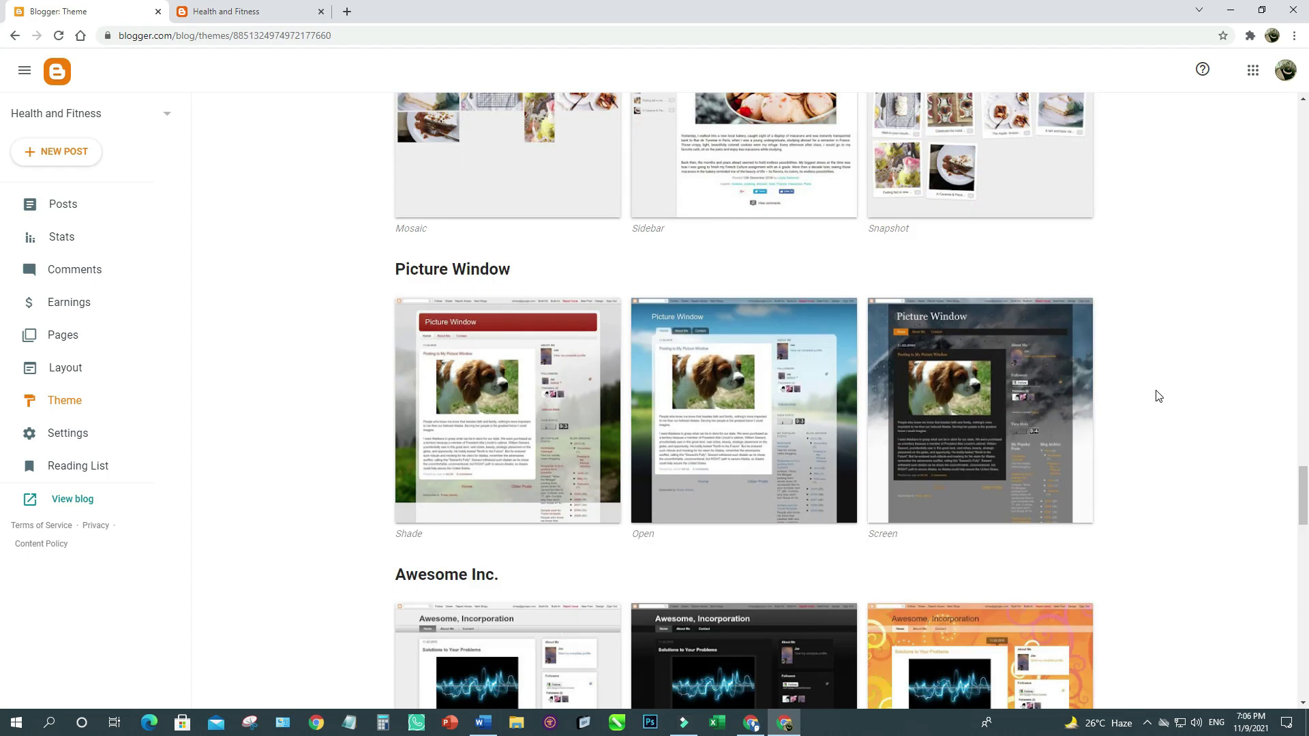
scroll(1156, 395, down, 1)
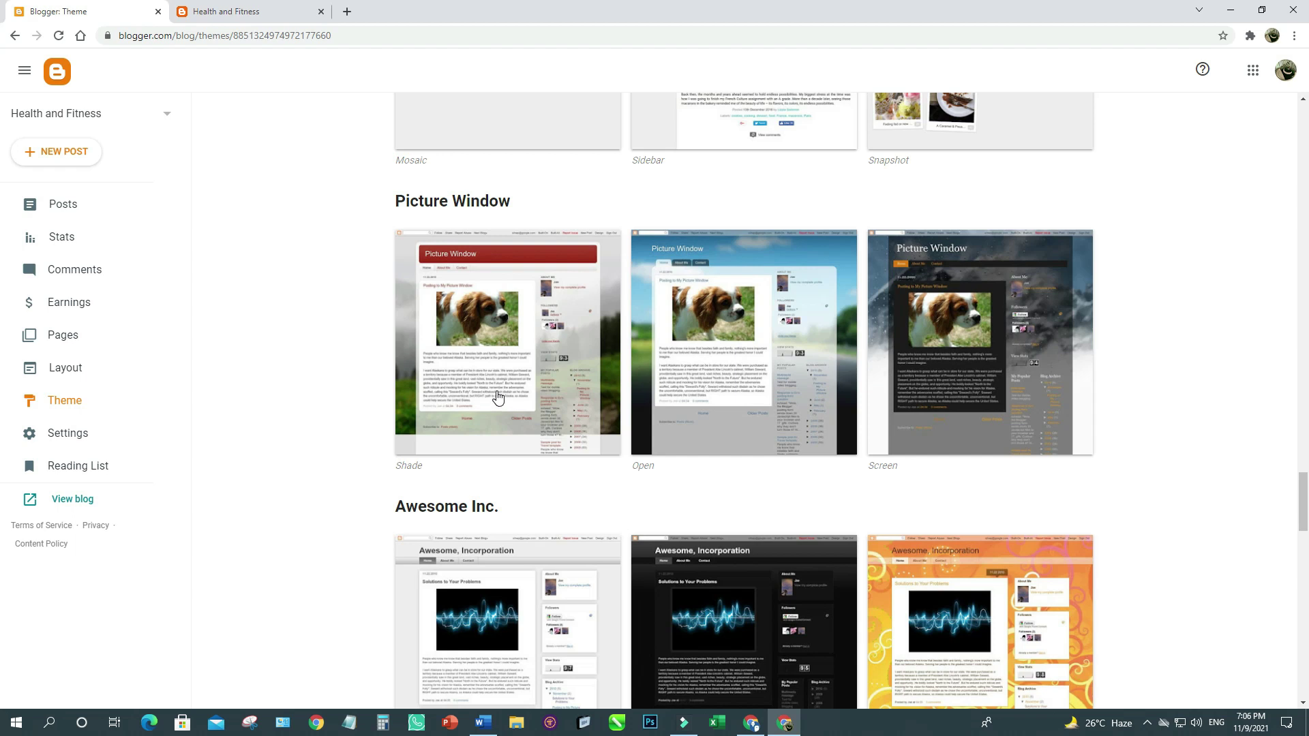
scroll(933, 531, up, 1)
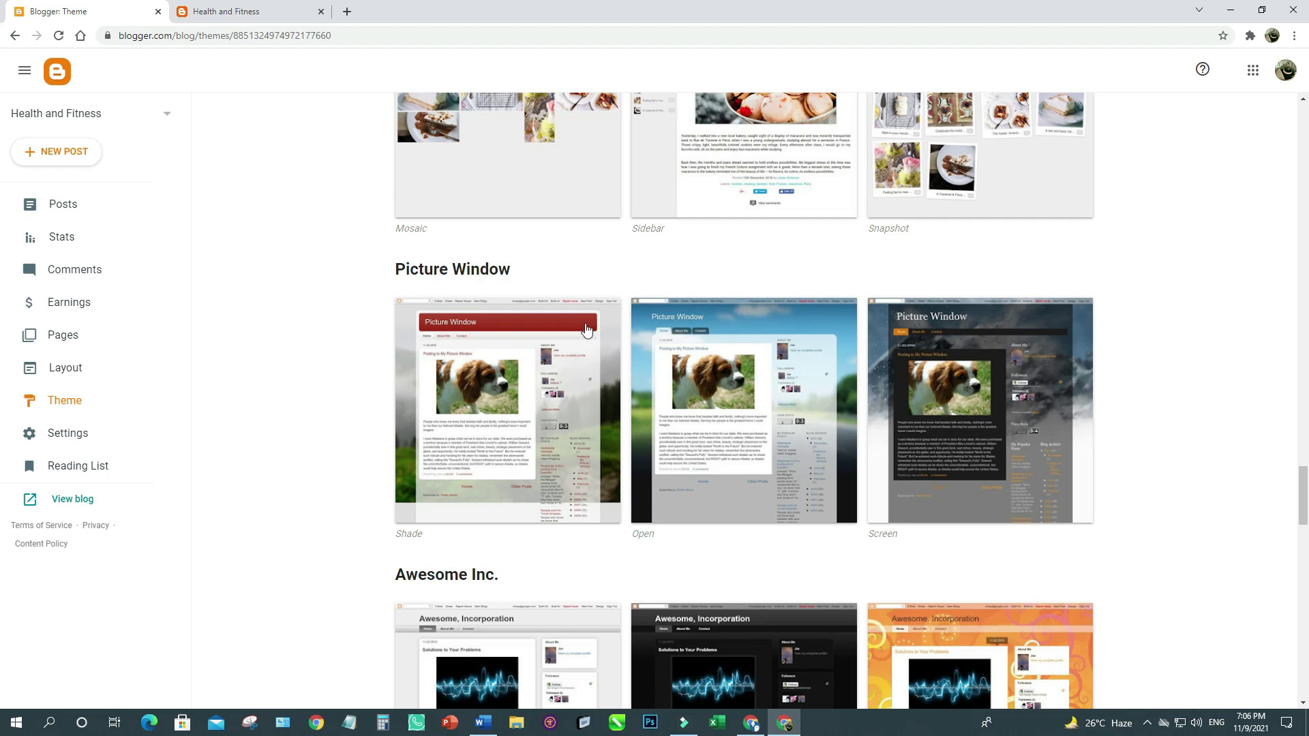
click(533, 406)
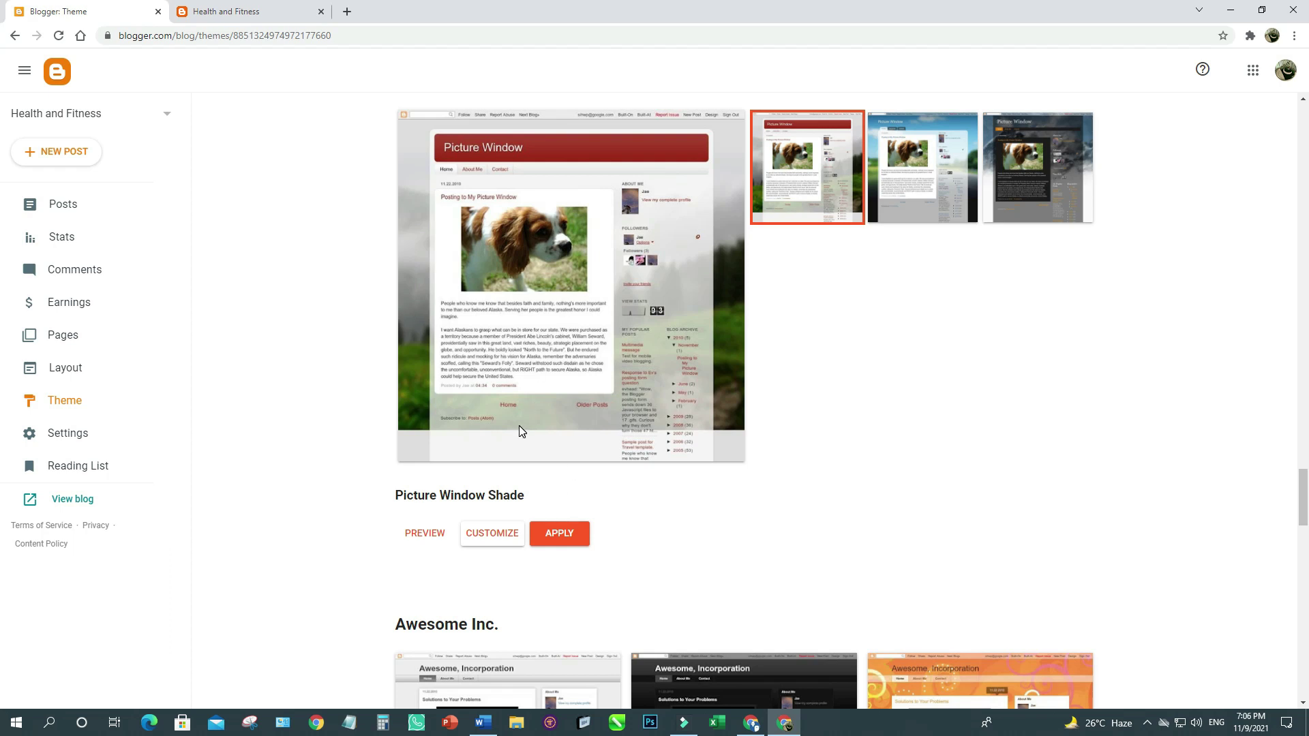
Apply the Picture Window Shade theme, confirm it on the reloaded live blog, and open Settings.
click(563, 536)
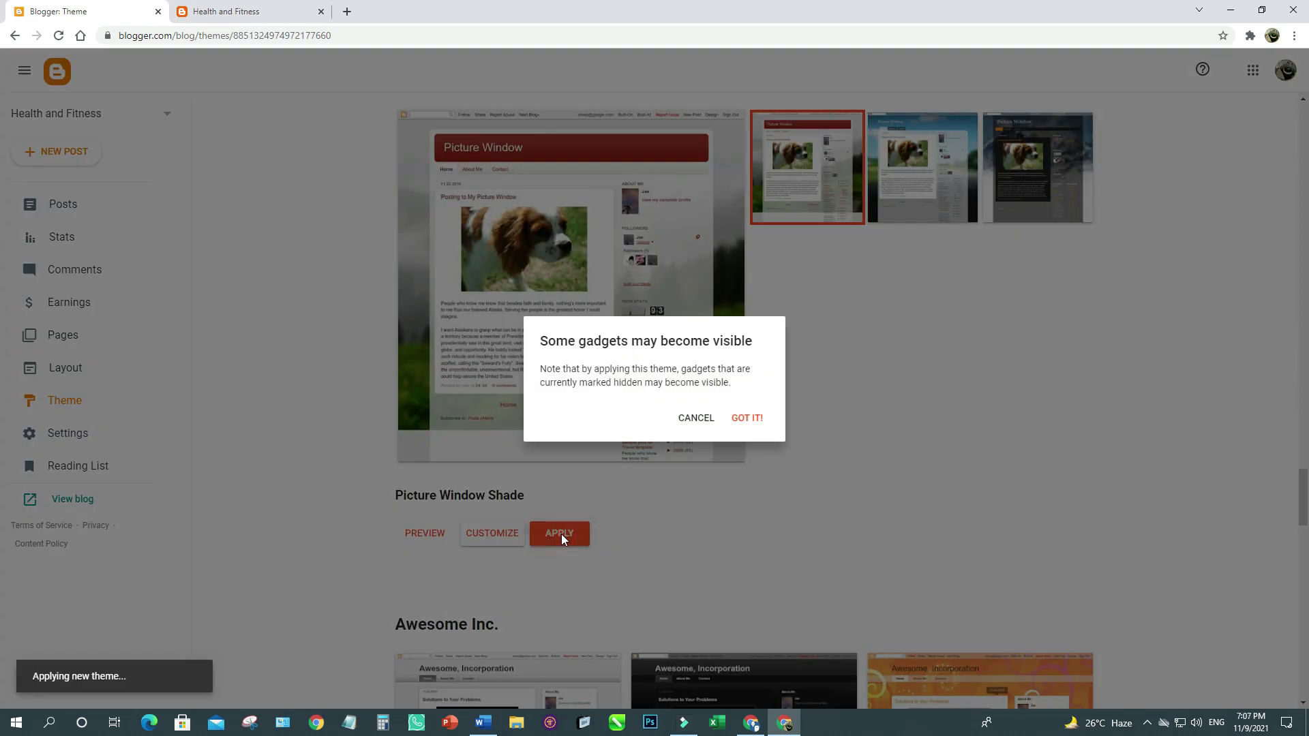
click(739, 414)
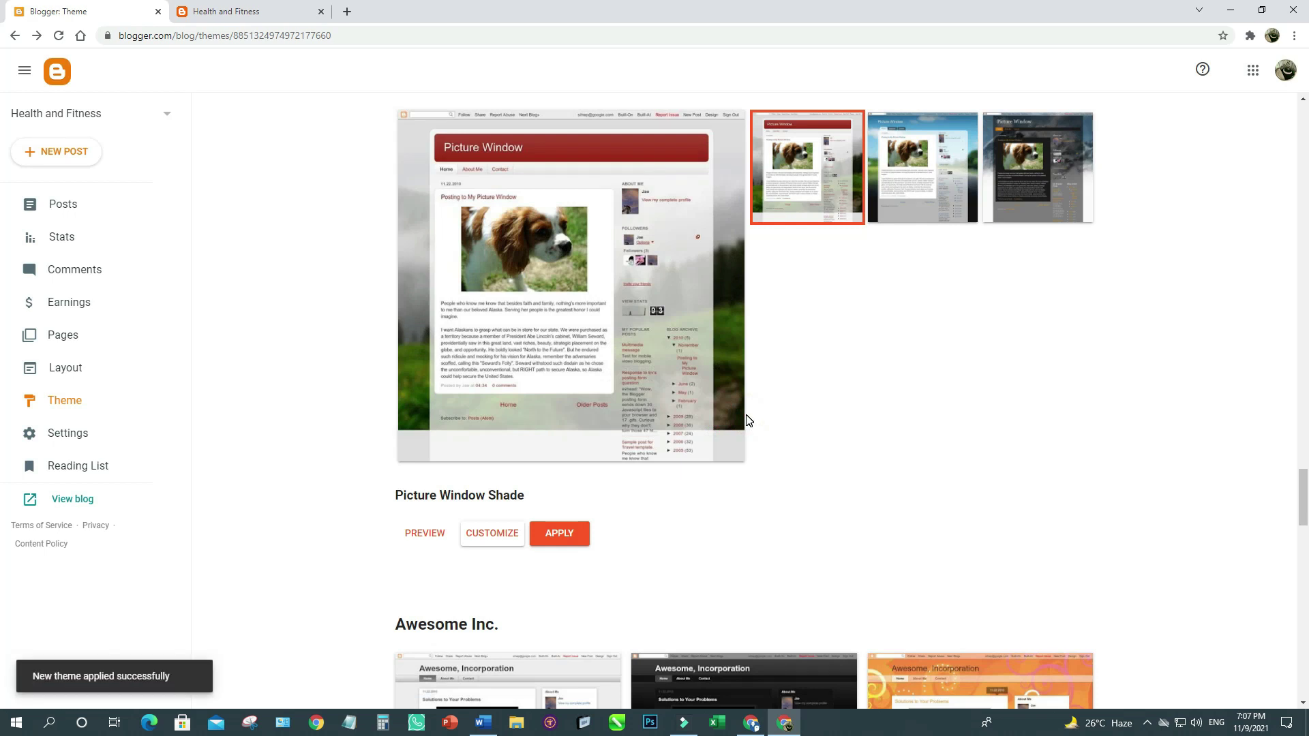
click(225, 12)
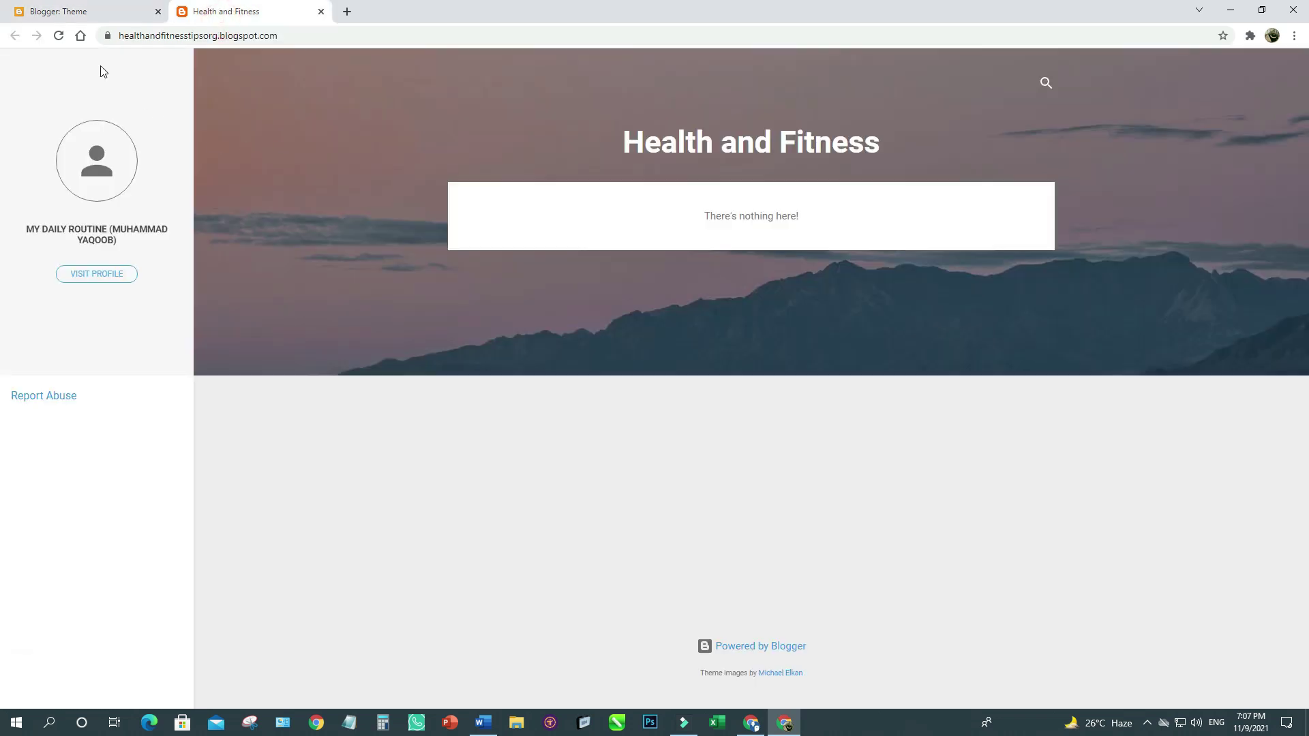
click(60, 38)
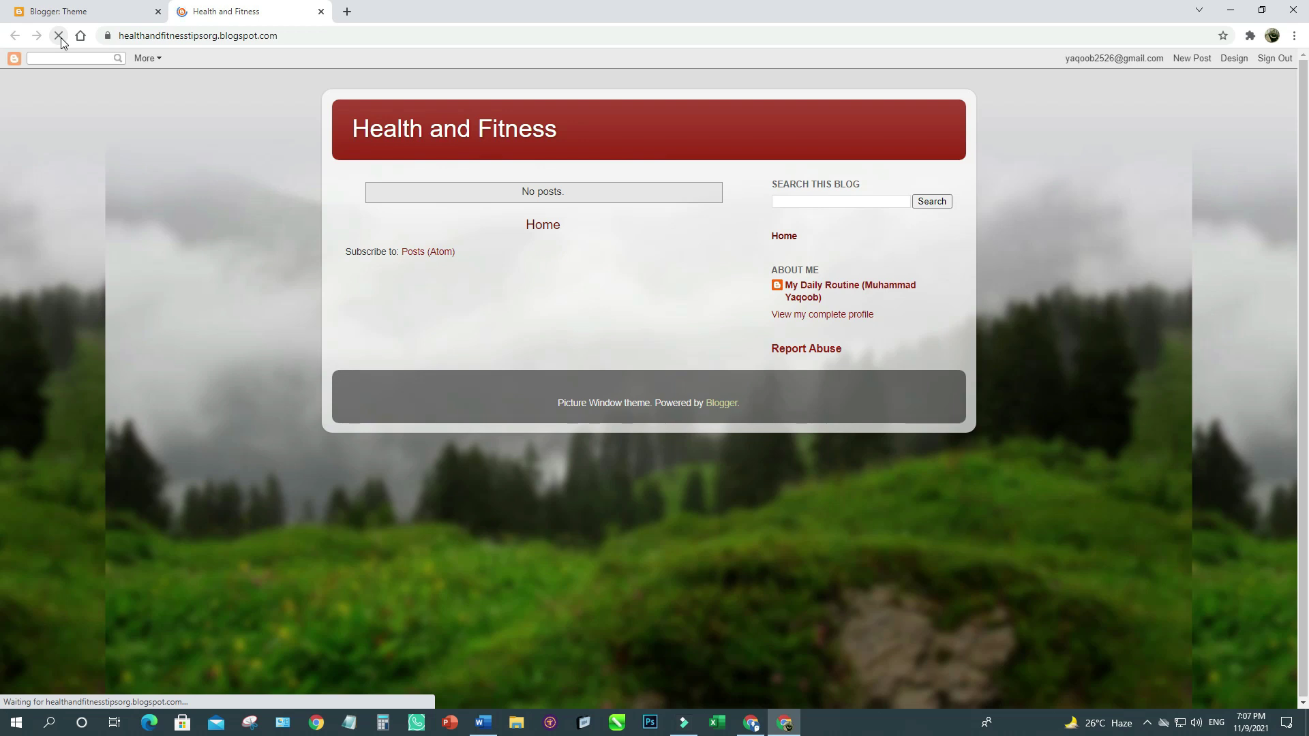
click(103, 5)
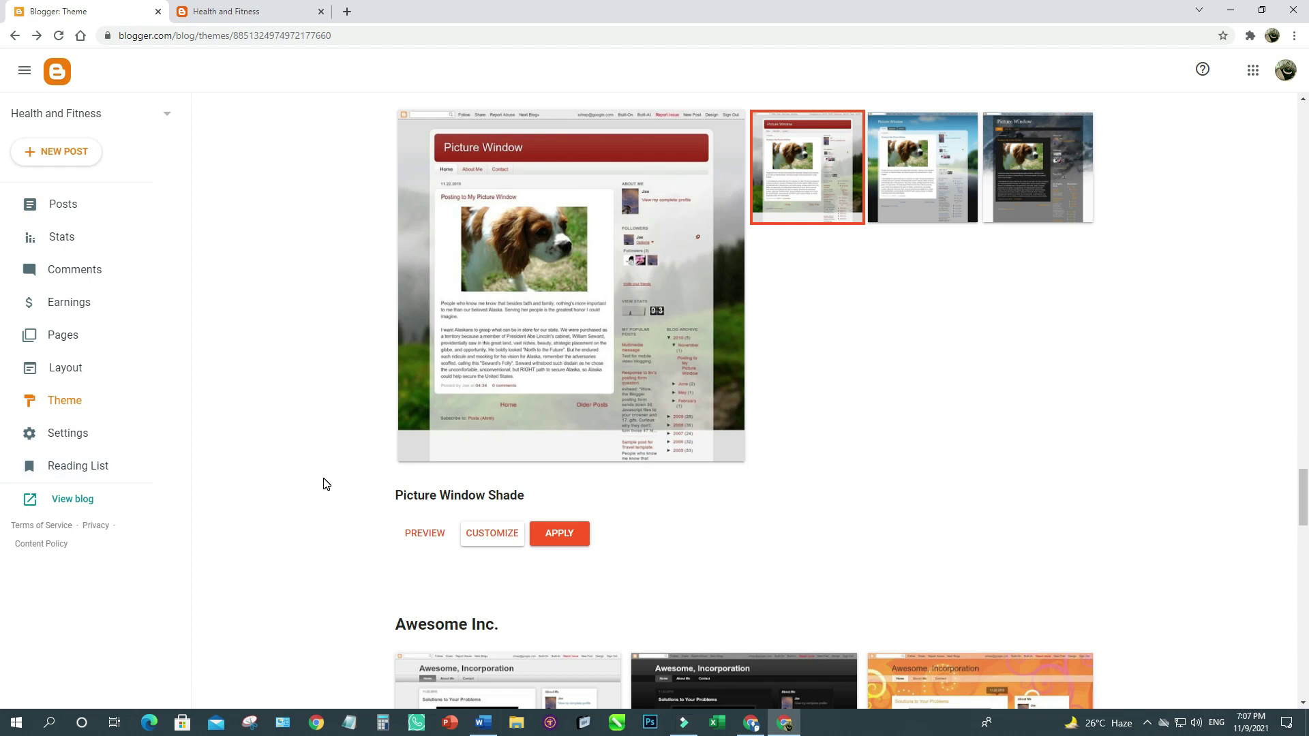
click(66, 434)
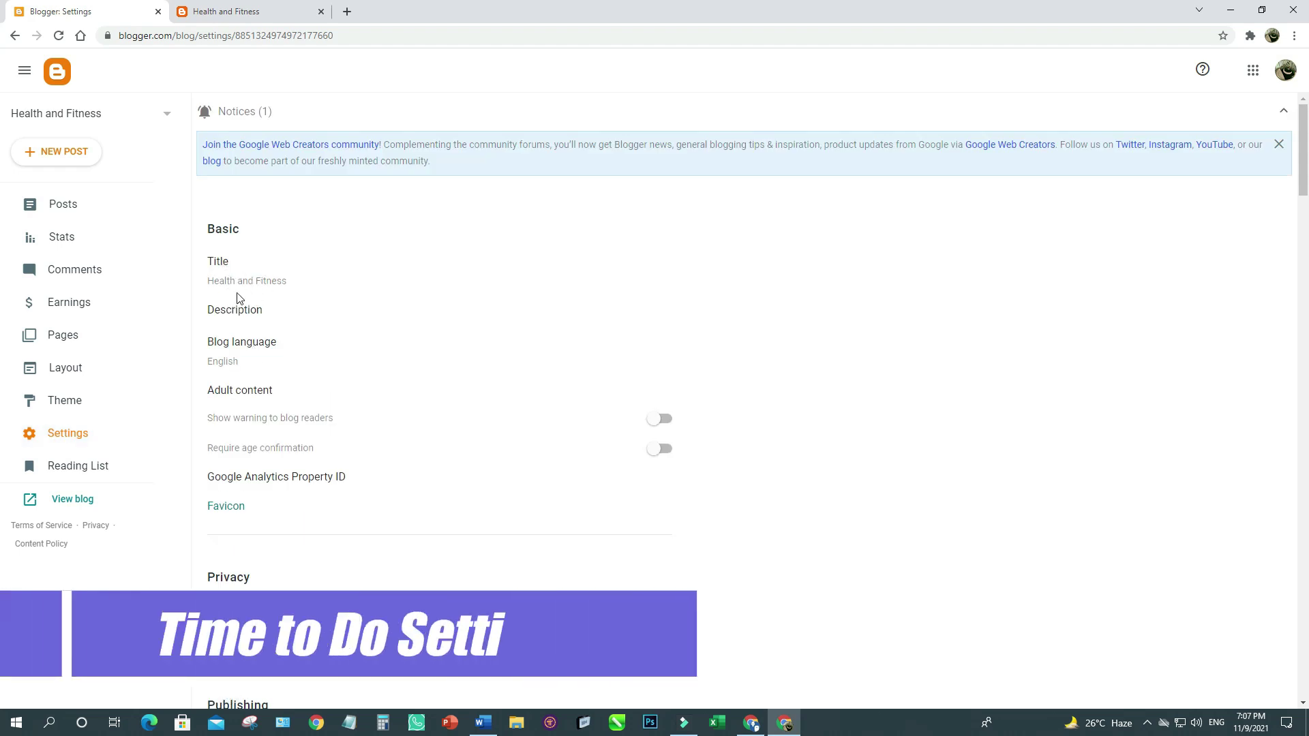
Save the blog description 'This blog is based on health and fitness tips. If you are a health conscious…'.
click(232, 11)
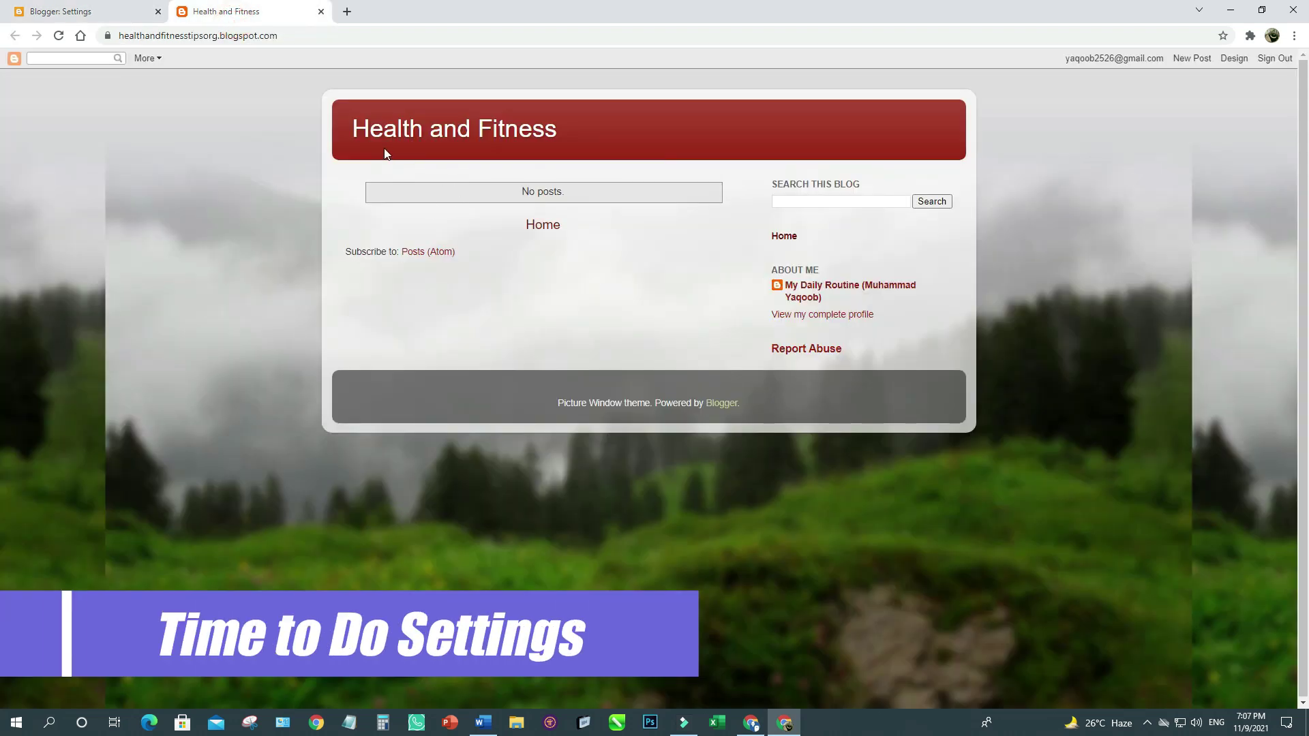
click(81, 12)
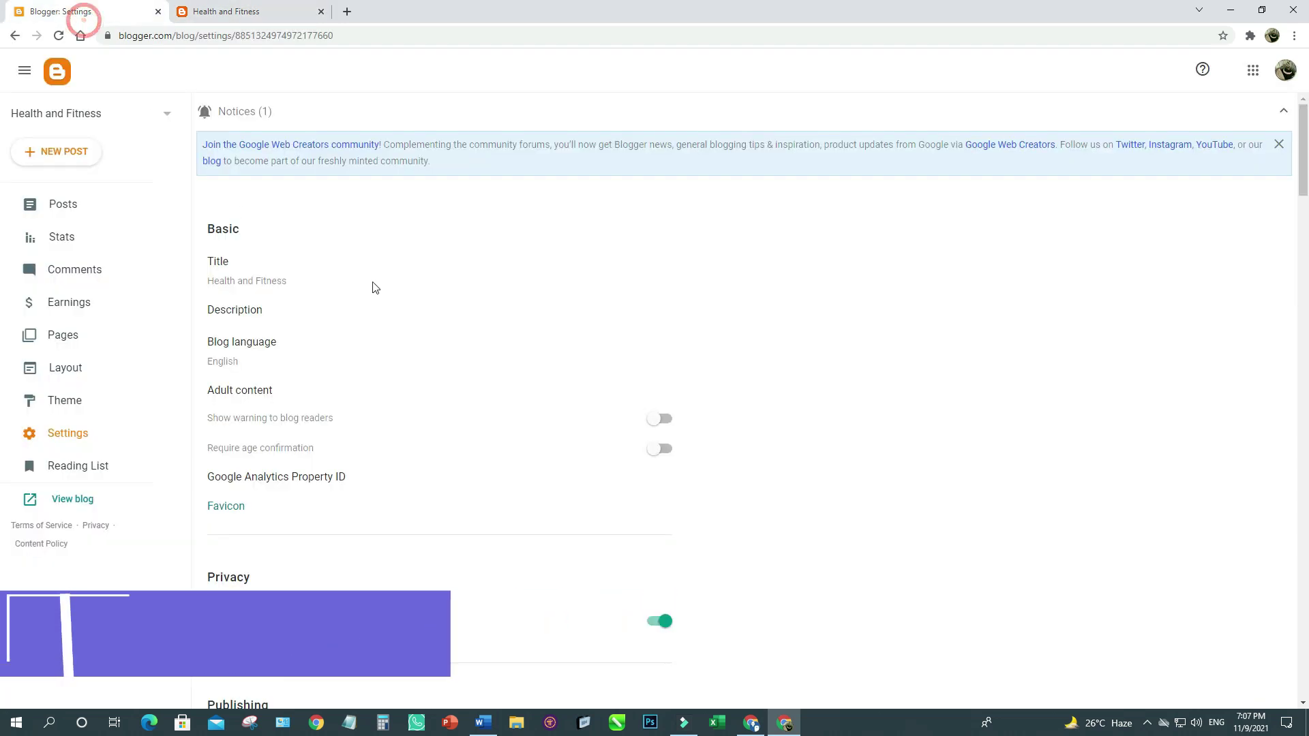
click(245, 312)
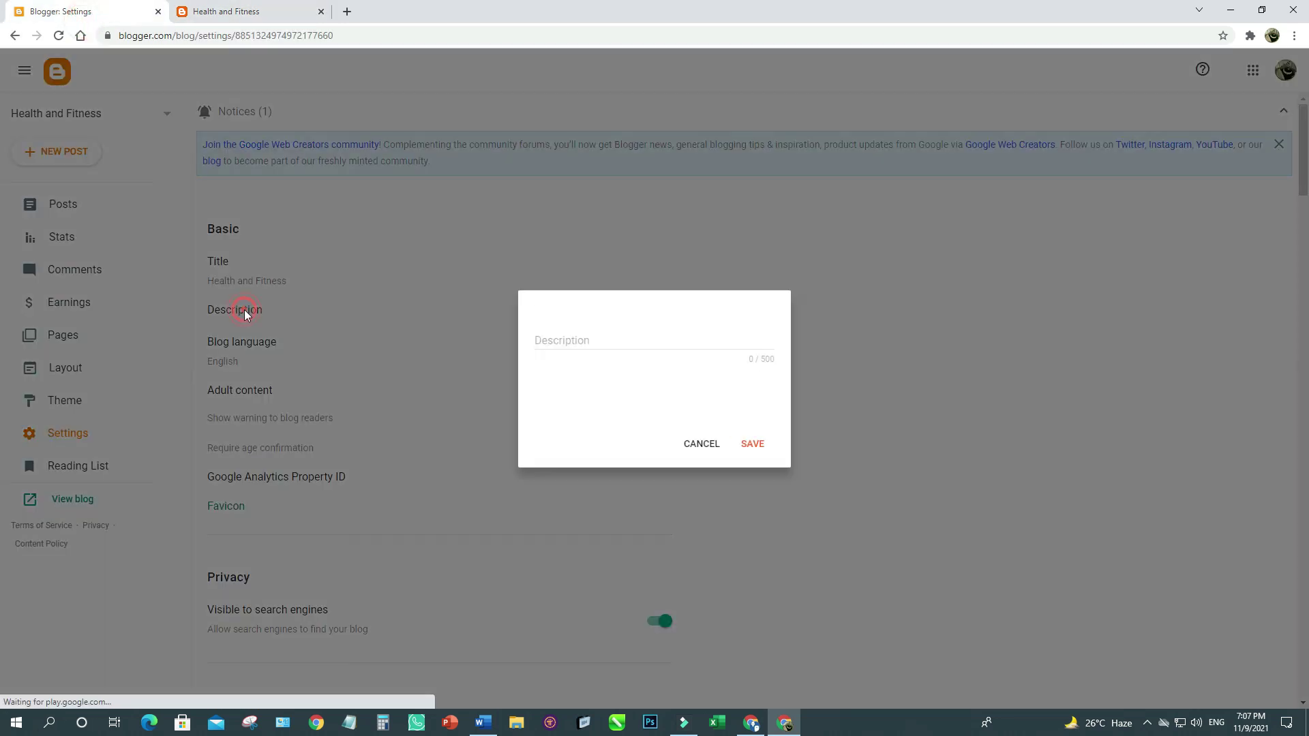
click(579, 371)
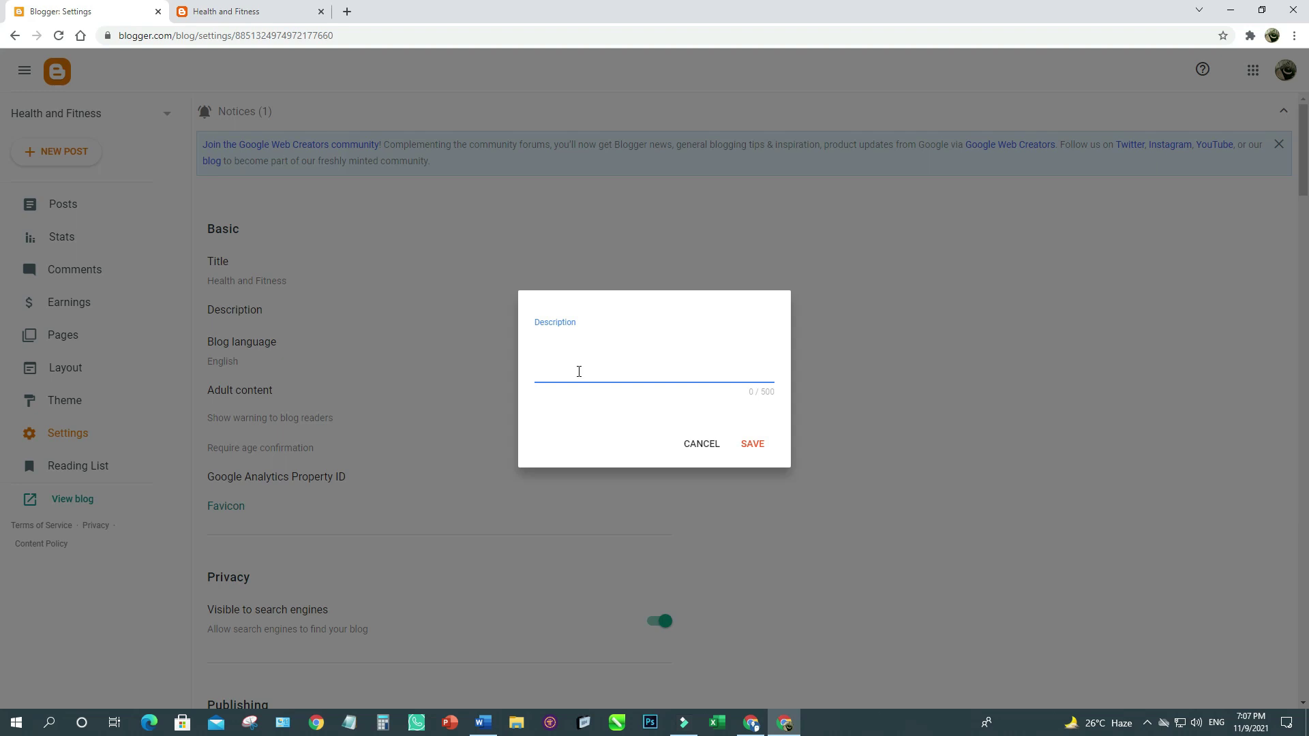
click(749, 392)
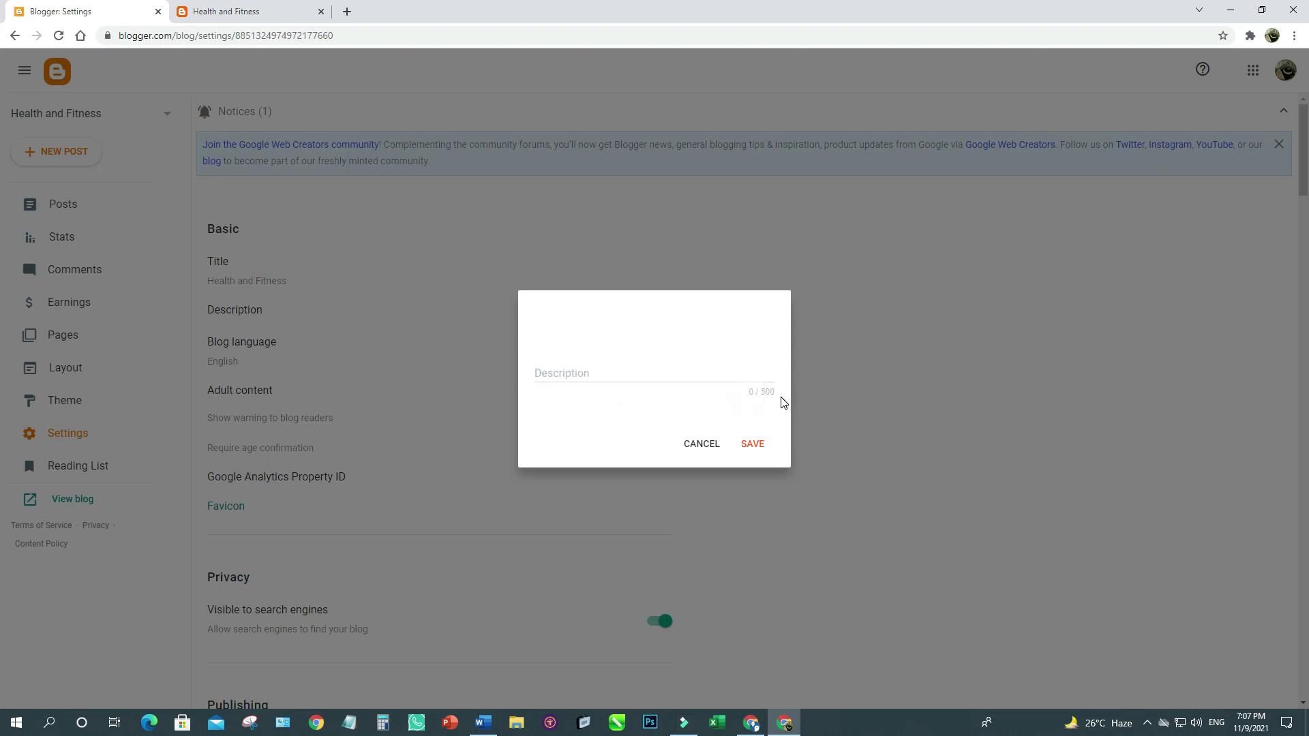
click(590, 377)
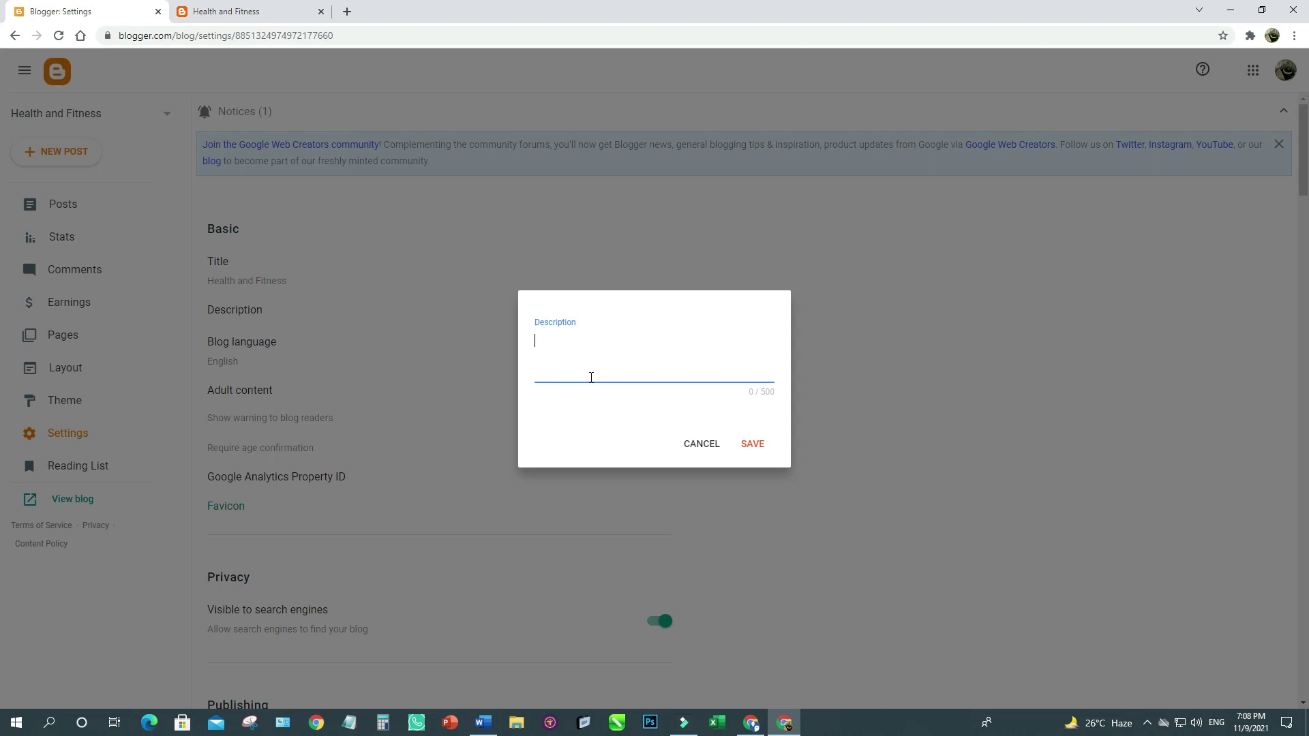
text(This blog is based on health and )
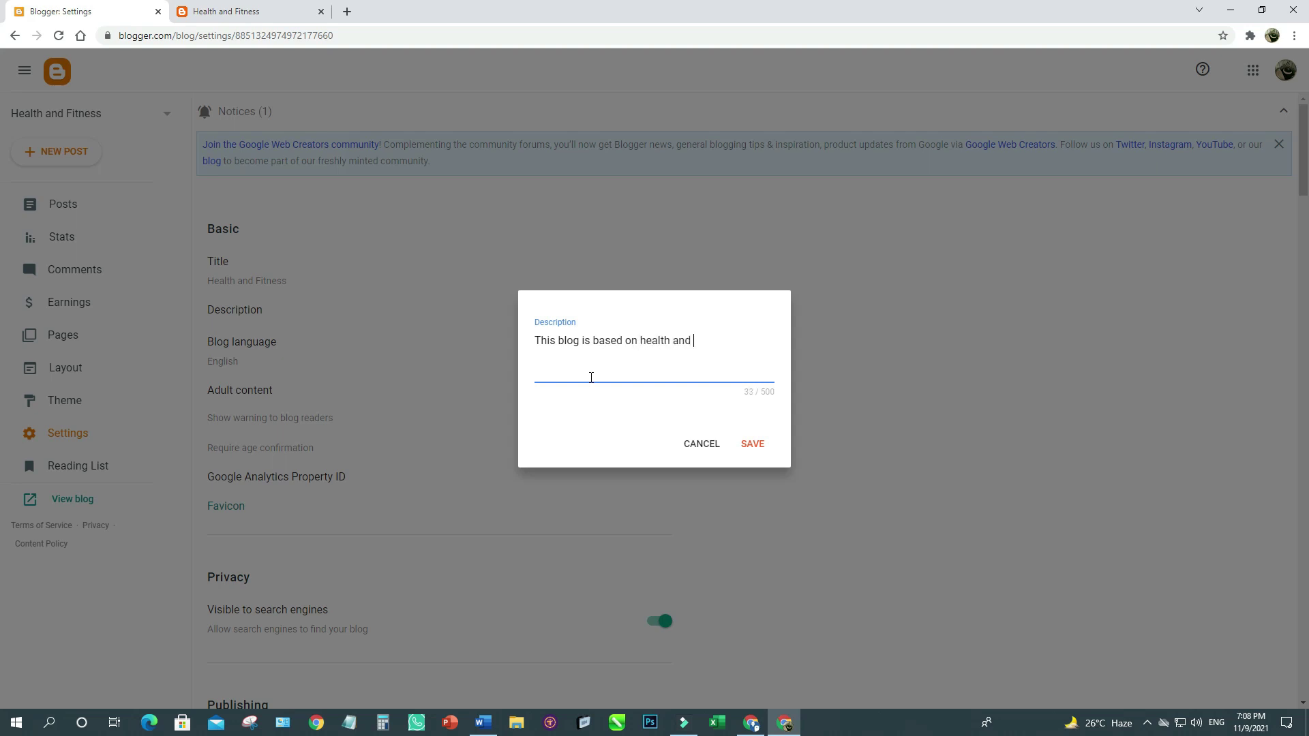
text(fitness tips. If you are a health)
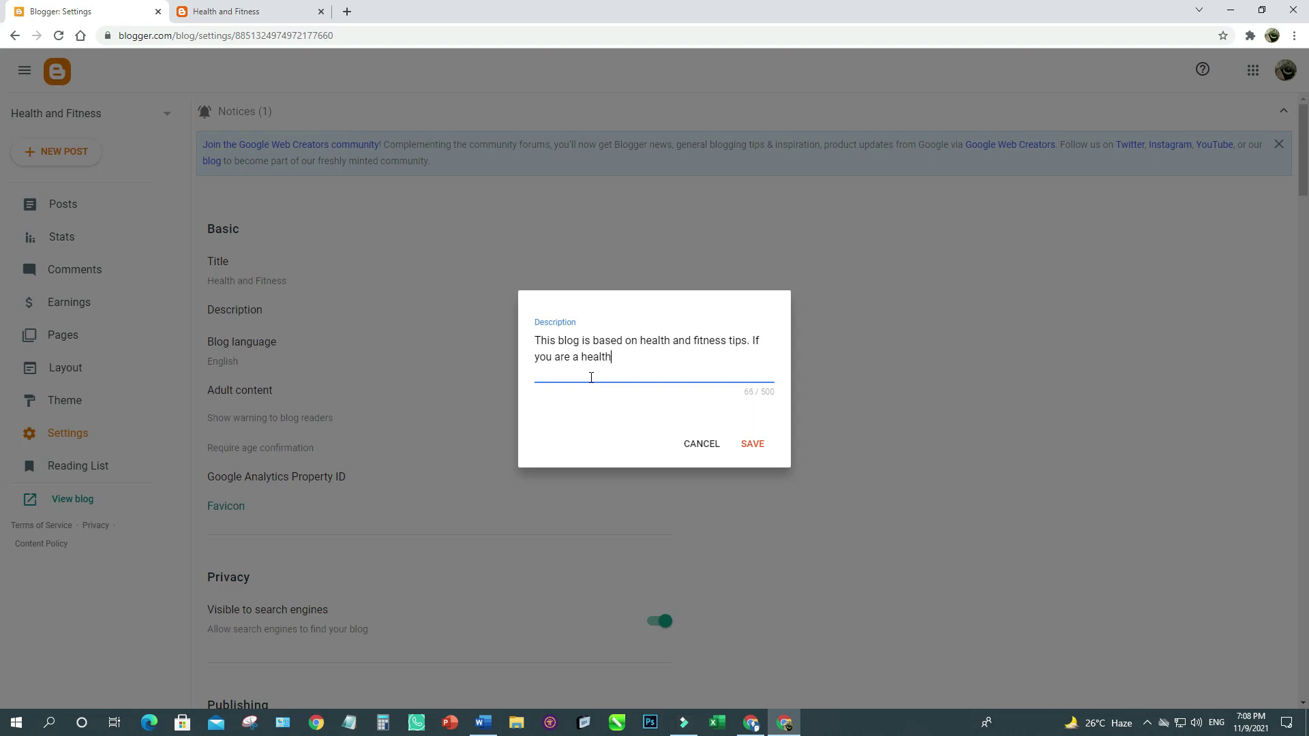
text( conscious then you are most w)
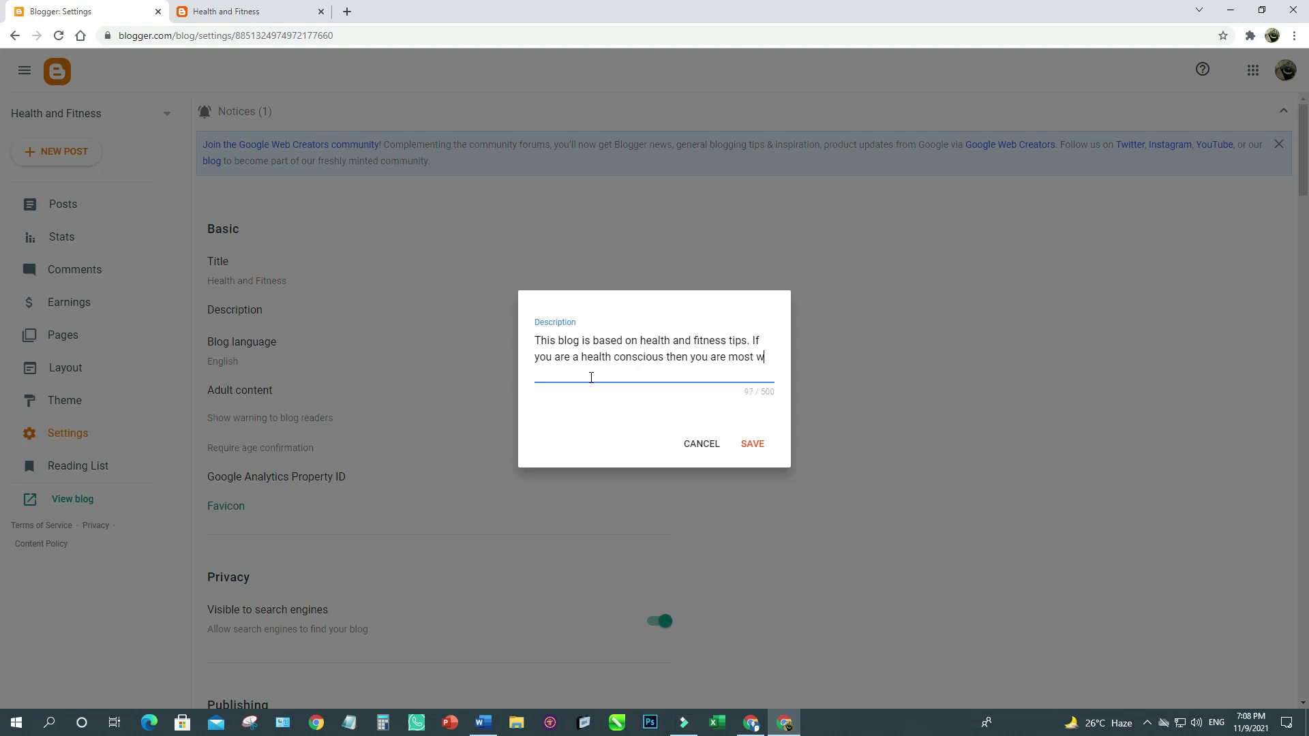
text(elcome to read my blog)
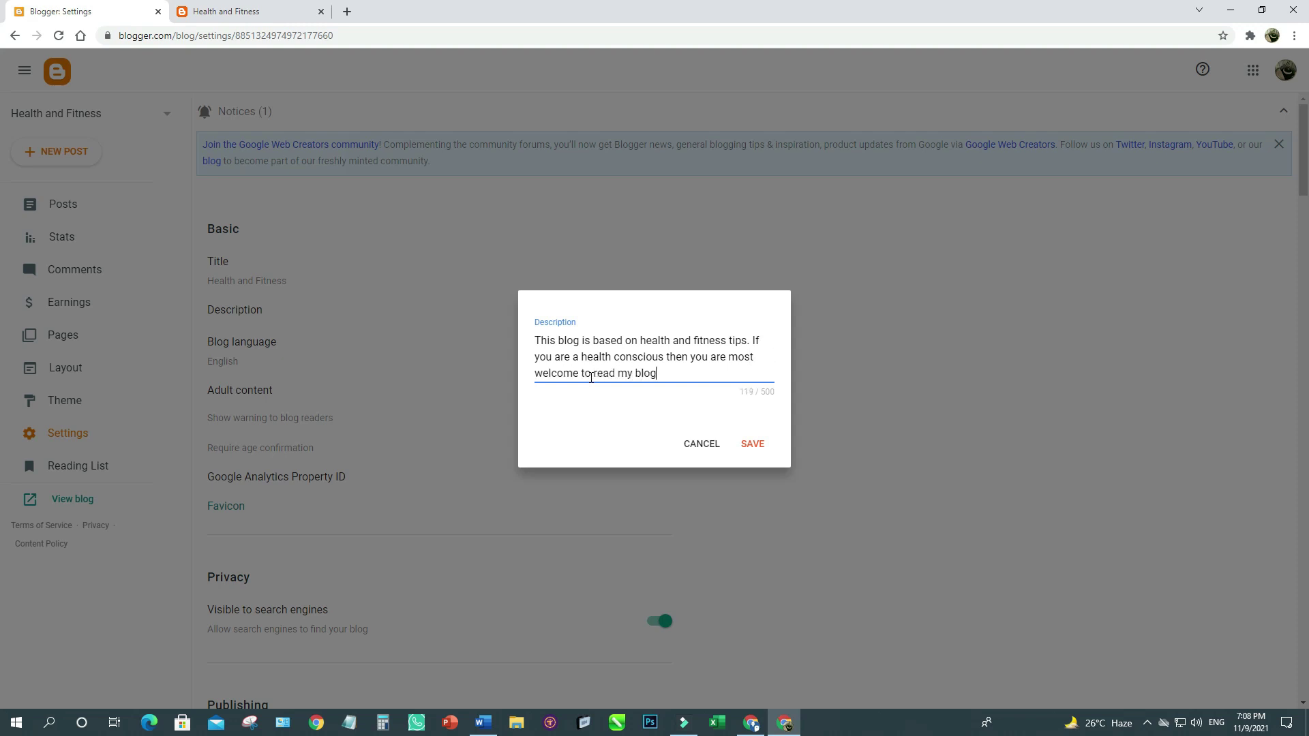
text(s on daily basis.)
click(747, 450)
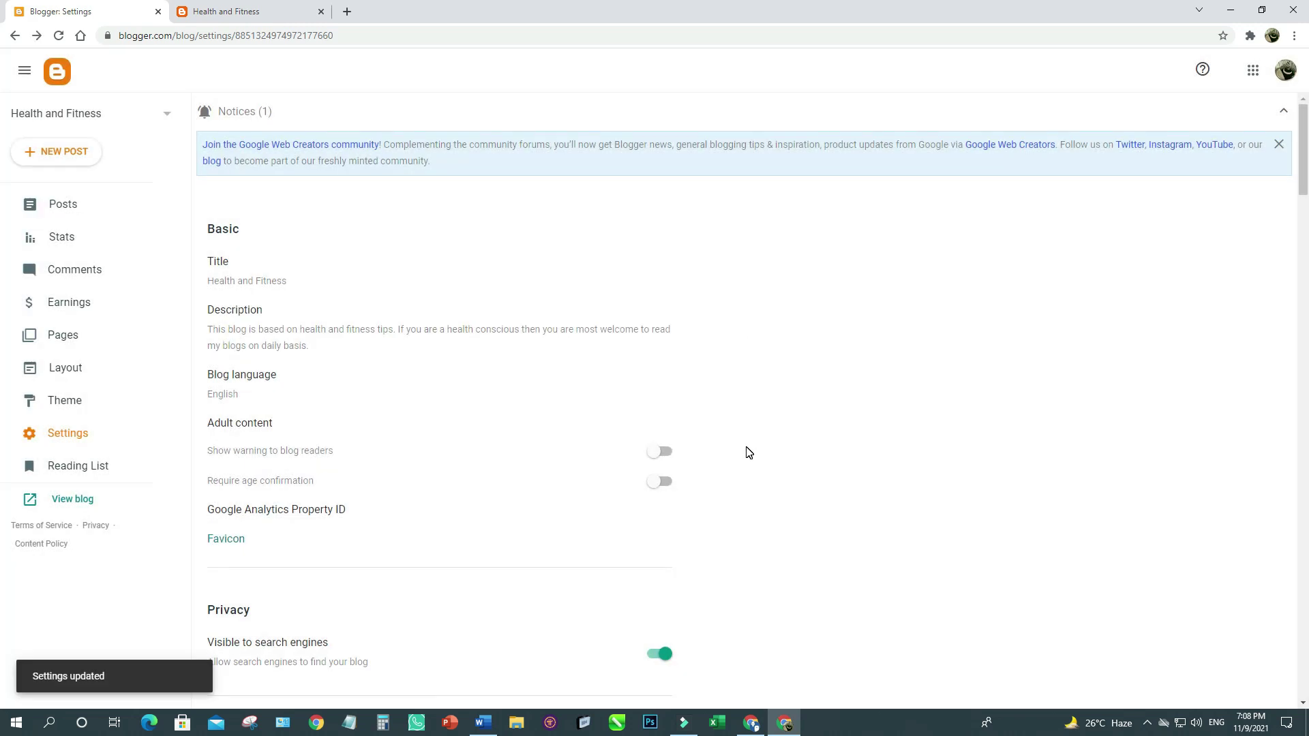
click(239, 13)
Reload the live blog and check the new description under the Health and Fitness title.
click(59, 38)
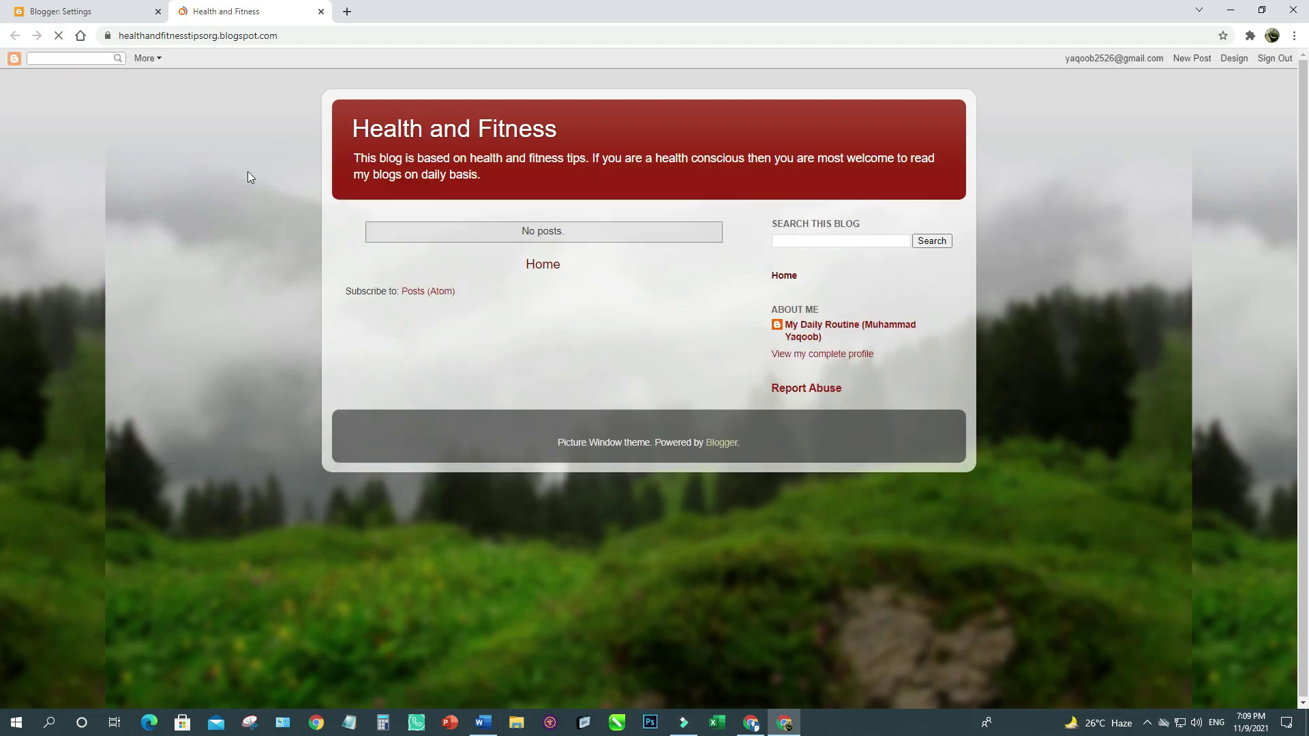
click(82, 12)
click(202, 6)
mouse_move(569, 139)
mouse_down()
mouse_move(351, 138)
mouse_move(496, 178)
mouse_up()
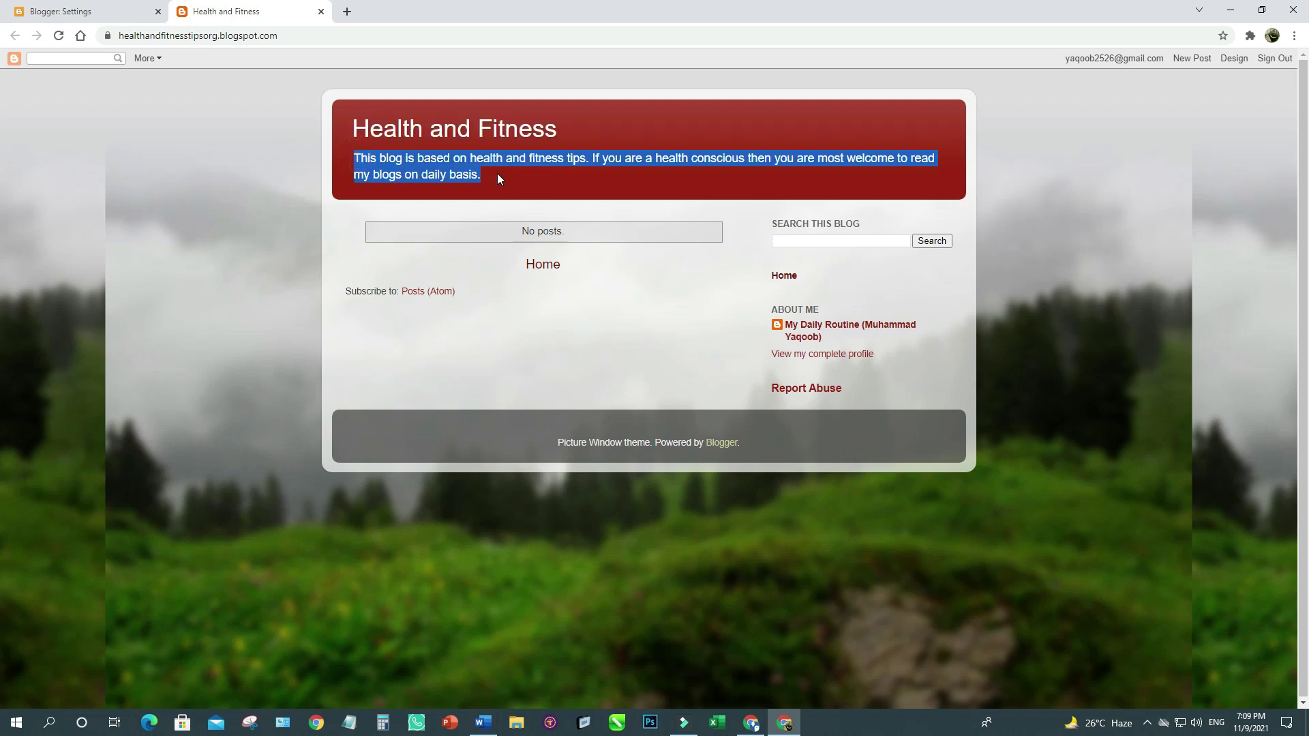
click(498, 174)
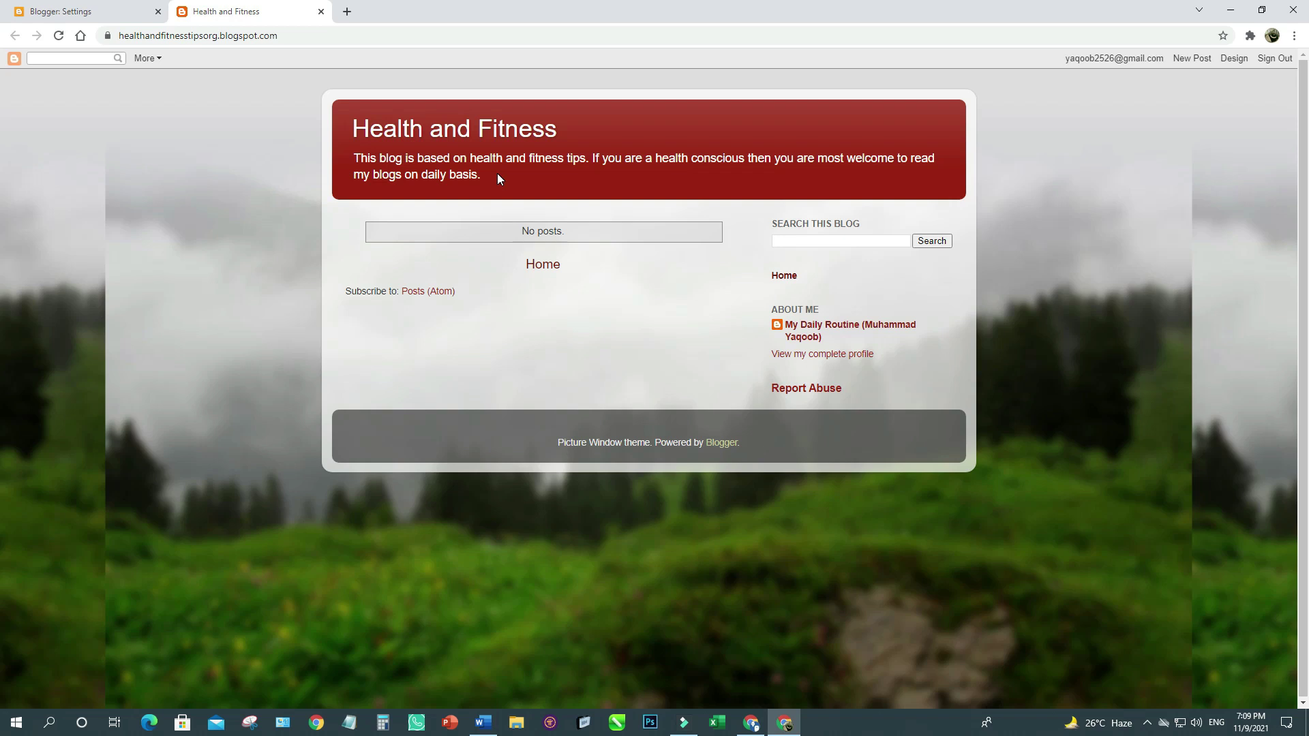
click(86, 4)
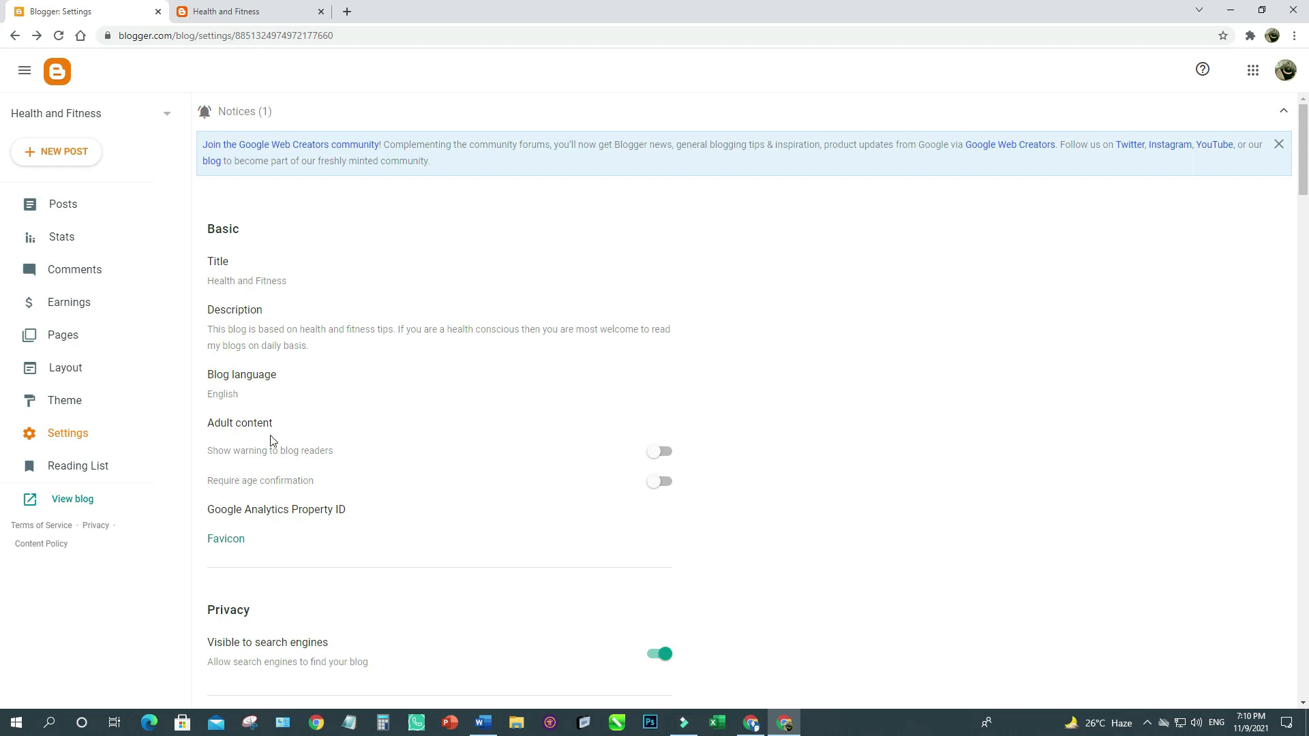
Set the maximum posts shown on the main page to 5.
scroll(660, 455, down, 2)
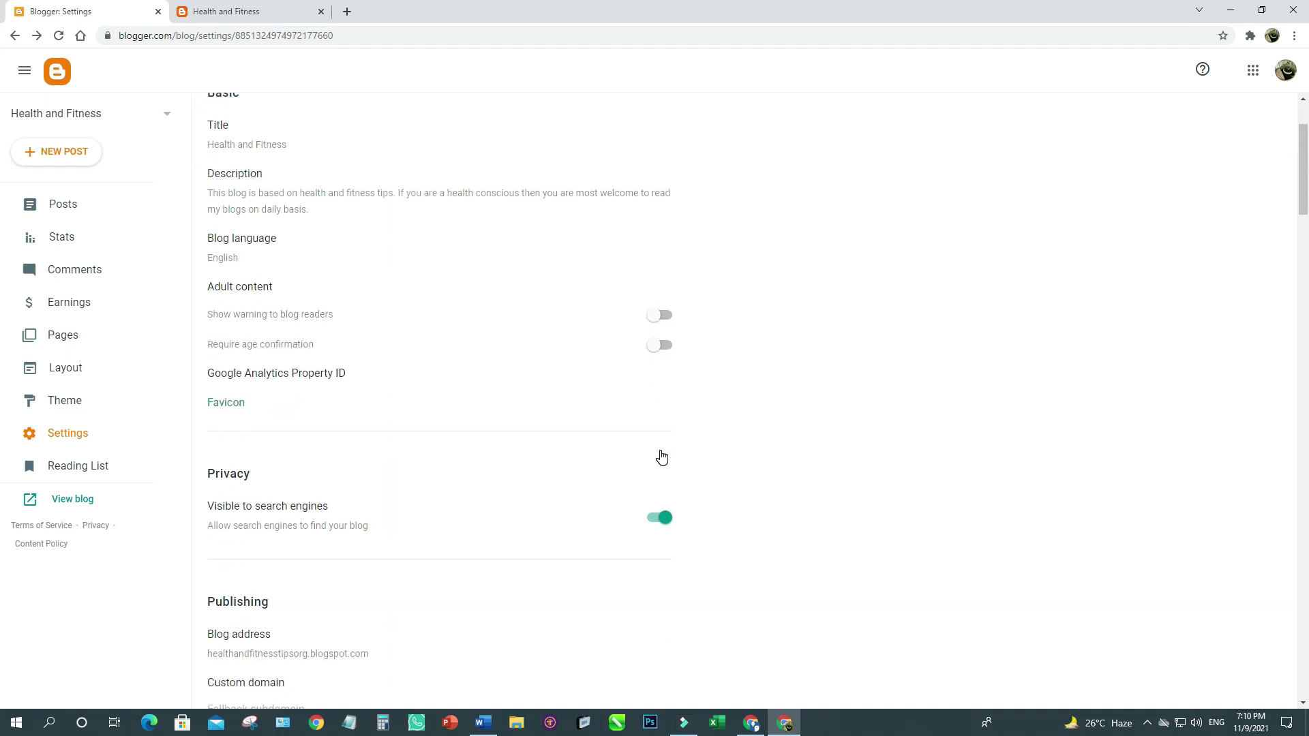
scroll(477, 495, down, 3)
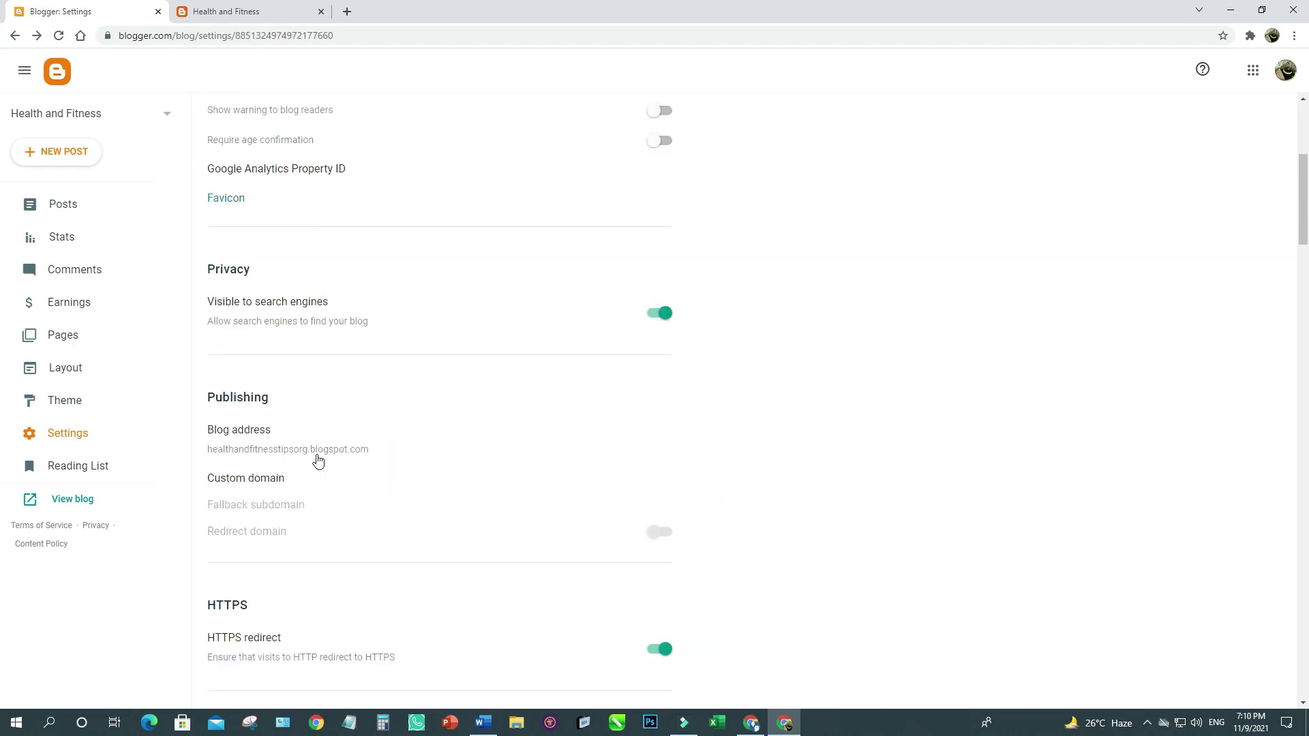
scroll(545, 506, down, 3)
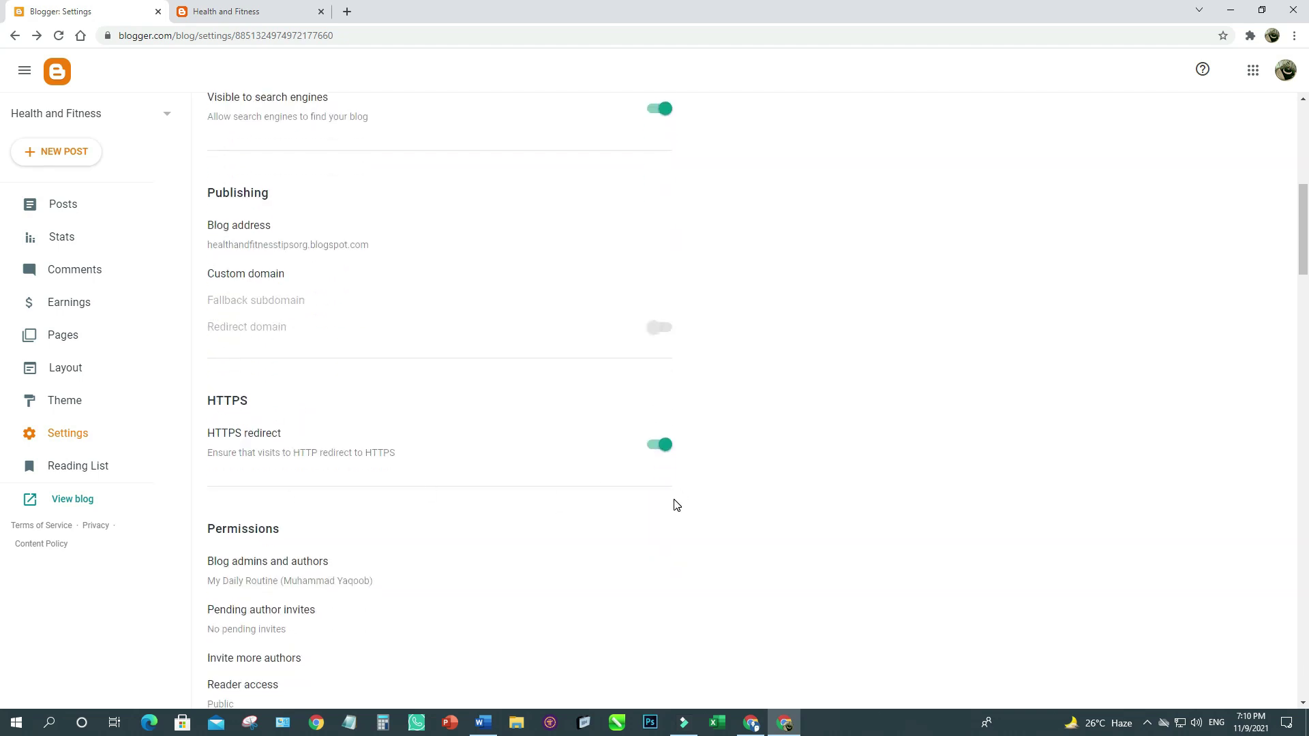
scroll(675, 506, down, 5)
scroll(661, 505, down, 4)
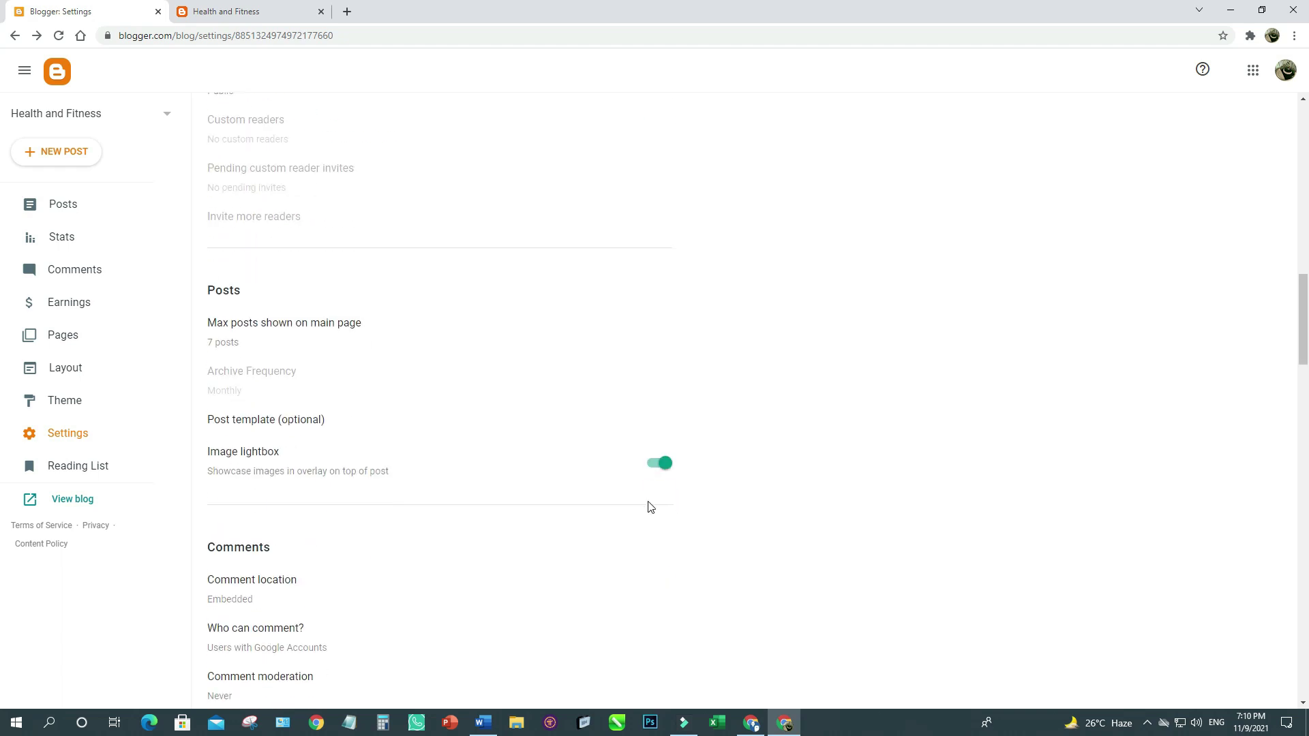
click(229, 342)
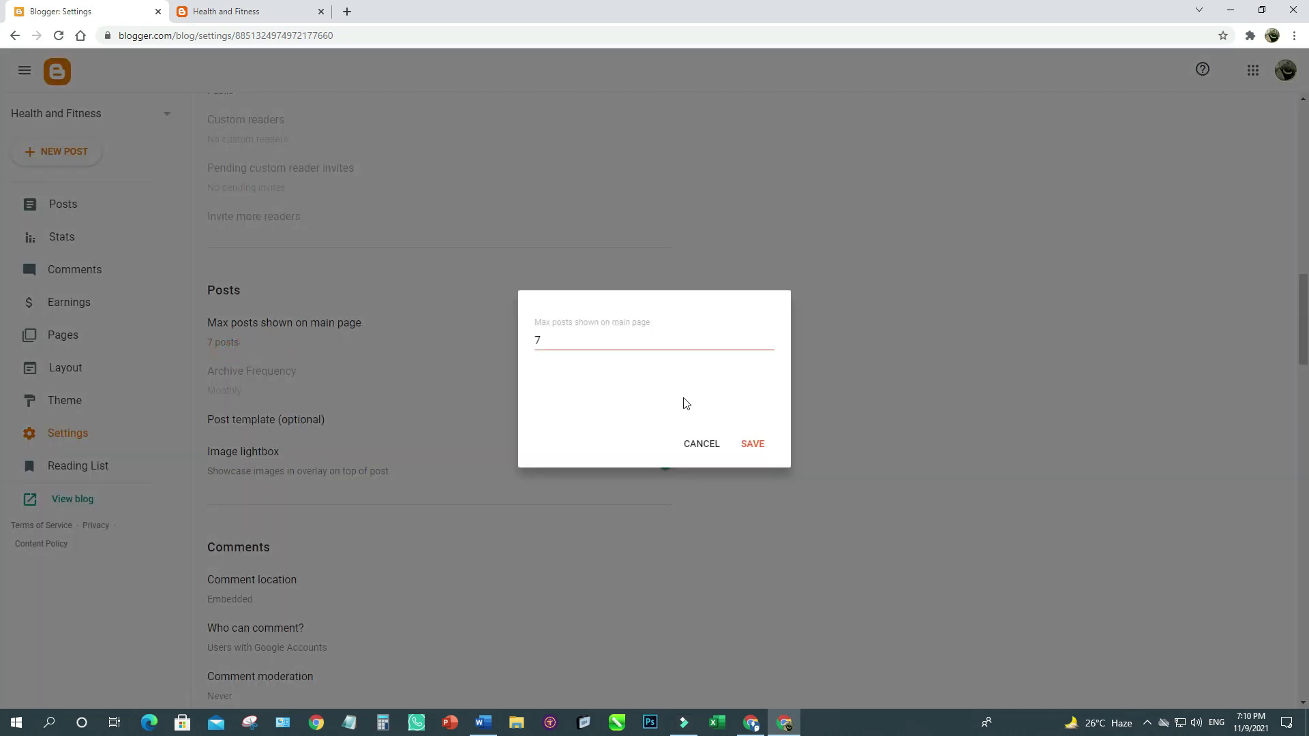
double_click(769, 347)
click(753, 444)
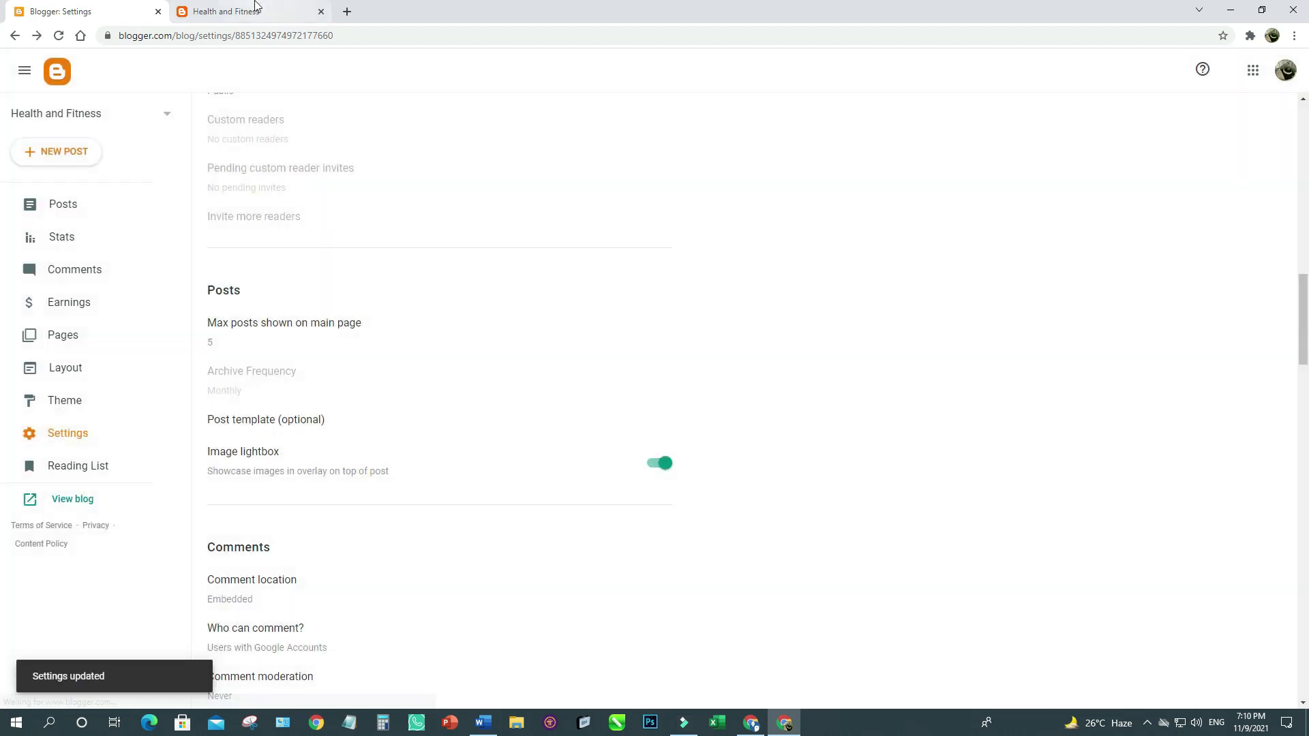
Toggle search description and custom robots.txt, and turn on custom robots header tags.
click(253, 12)
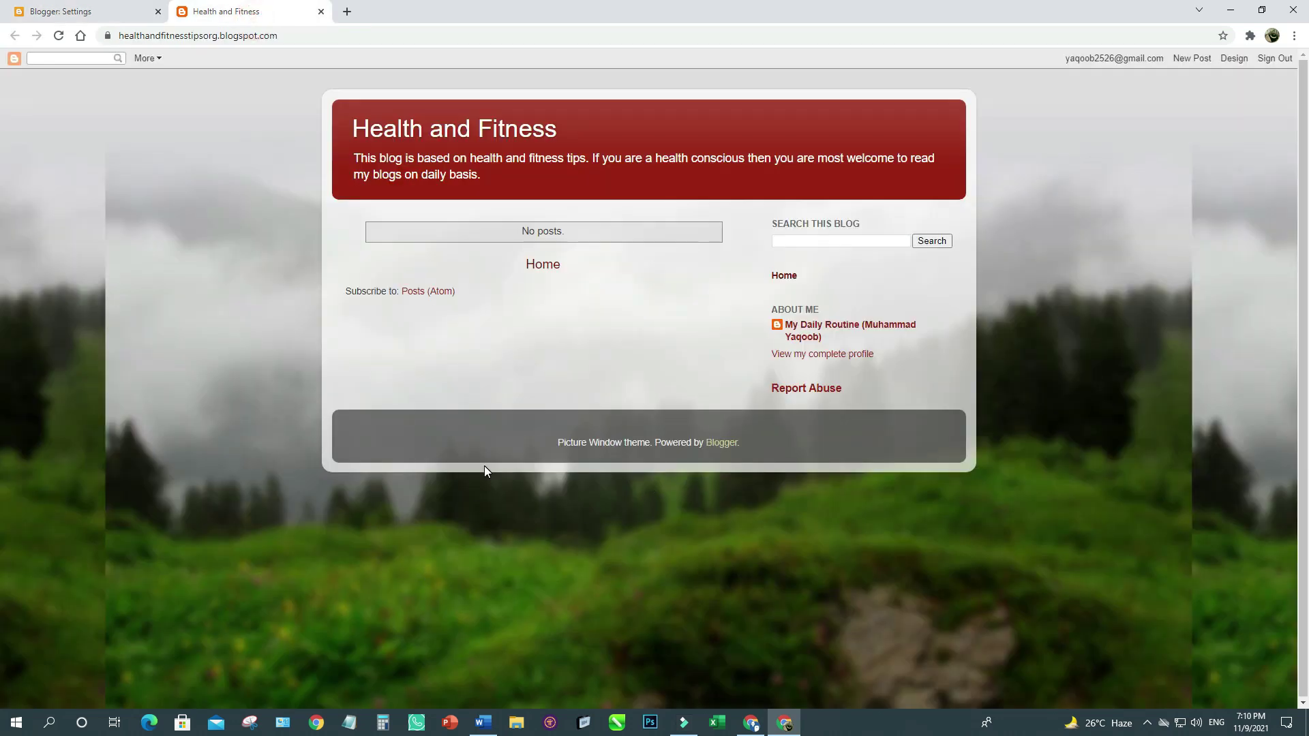
click(75, 12)
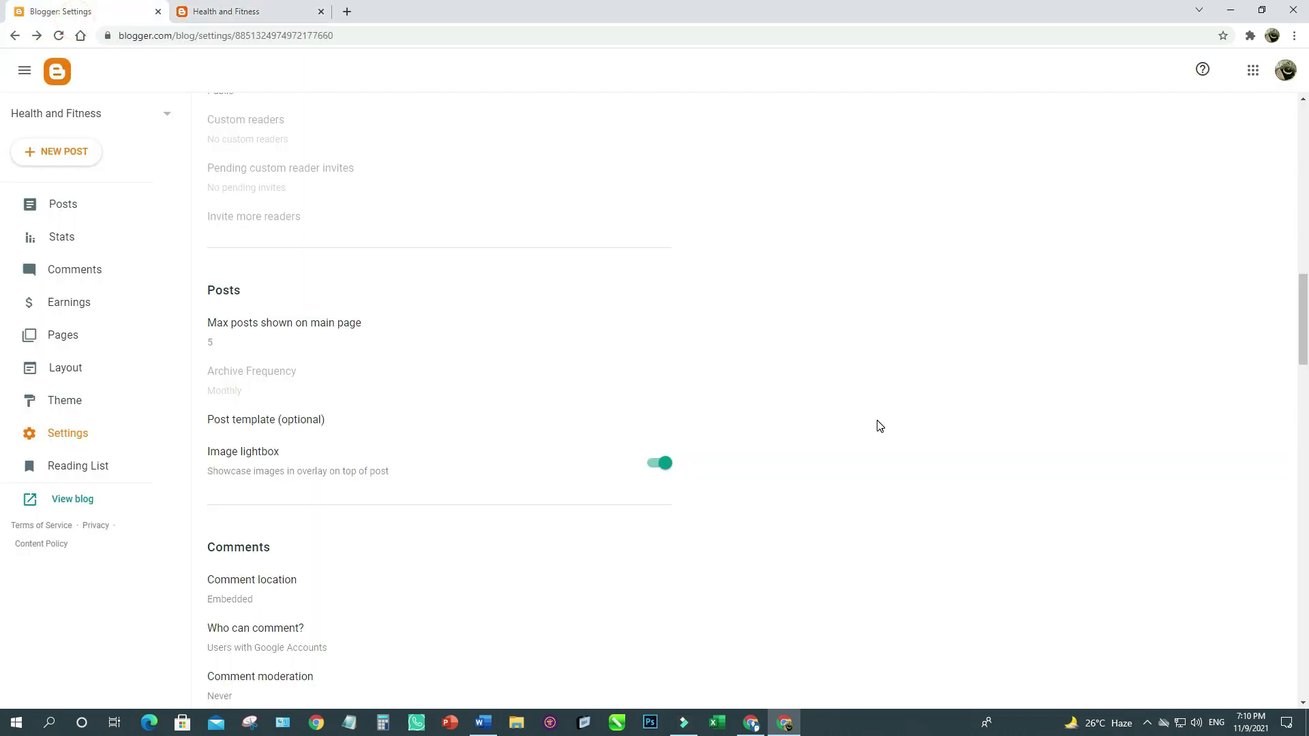
scroll(878, 426, down, 2)
scroll(878, 425, down, 15)
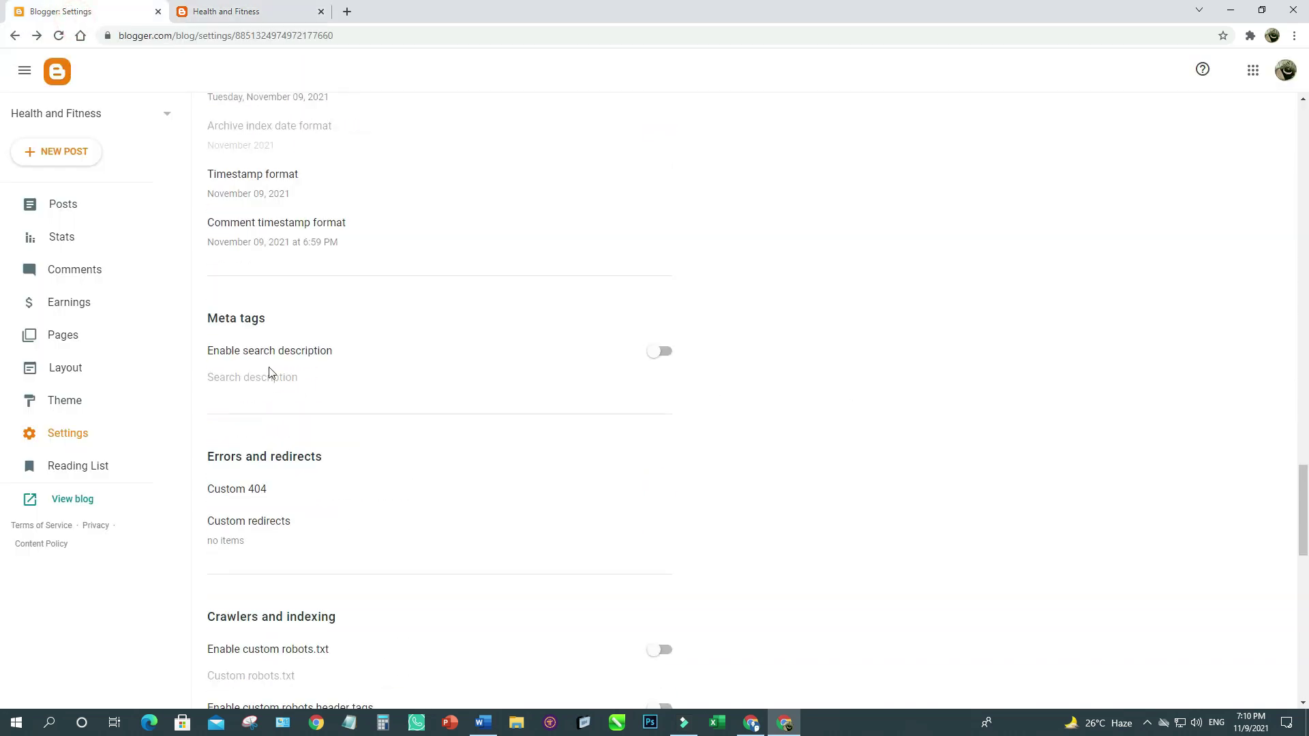
click(661, 351)
scroll(266, 324, down, 5)
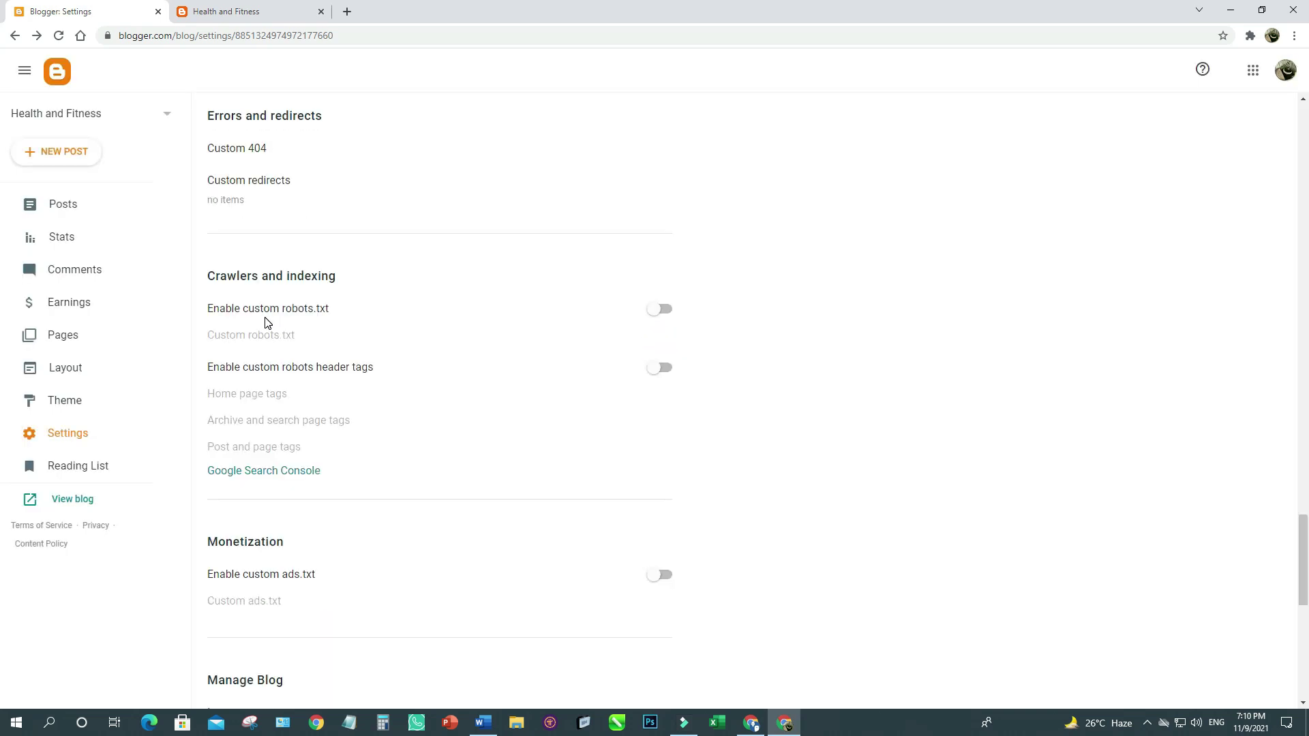
click(665, 310)
click(661, 367)
Enable custom ads.txt and look over the remaining settings.
scroll(791, 364, down, 2)
scroll(791, 365, down, 2)
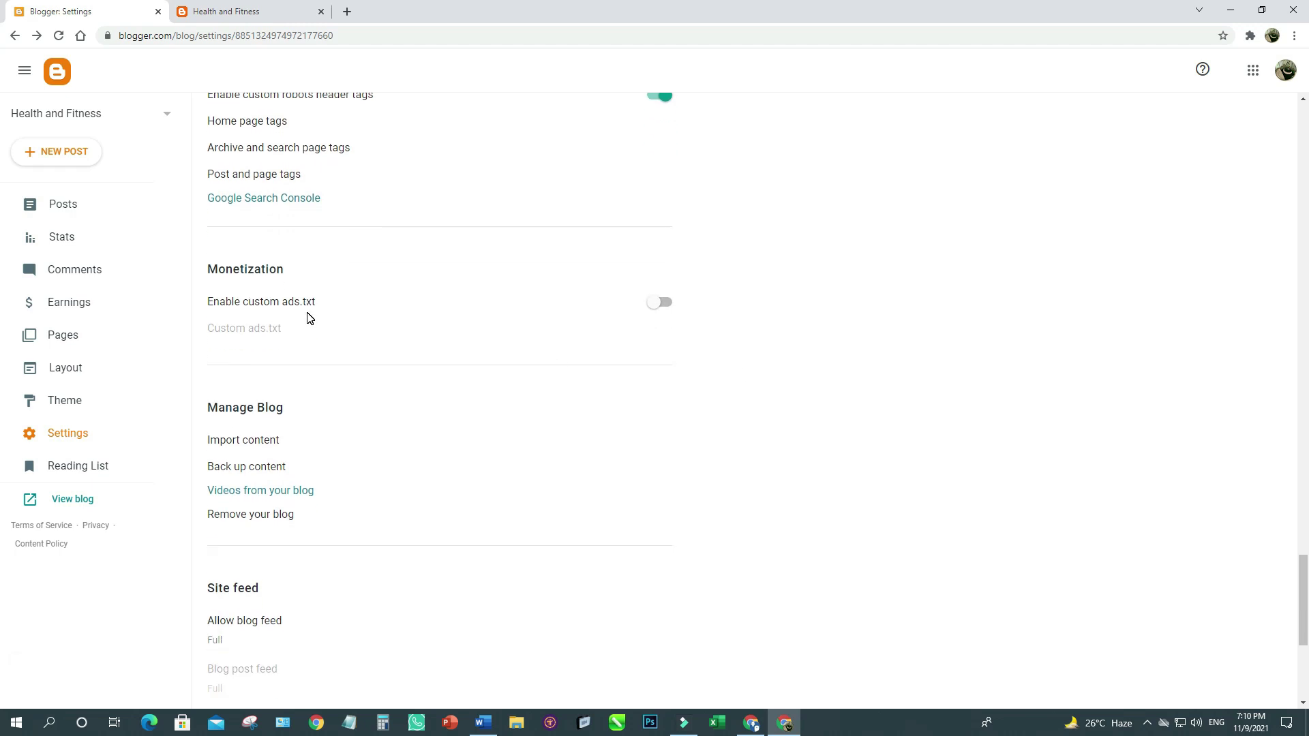
click(661, 301)
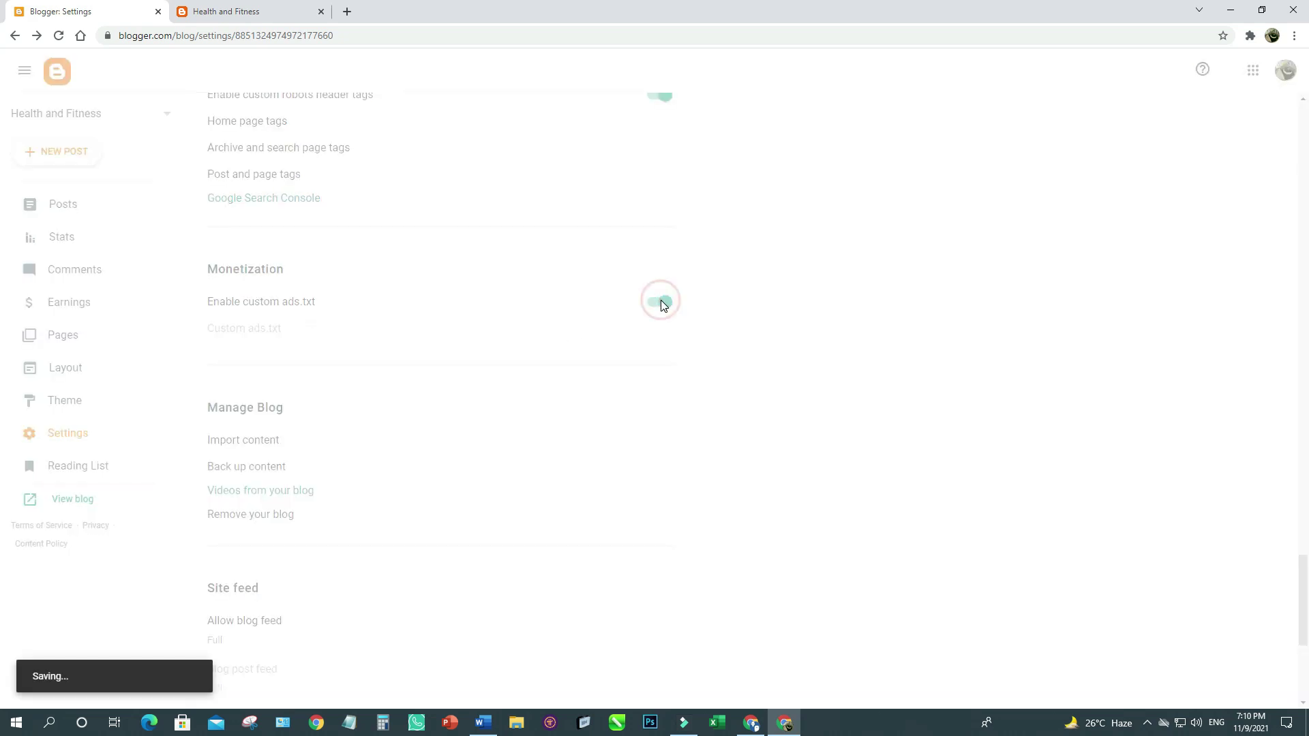
scroll(661, 305, down, 5)
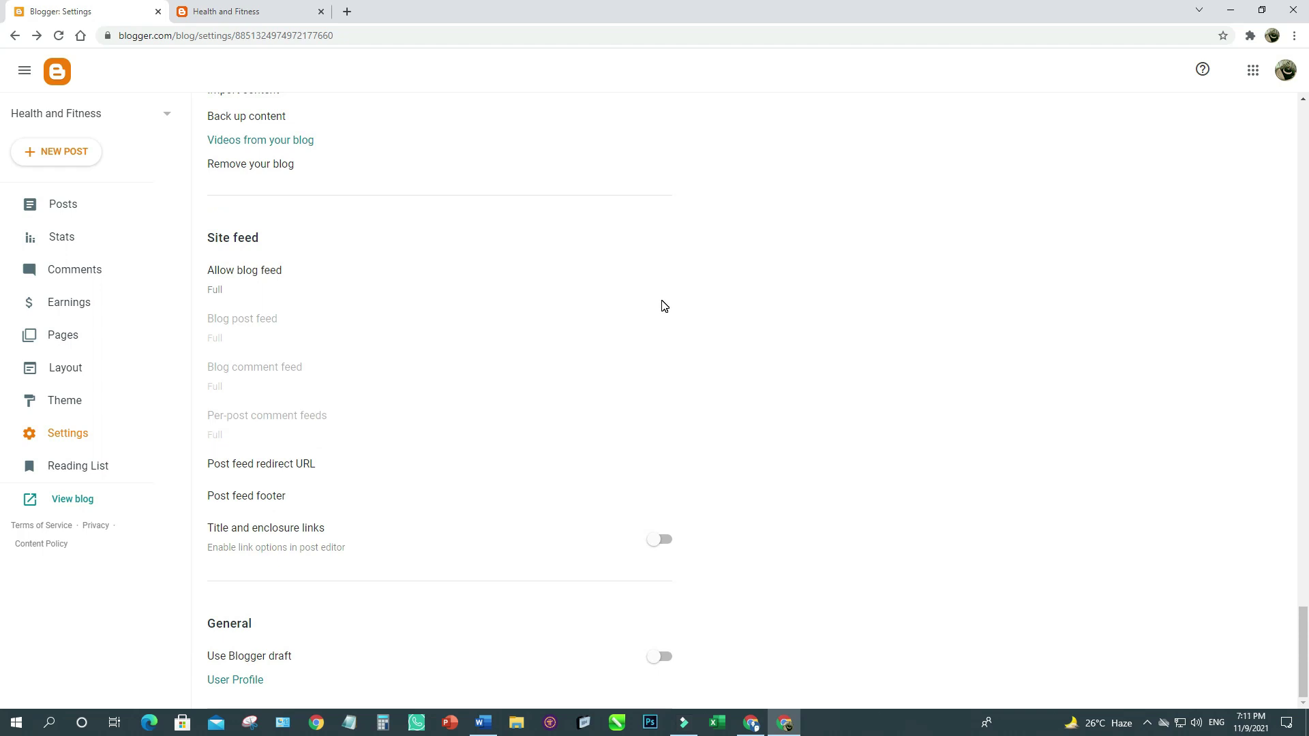
scroll(662, 306, up, 20)
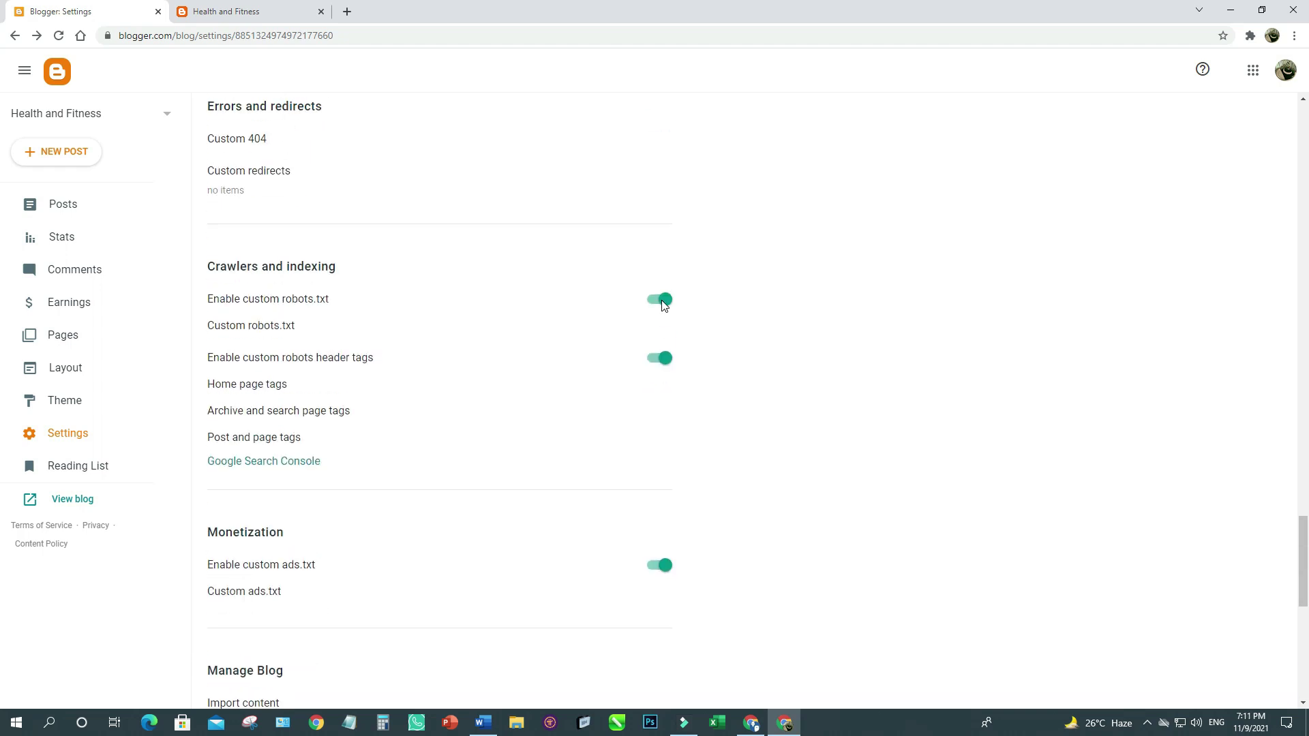
Reload the live blog to confirm it still has no posts.
click(227, 11)
click(57, 37)
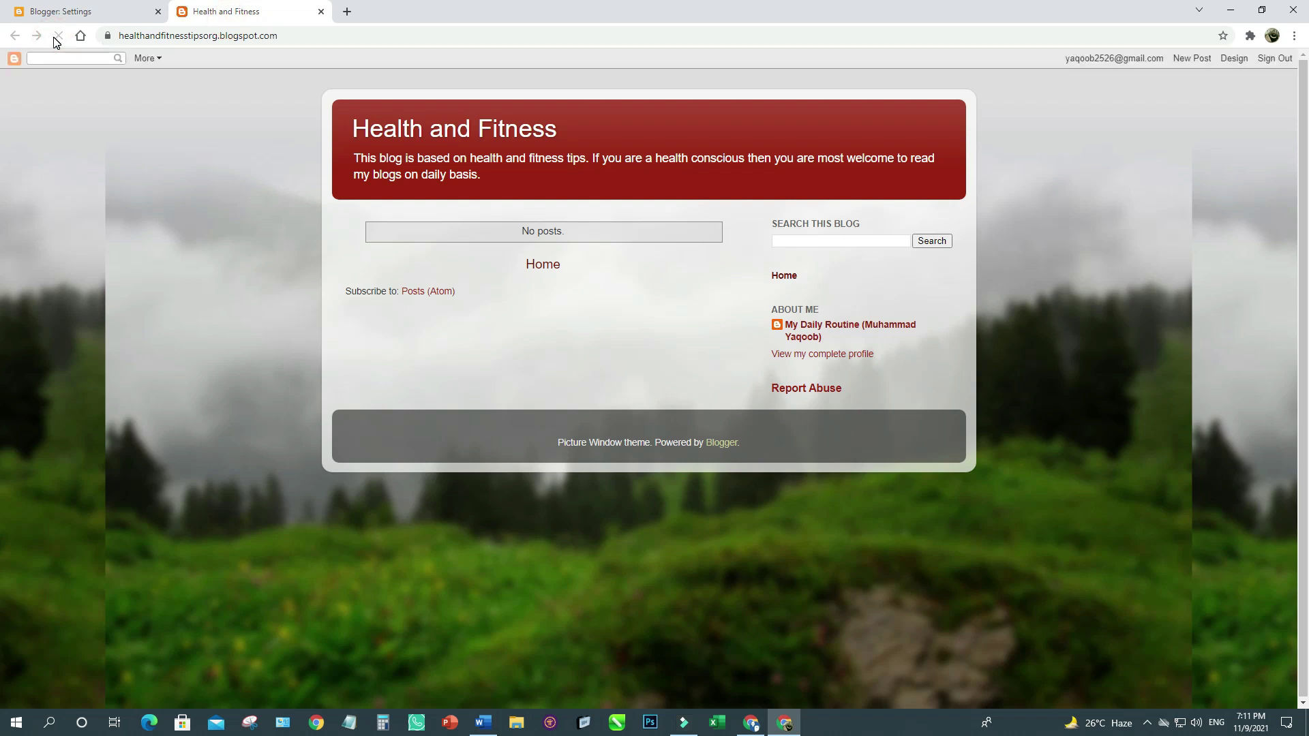
click(74, 8)
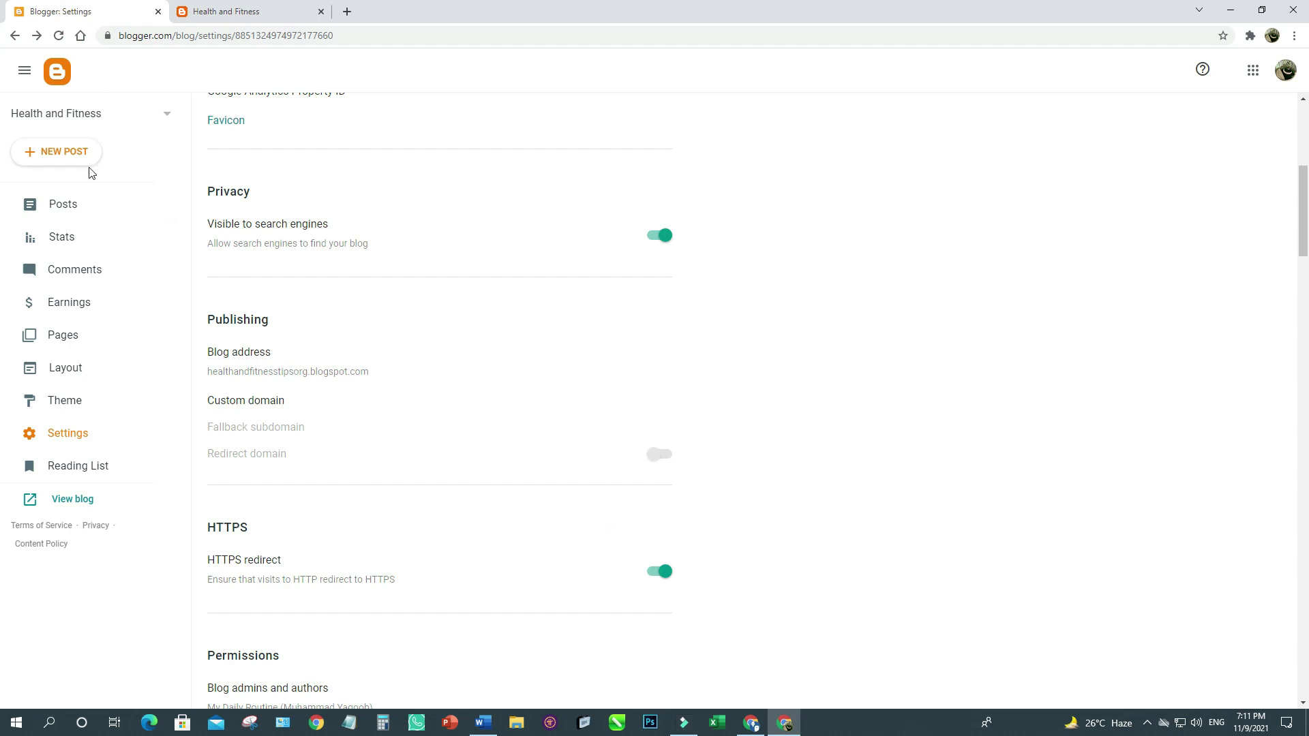
Go to the Posts list and start a new blank post.
click(49, 153)
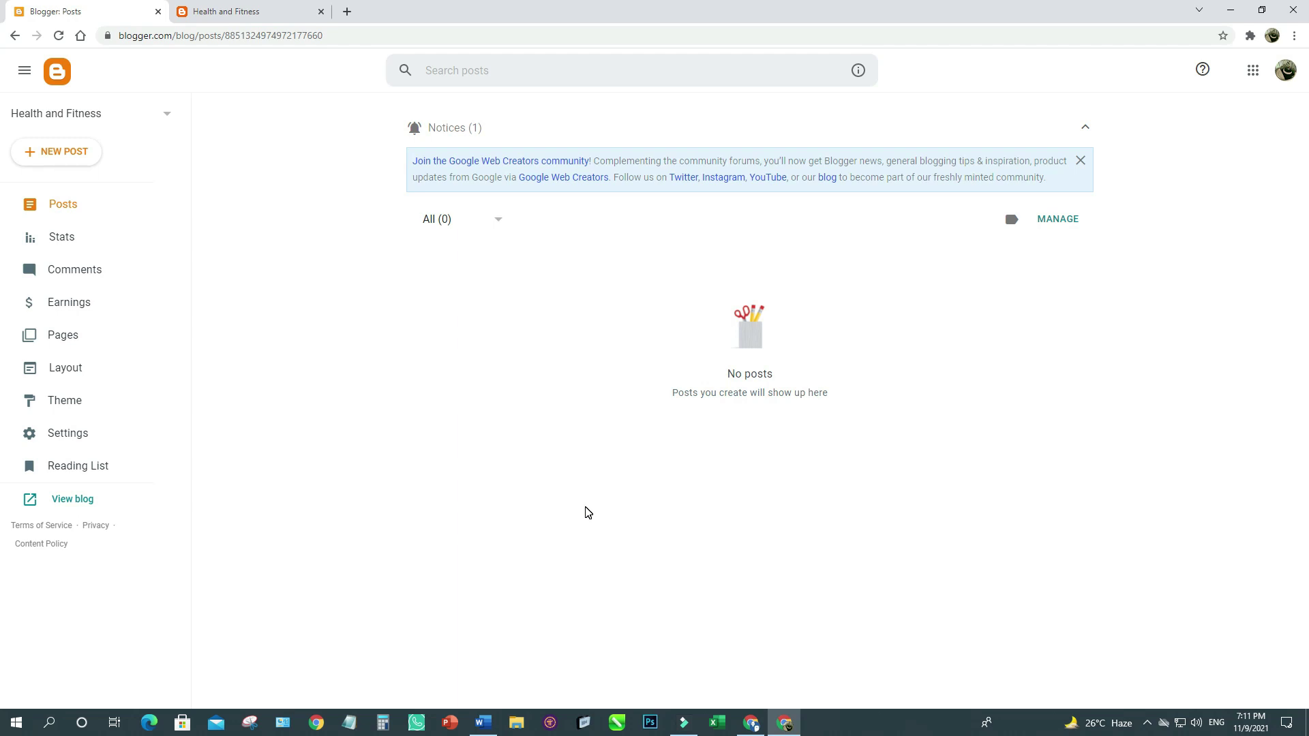
click(68, 214)
click(53, 153)
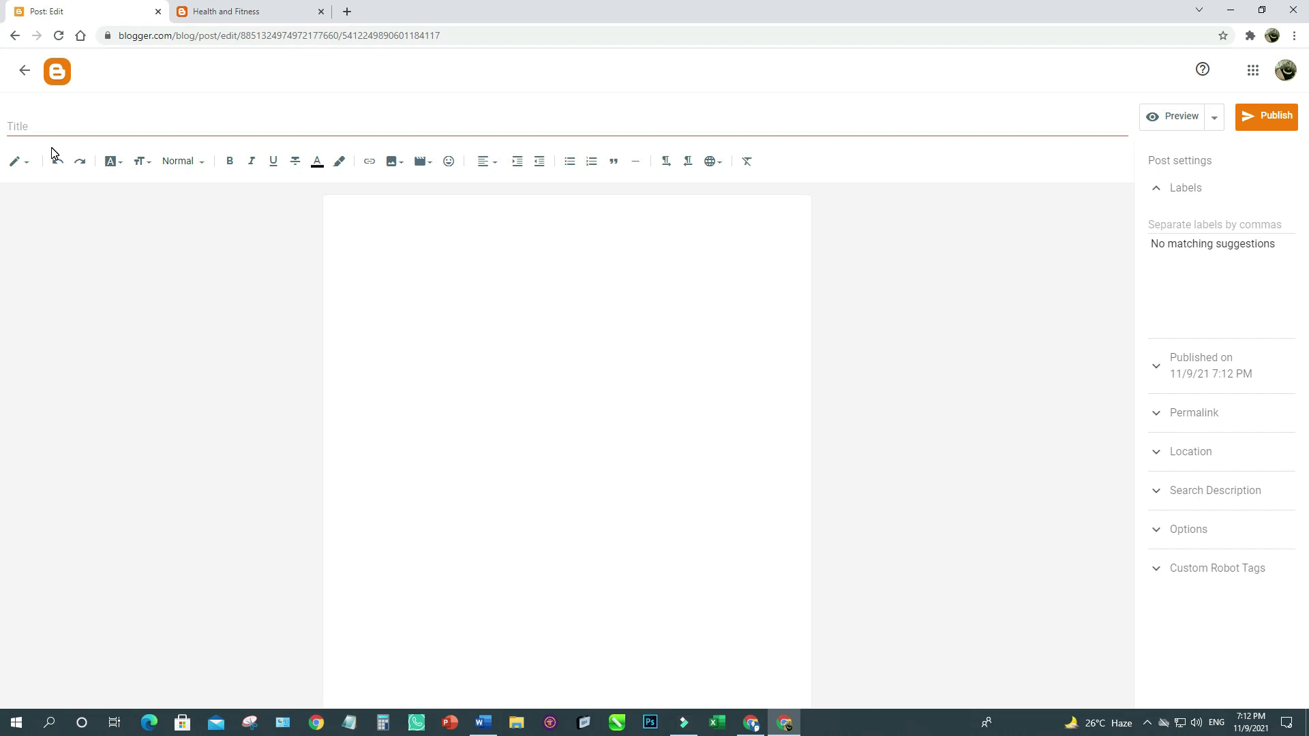
Load qopywriter.ai in a new browser tab and scroll through its home page.
click(347, 11)
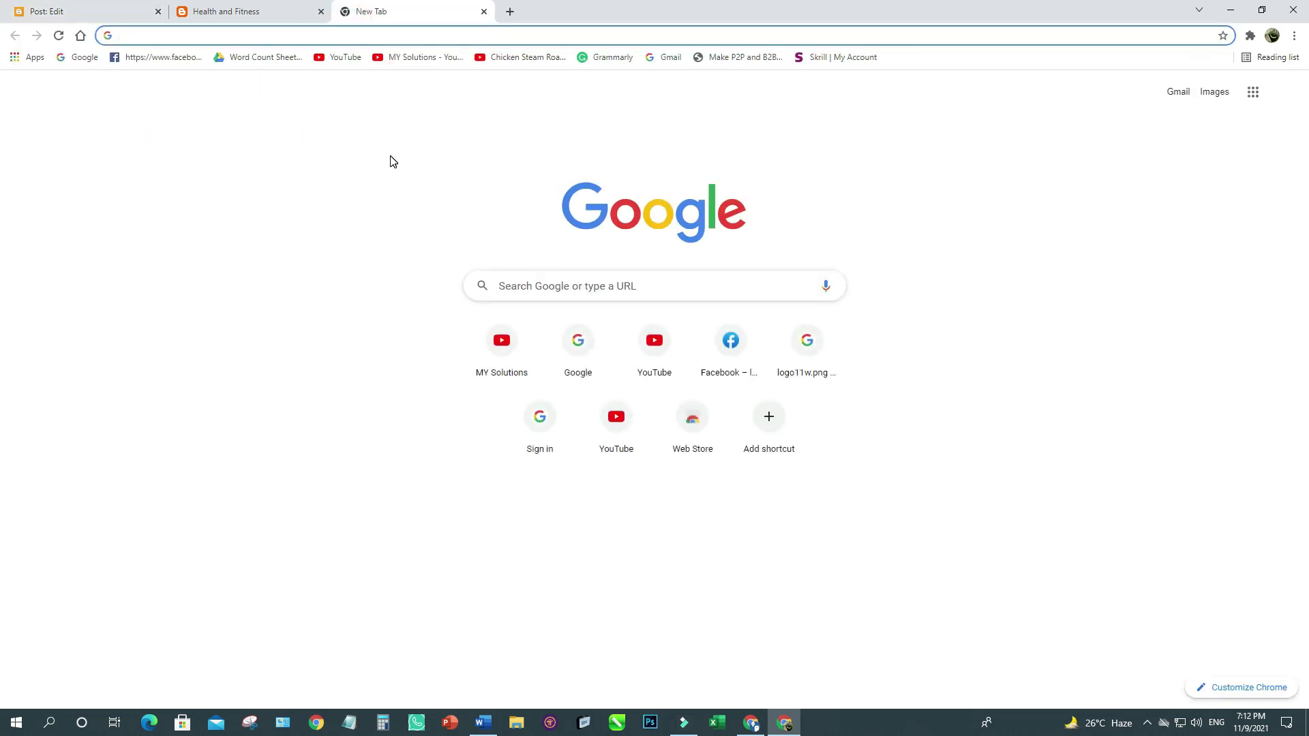
click(381, 35)
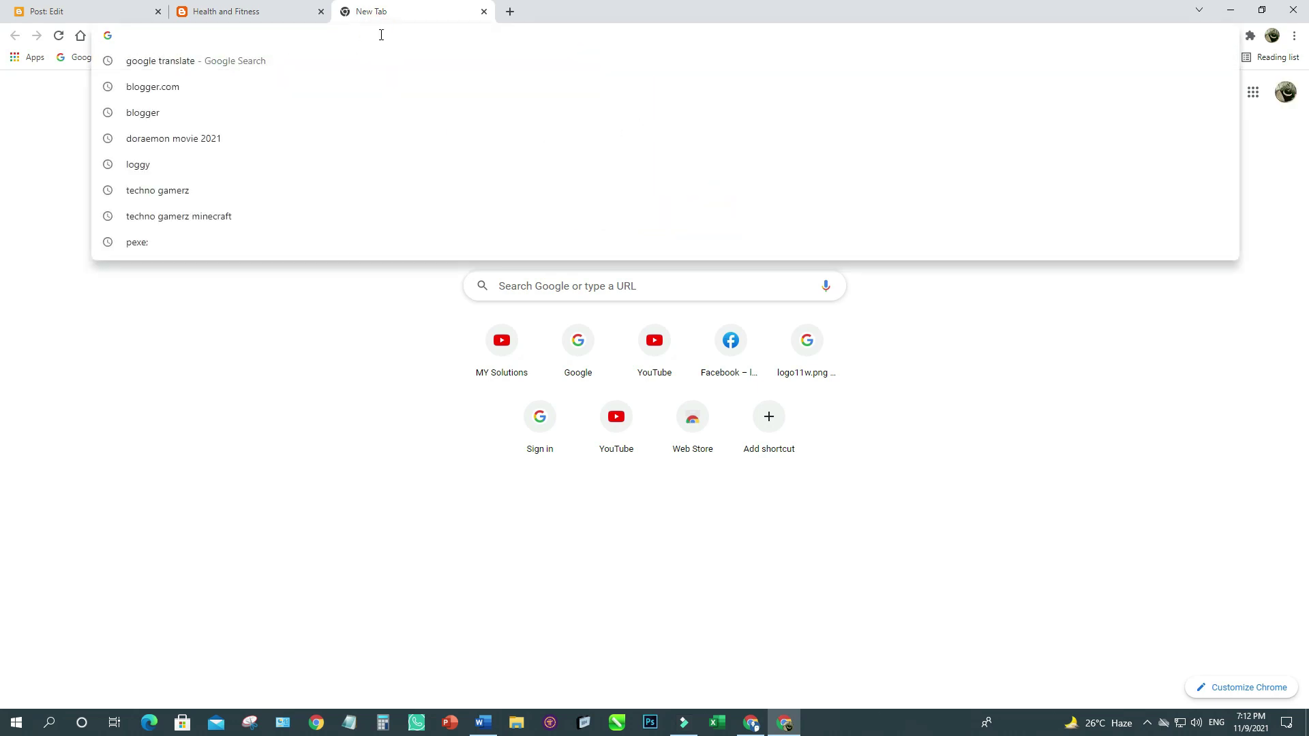
text(qopywriter.ai)
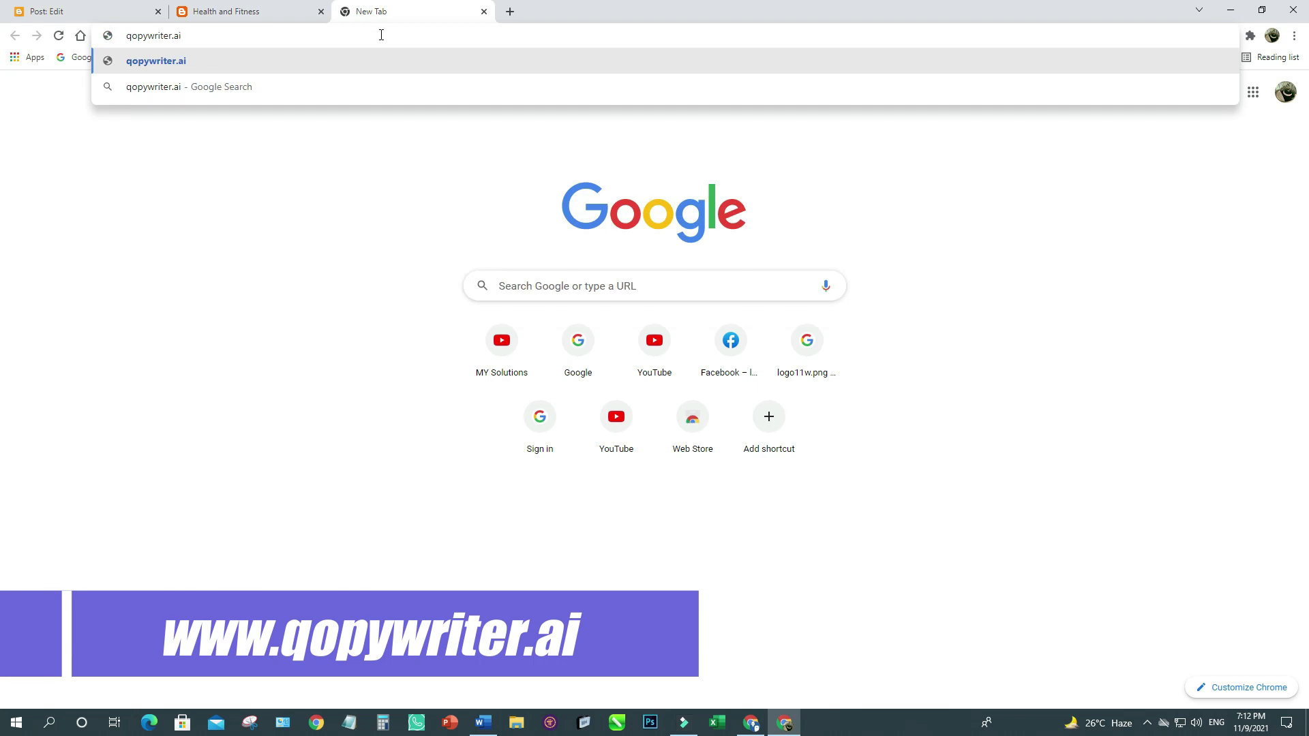
key(Return)
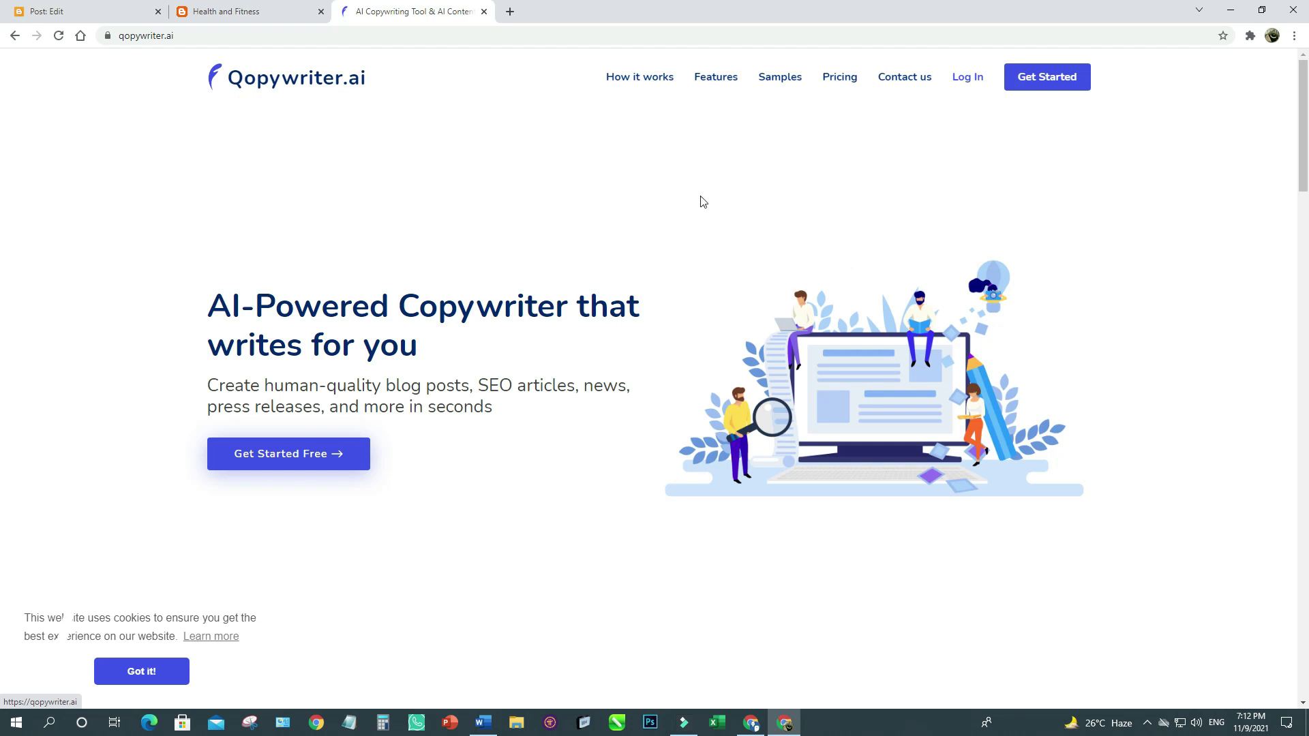
scroll(634, 187, down, 12)
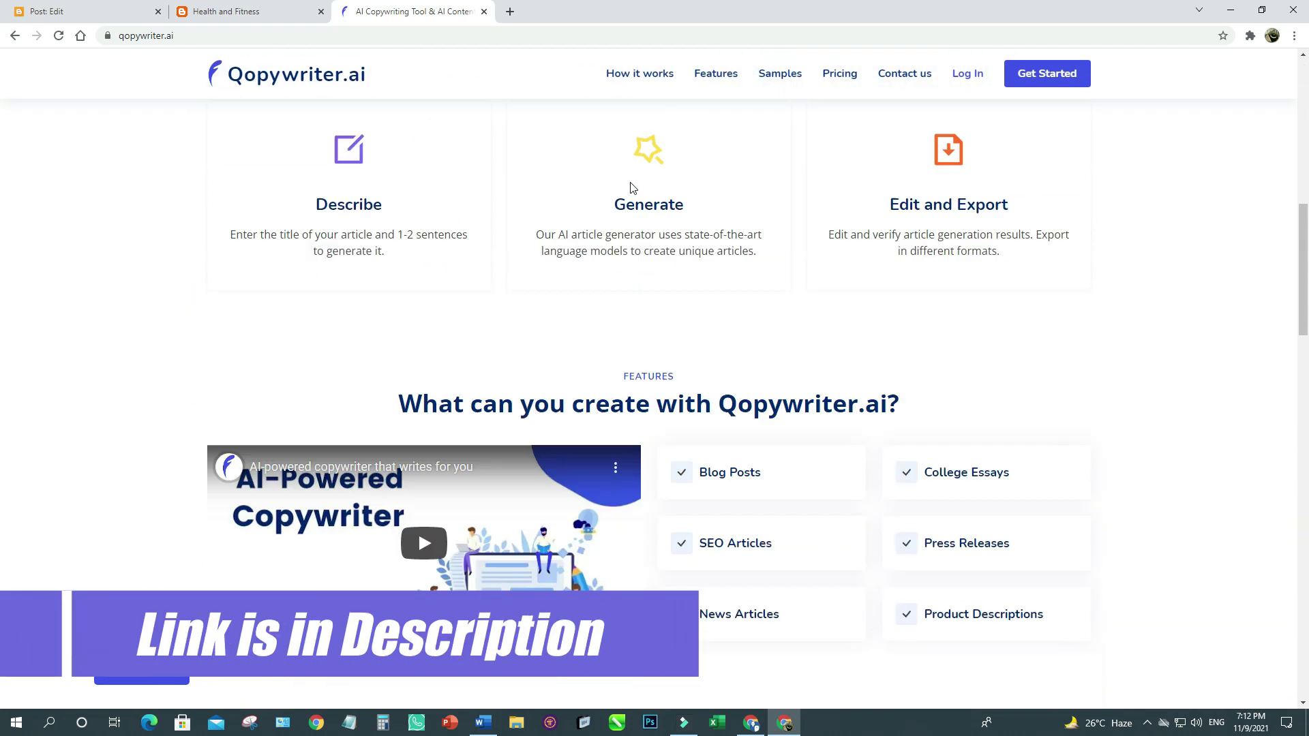
scroll(634, 188, down, 5)
scroll(631, 187, down, 15)
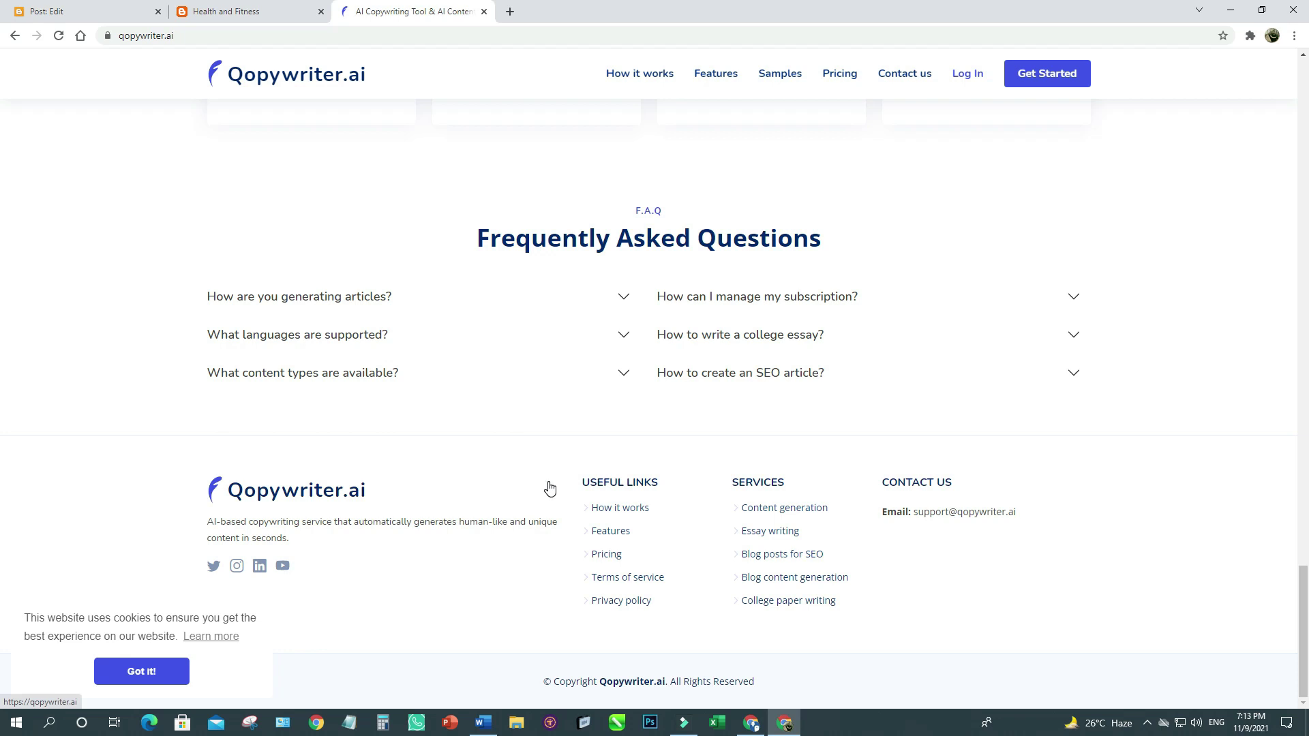
scroll(549, 488, up, 13)
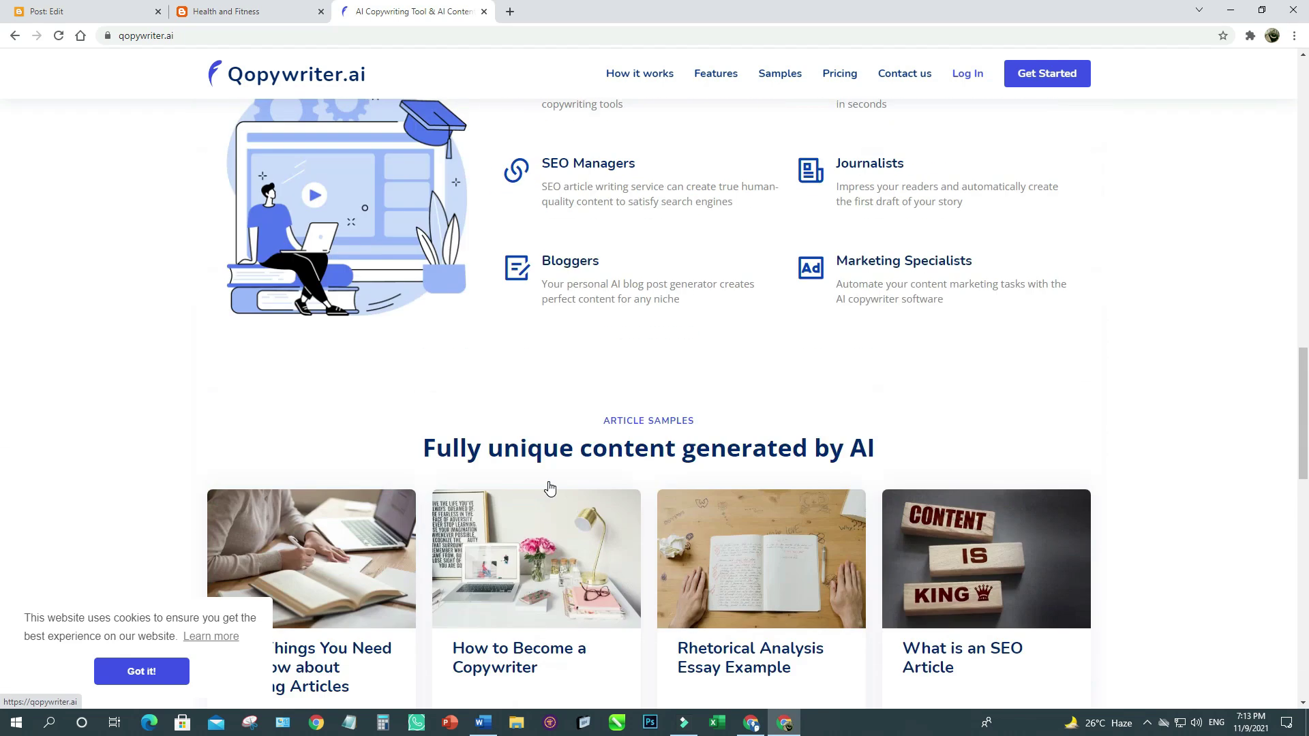
scroll(549, 488, up, 6)
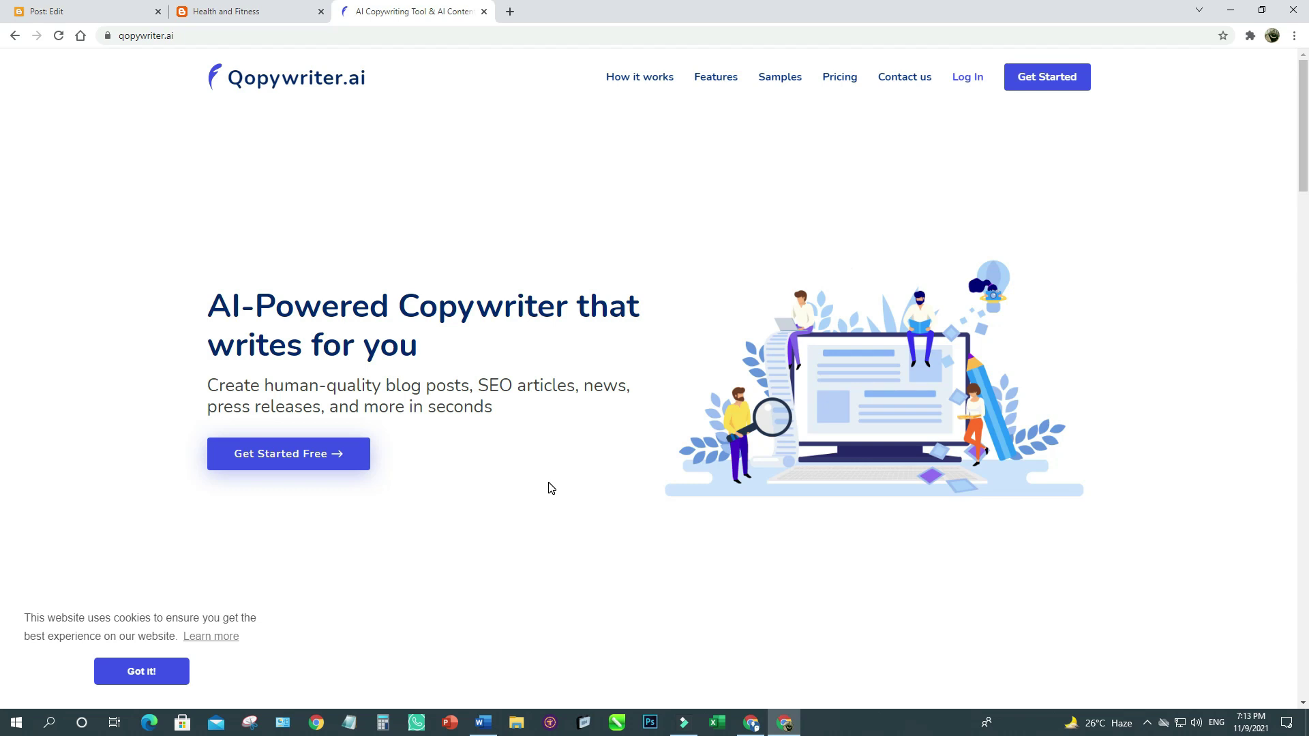
Sign up for Qopywriter.ai with the e-mail address, Chrome's suggested password and the captcha, saving the password.
click(1045, 88)
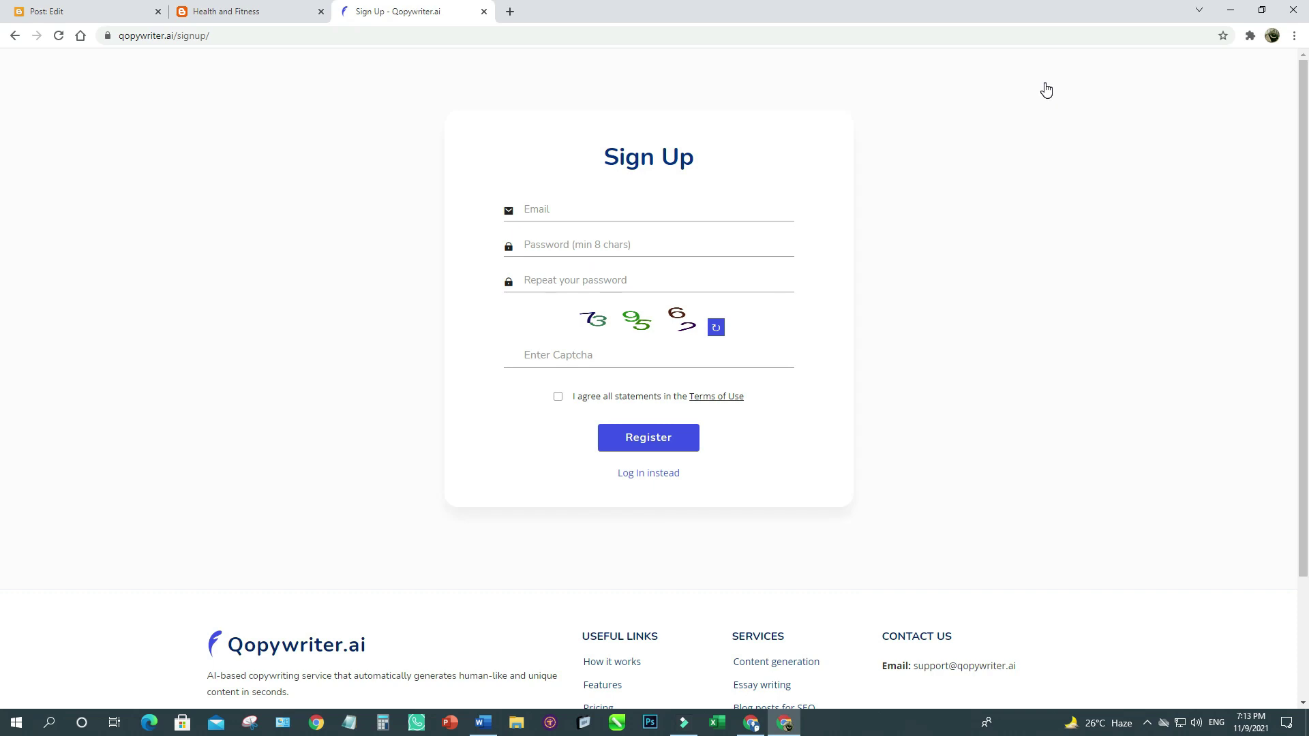
click(556, 206)
key(ctrl+v)
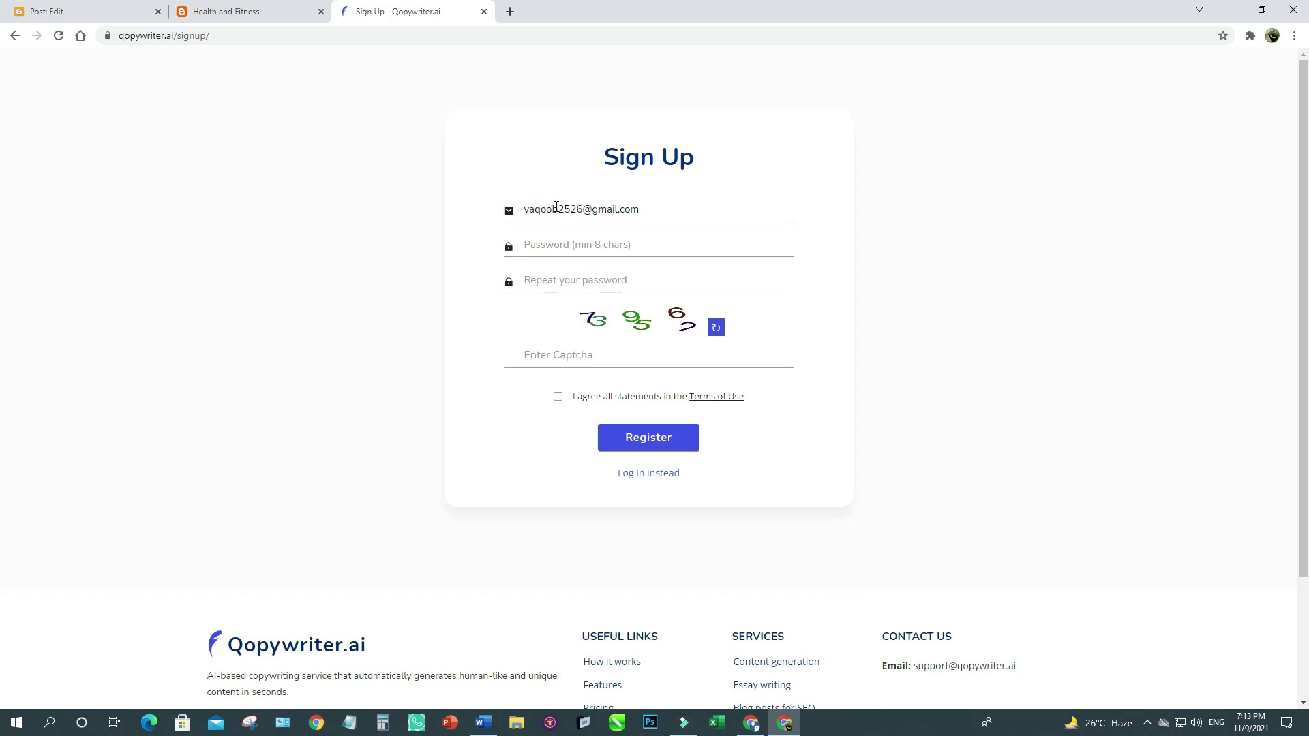
click(542, 245)
key(ctrl+v)
key(Tab)
key(ctrl+v)
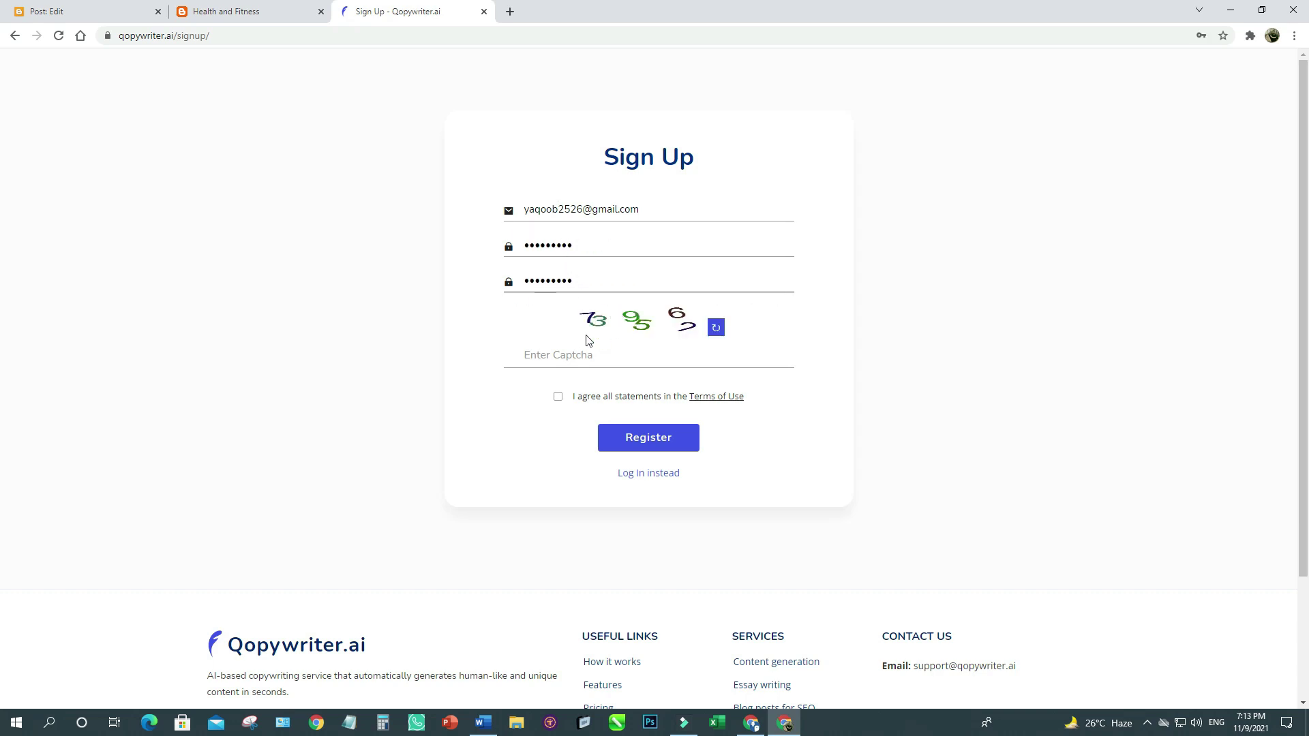
click(567, 356)
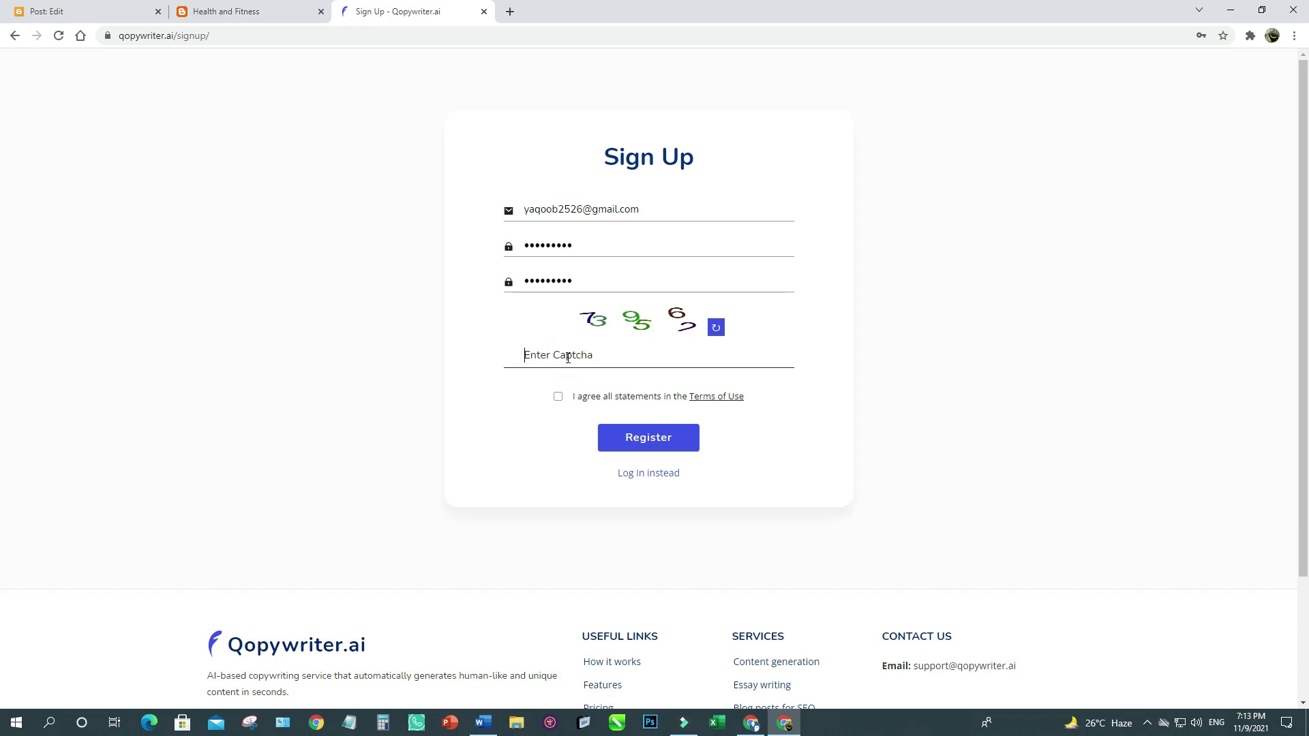
click(715, 330)
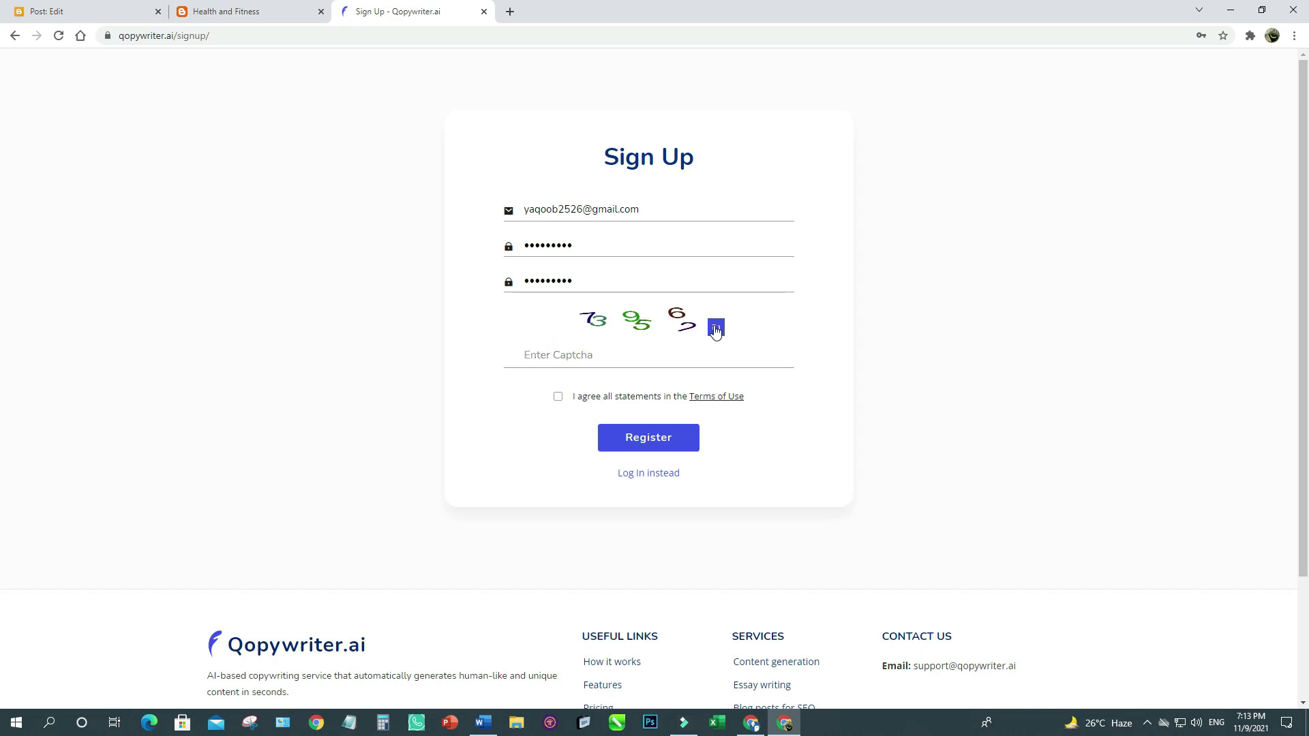
click(542, 355)
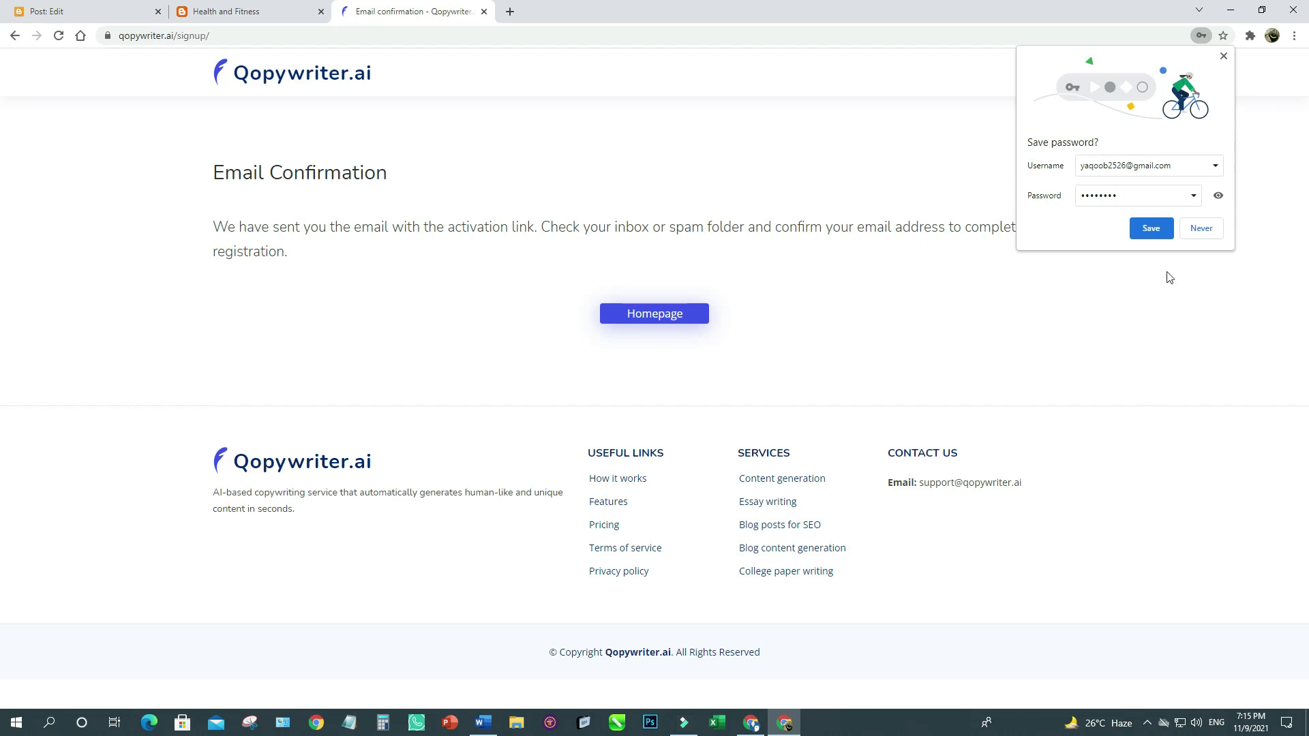
click(1151, 235)
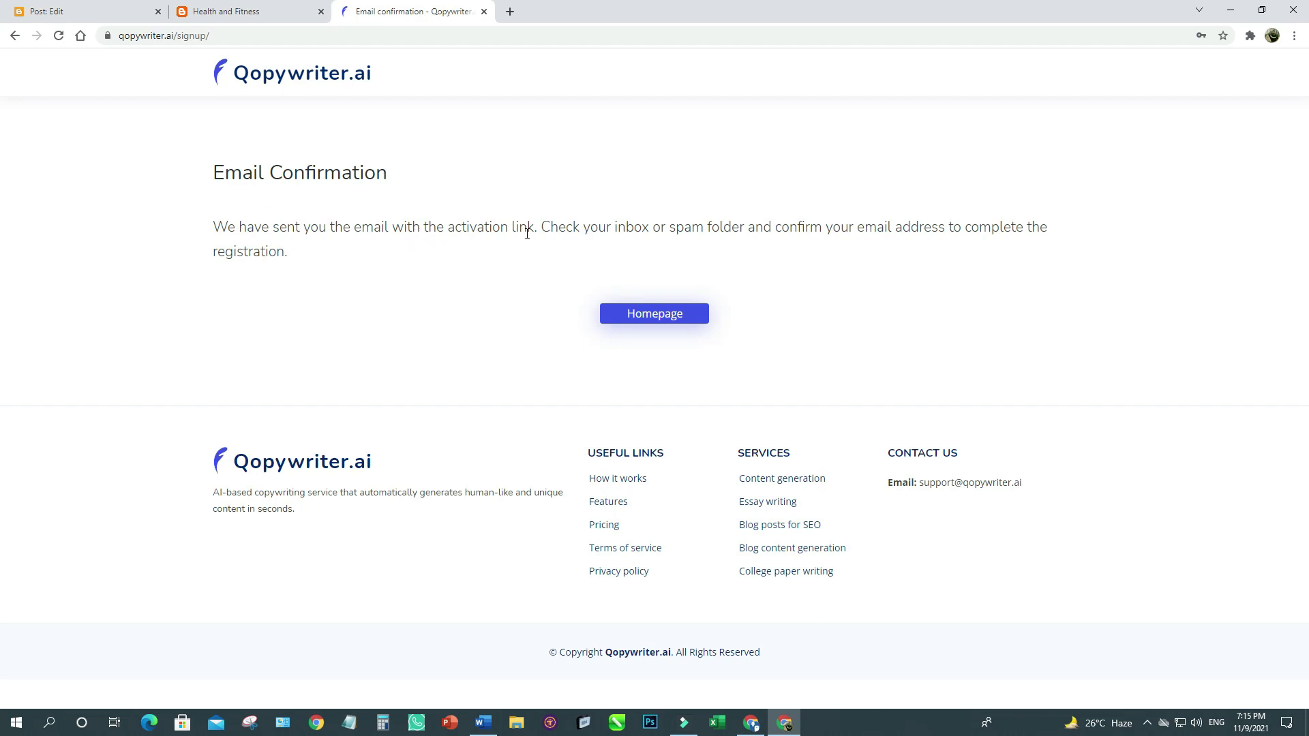
In Gmail, open the 'Registration confirmation on Qopywriter.ai' email and follow its activation link.
click(511, 12)
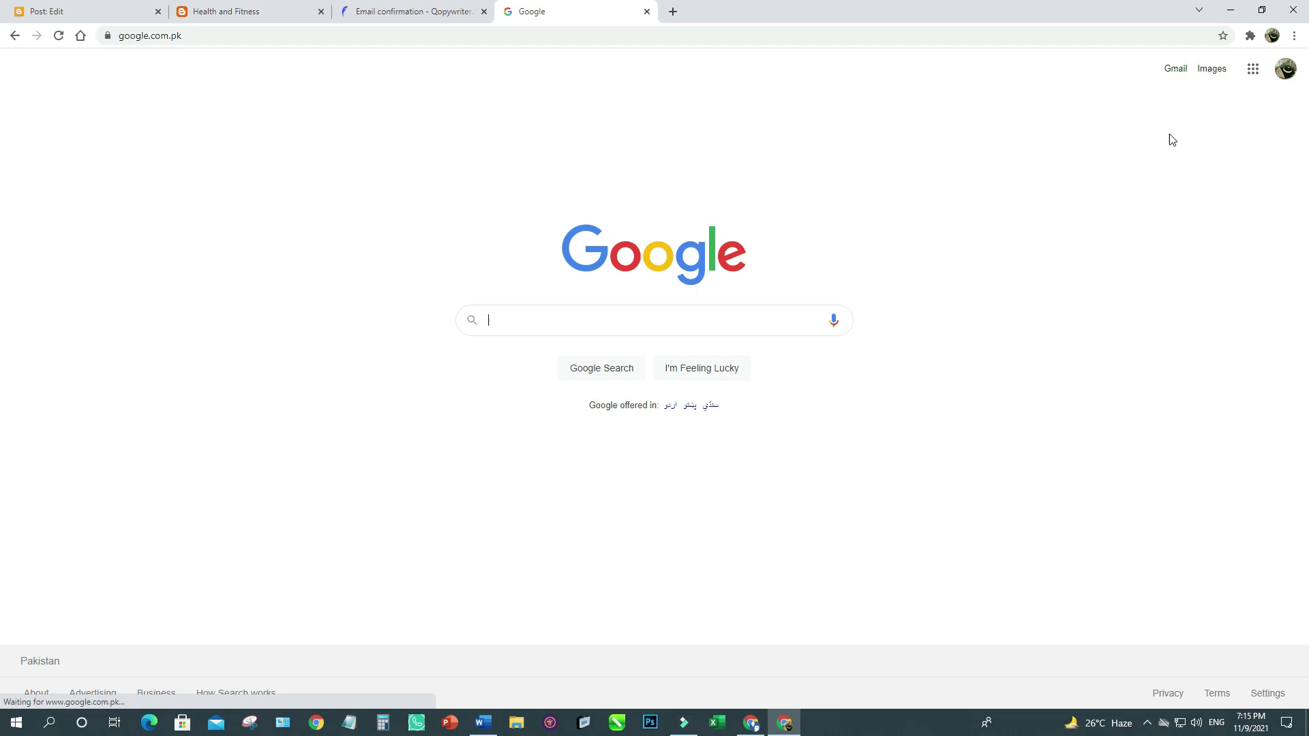
click(1176, 70)
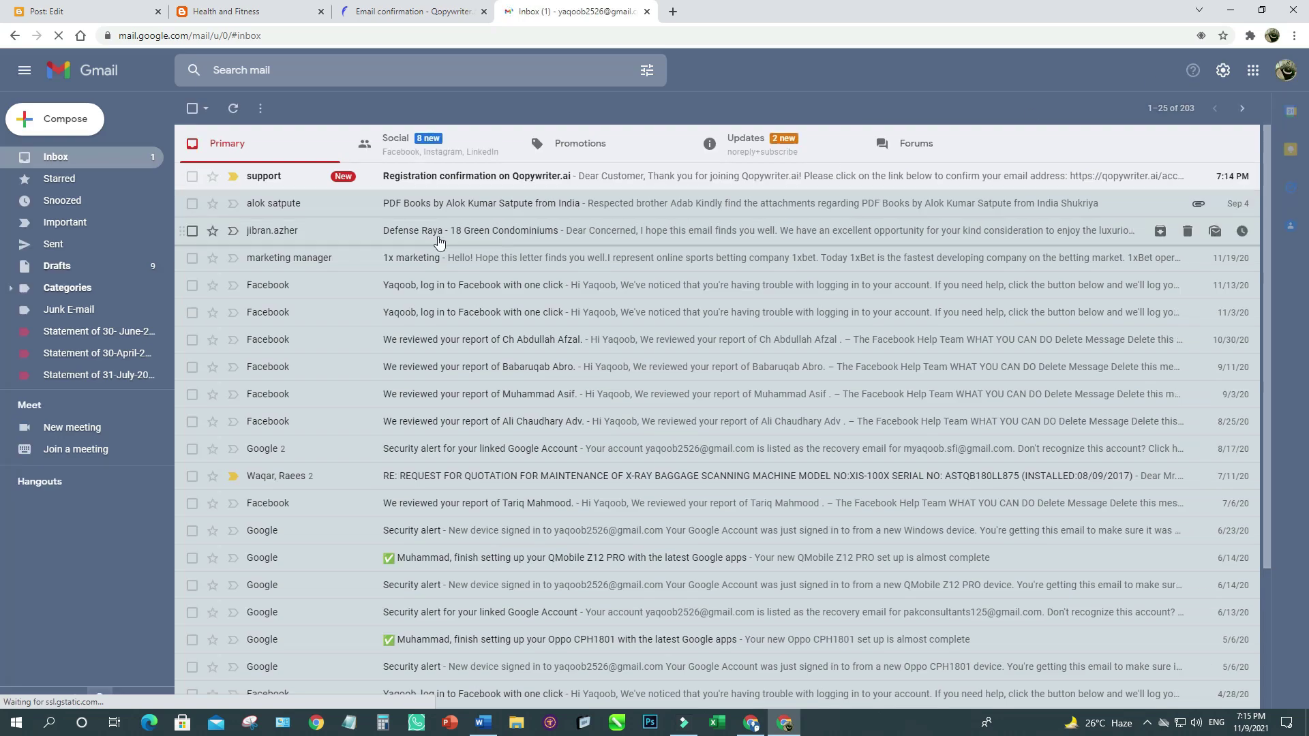
click(277, 183)
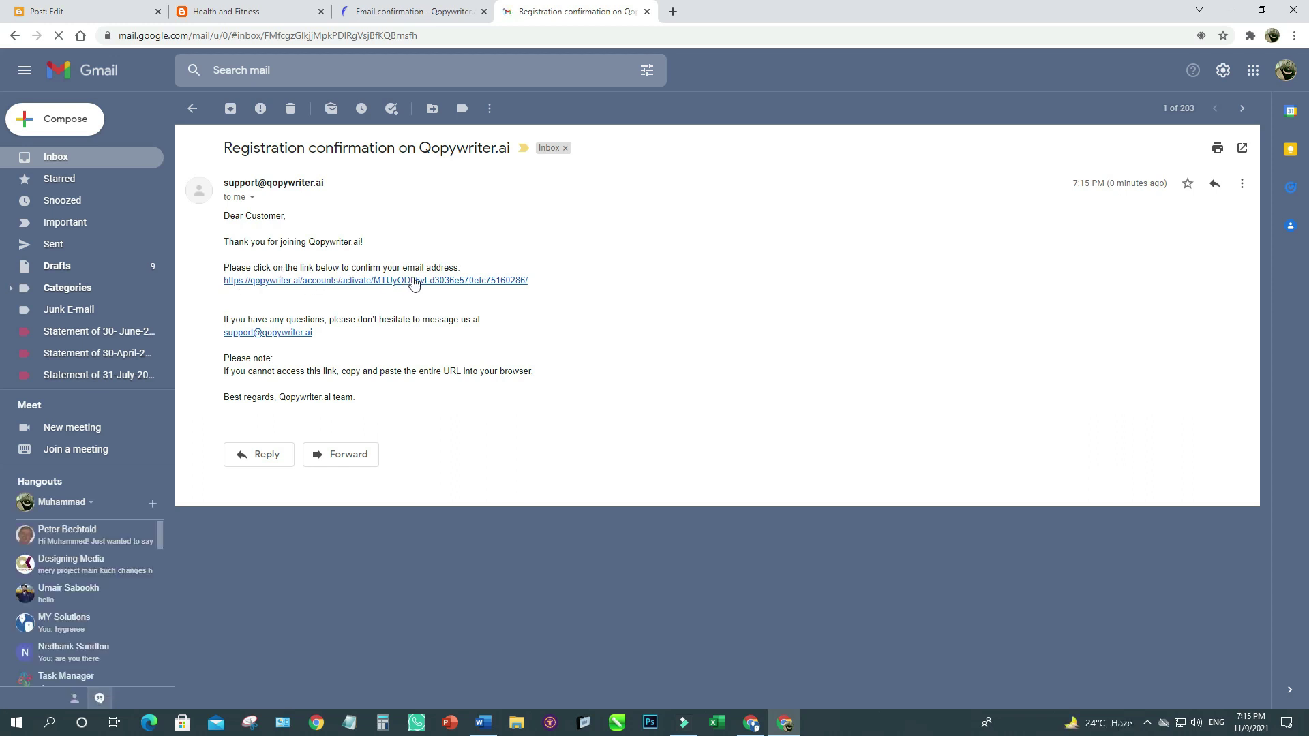
click(490, 282)
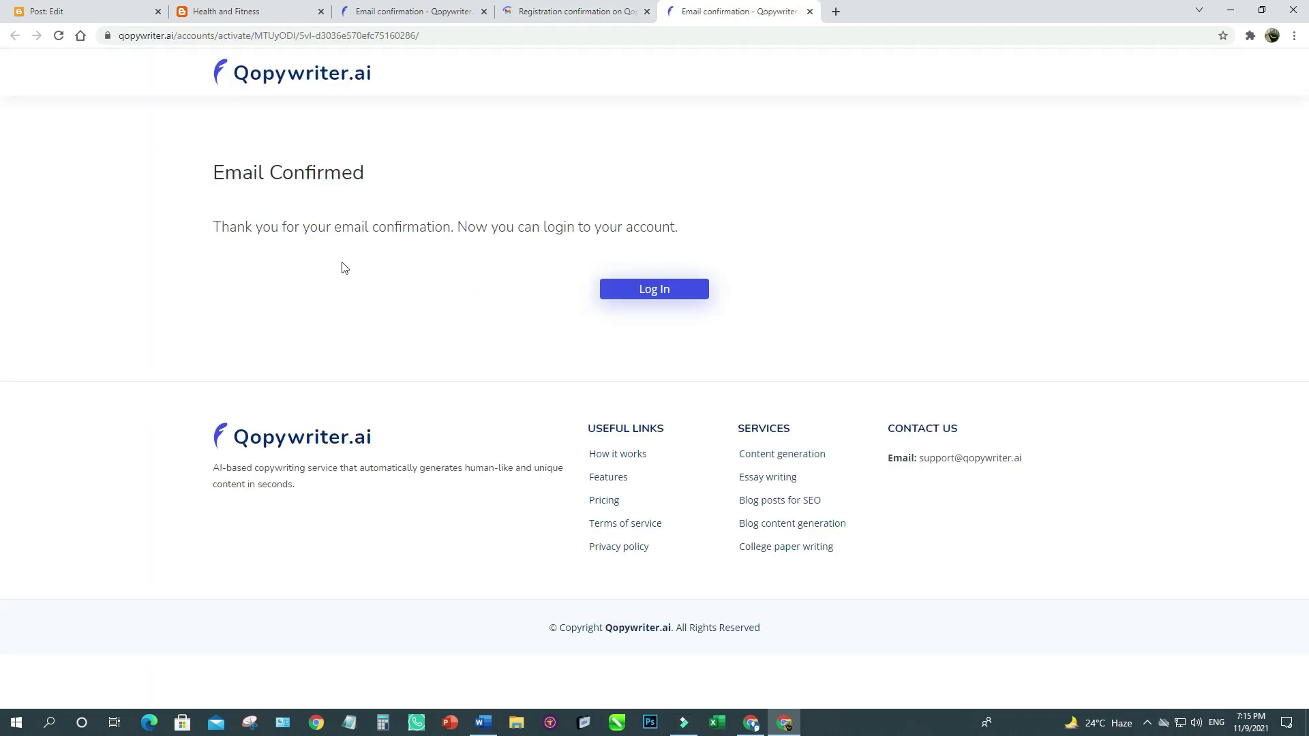
Log in with the autofilled credentials, close the leftover tabs, and check the trial's Nov 16, 2021 expiry.
click(655, 291)
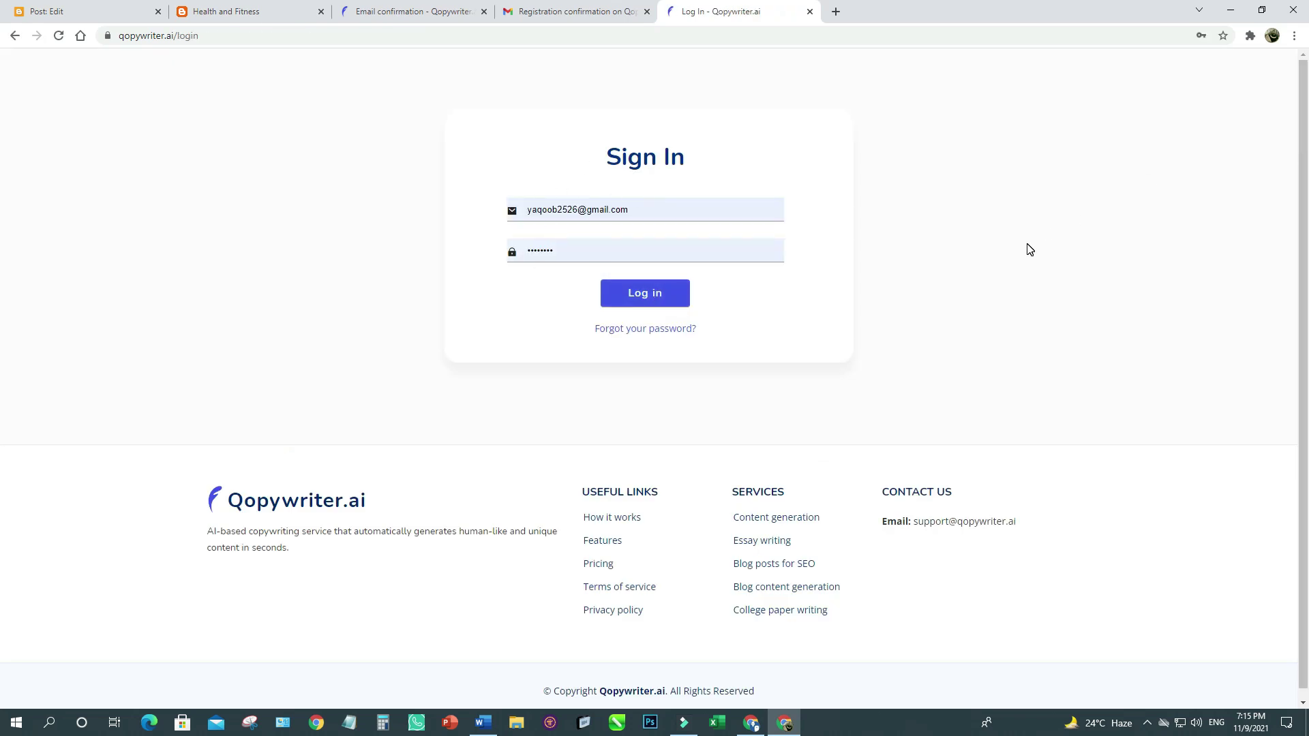
click(647, 300)
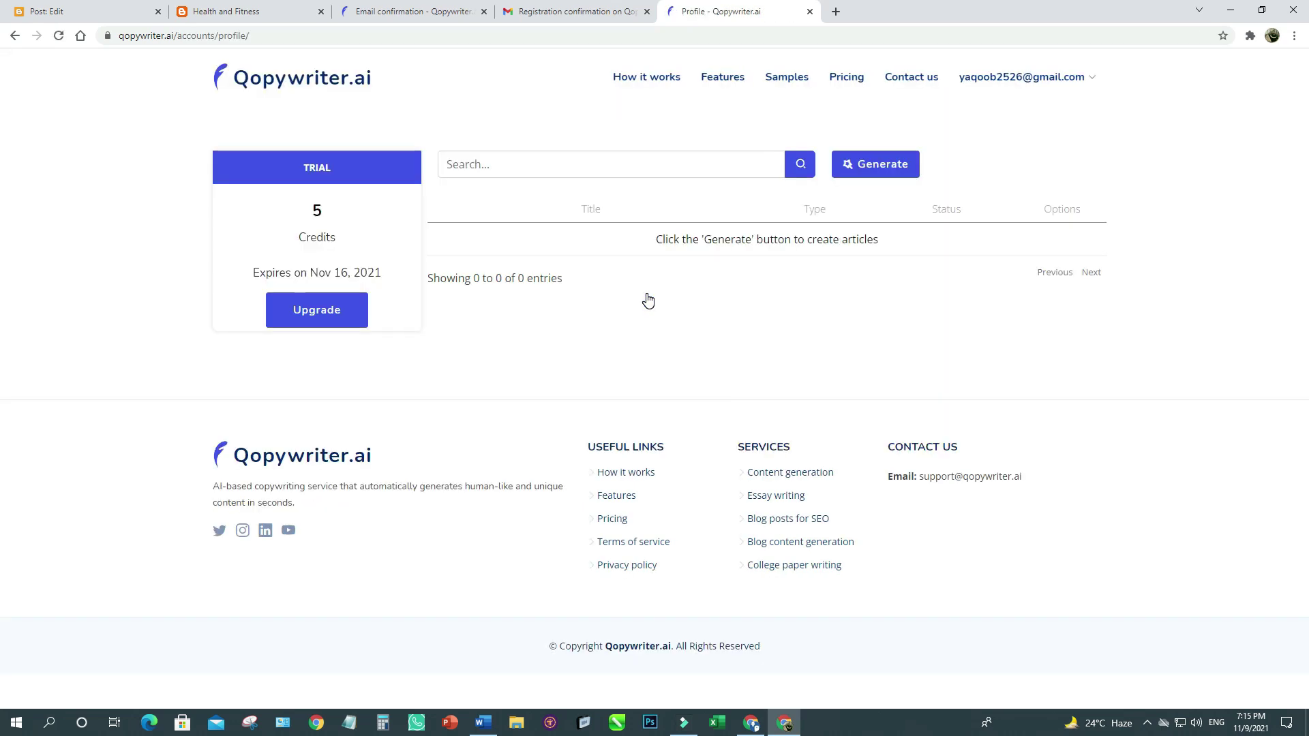
click(484, 13)
click(483, 12)
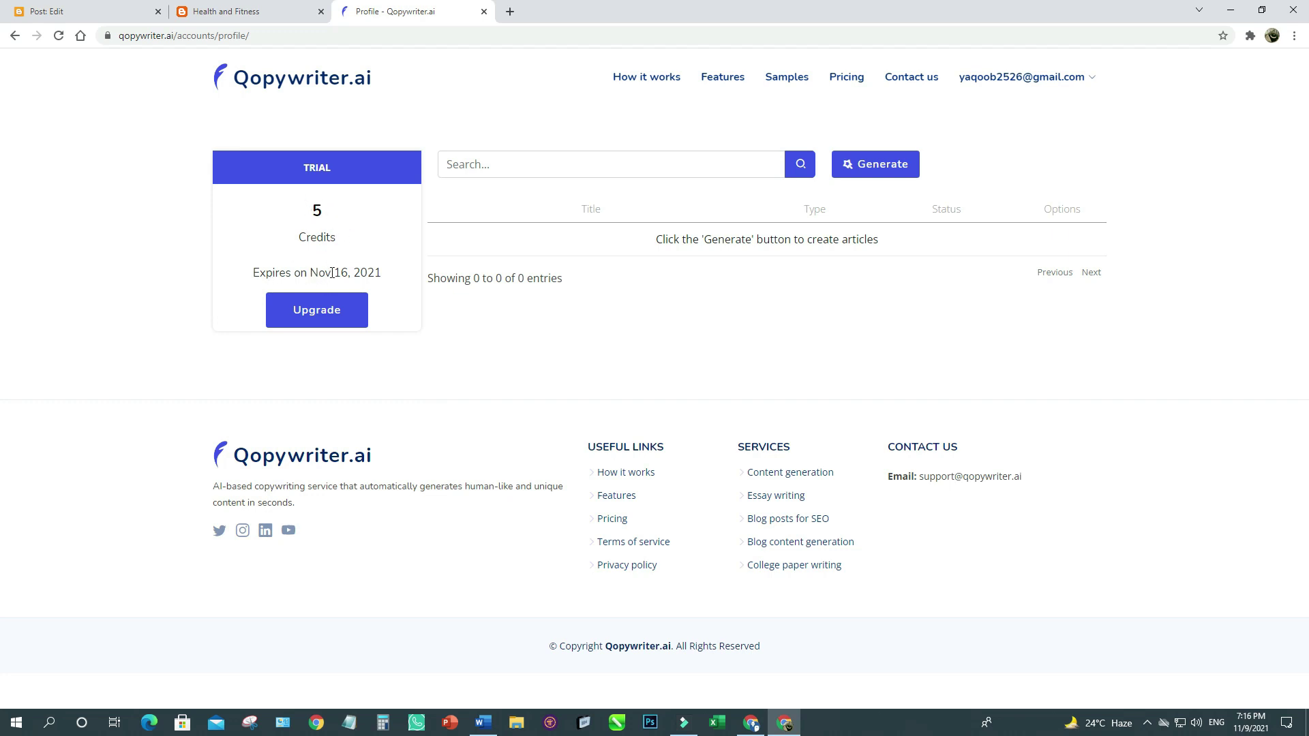
drag(312, 272, 379, 273)
click(380, 274)
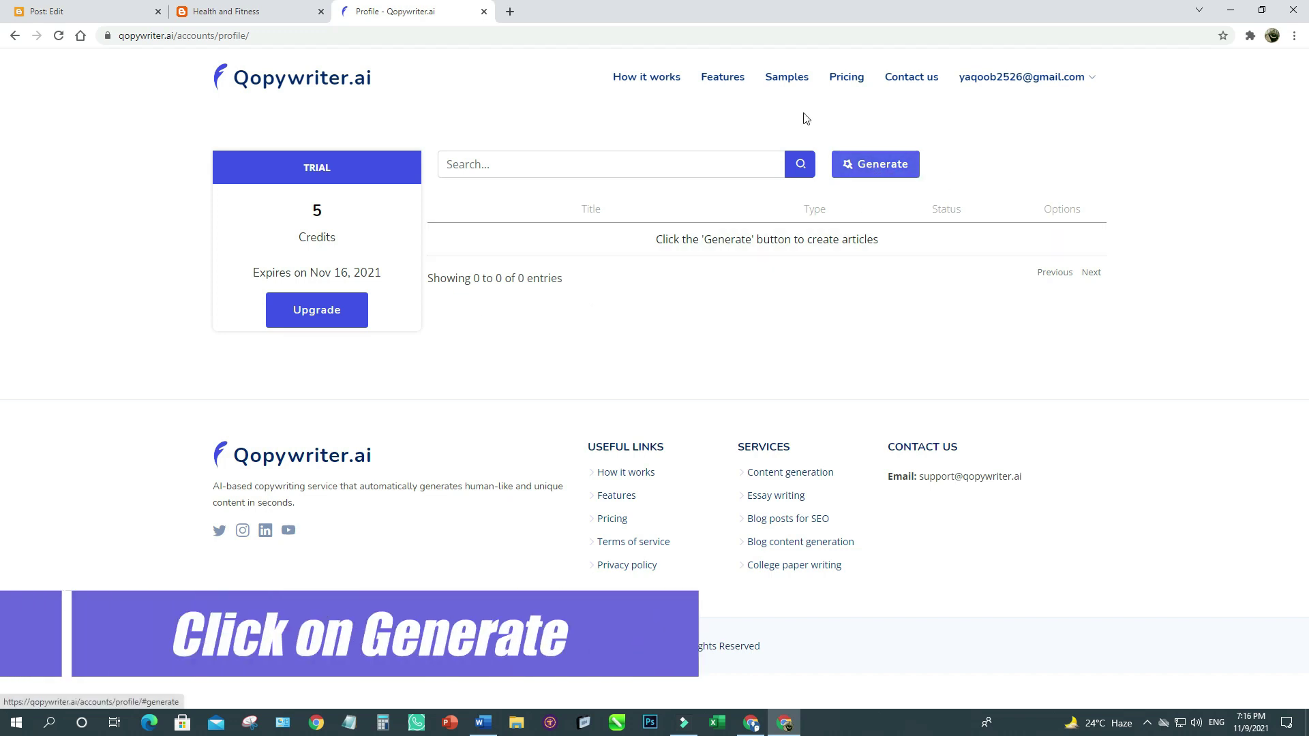
mouse_move(968, 80)
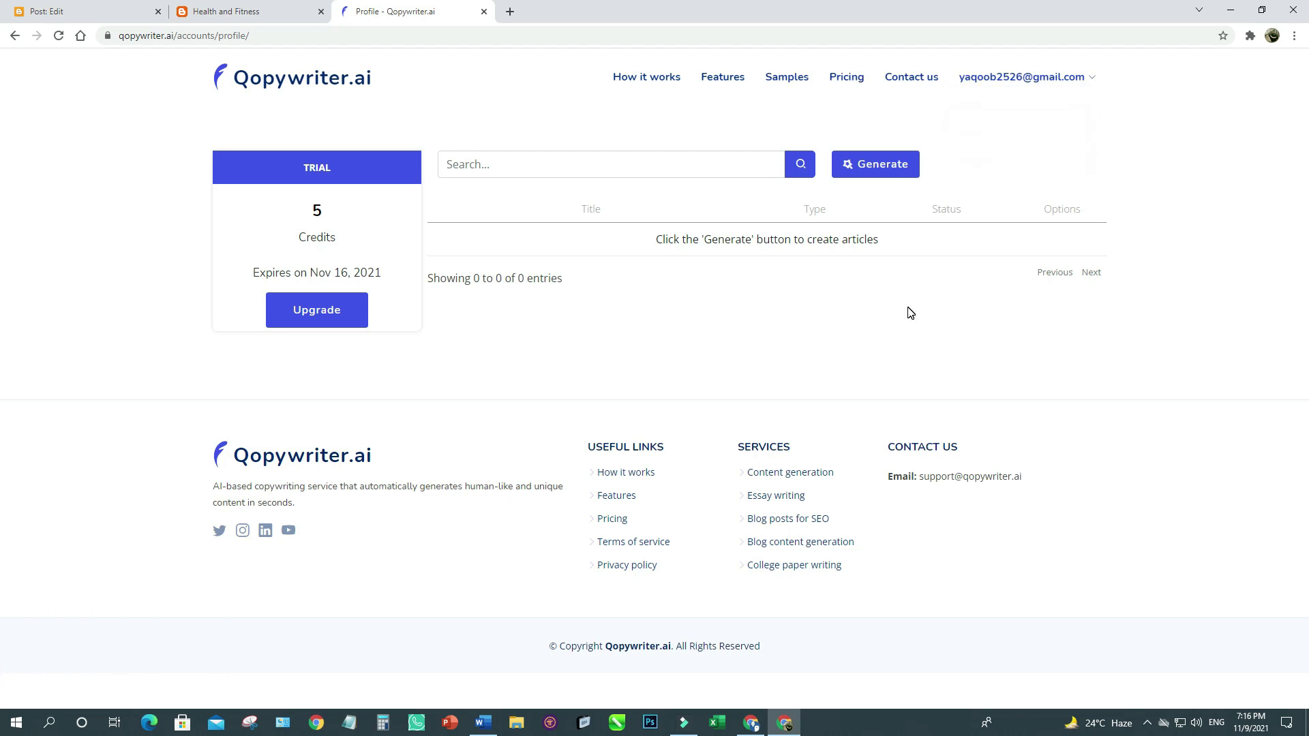
Open the Generate article form and paste the blog's name 'Health and Fitness' as the title.
click(865, 170)
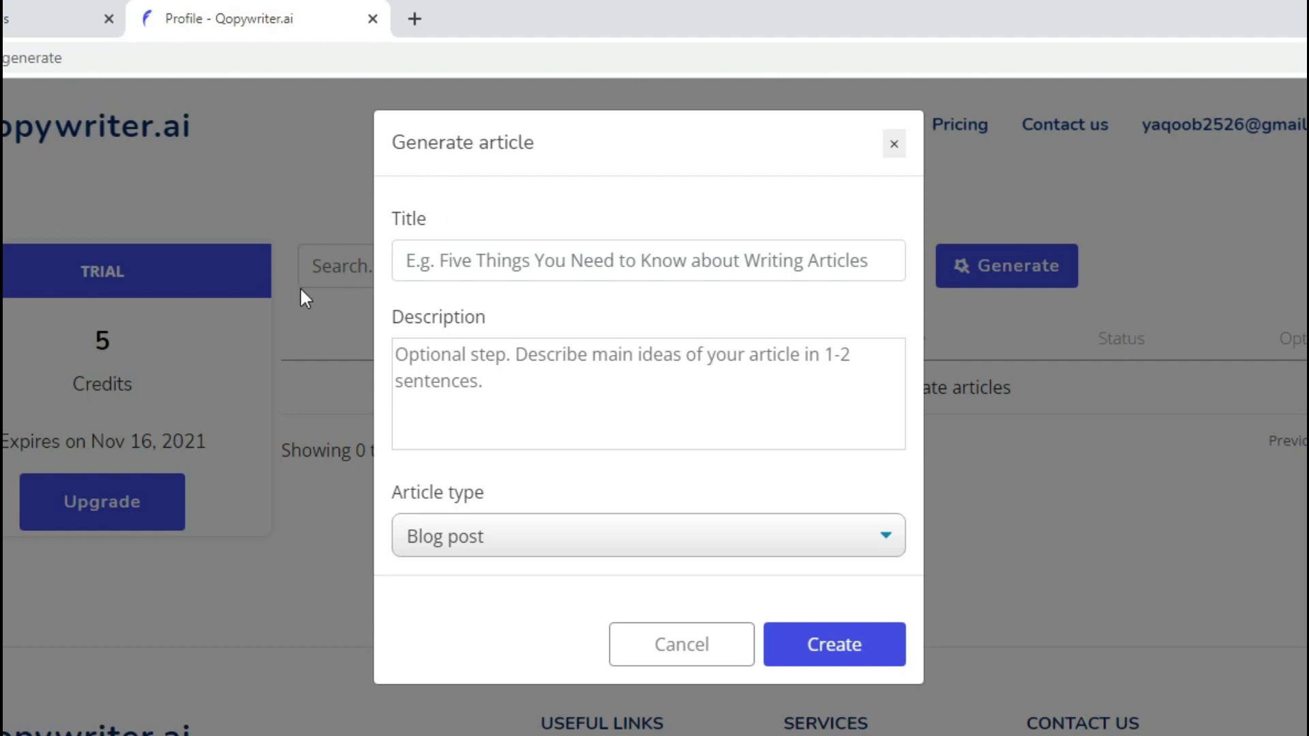
click(426, 260)
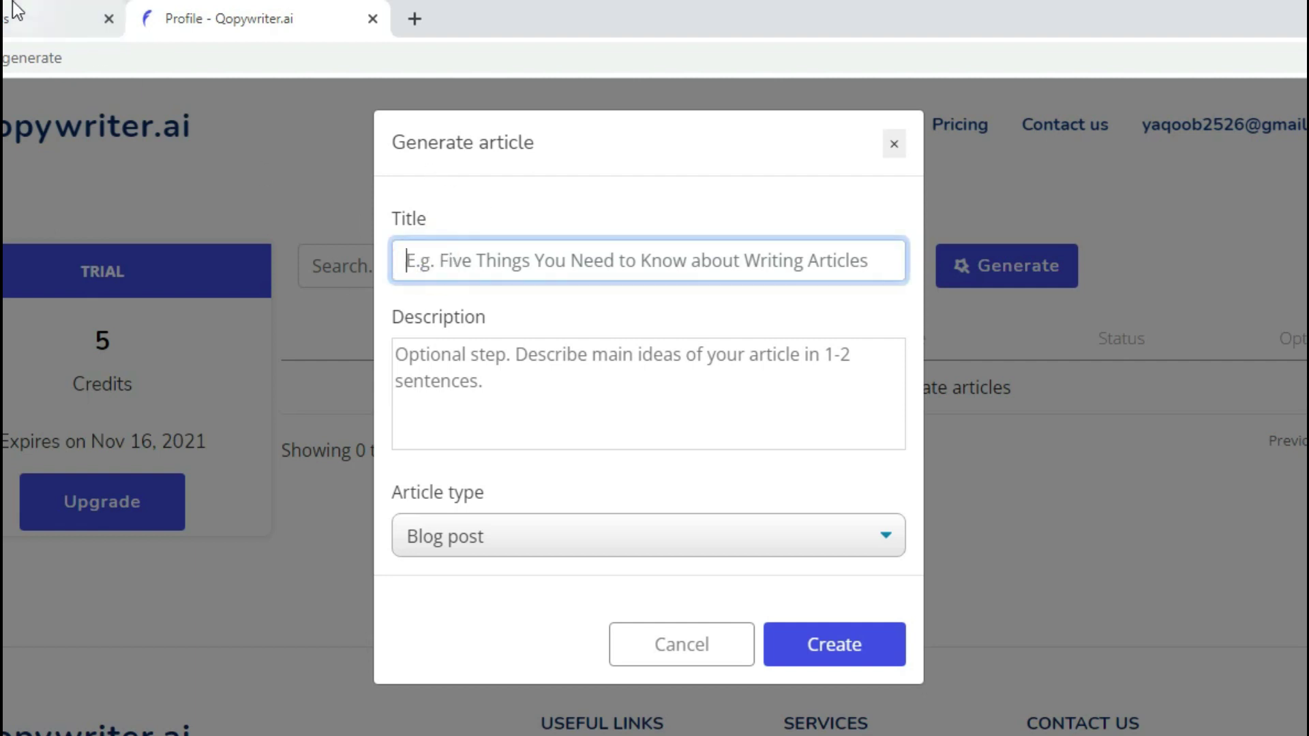
click(27, 18)
drag(160, 201, 490, 189)
key(ctrl+c)
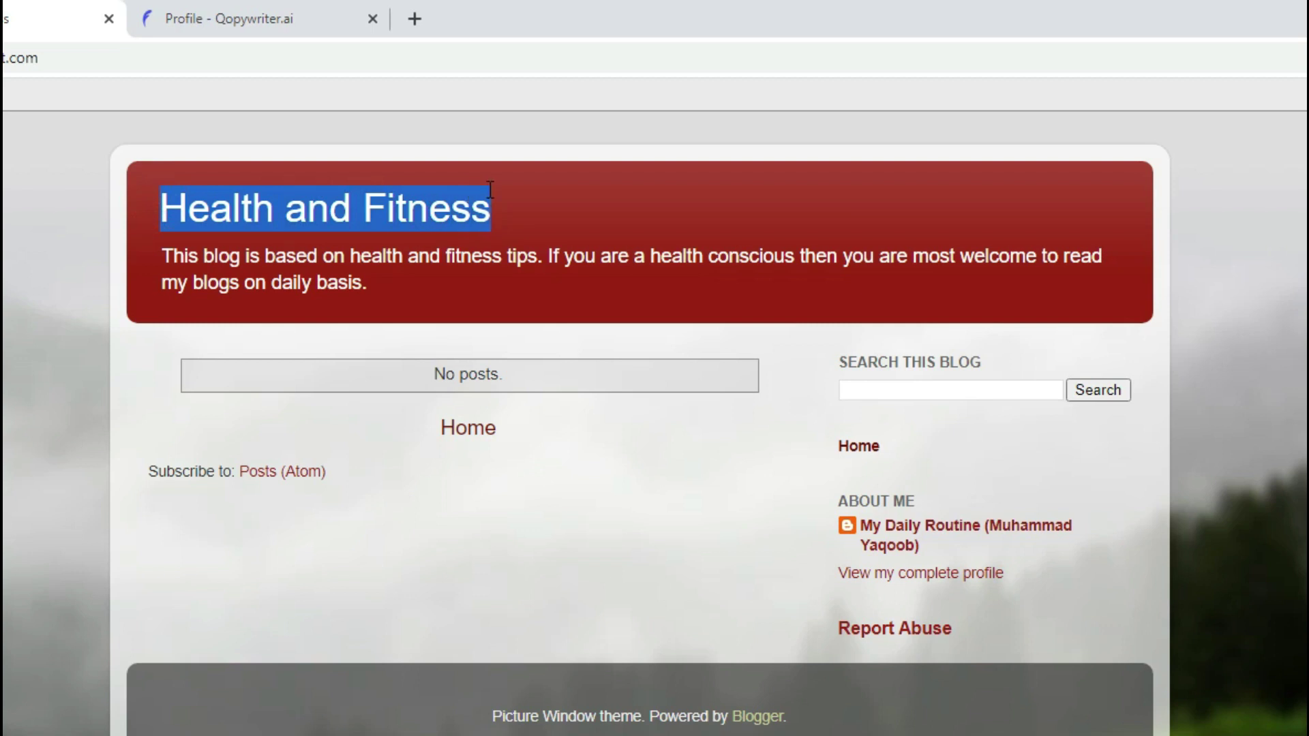
click(234, 19)
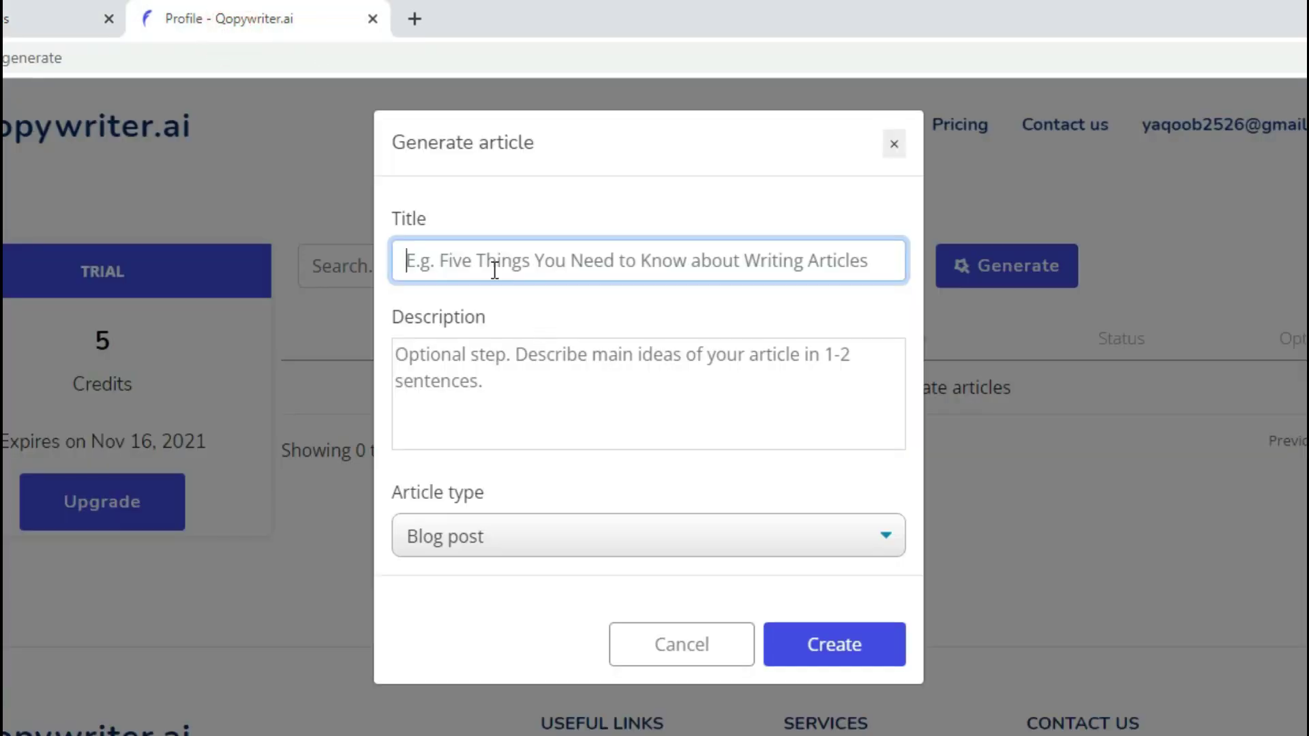
key(ctrl+v)
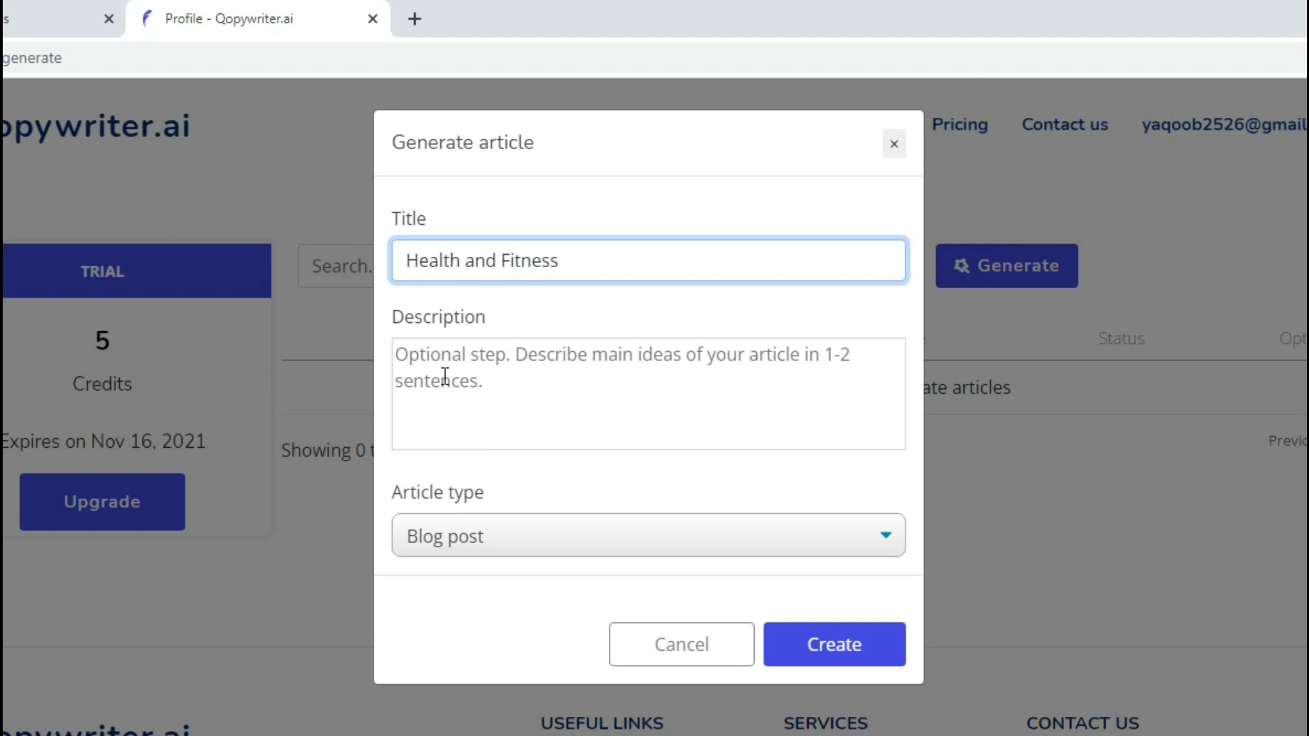
click(441, 354)
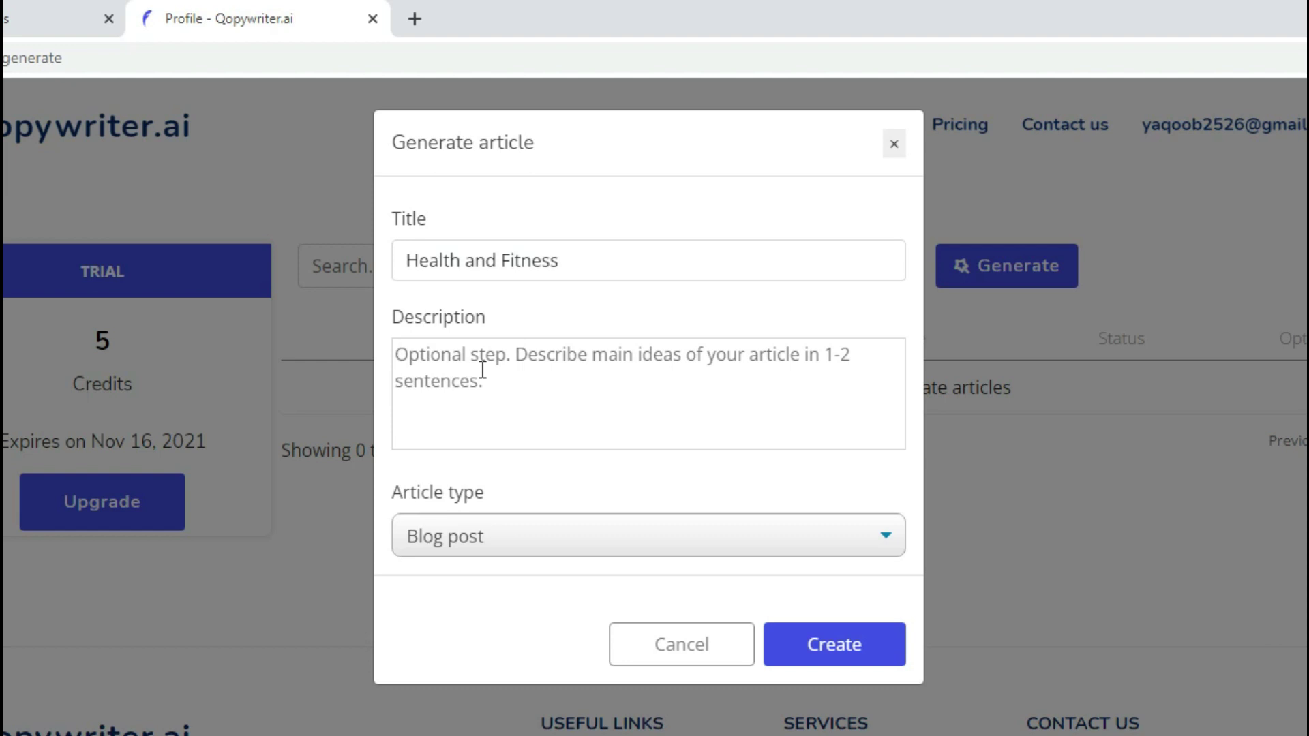
Describe the article as 'Health is wealth… follow some tips on regular basis', keep Blog post, and create it.
text(Health is wealth )
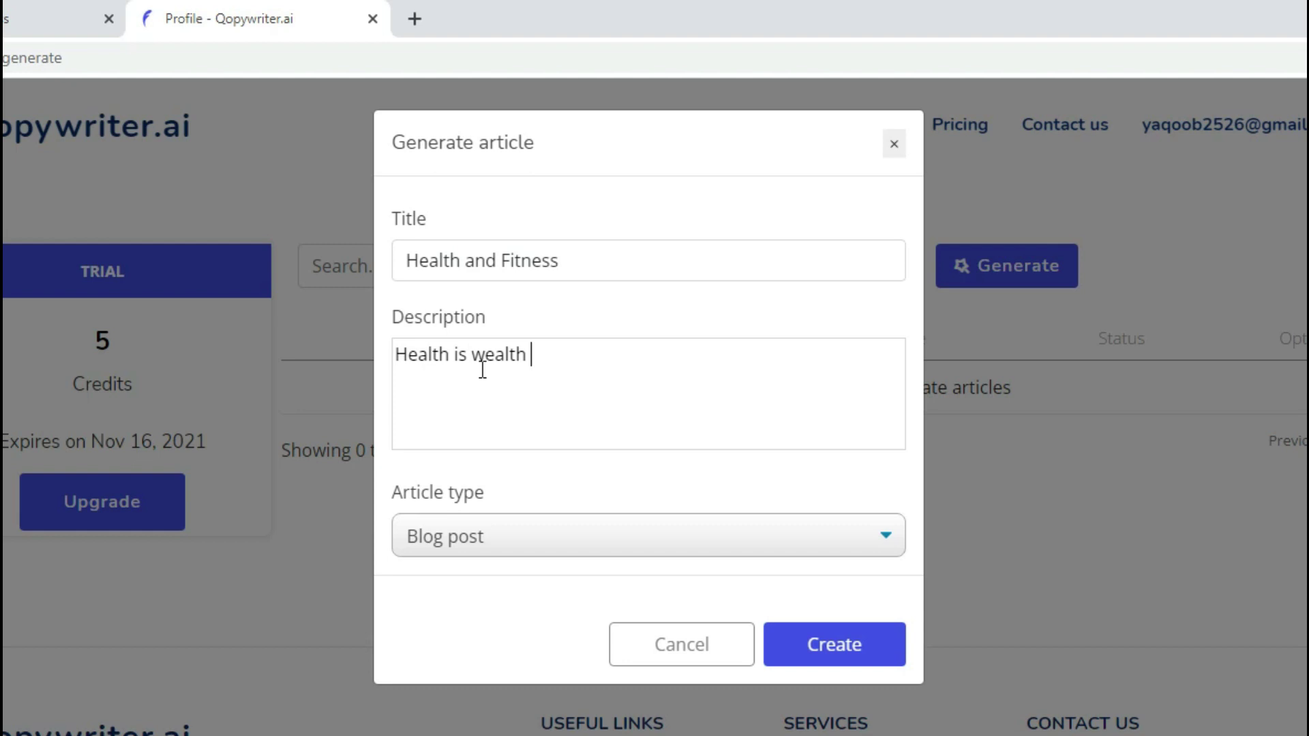
text(. If you want to)
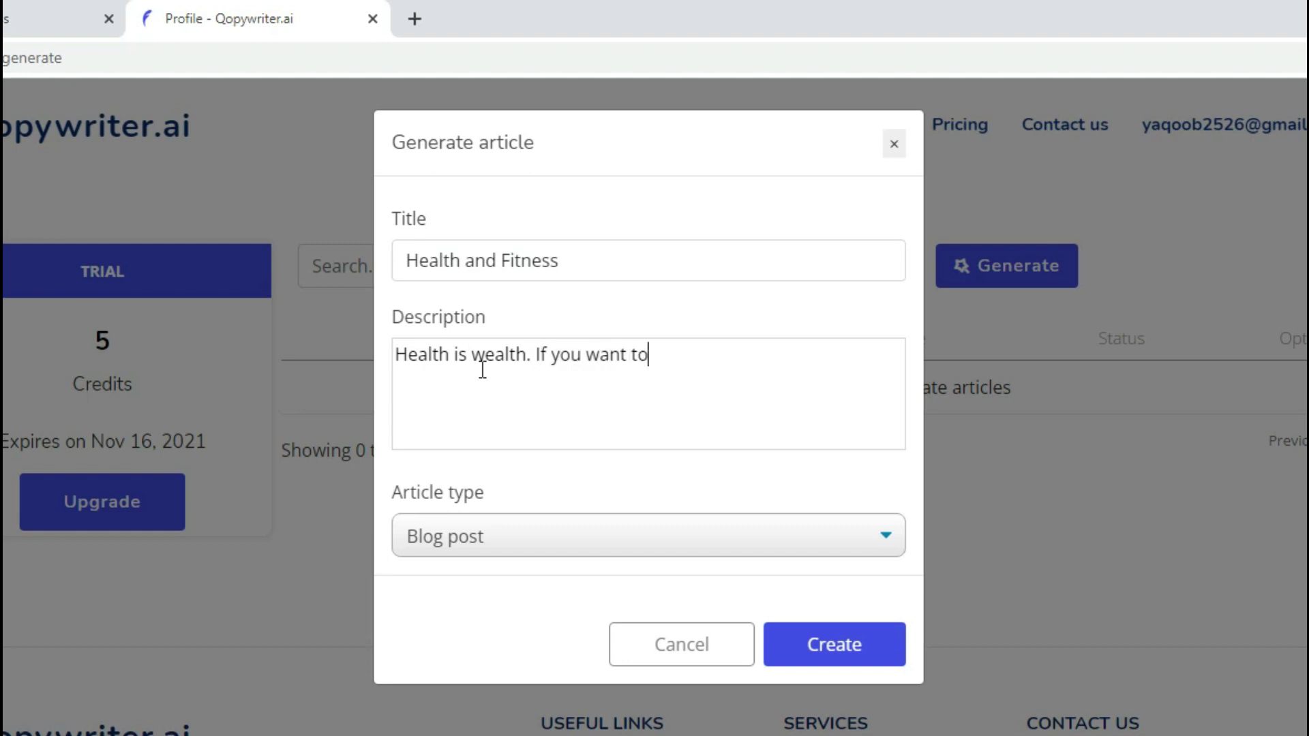
text( become healthy)
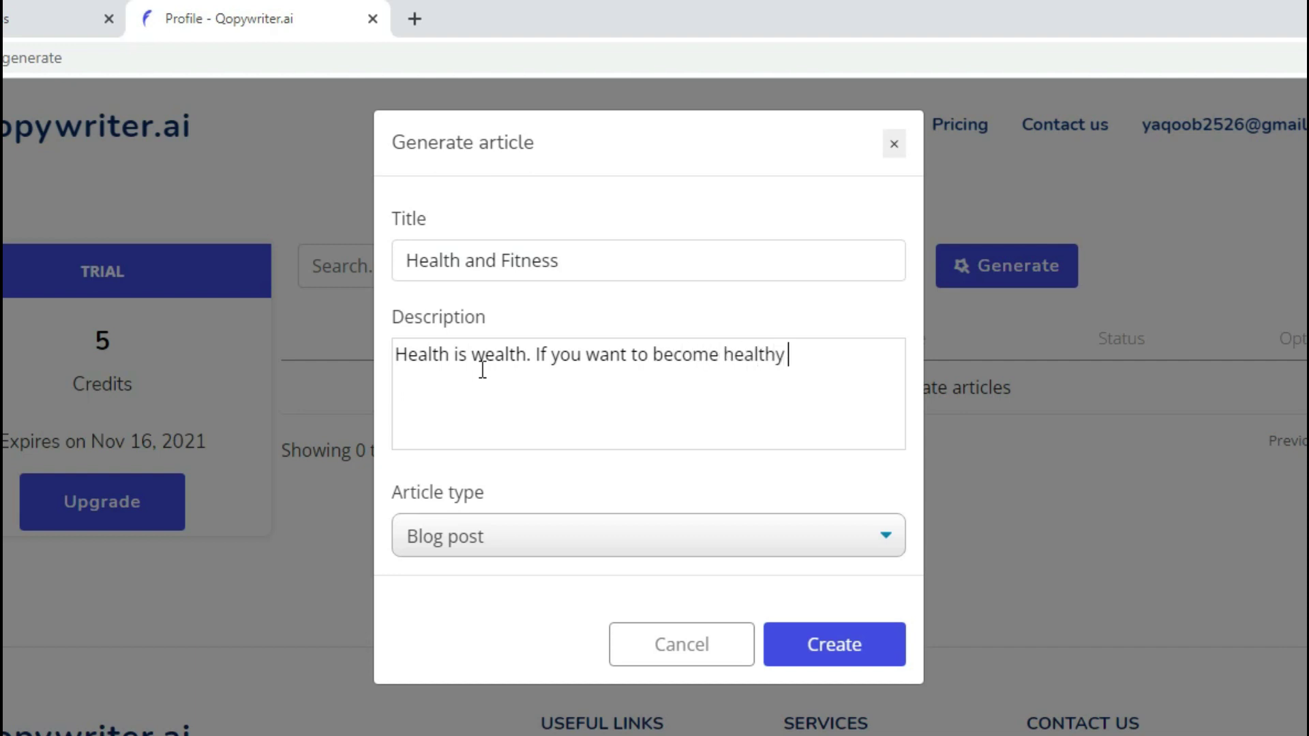
text( then you)
text( h)
text(to f)
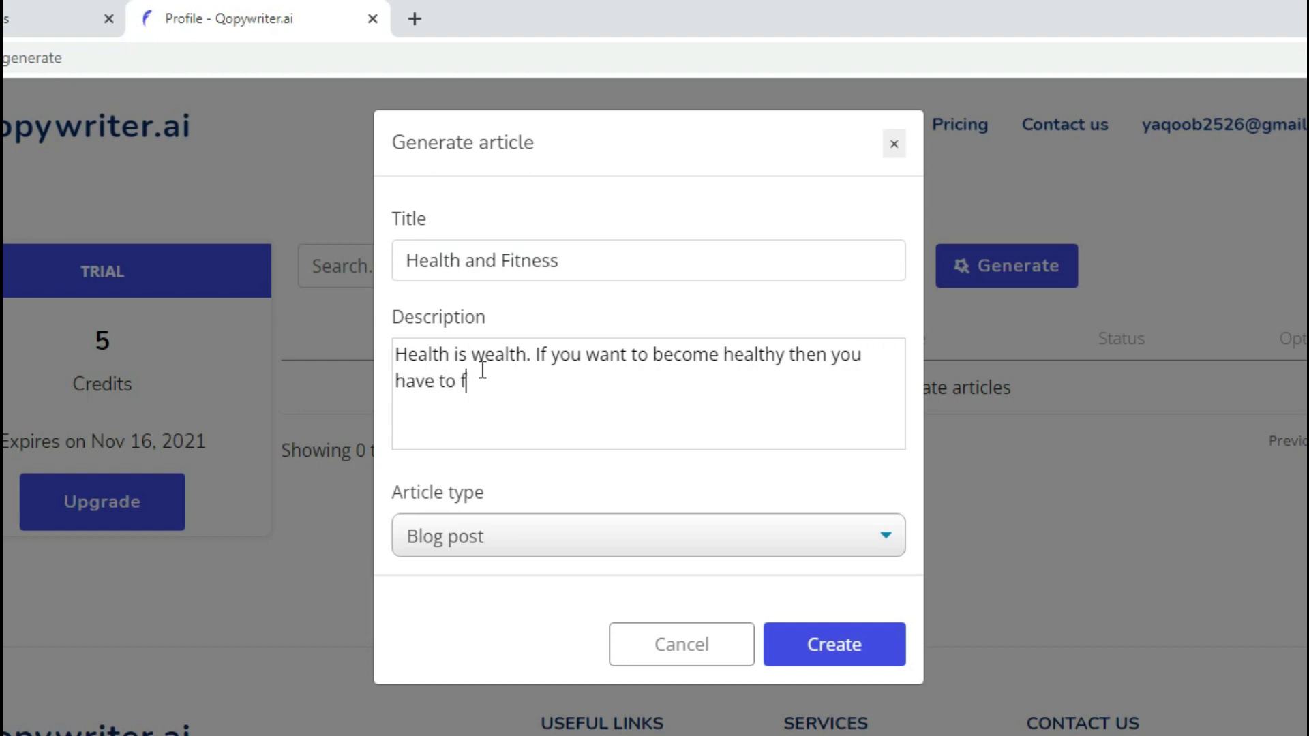
text(ollow some )
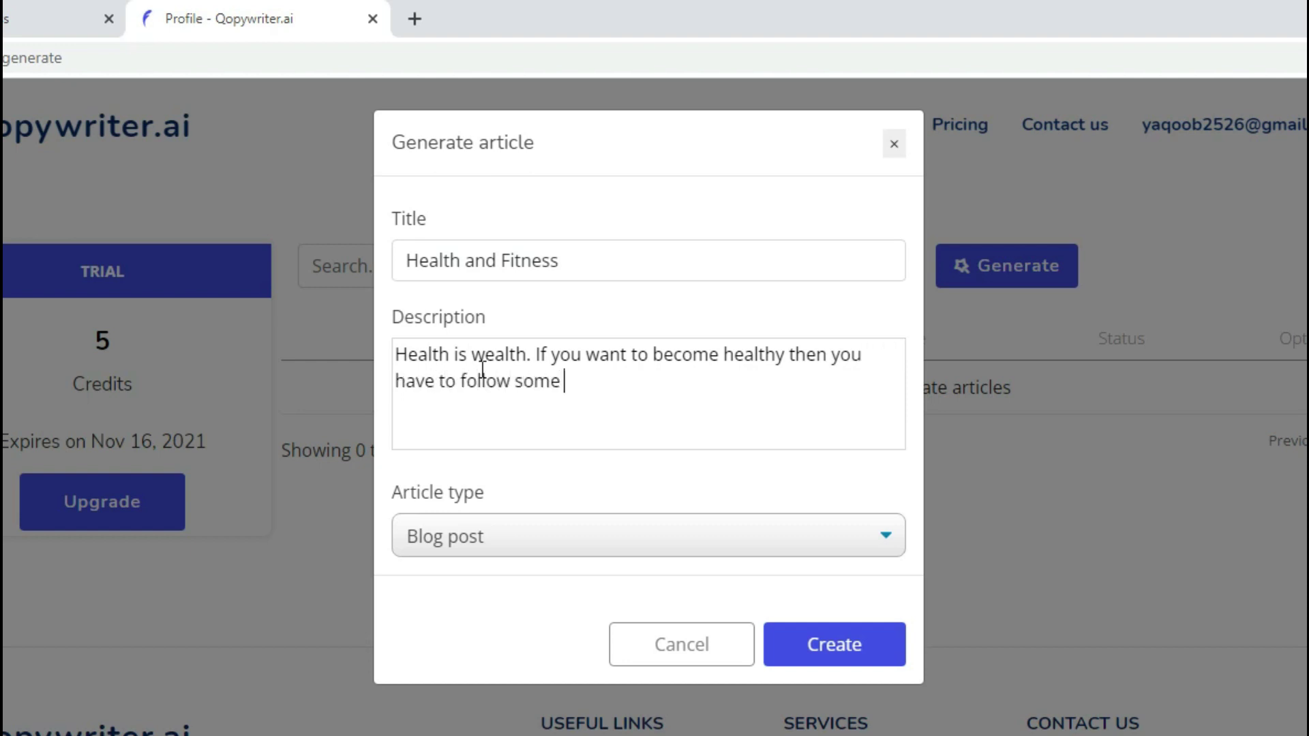
text(tips on regular basis.)
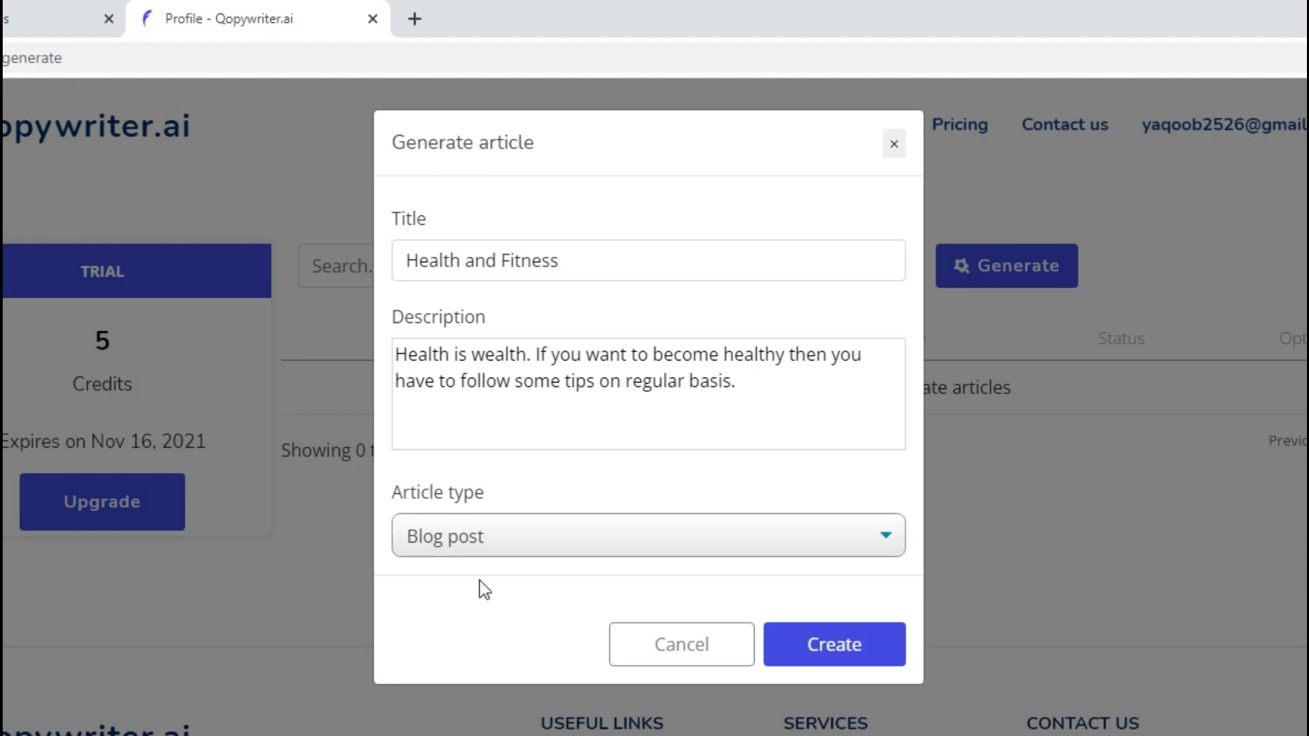
click(888, 538)
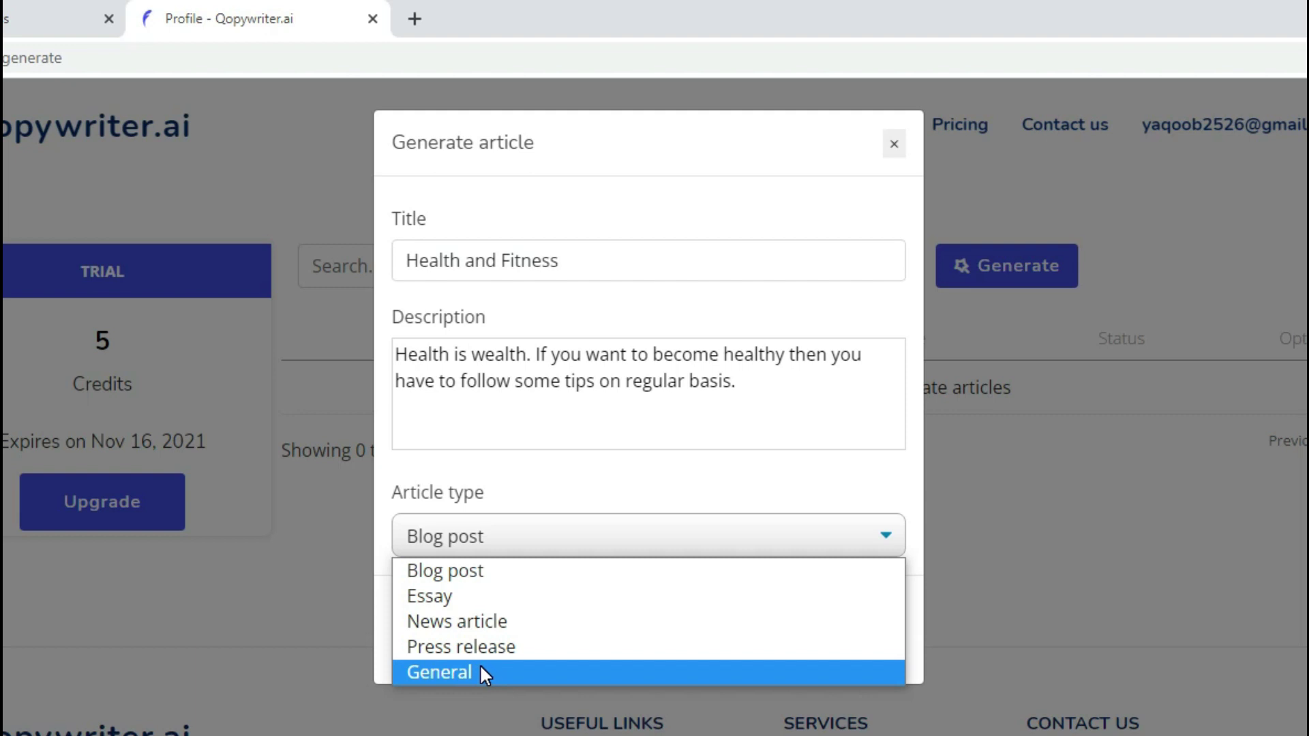
click(456, 571)
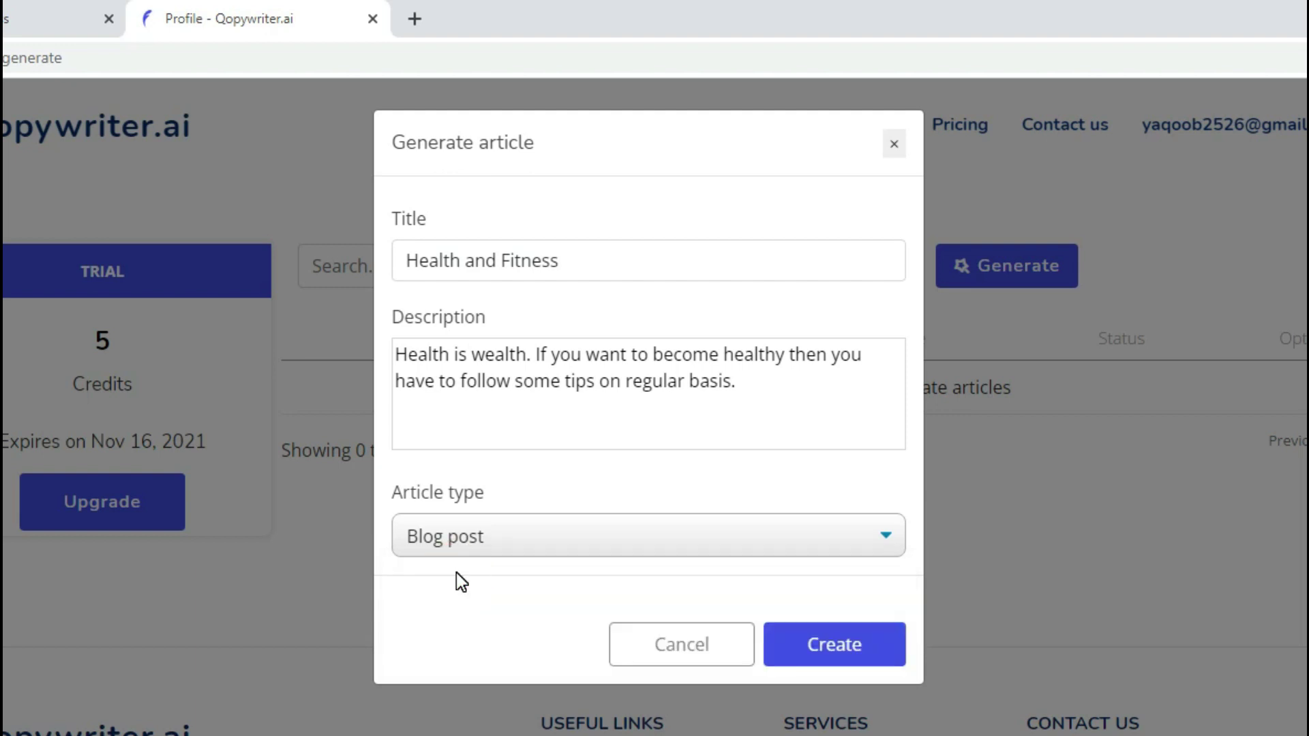
click(833, 645)
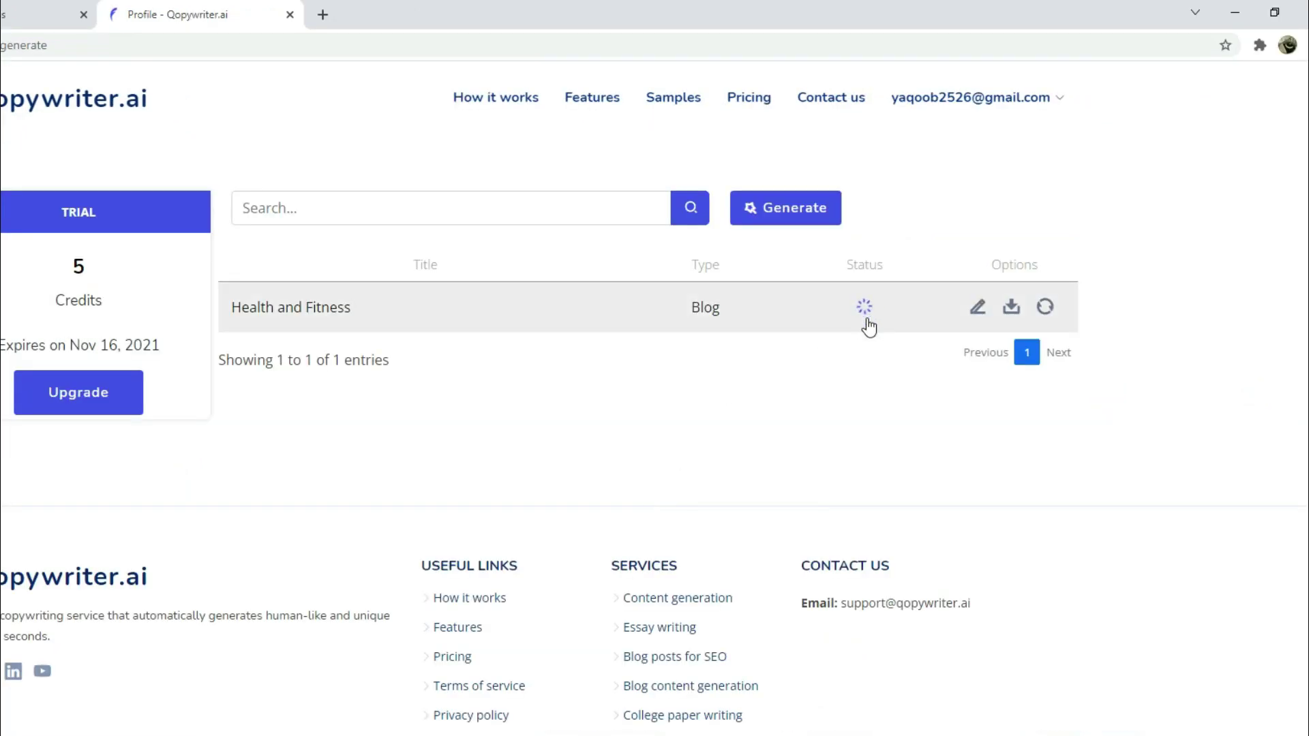
Wait for the Health and Fitness article to finish generating, then open it with the Edit pencil.
mouse_move(869, 327)
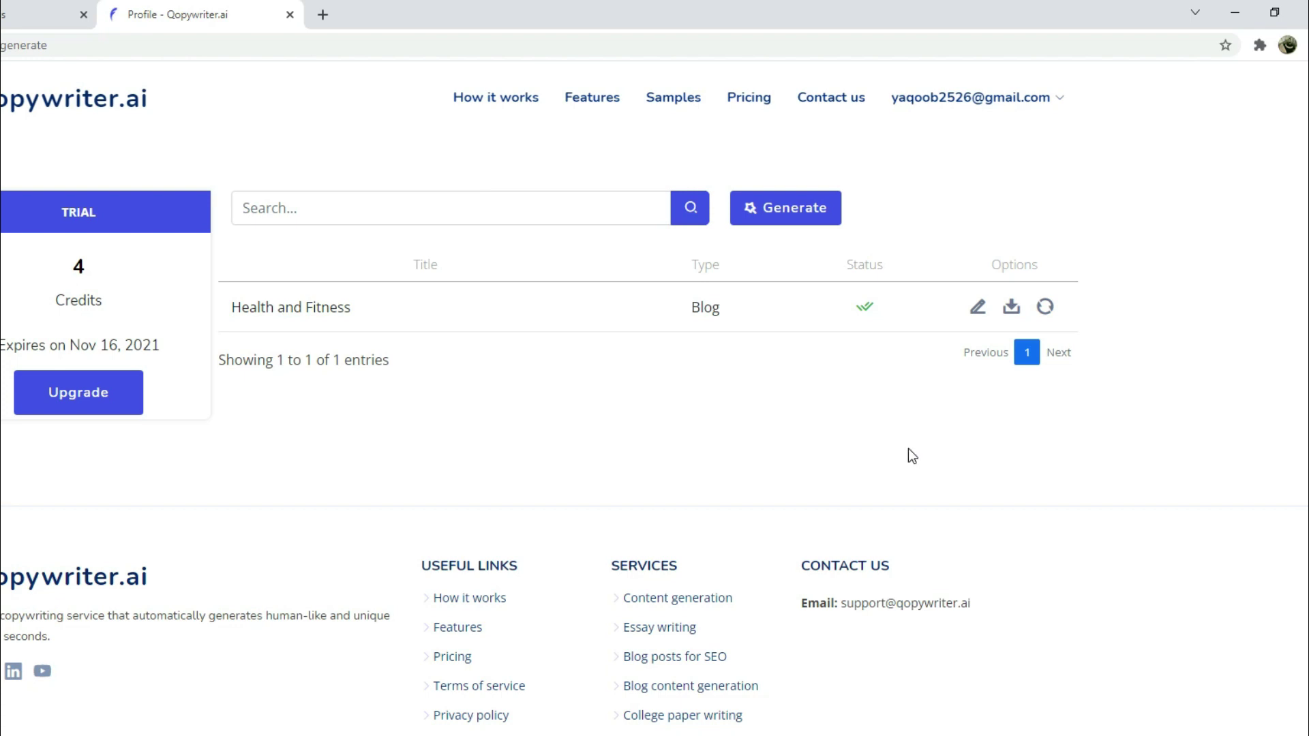
click(978, 308)
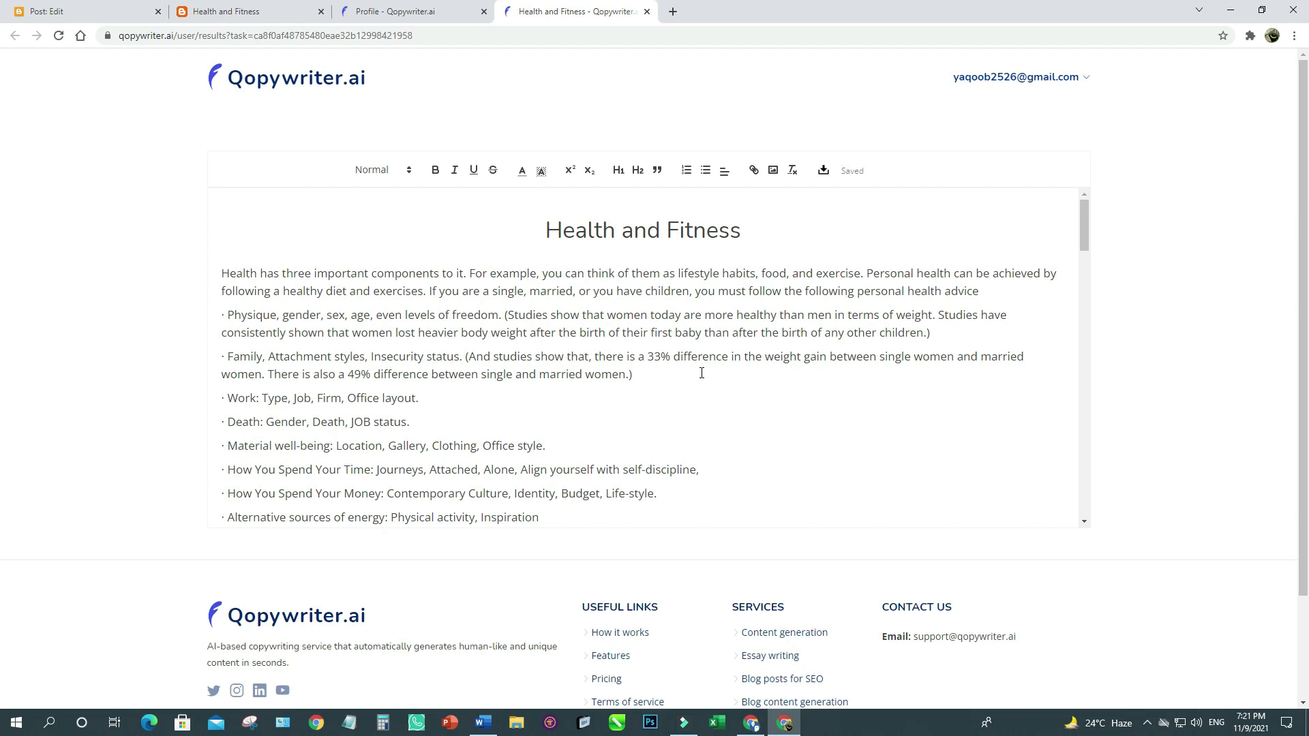
scroll(701, 373, down, 1)
scroll(536, 344, up, 1)
scroll(442, 359, down, 1)
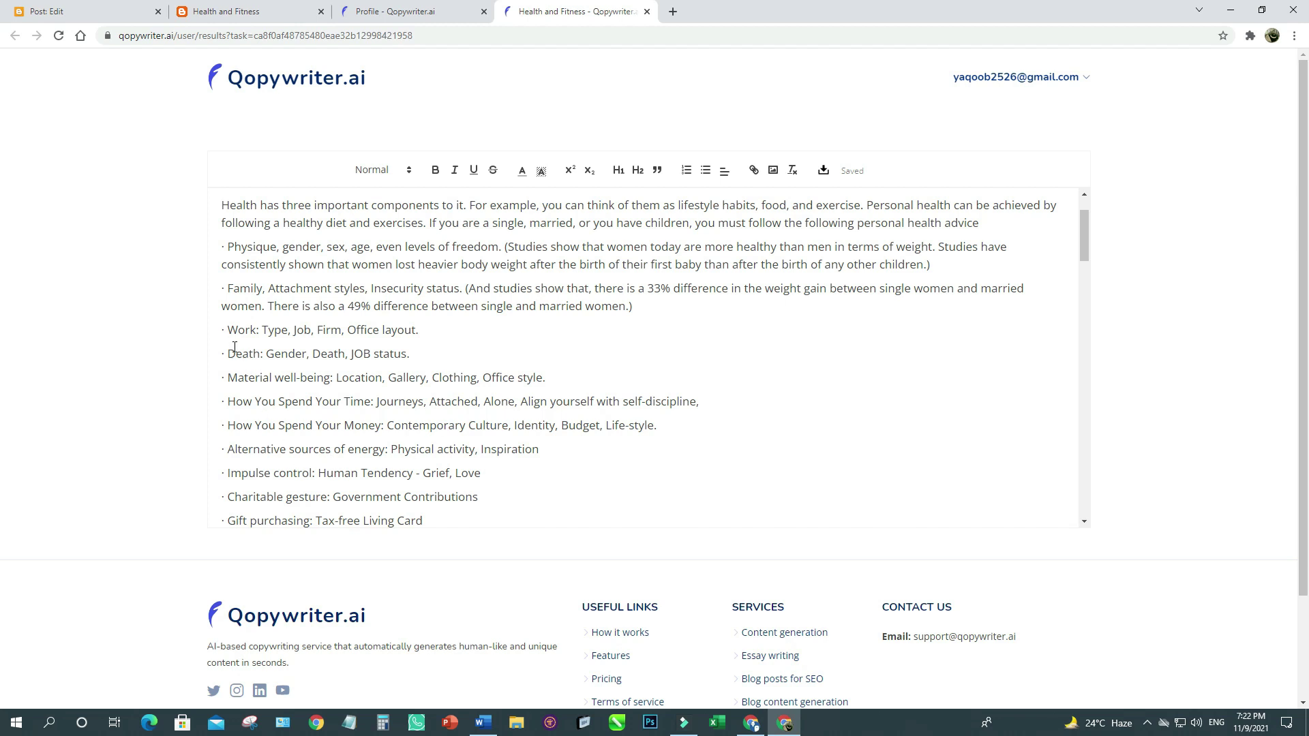
mouse_move(222, 330)
mouse_down()
mouse_move(272, 377)
mouse_move(330, 521)
mouse_move(362, 512)
mouse_move(373, 486)
mouse_move(365, 519)
mouse_move(394, 486)
mouse_move(404, 527)
mouse_move(650, 515)
mouse_up()
click(365, 424)
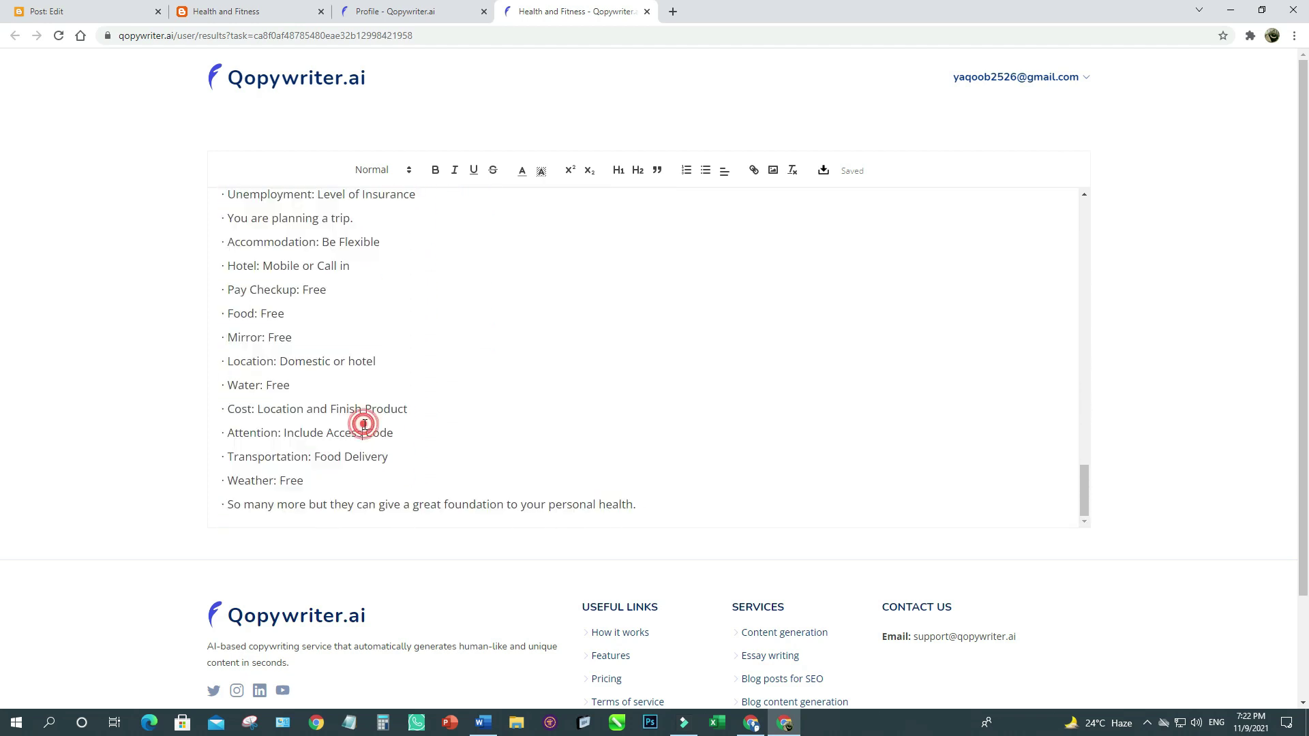
scroll(364, 424, up, 10)
scroll(365, 424, up, 5)
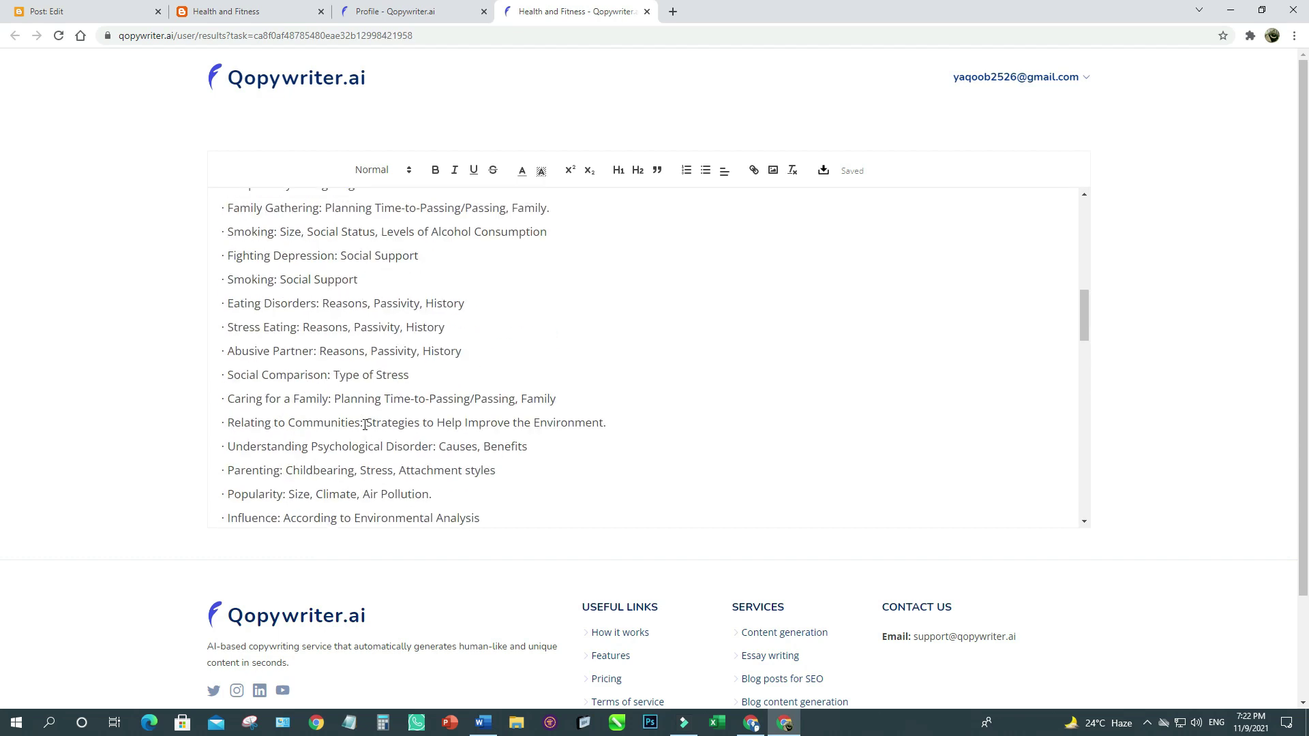
scroll(365, 424, up, 10)
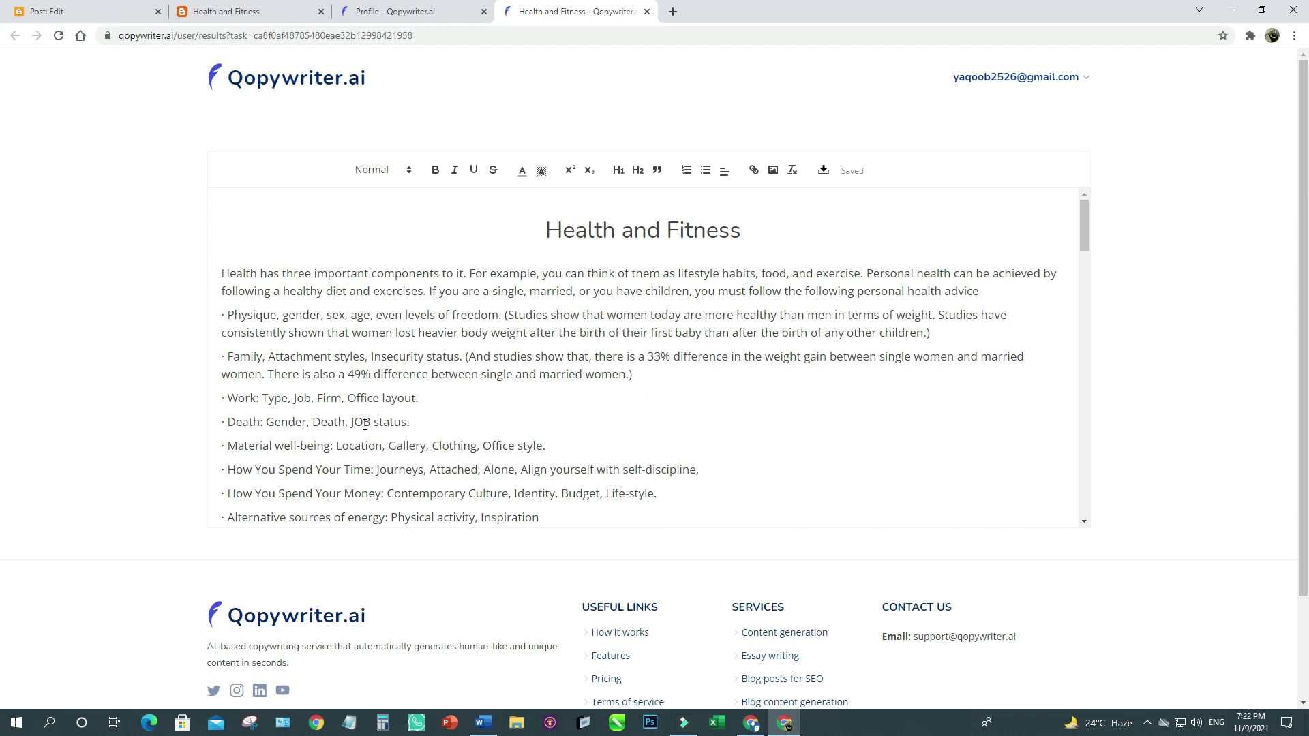
scroll(377, 464, down, 5)
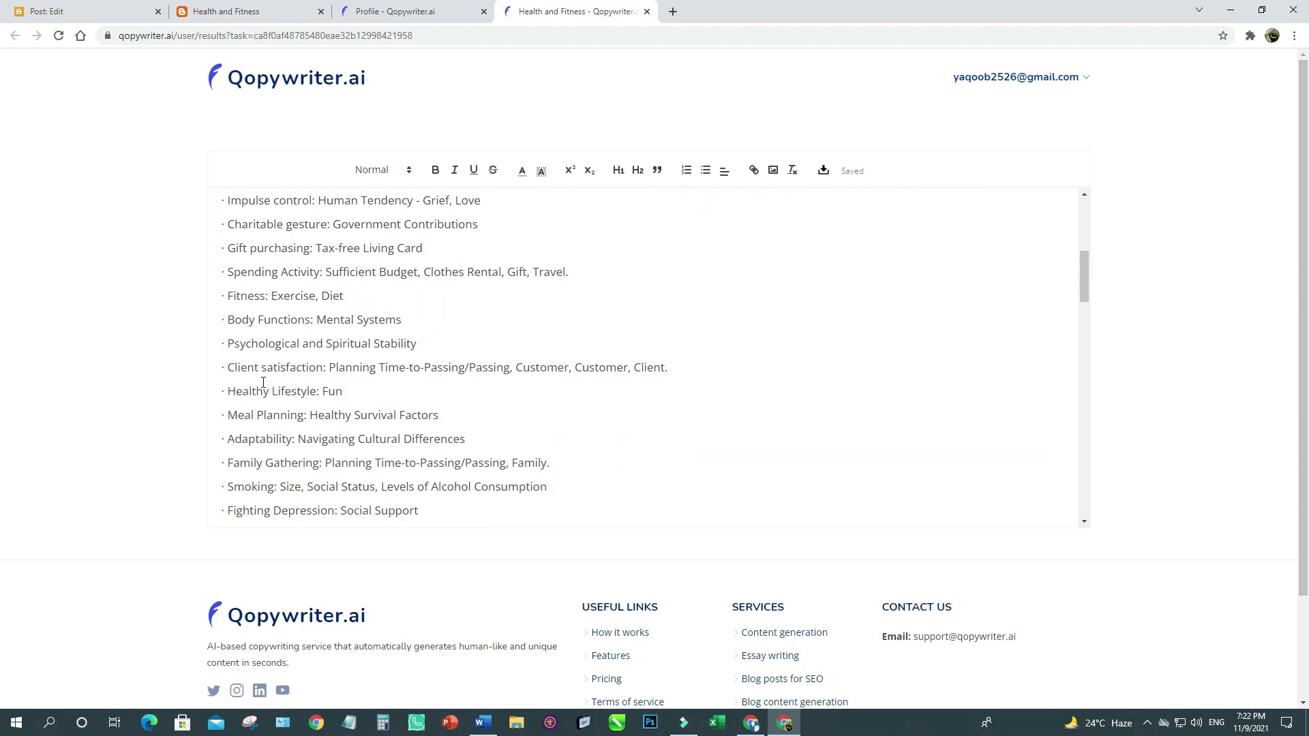
drag(226, 366, 514, 384)
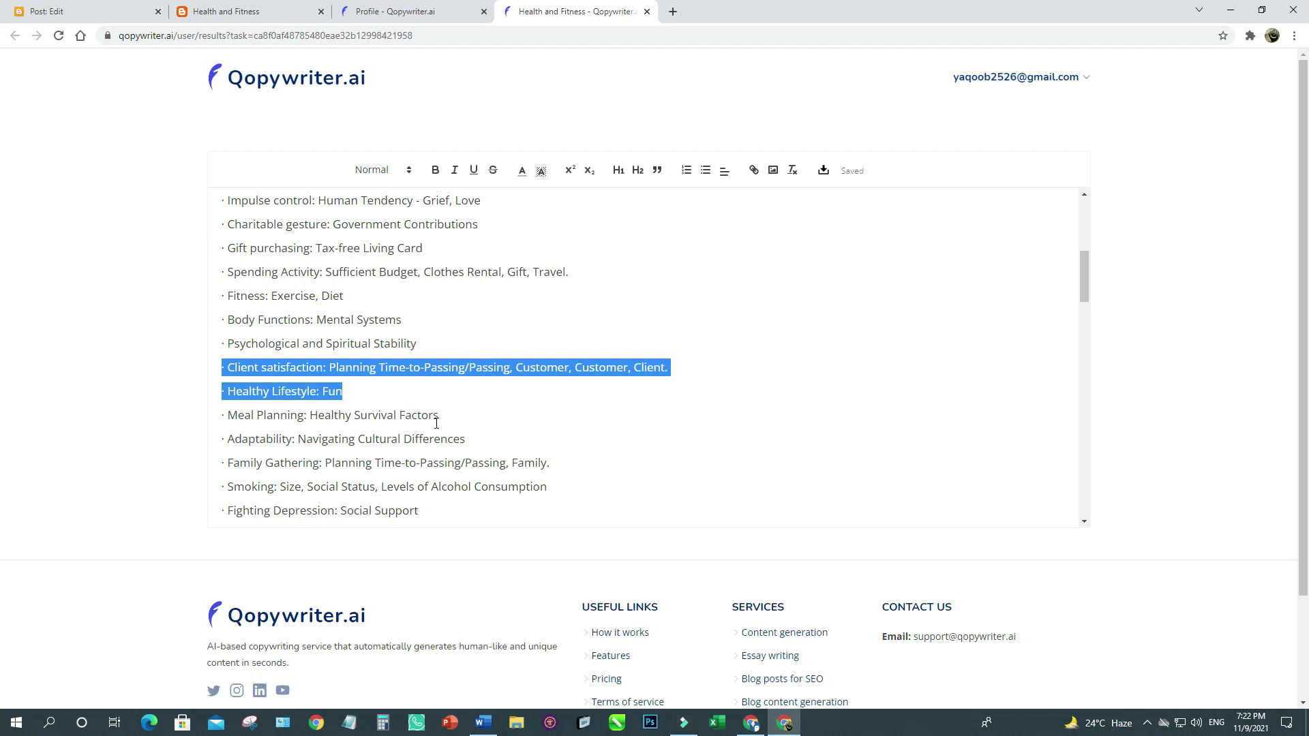
scroll(433, 424, up, 5)
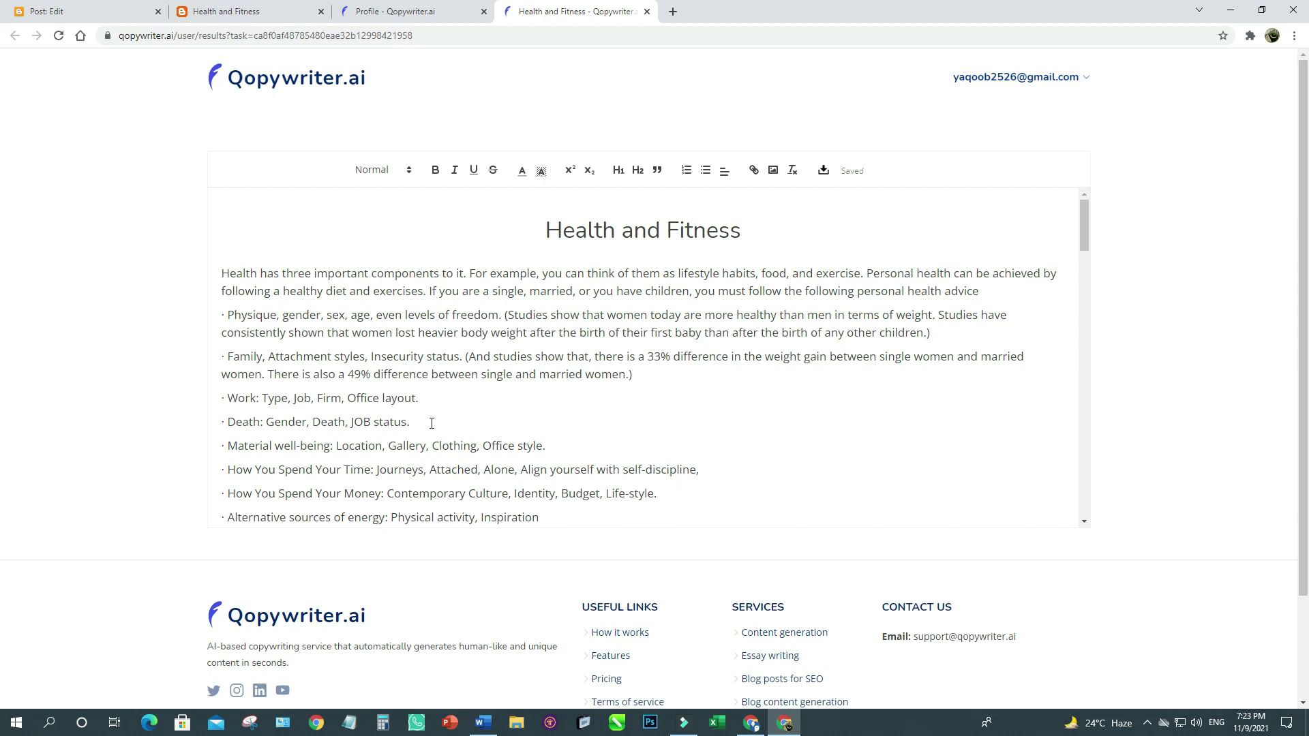
Create a second 'Health and Fitness' article whose description is the blog's copied description text.
click(411, 8)
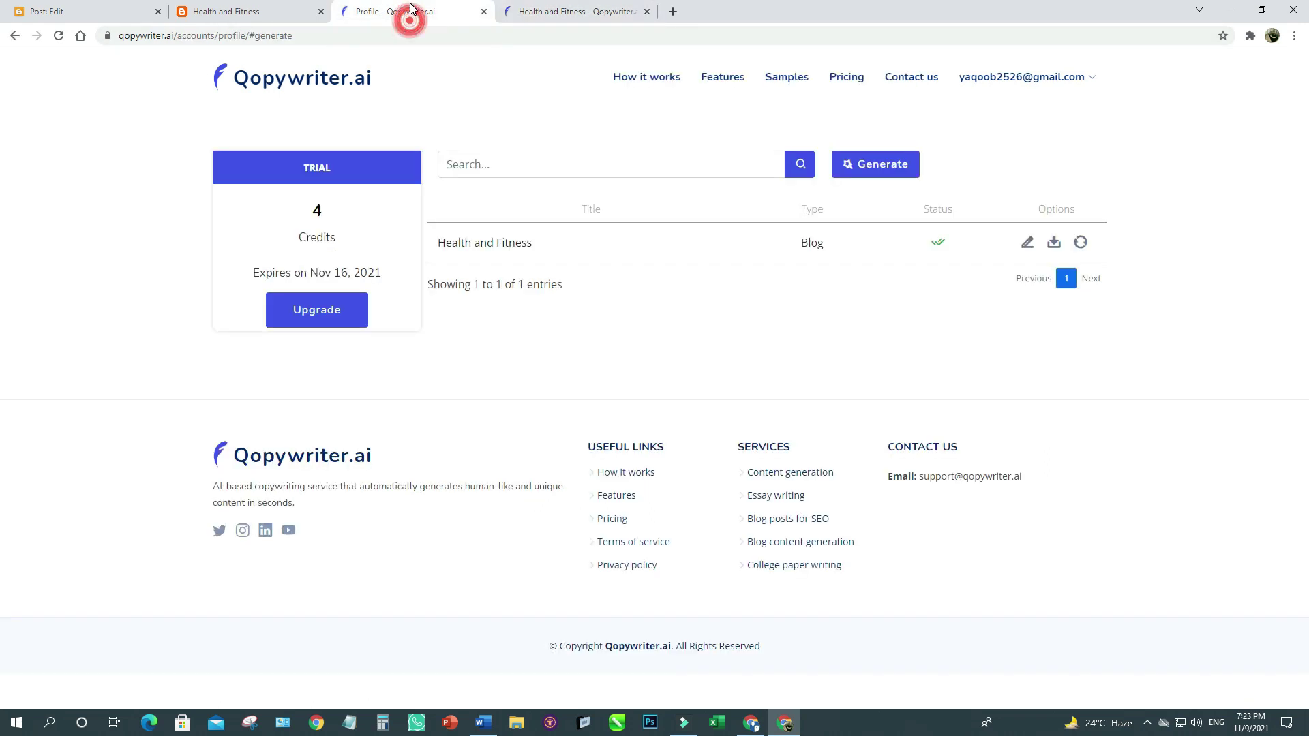
click(872, 167)
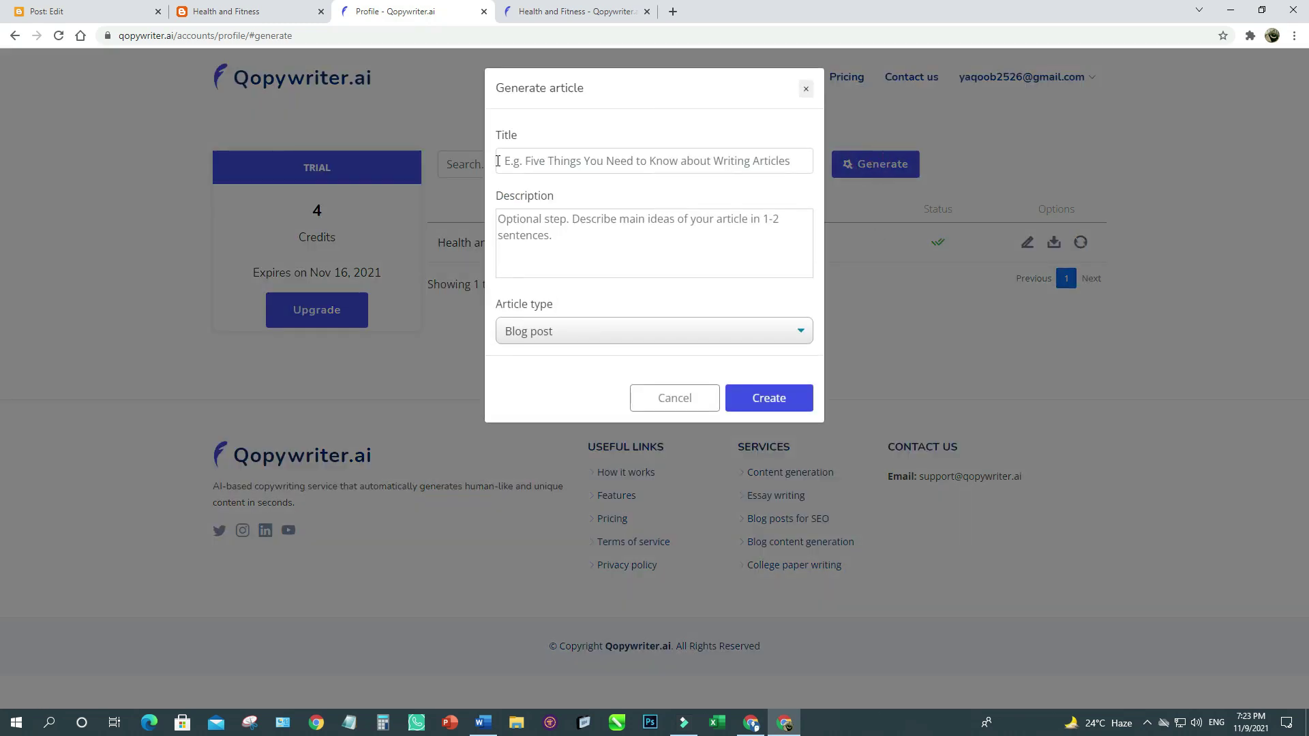
click(521, 158)
text(Health and Fitness)
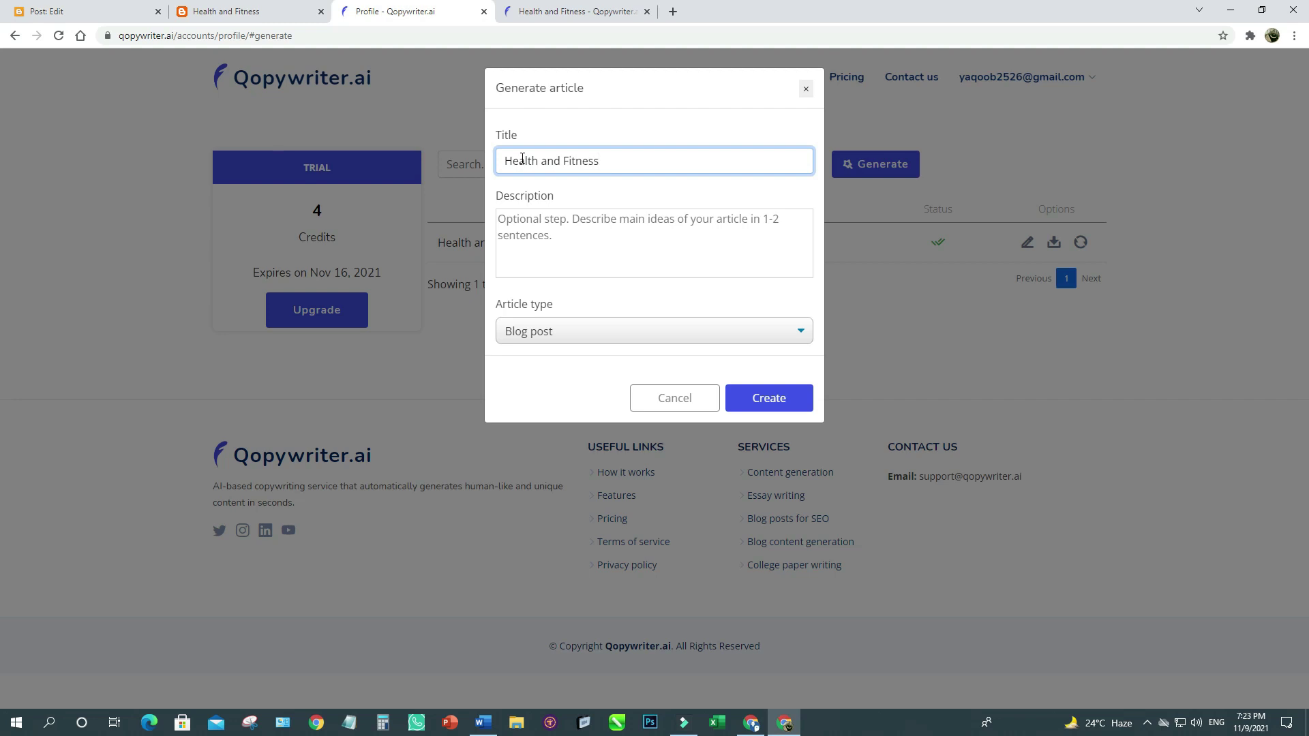
click(527, 227)
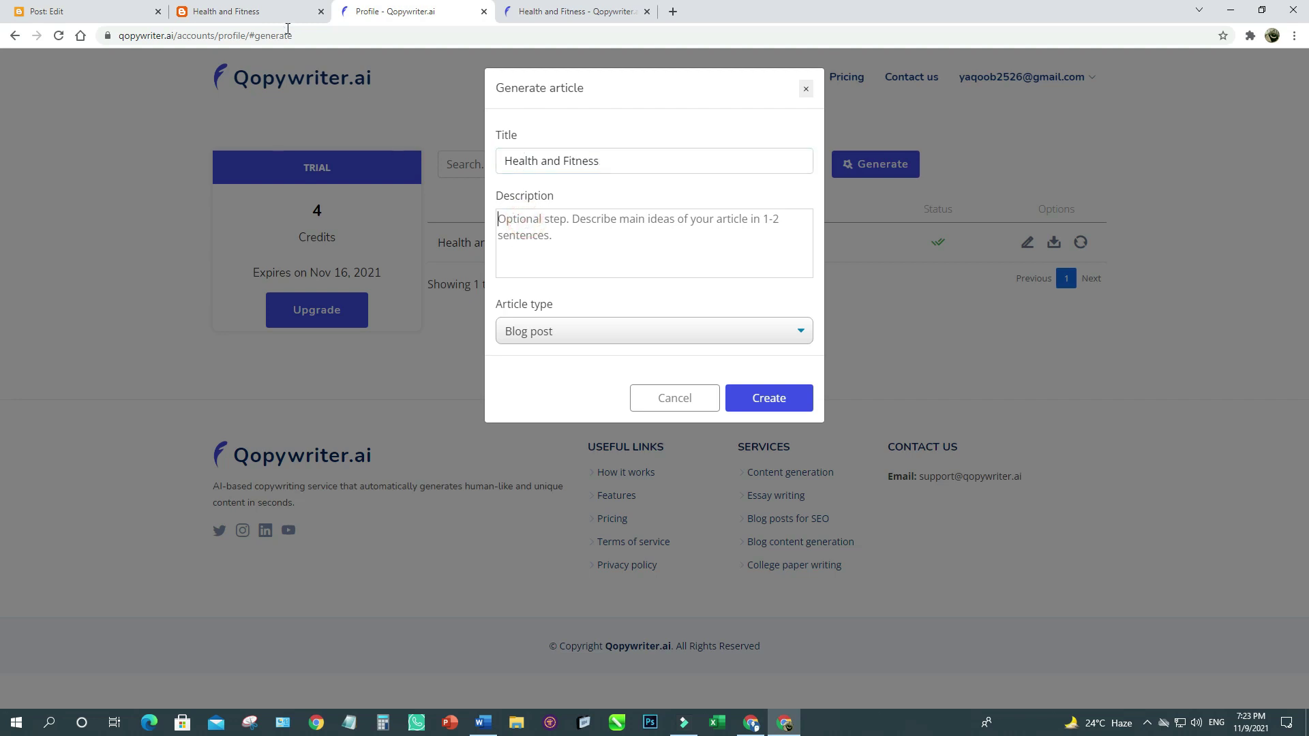
click(273, 13)
drag(494, 182, 348, 159)
key(ctrl+c)
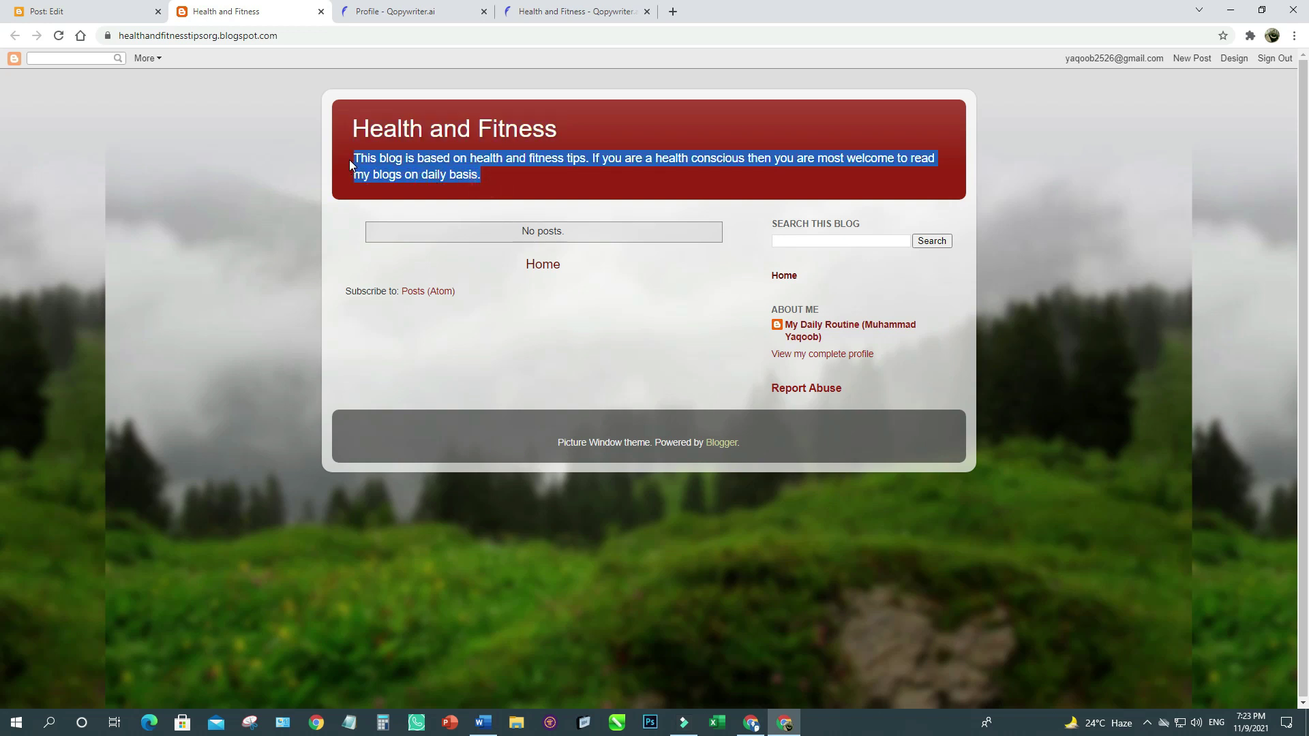
click(422, 10)
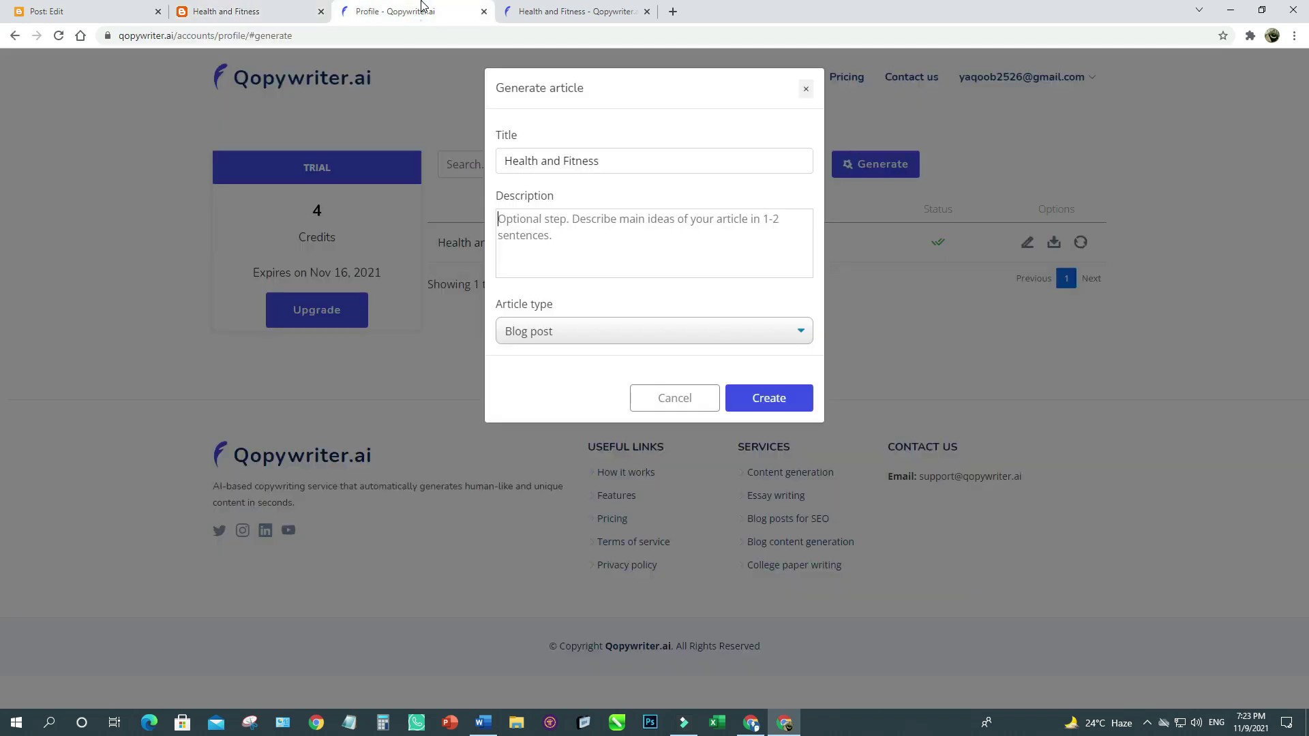
click(527, 219)
key(ctrl+v)
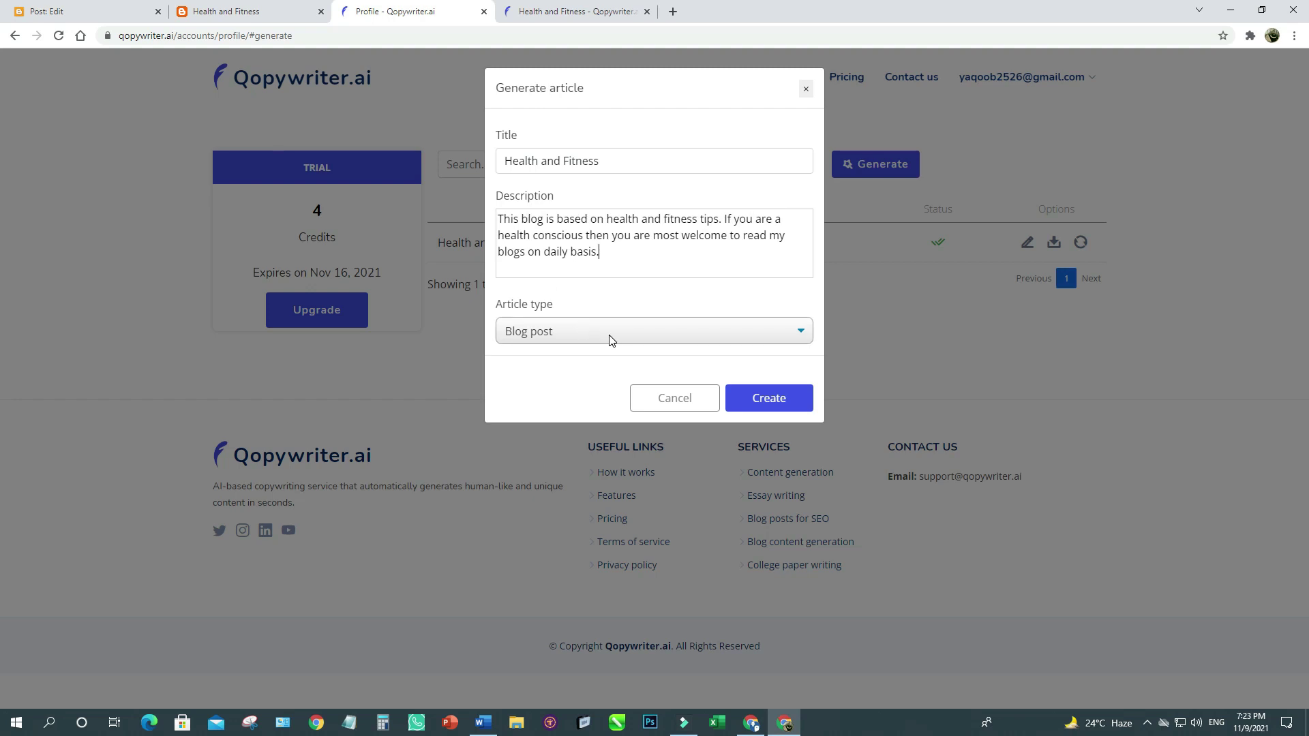
click(767, 399)
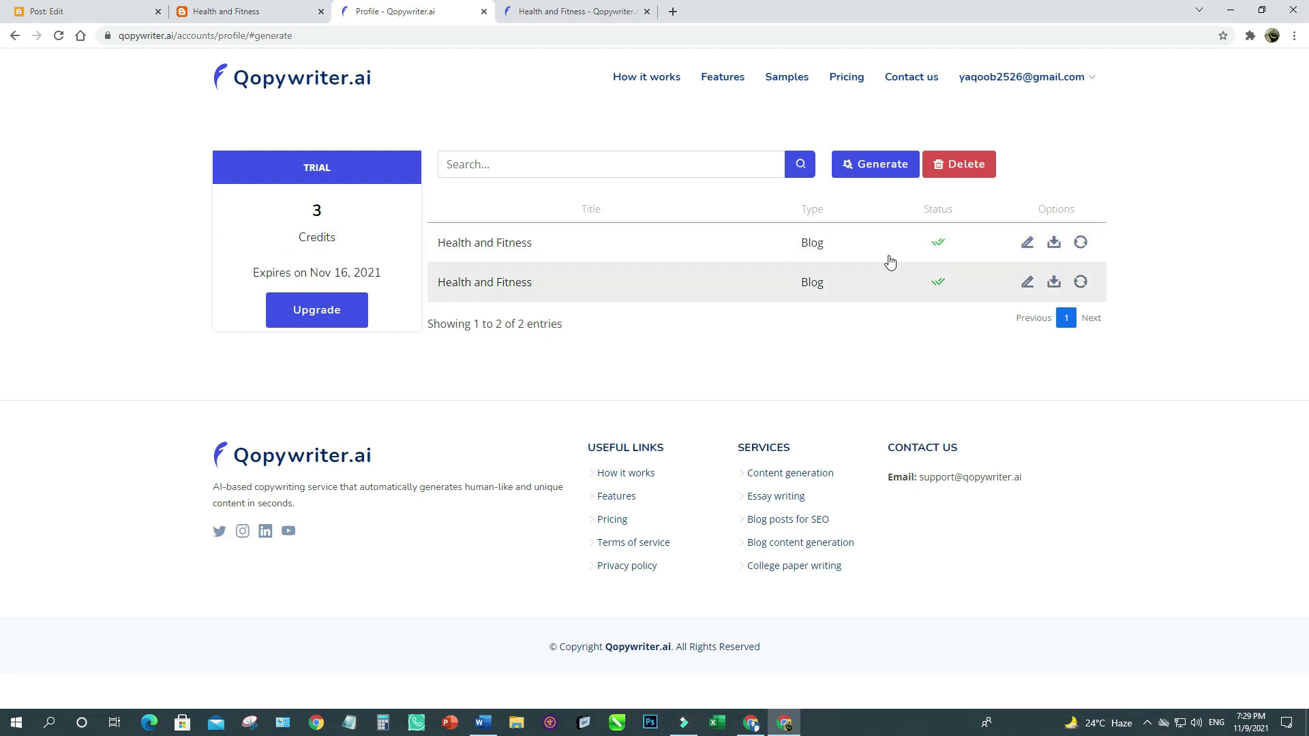
Open the generated Health and Fitness article in its editor and look it over.
click(1028, 244)
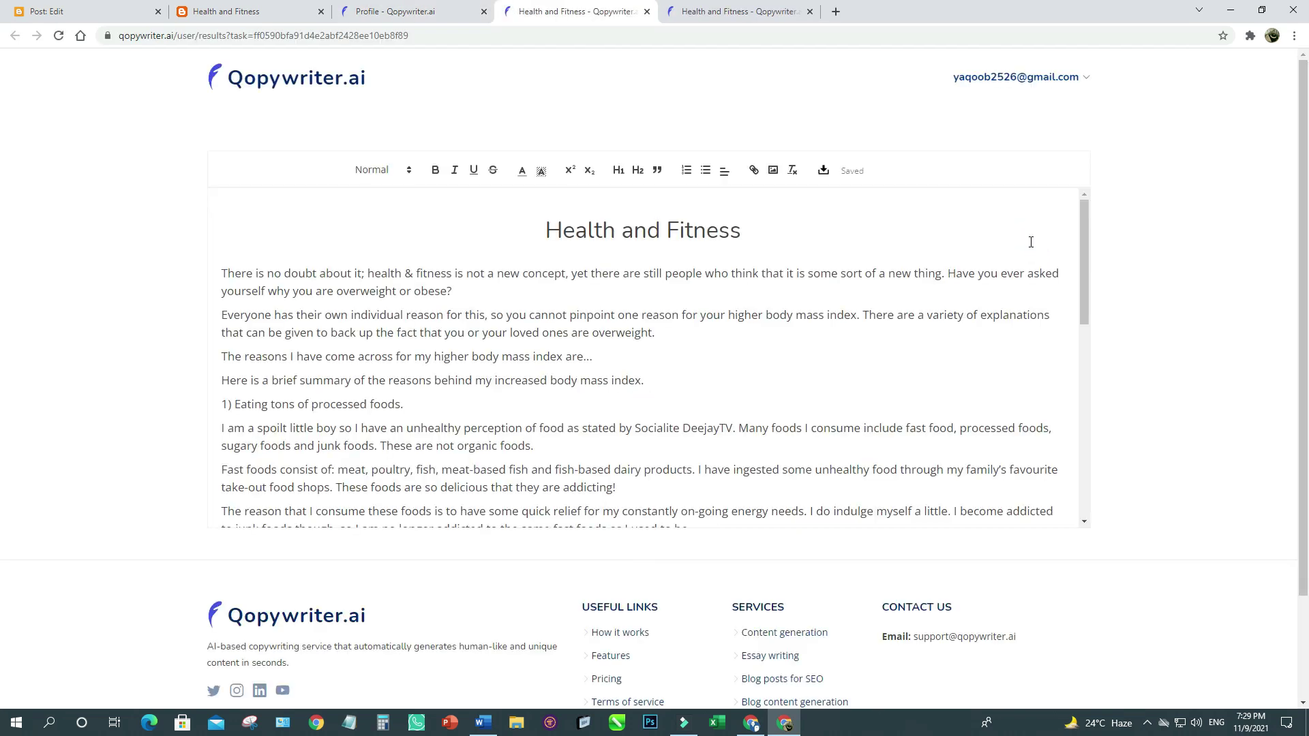
scroll(481, 353, down, 4)
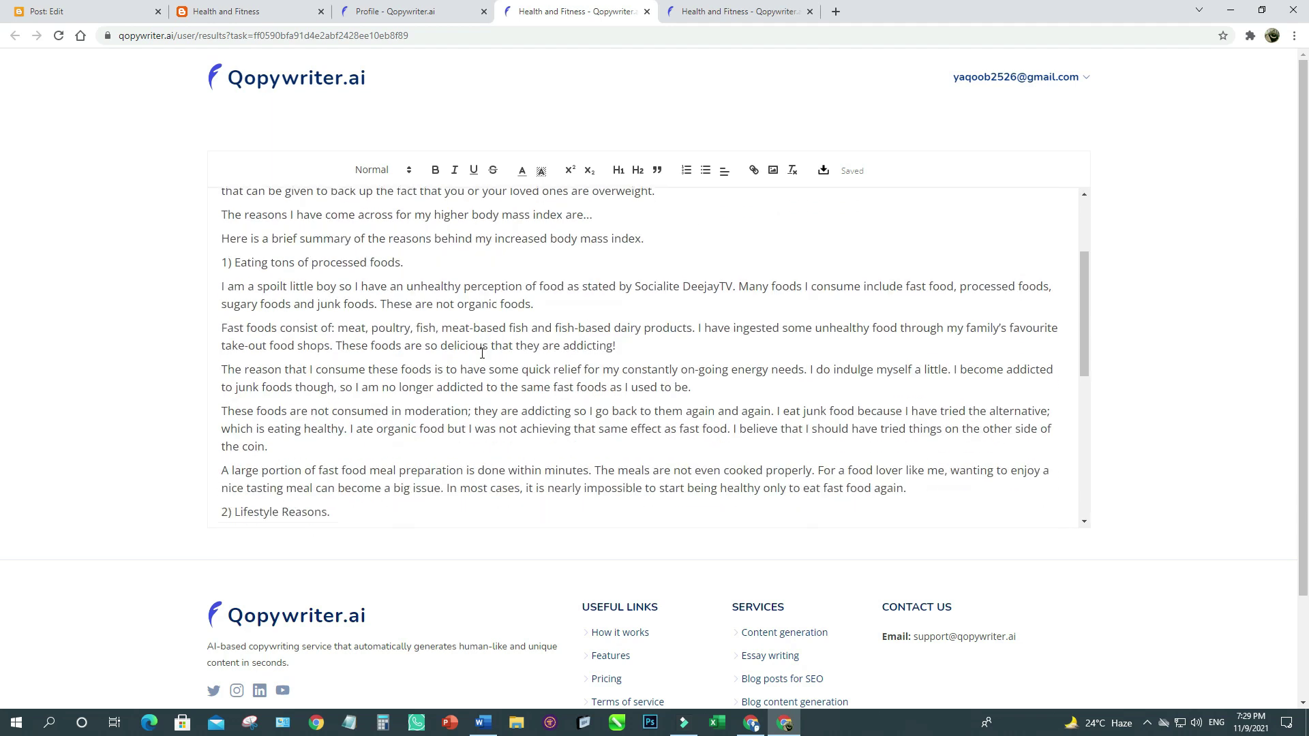
scroll(482, 353, down, 4)
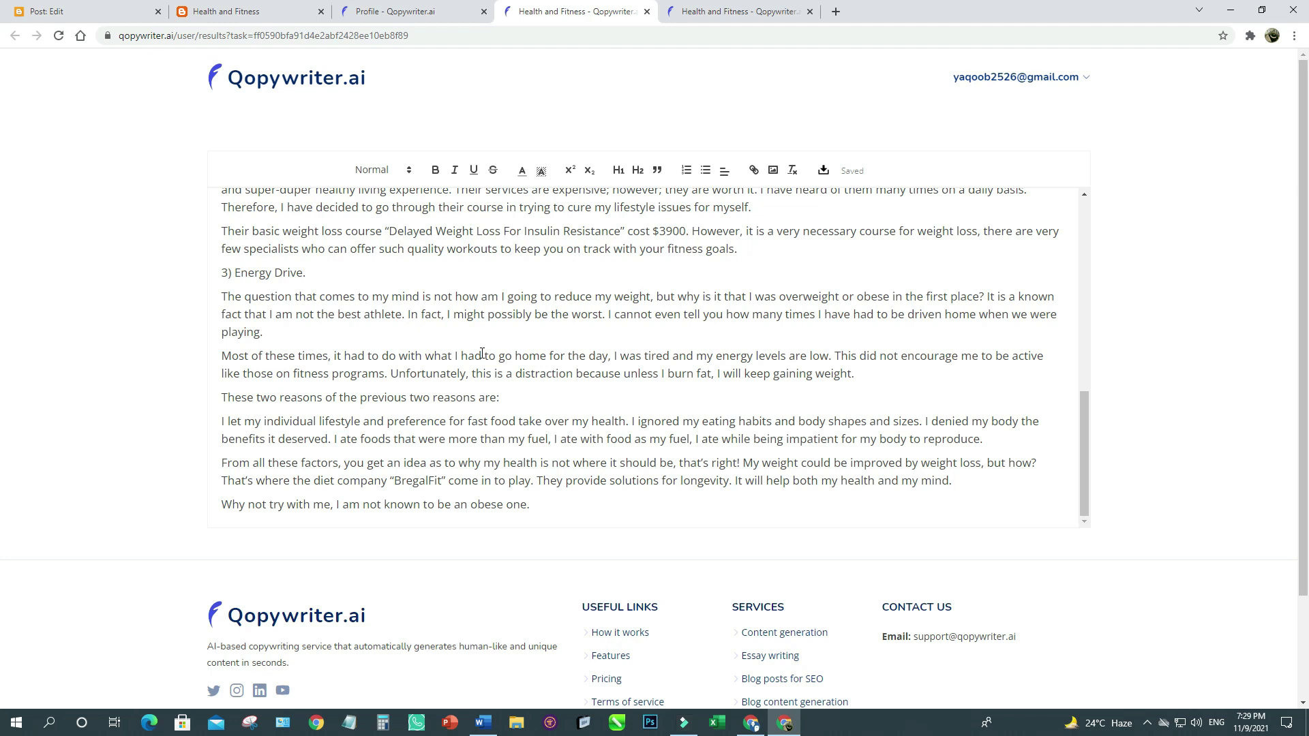
scroll(482, 354, up, 8)
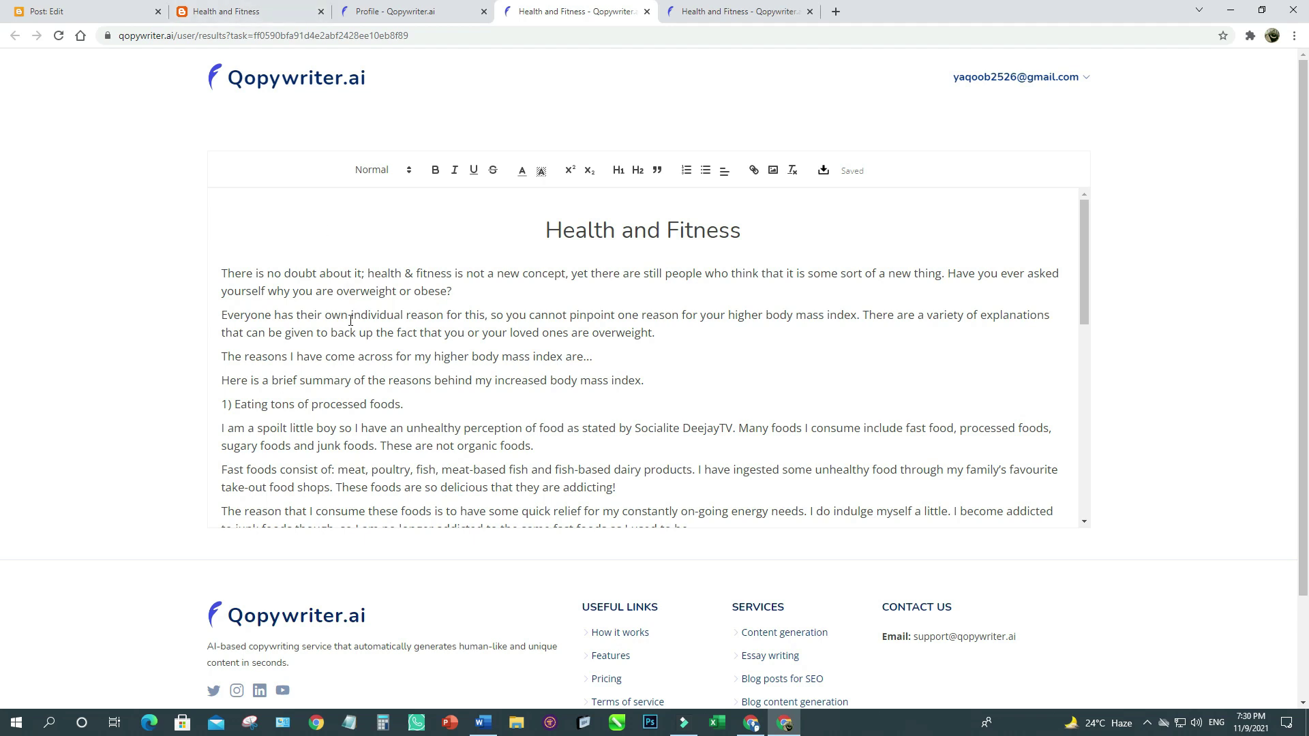
click(271, 12)
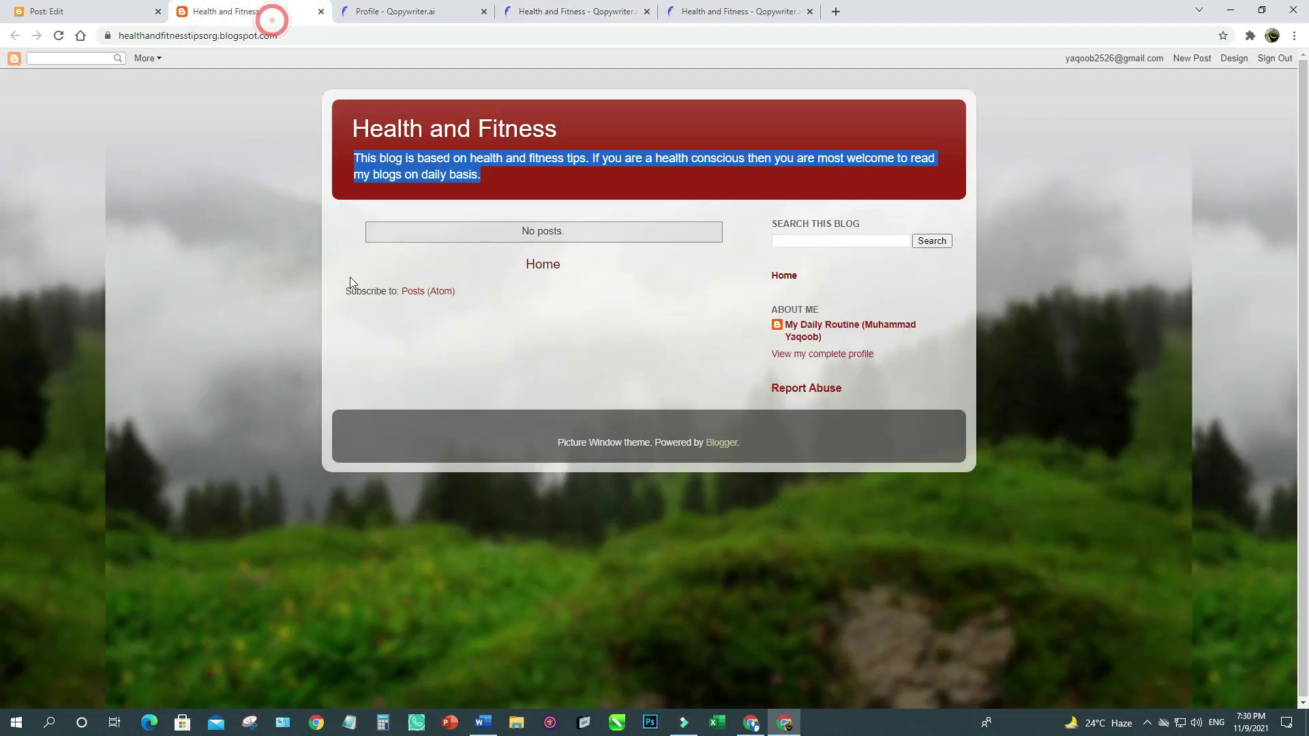
click(64, 8)
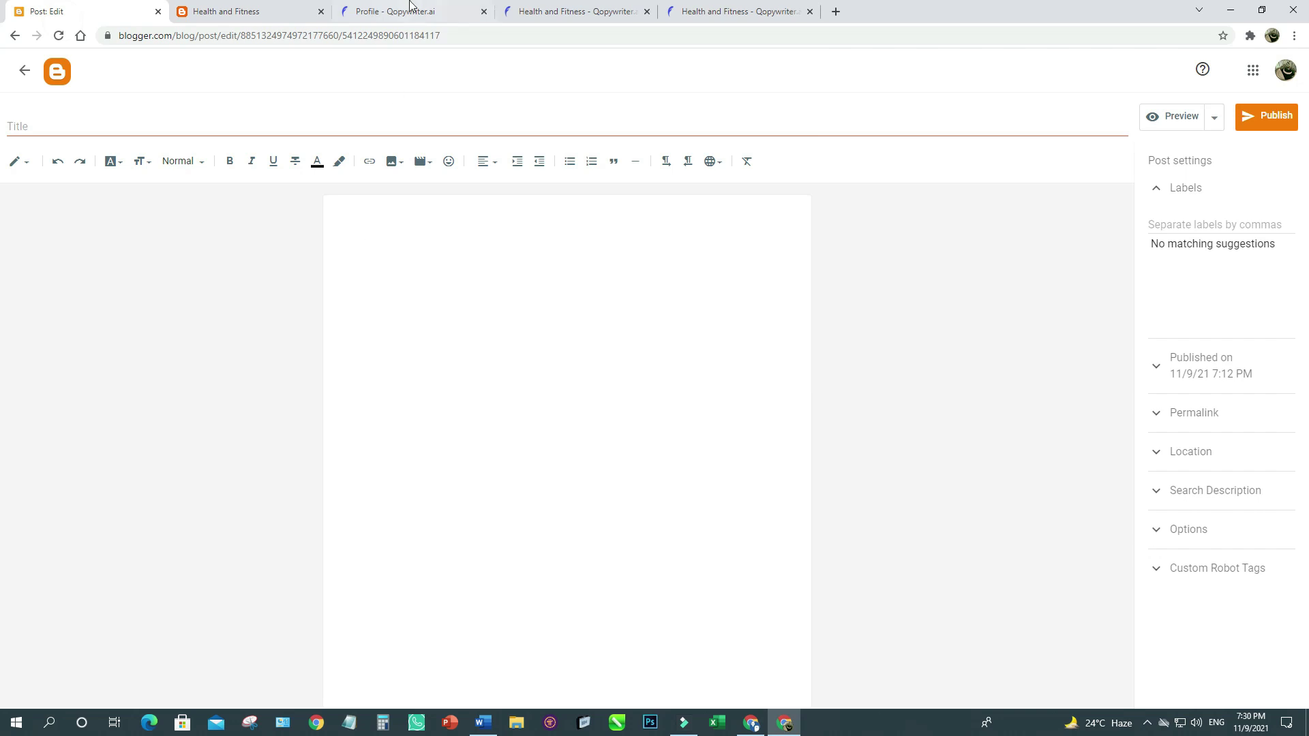
click(409, 10)
click(606, 7)
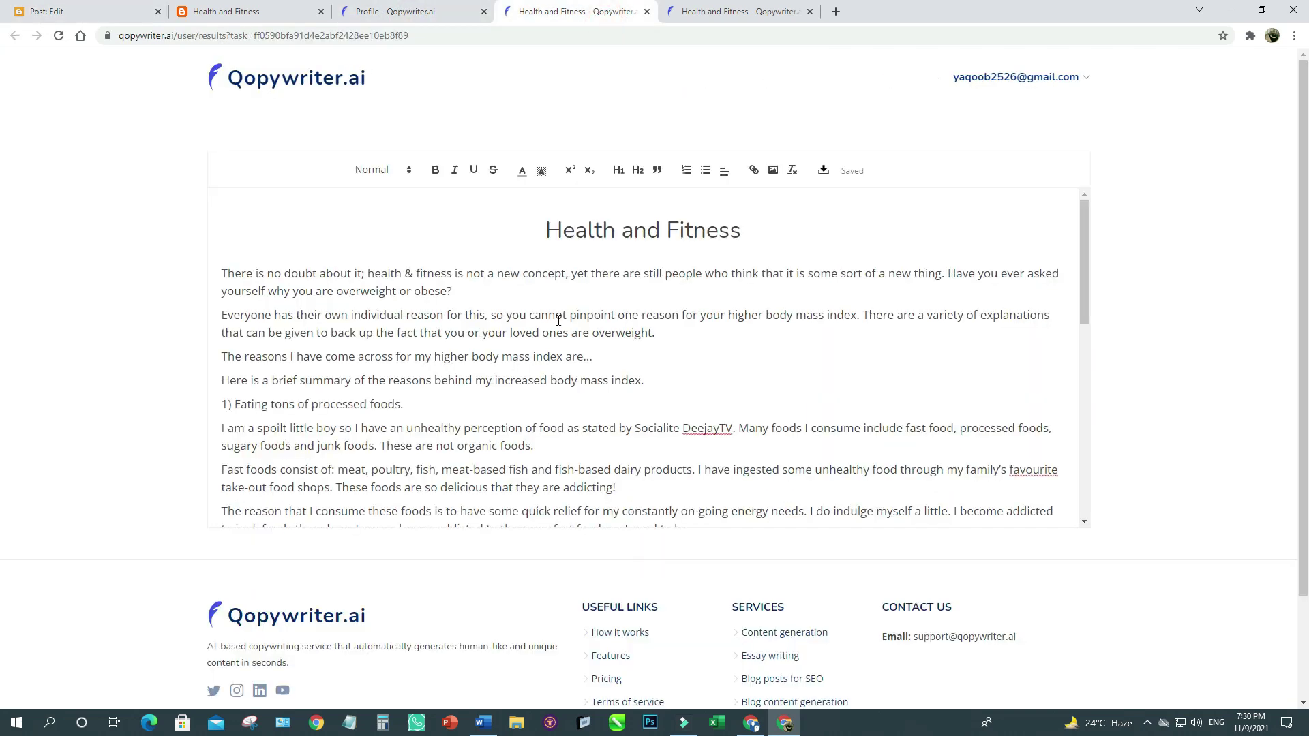
Copy the entire article text and put the caret in the empty Blogger post body.
click(546, 263)
drag(549, 231, 545, 535)
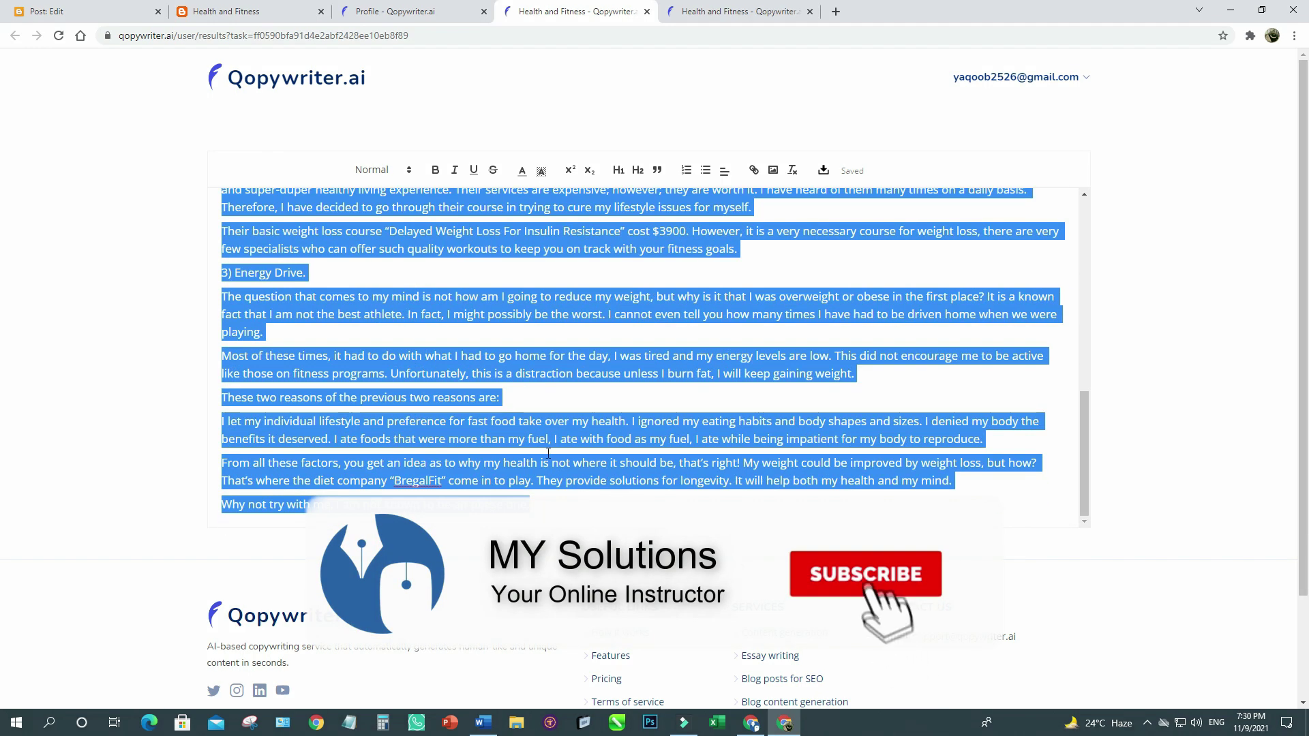
right_click(548, 454)
click(578, 493)
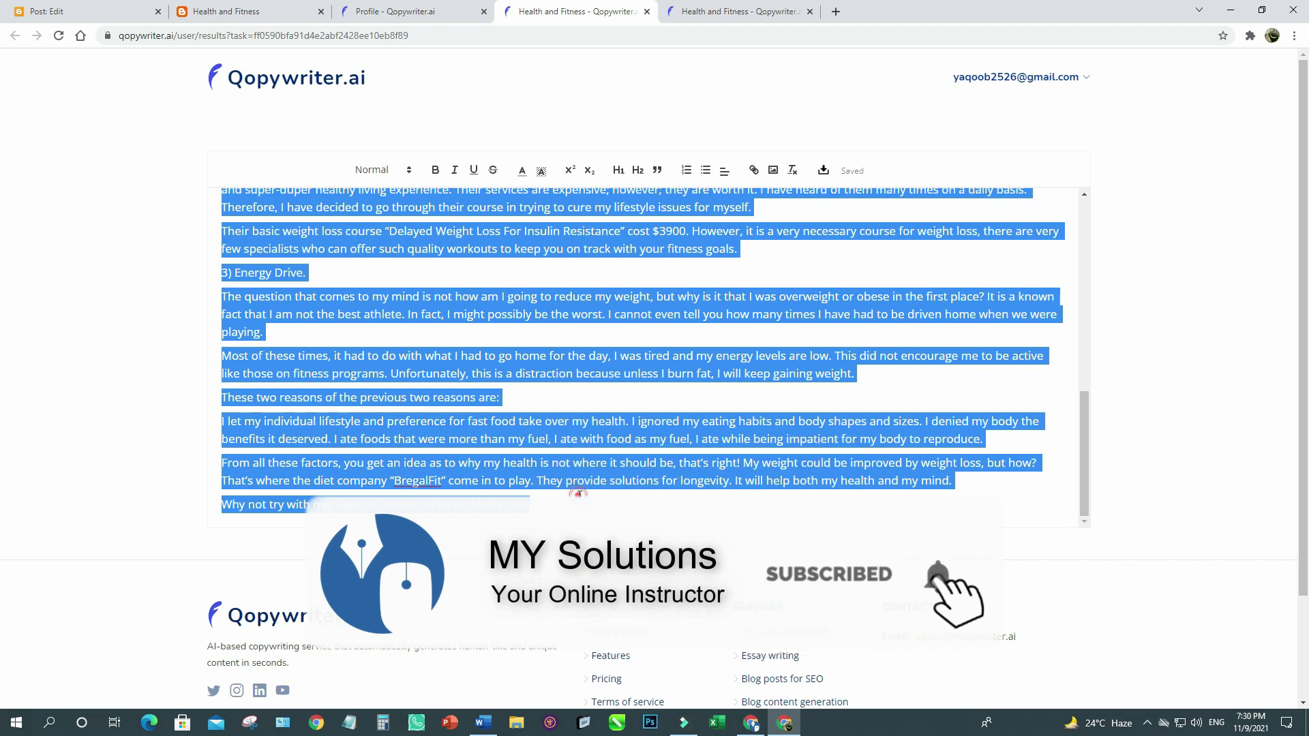
click(75, 18)
click(375, 225)
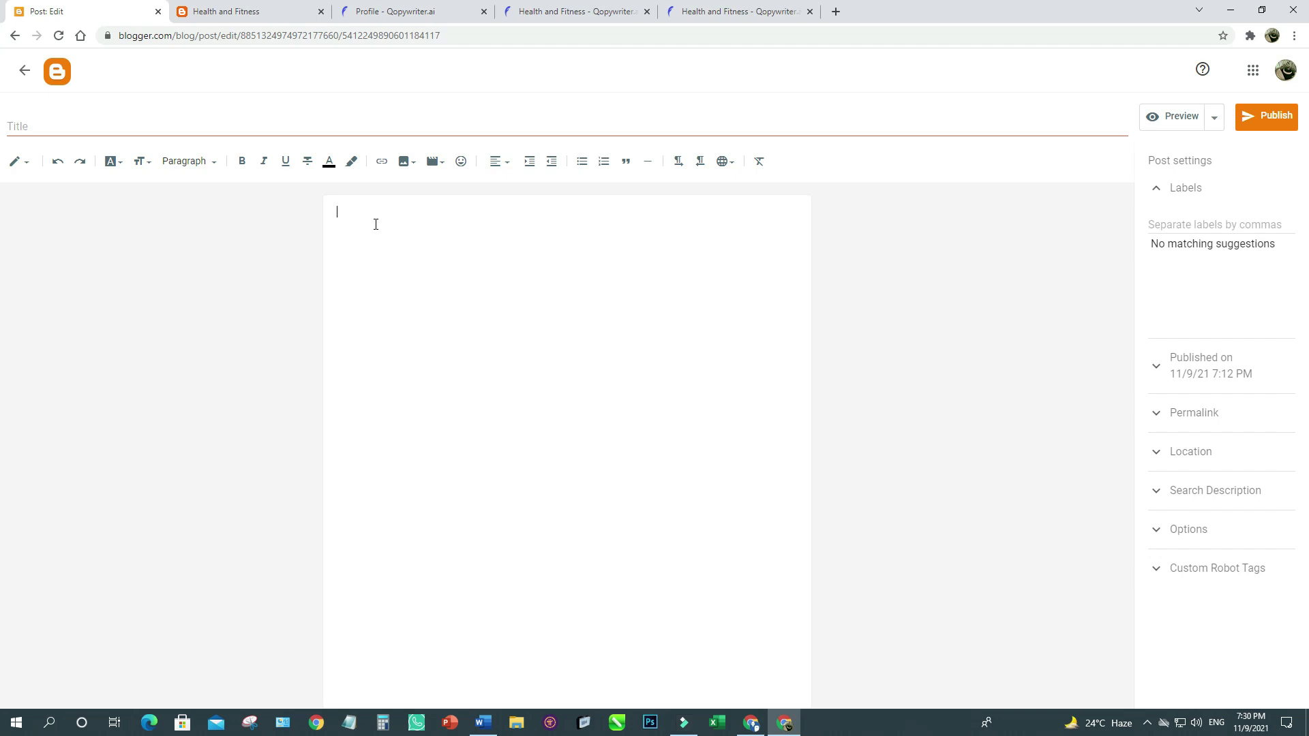
Paste the article into the Blogger post and select its Health and Fitness title line.
key(ctrl+v)
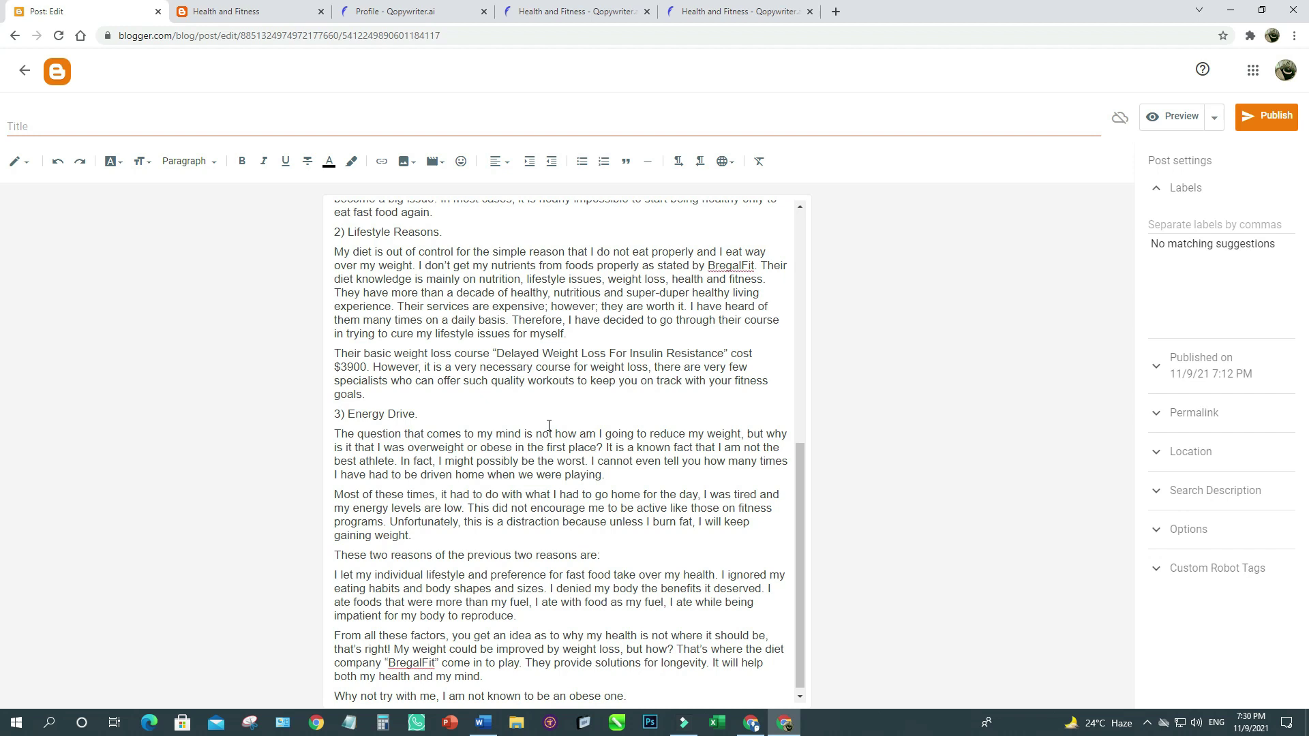
scroll(549, 425, up, 7)
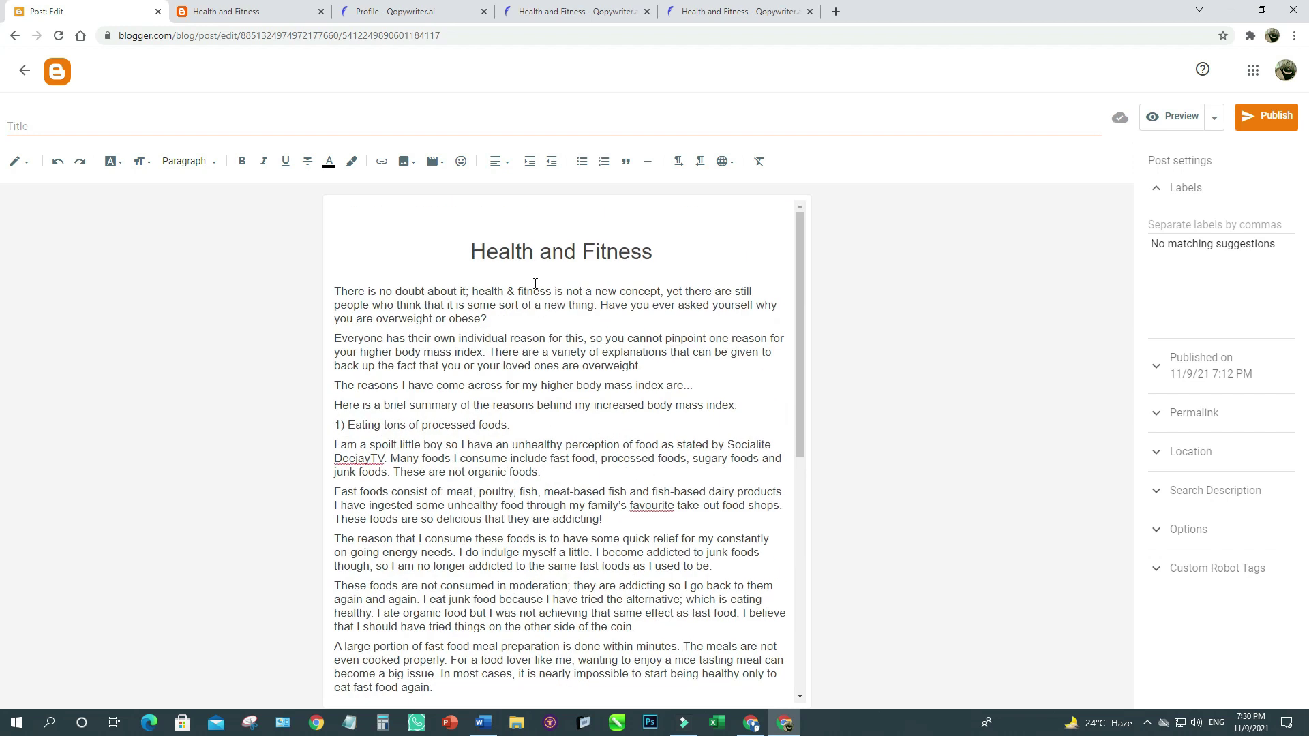
click(507, 221)
triple_click(520, 249)
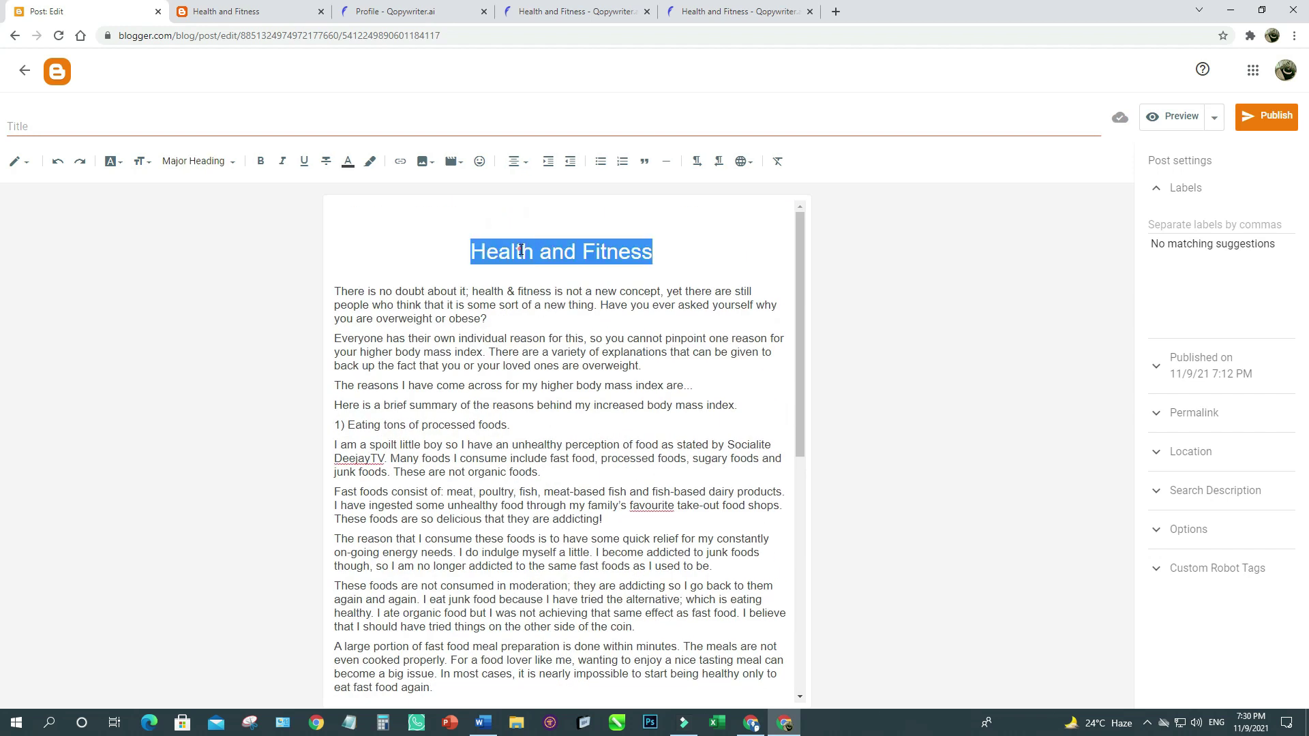
click(197, 162)
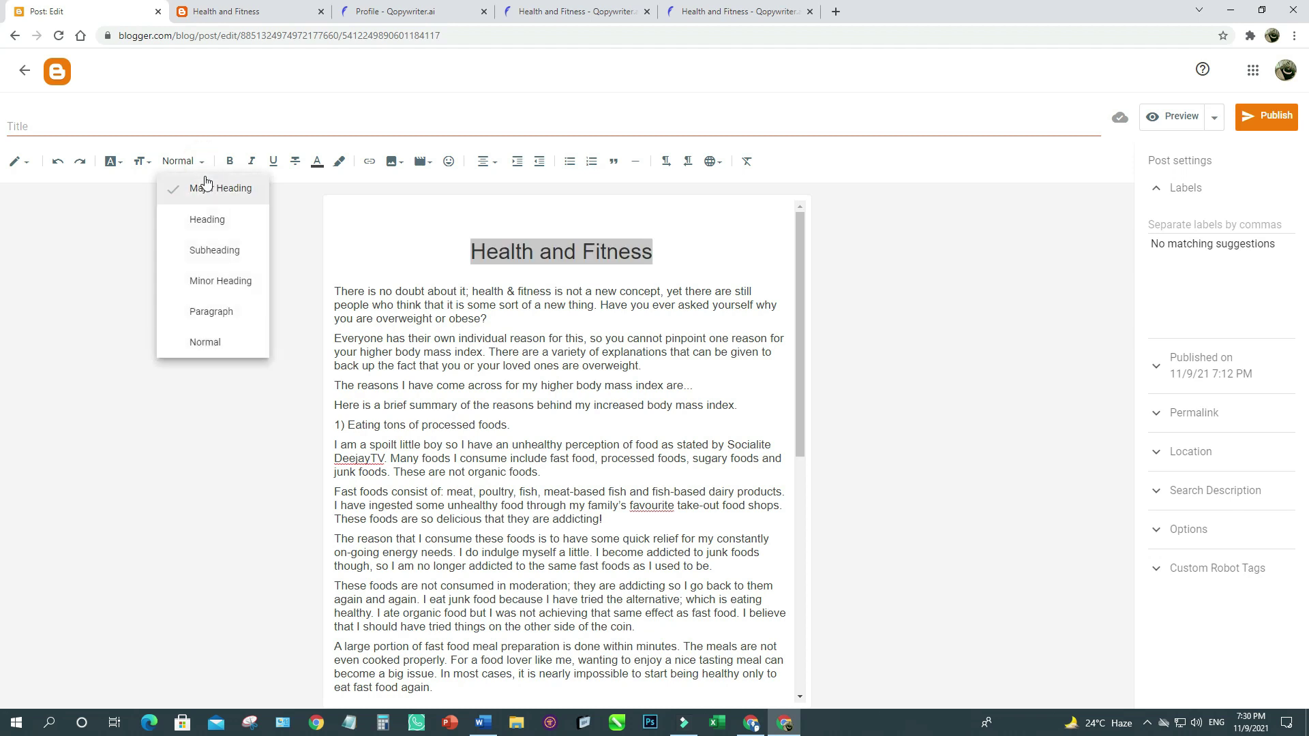
Make the Health and Fitness title a Major Heading and justify every body paragraph.
click(209, 196)
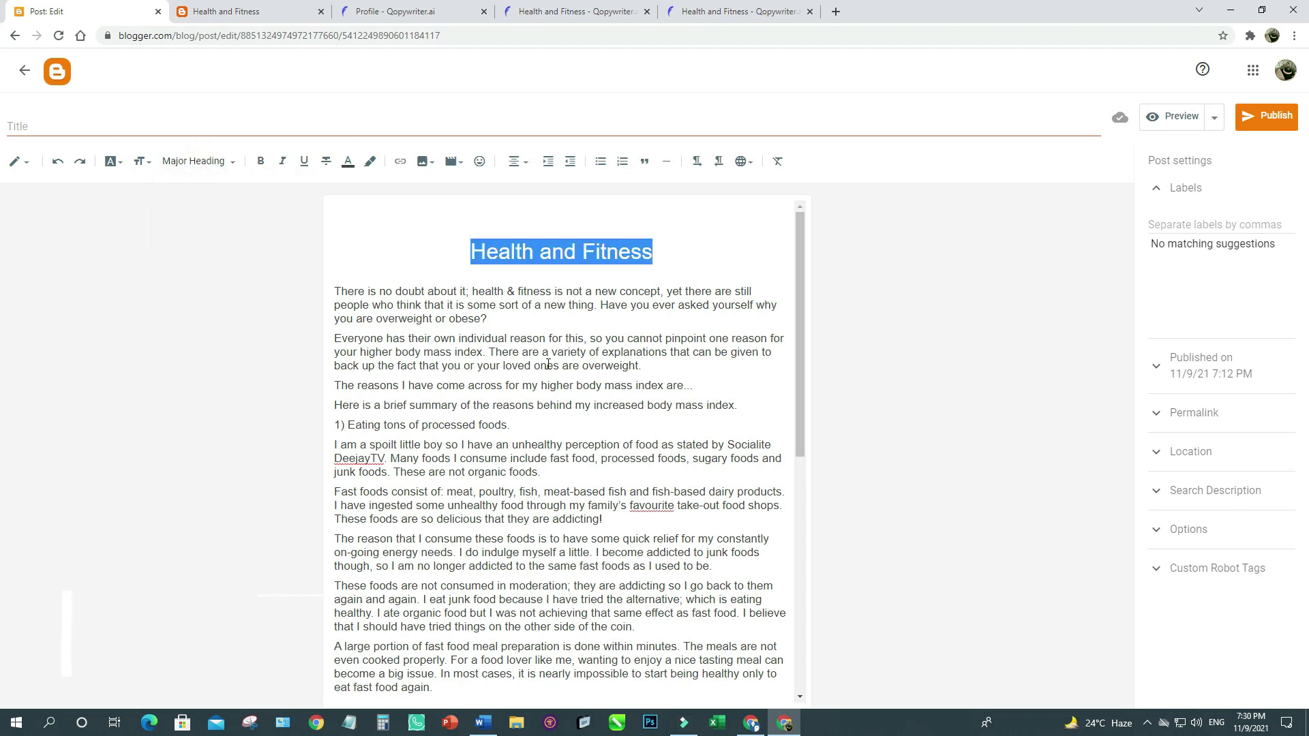
click(599, 429)
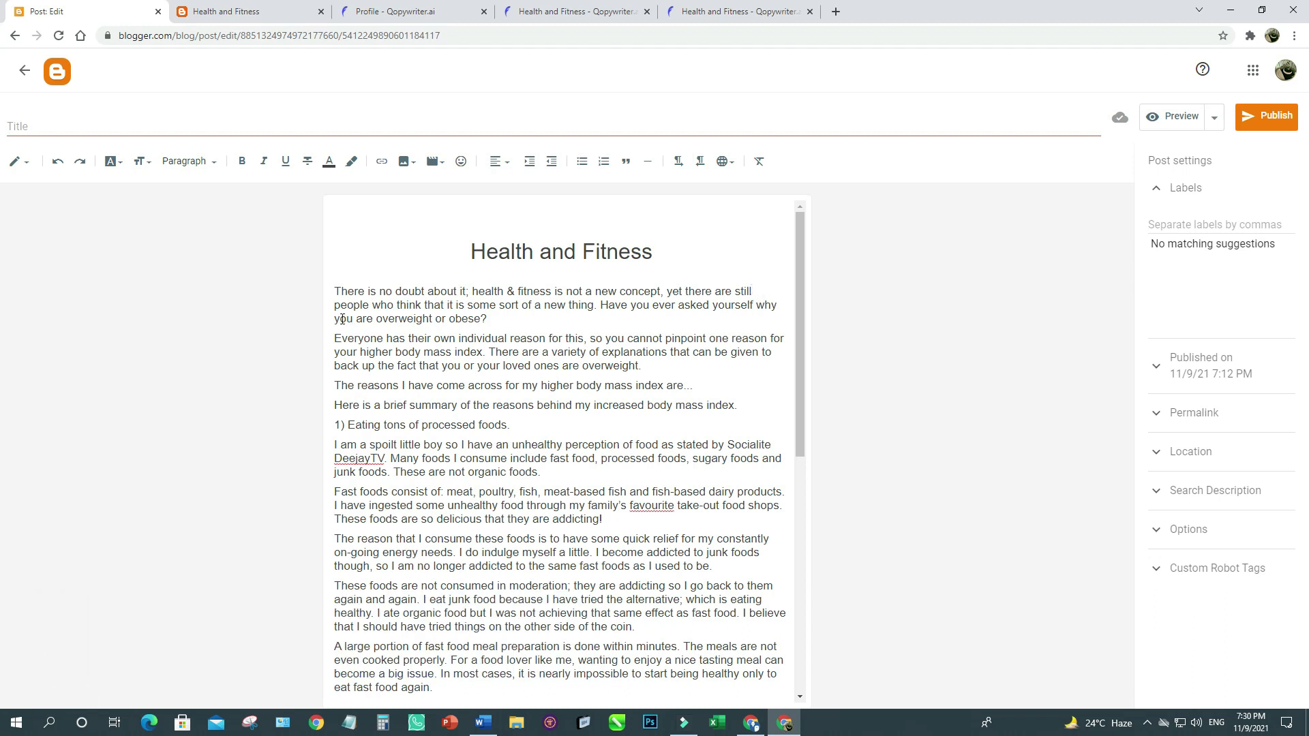
drag(332, 290, 416, 438)
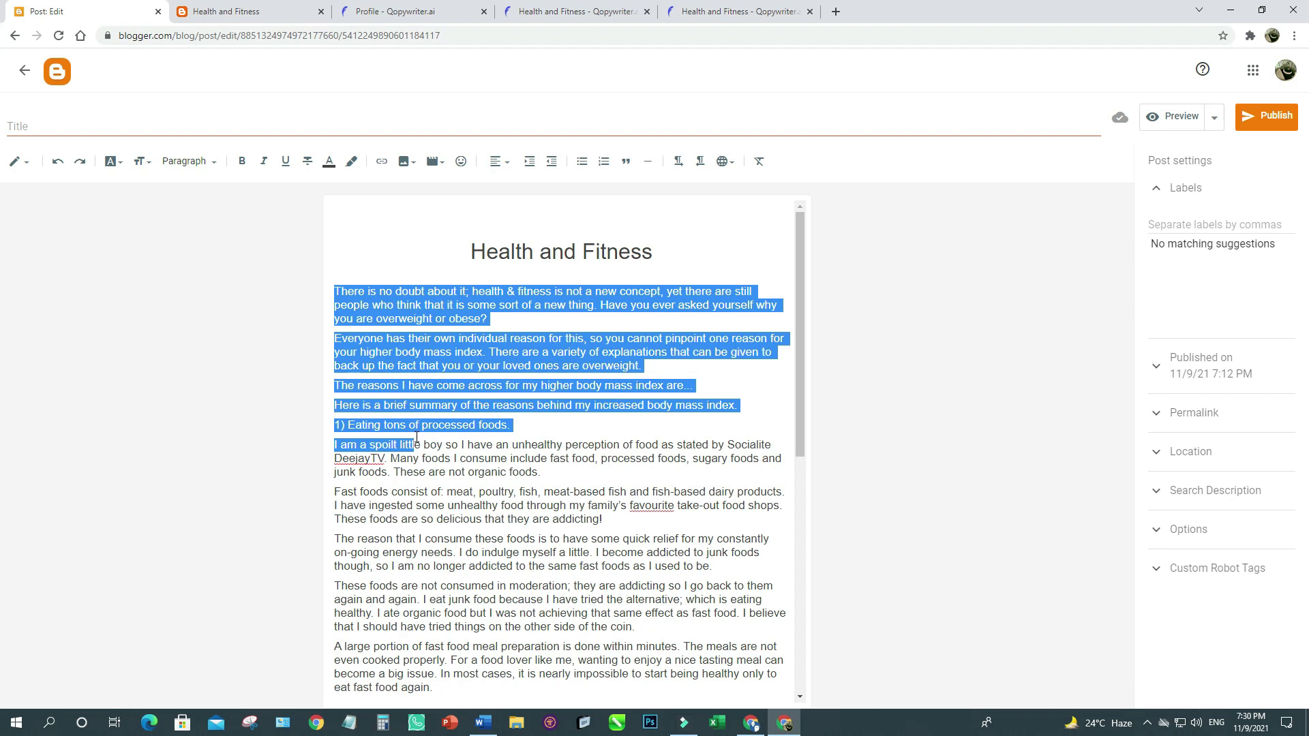
drag(417, 438, 644, 704)
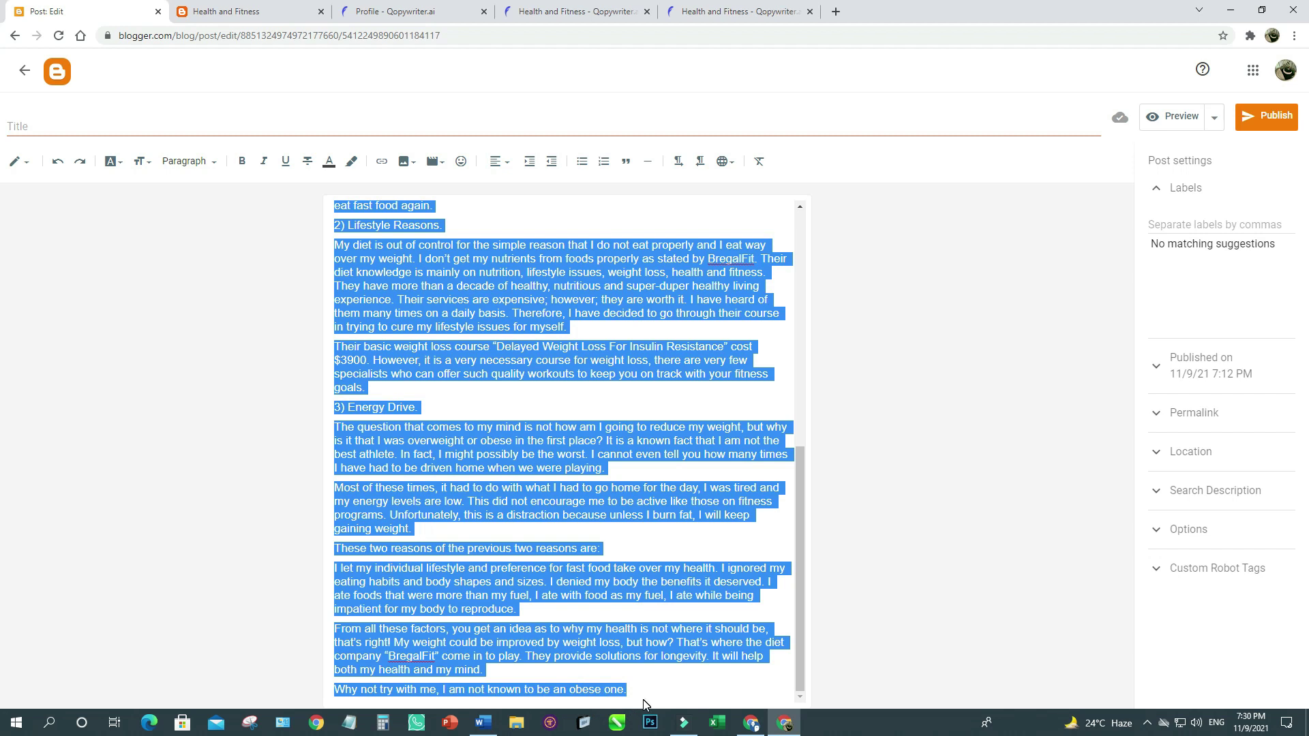
click(509, 162)
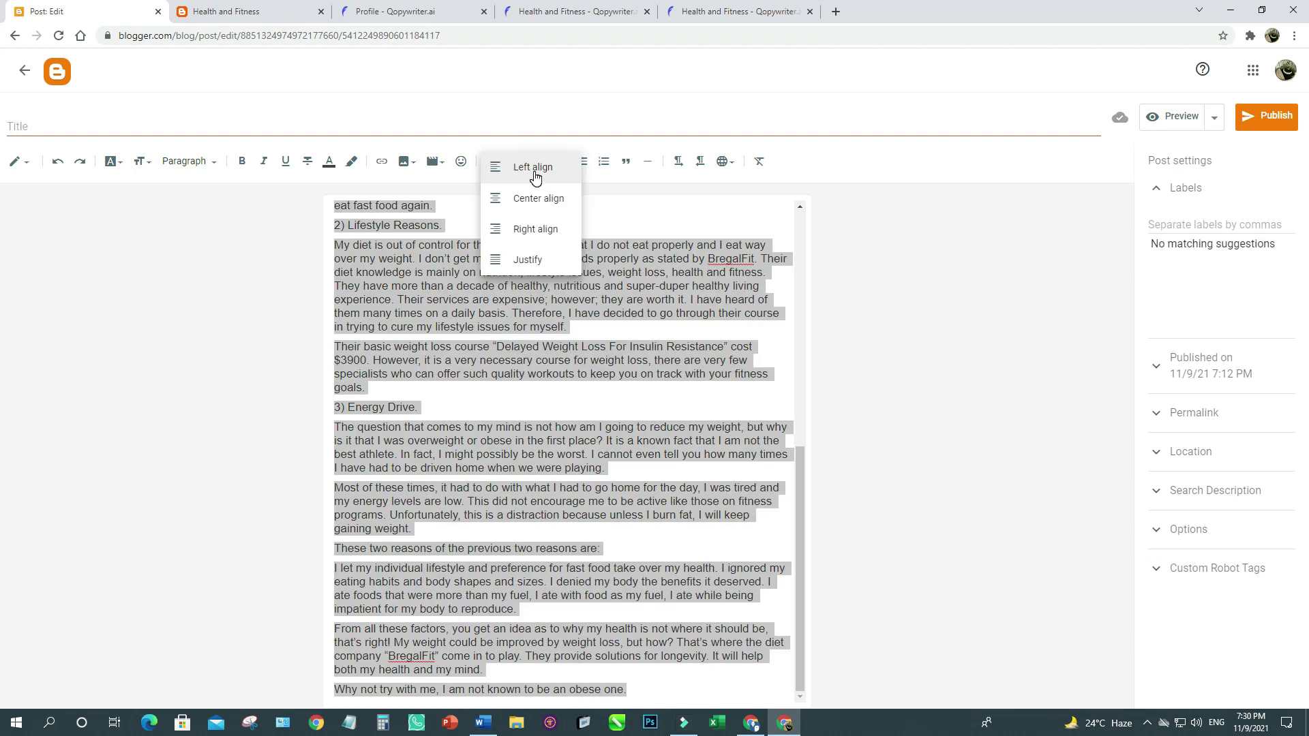
click(528, 260)
click(530, 266)
Make the Health and Fitness title bold and set it to Major Heading.
scroll(522, 350, up, 15)
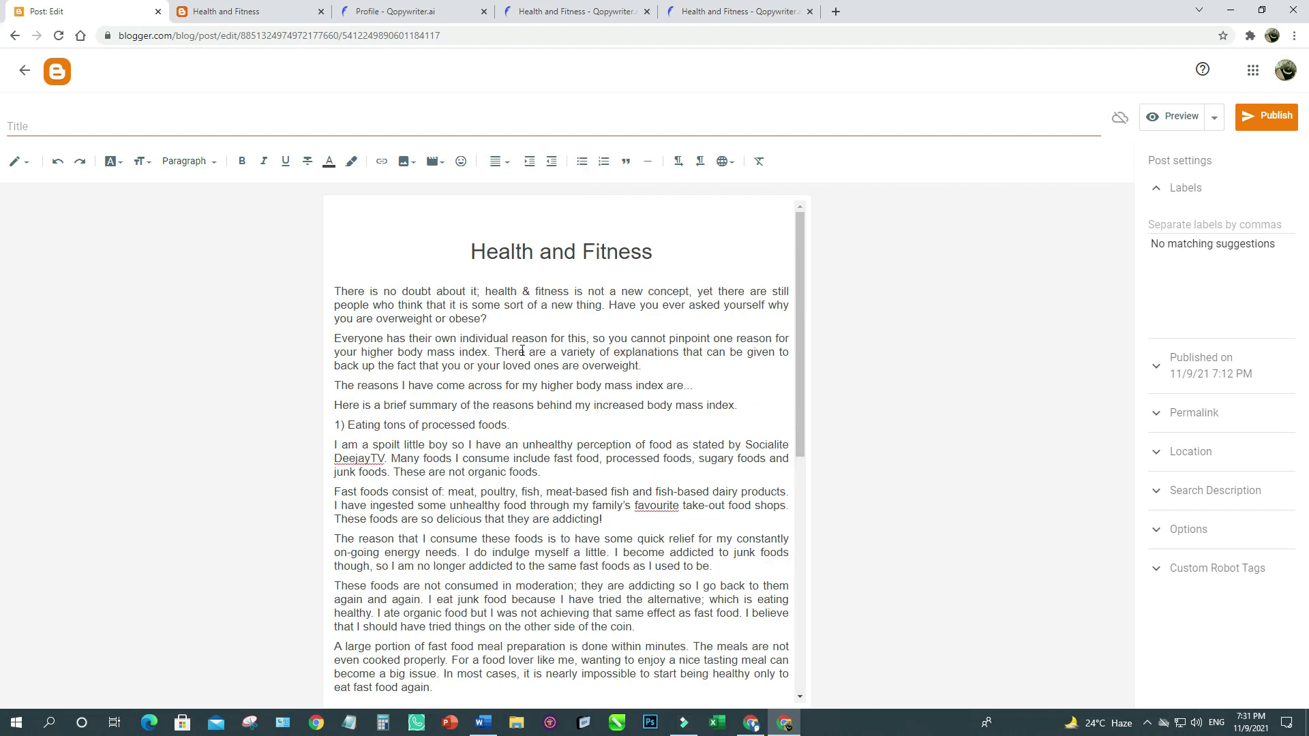
triple_click(520, 253)
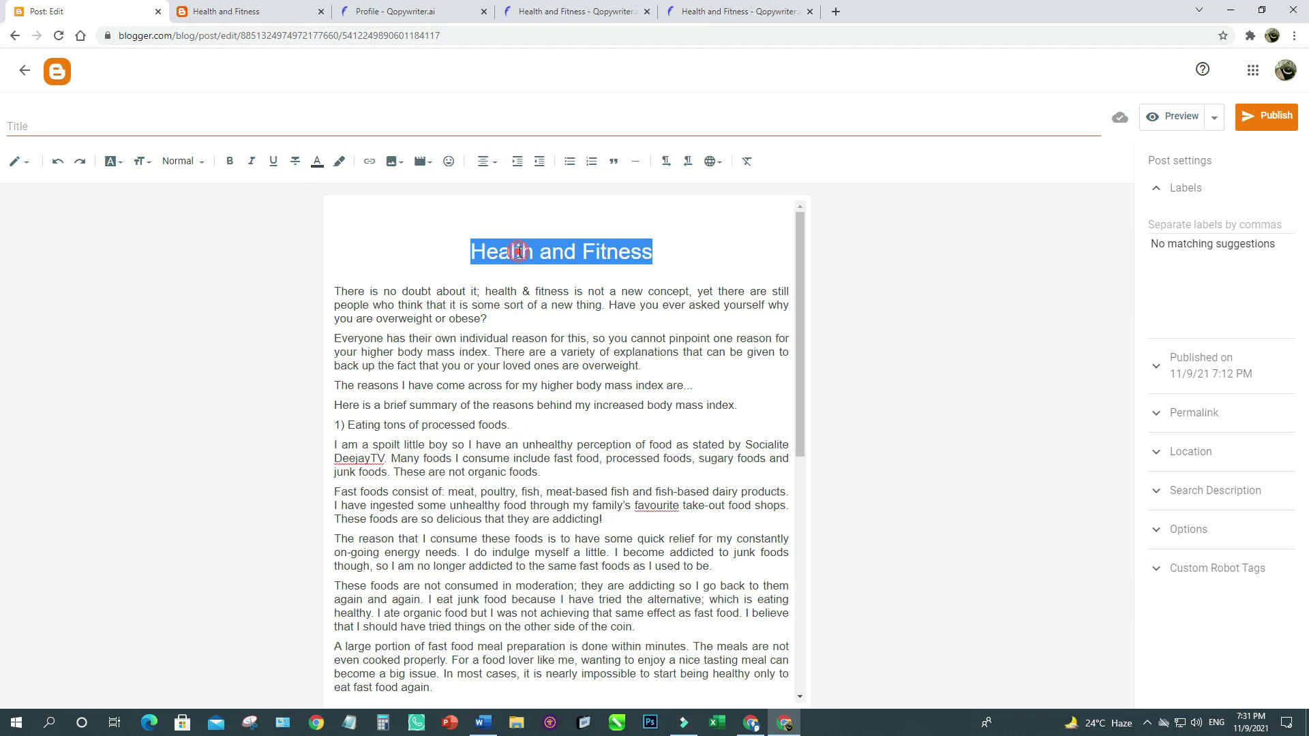
click(230, 161)
click(185, 162)
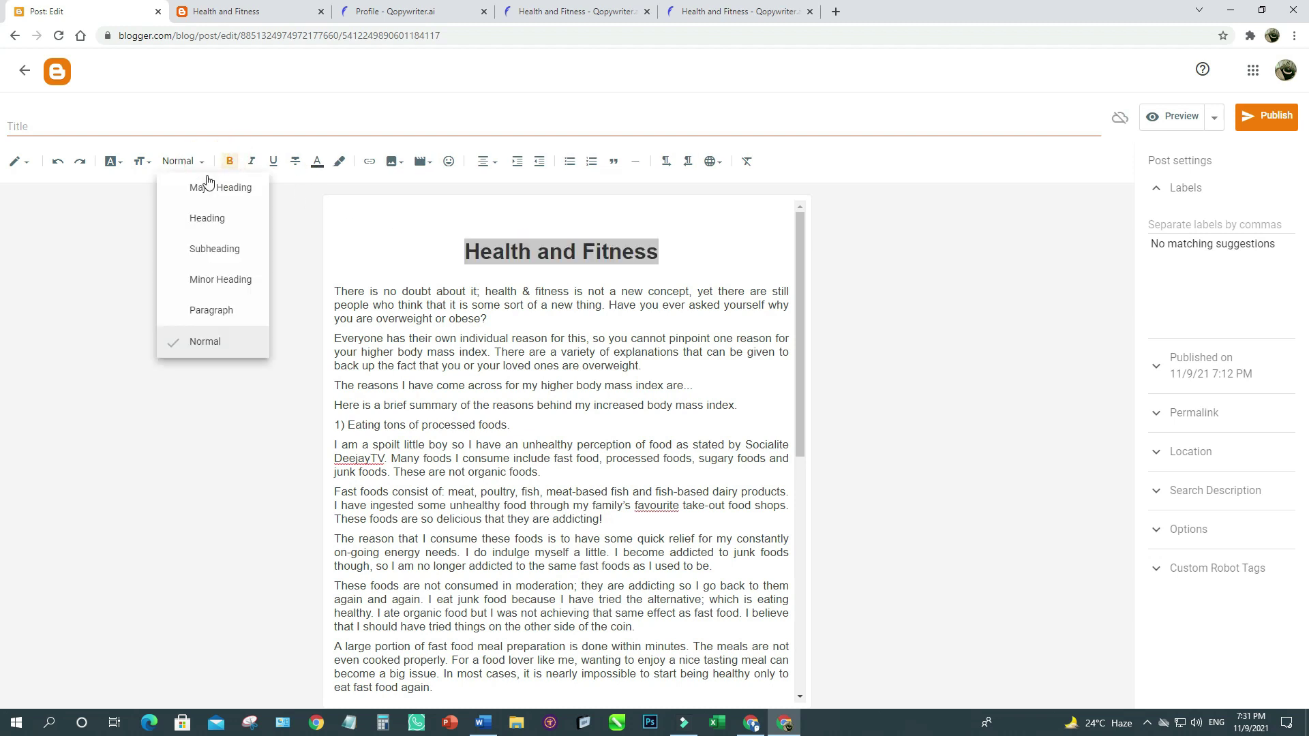
click(208, 192)
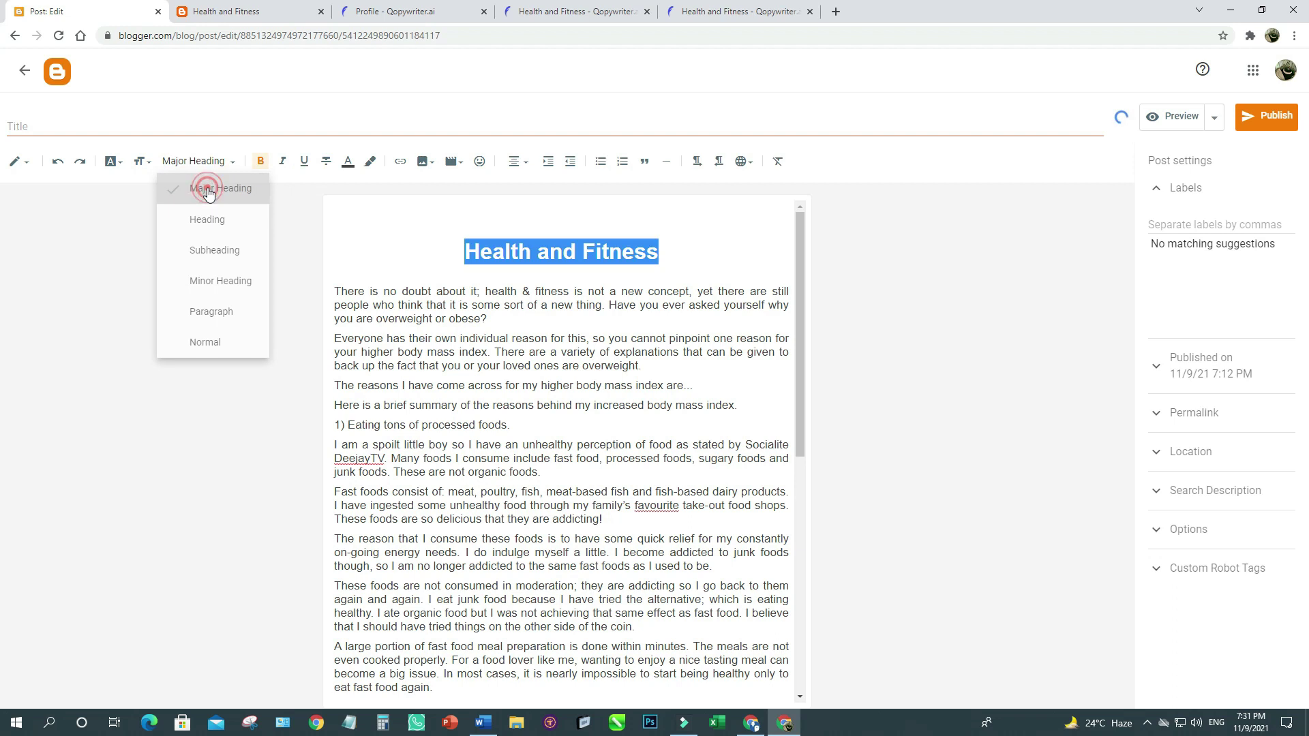
click(427, 303)
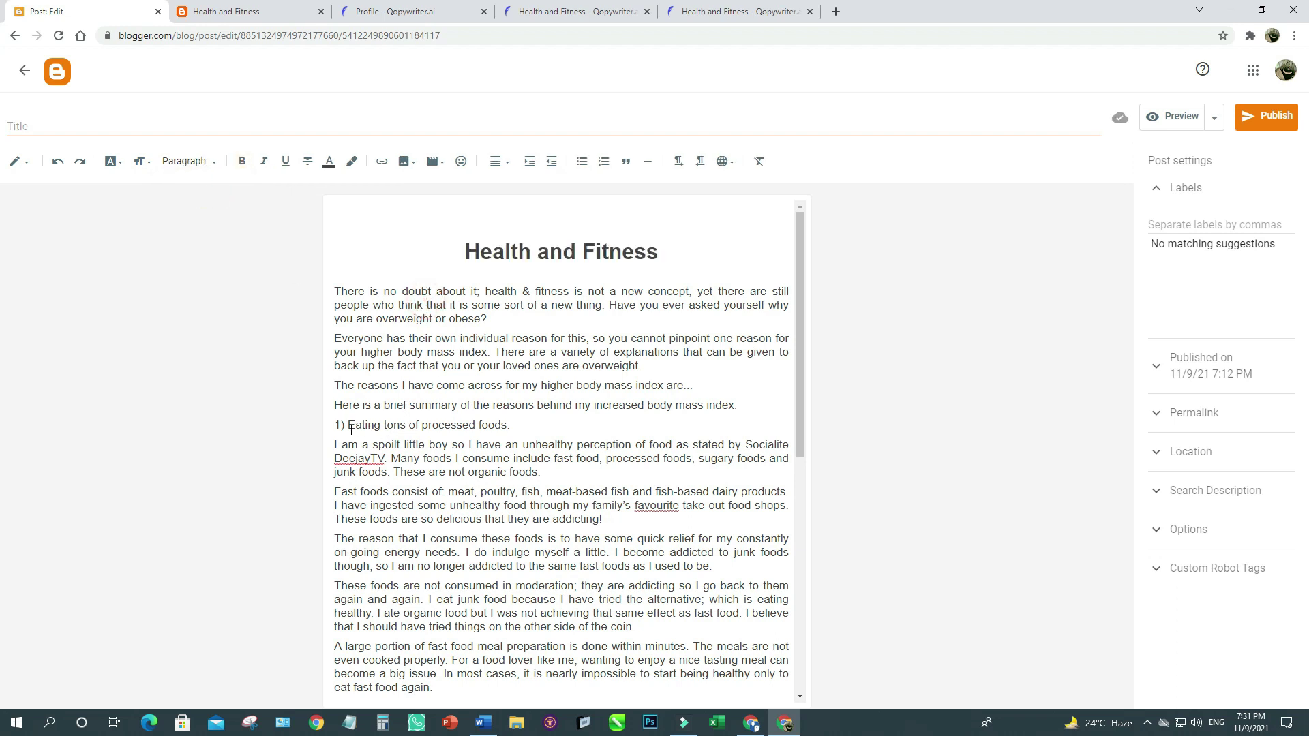
Turn the first reason line and '2) Lifestyle Reasons.' into bold headings.
drag(335, 426, 514, 426)
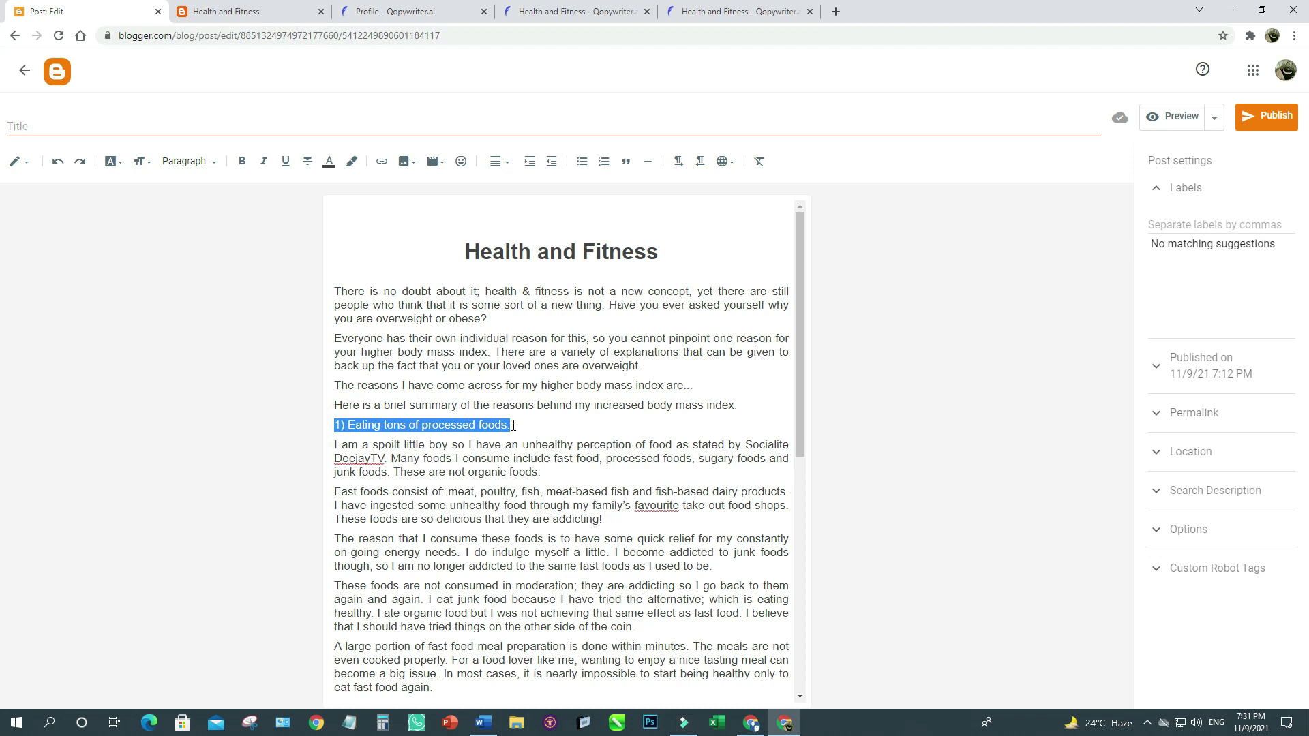
click(240, 161)
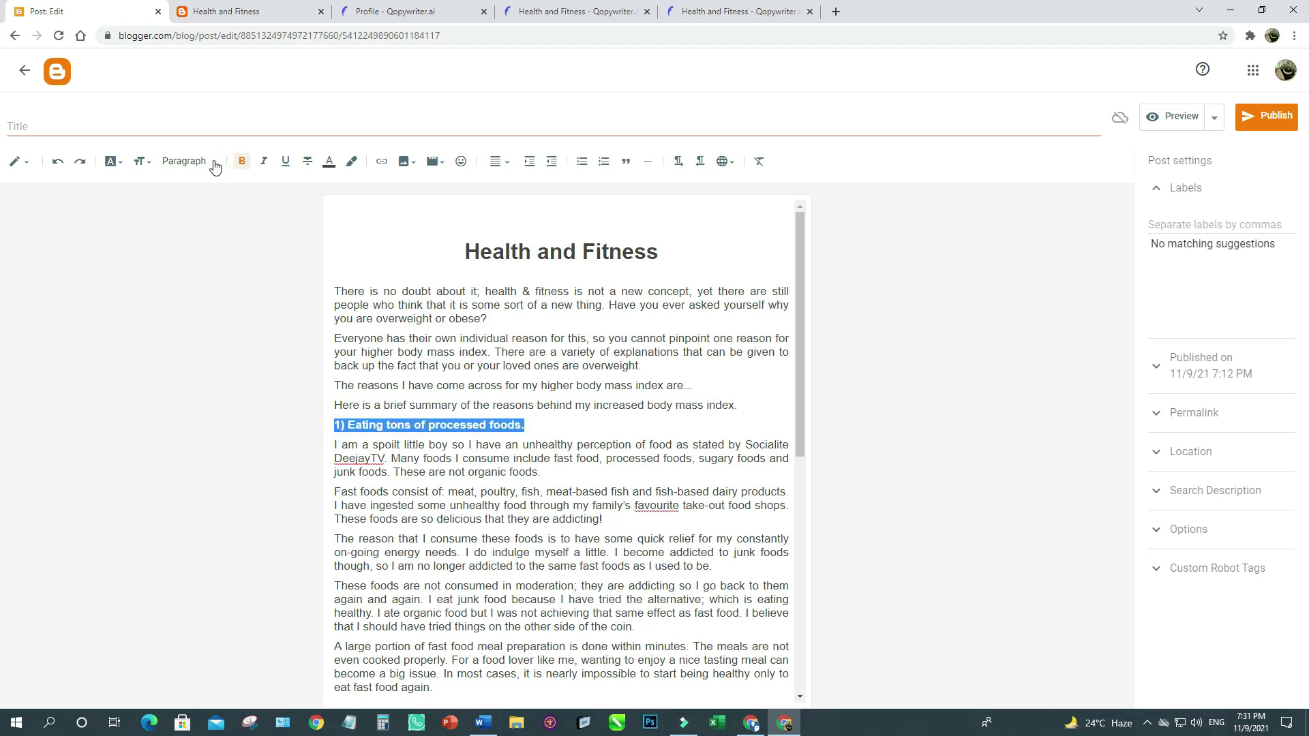
click(208, 162)
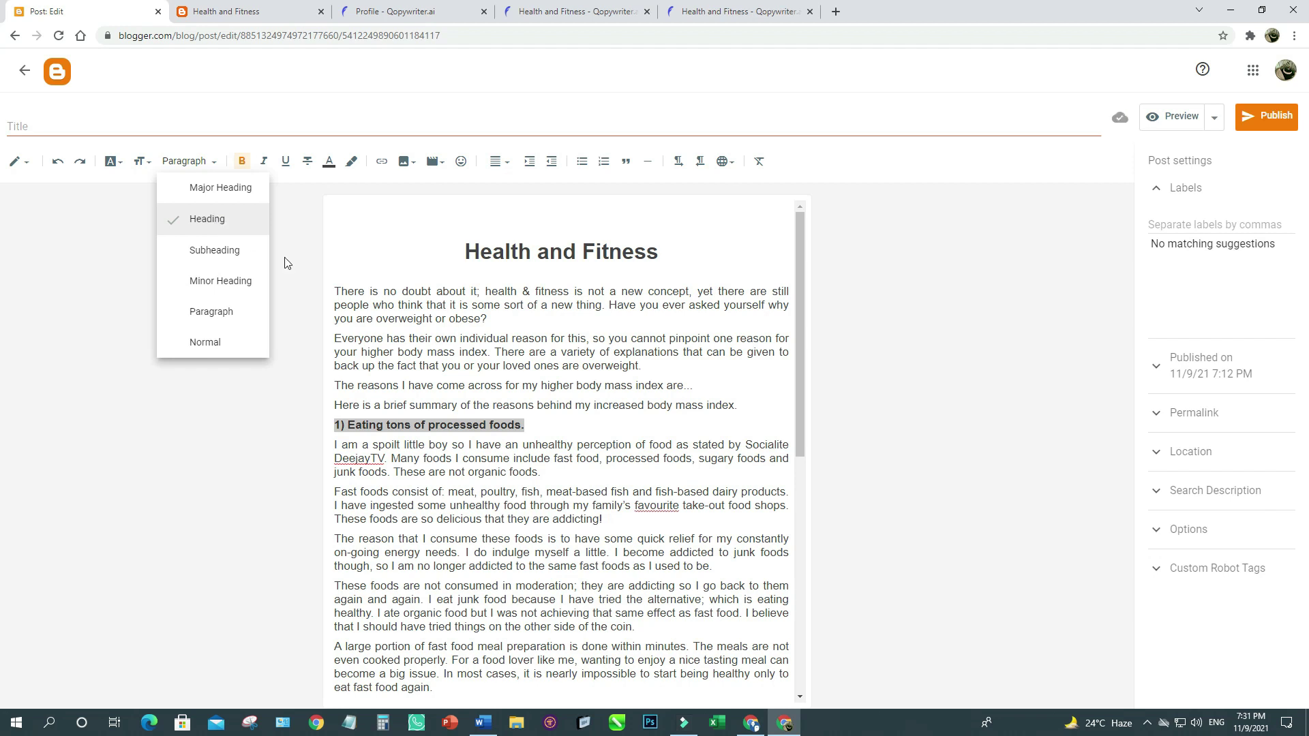
click(204, 227)
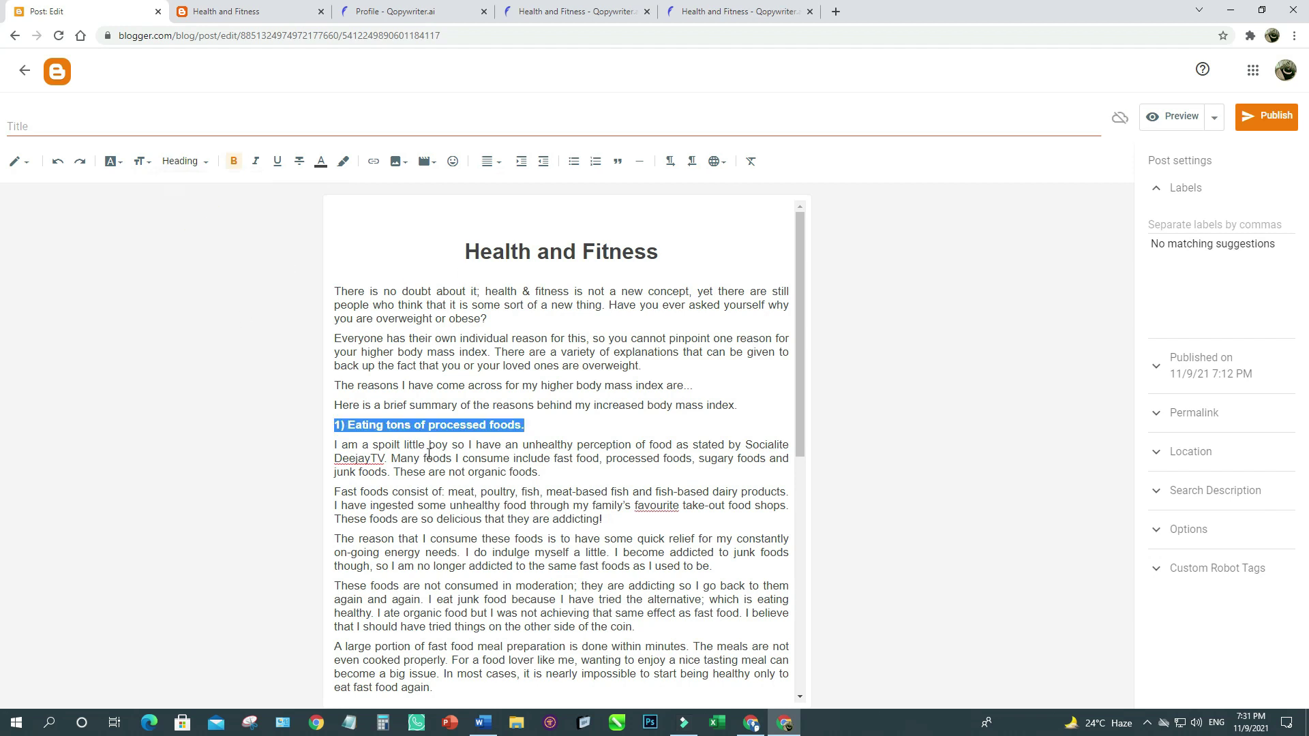
scroll(471, 489, down, 4)
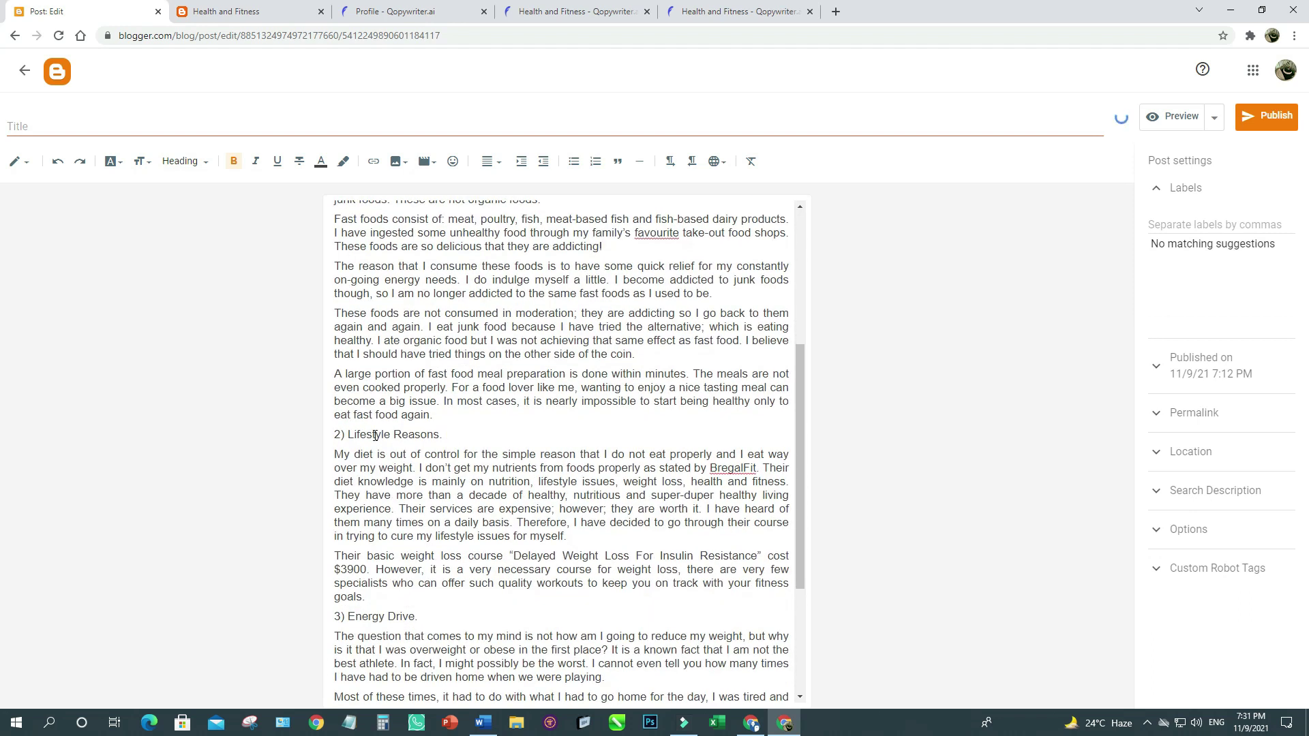
triple_click(374, 435)
click(214, 169)
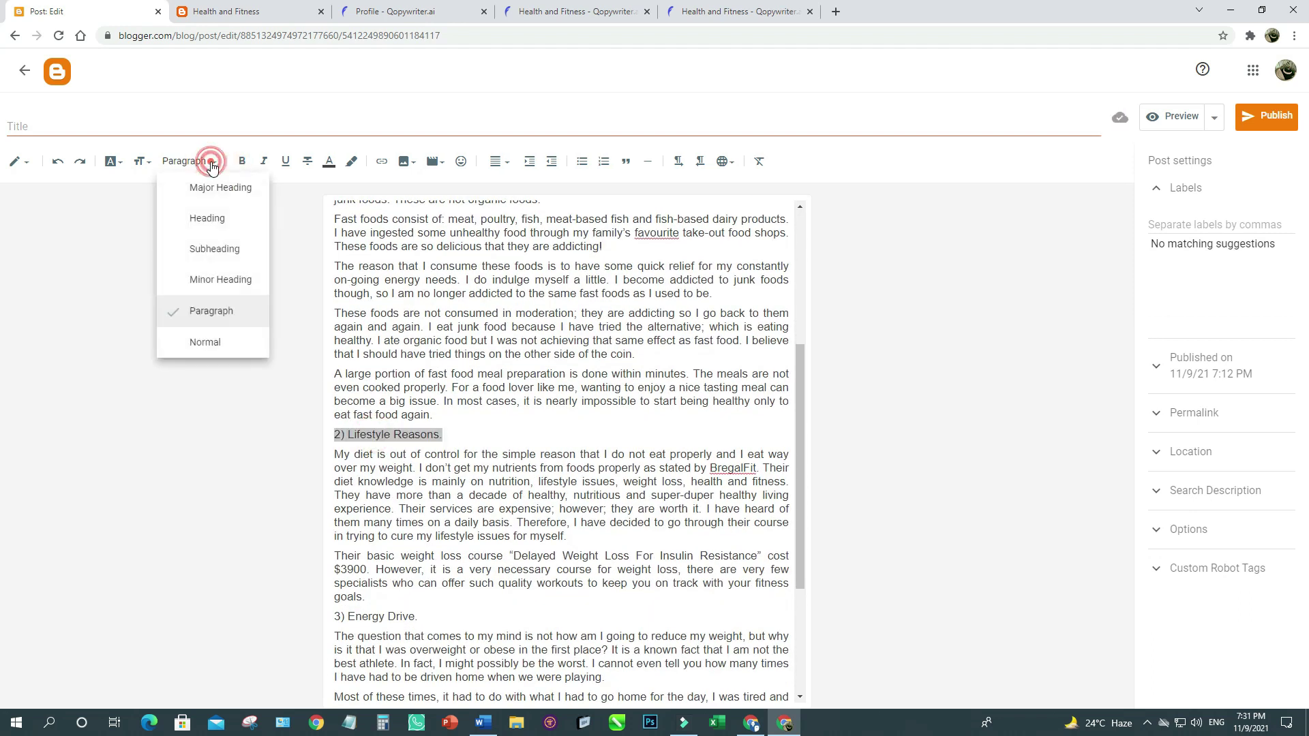
click(217, 221)
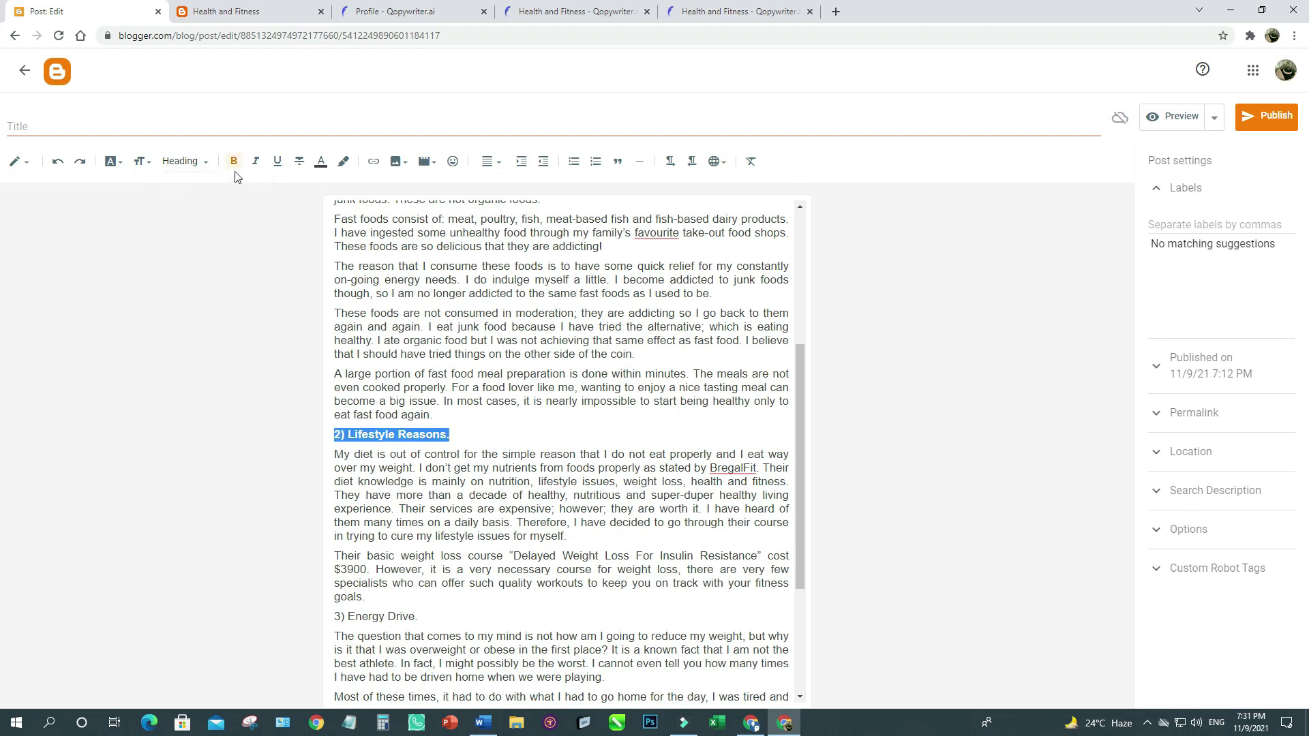
click(390, 279)
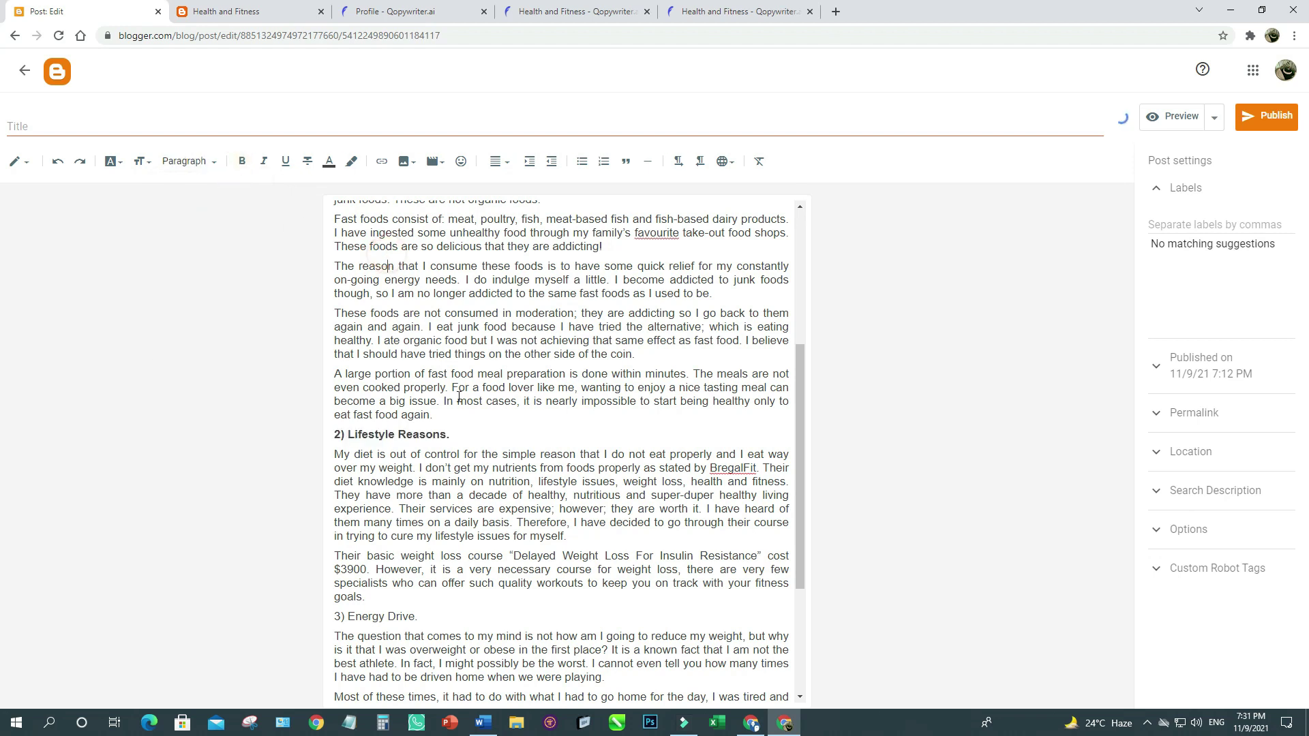
Make '3) Energy Drive.' and the line about the previous two reasons headings.
scroll(401, 415, down, 3)
triple_click(400, 417)
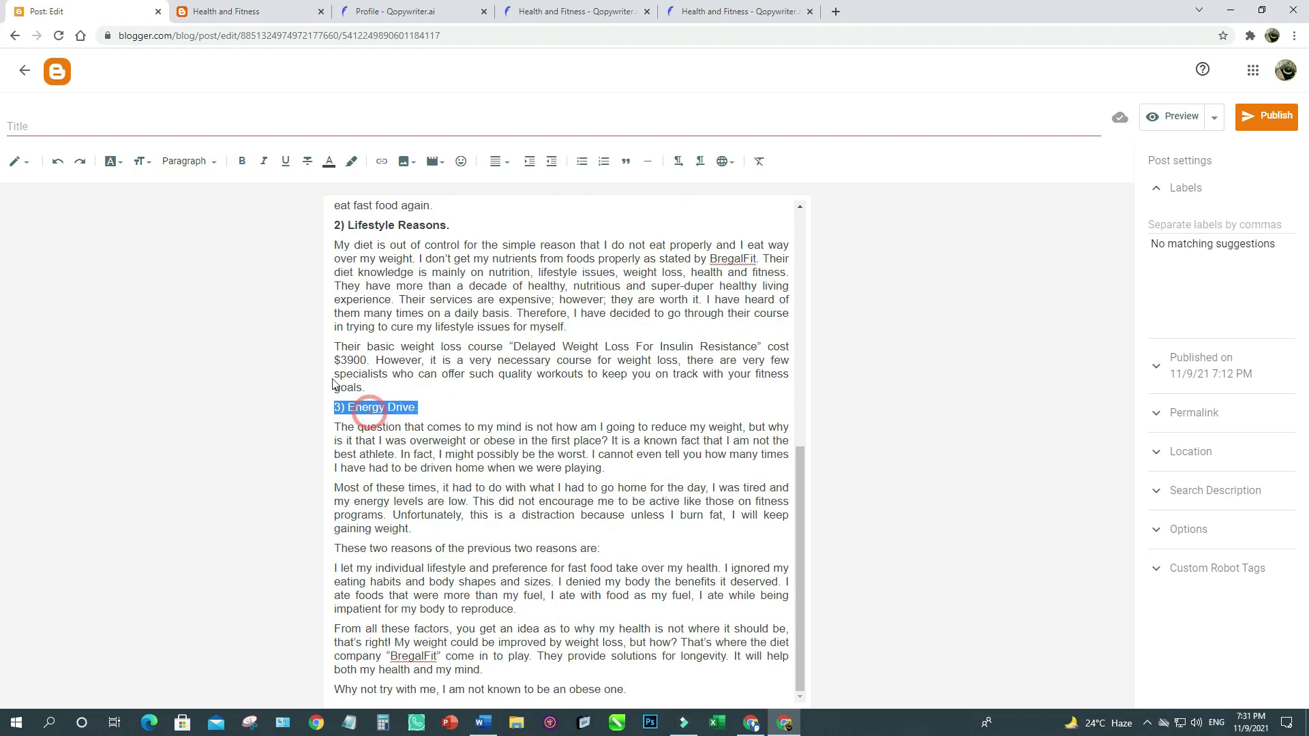
click(218, 162)
click(218, 217)
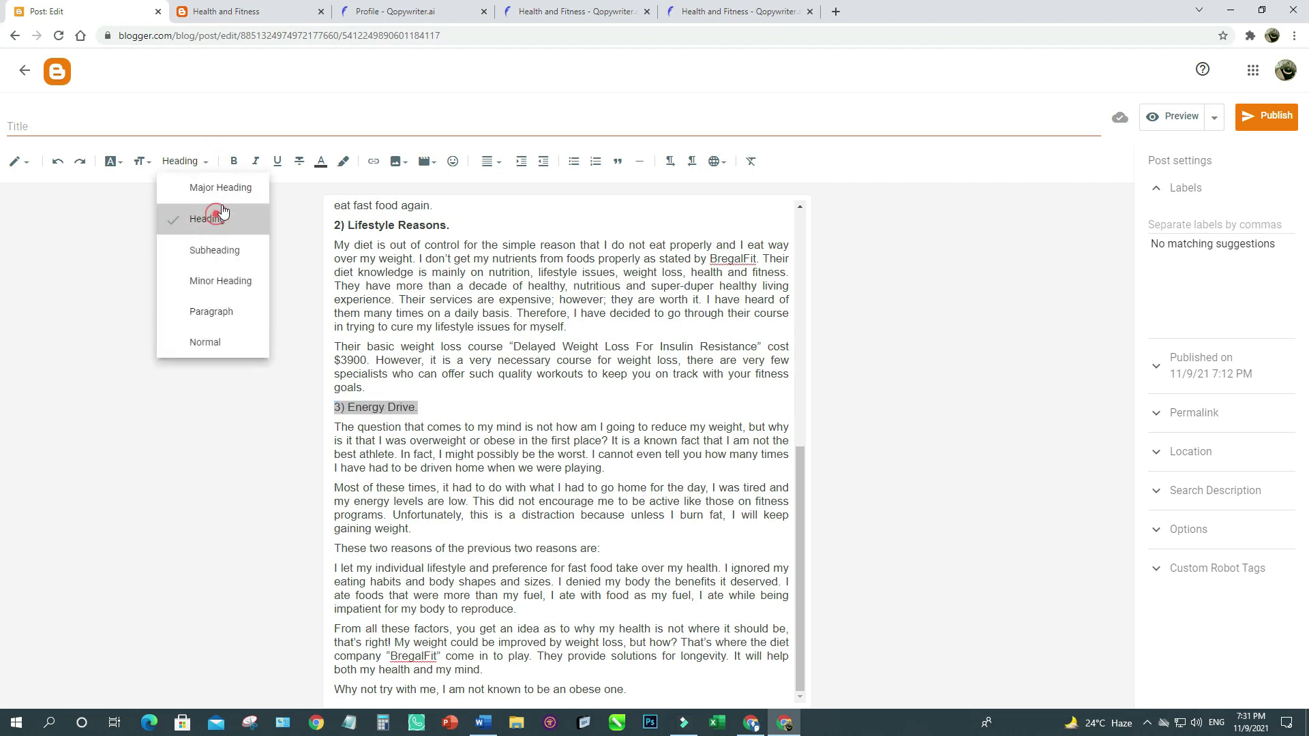
click(514, 484)
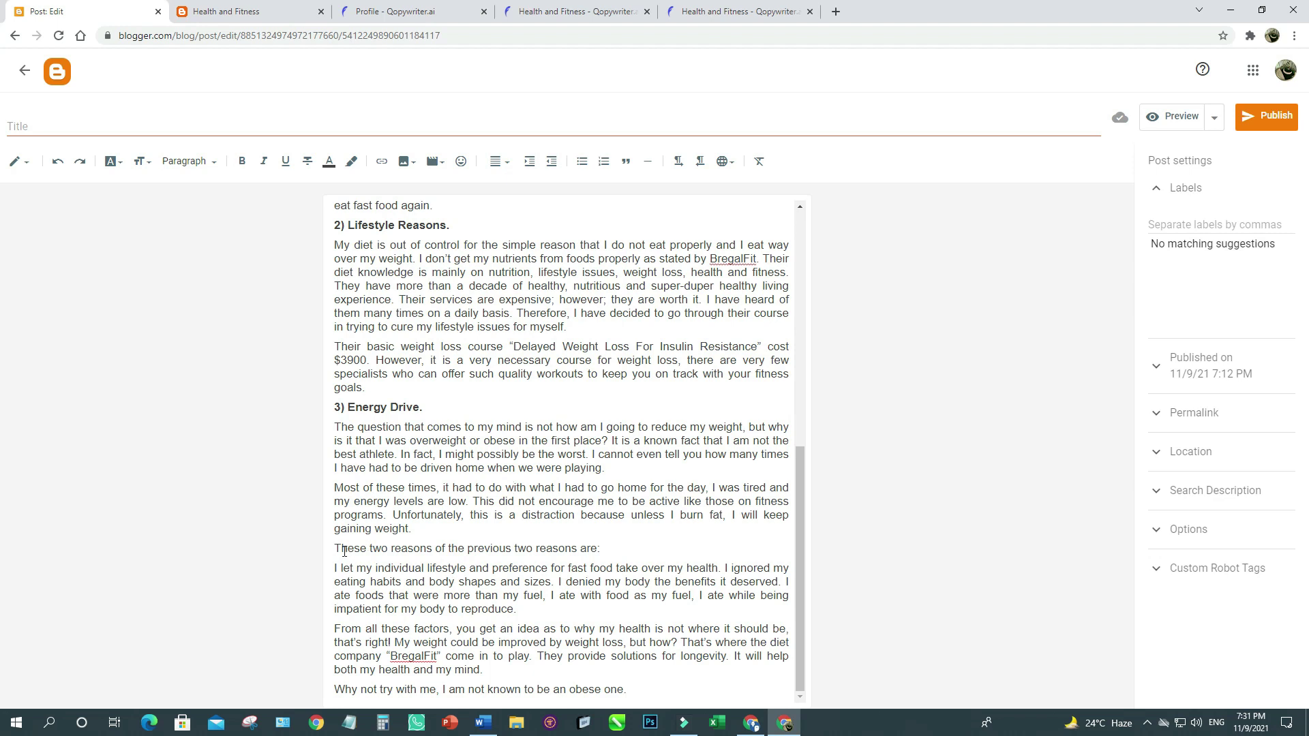
drag(336, 549, 606, 545)
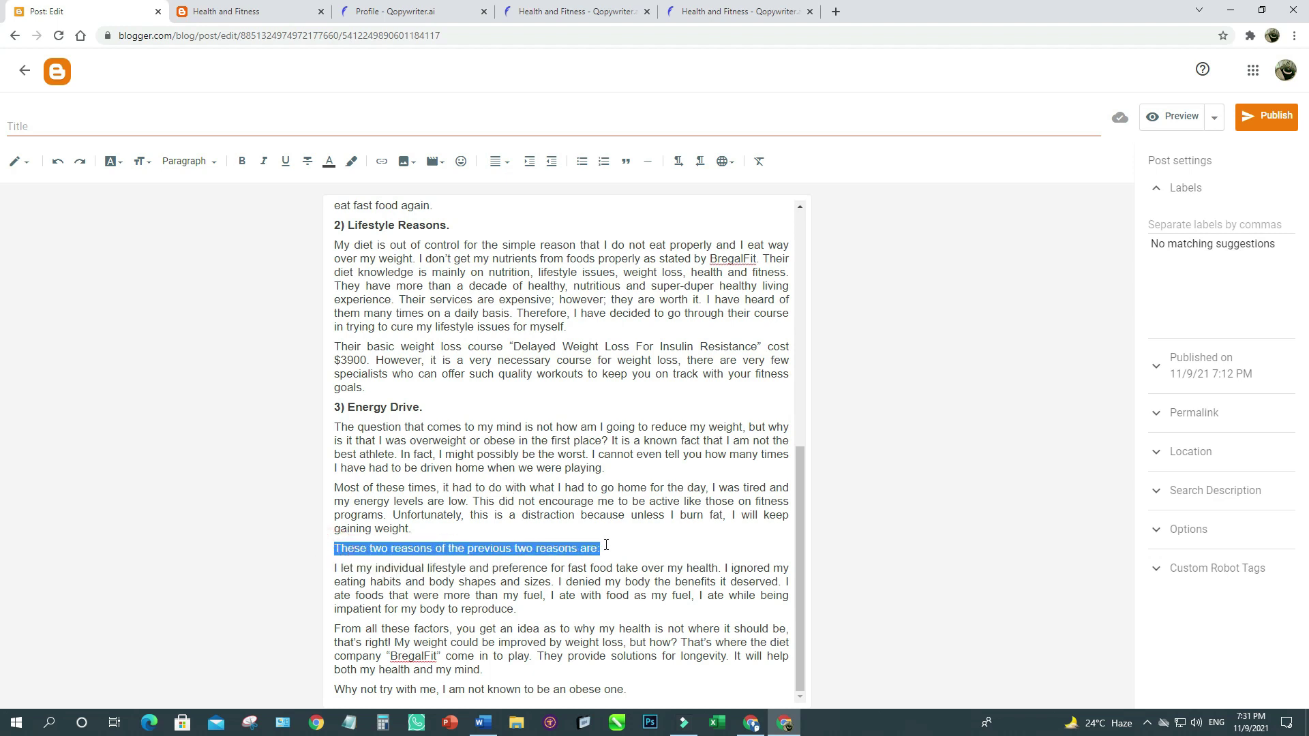
click(213, 163)
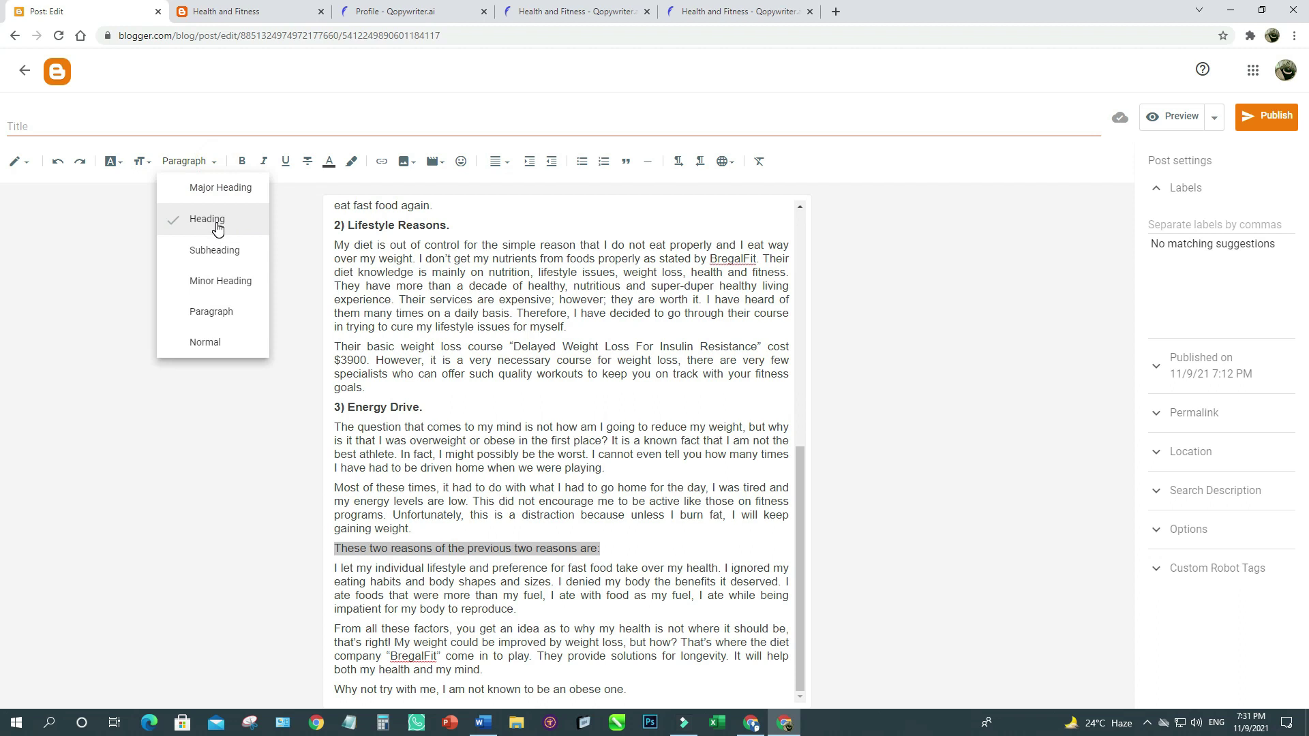
click(217, 228)
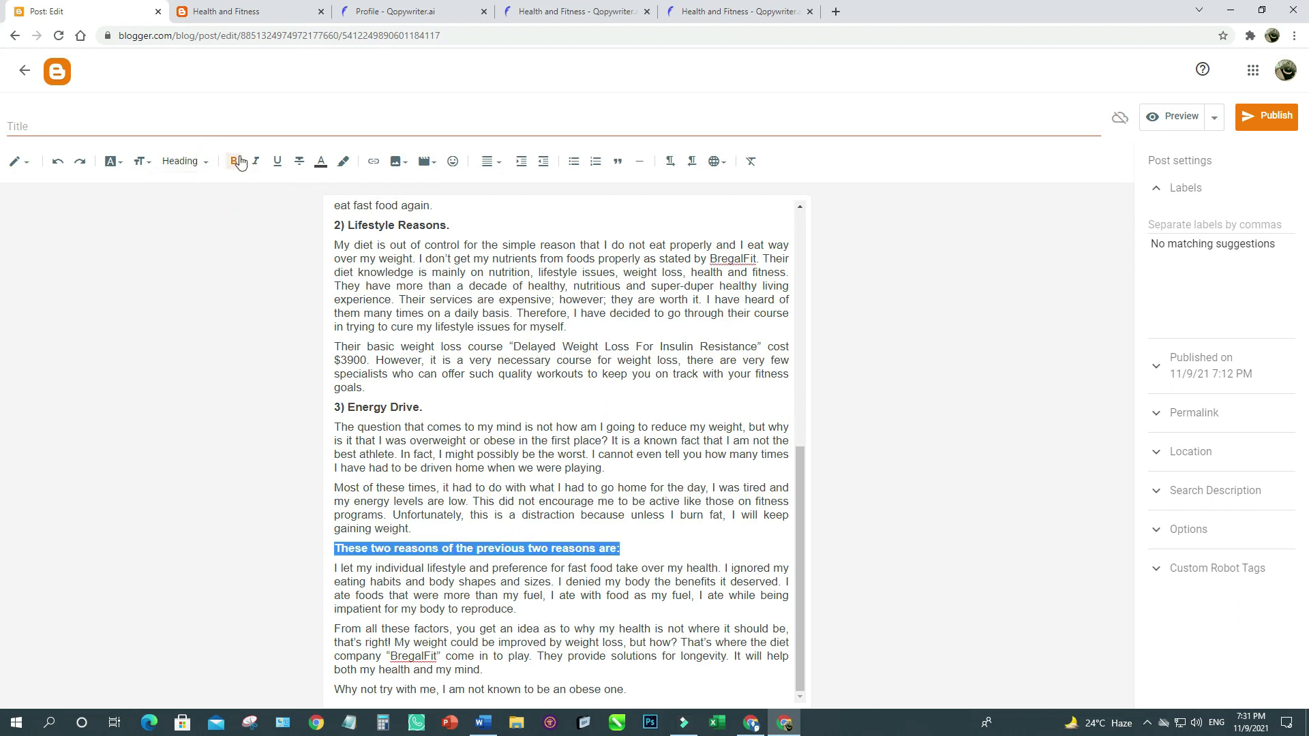
click(457, 440)
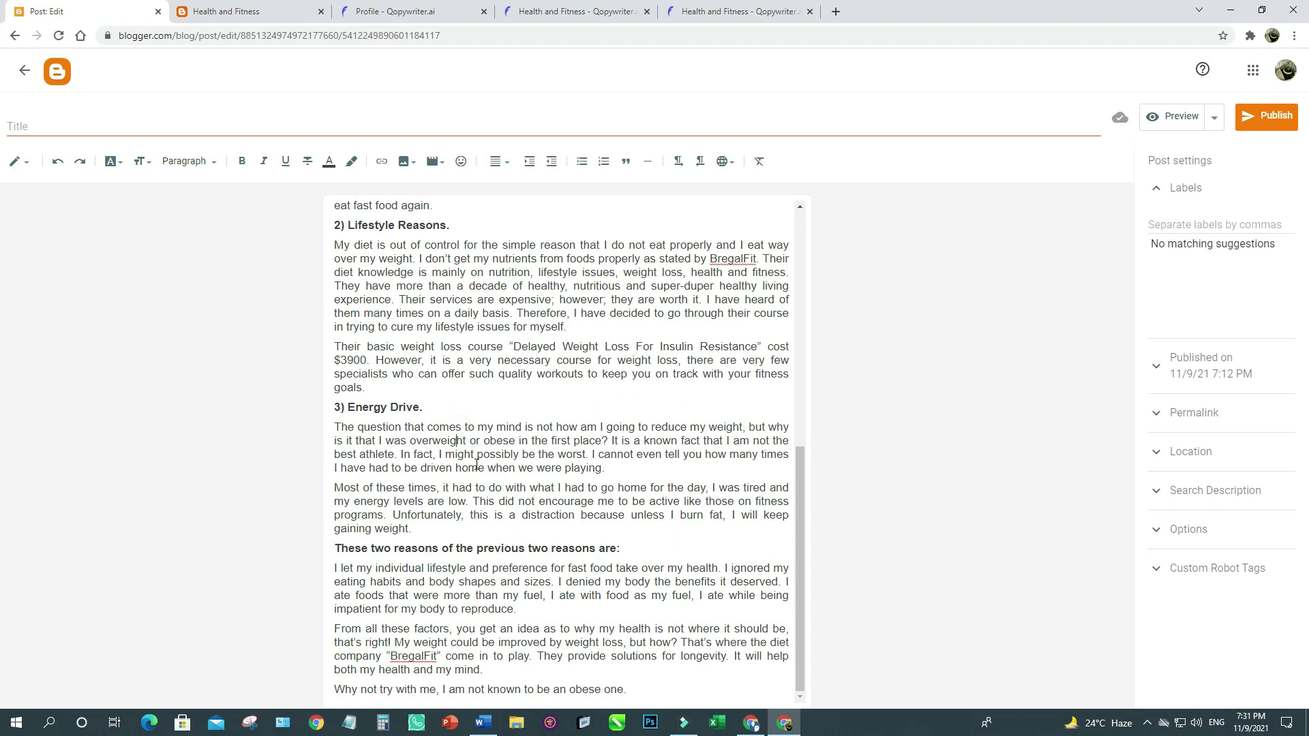
scroll(476, 464, up, 7)
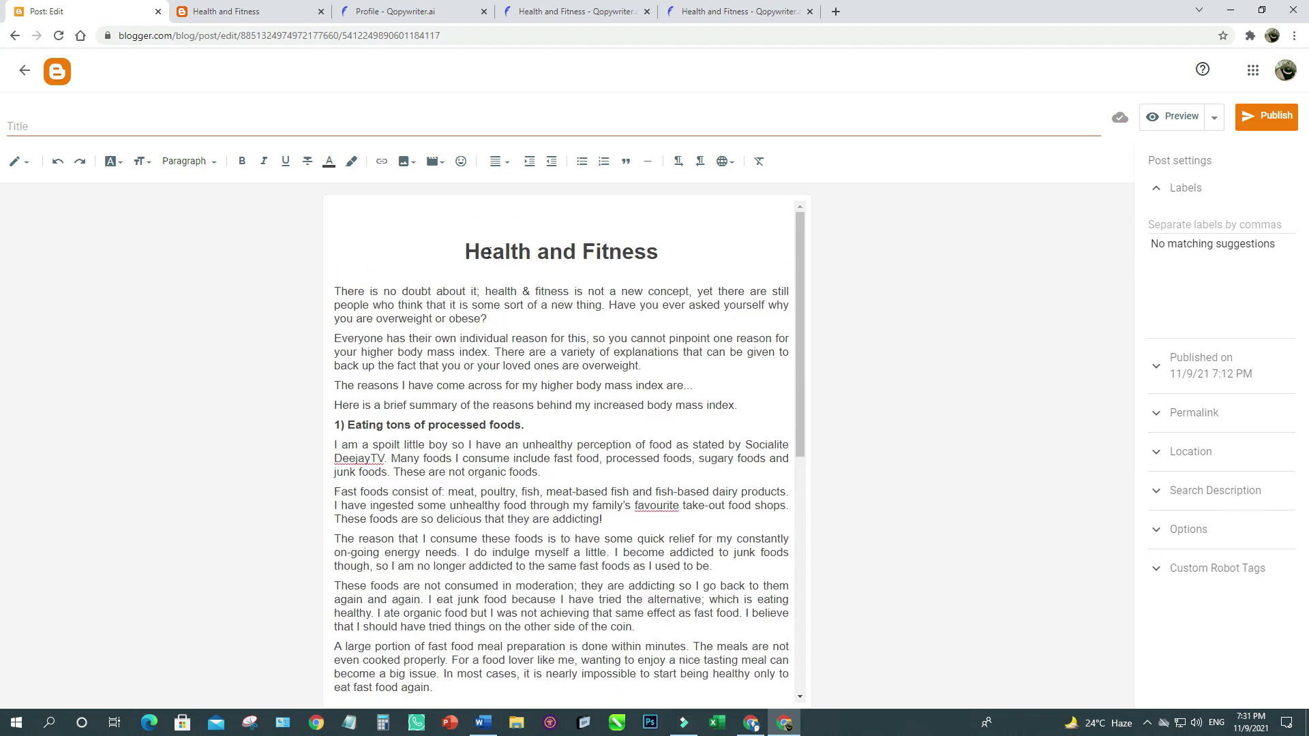
Set the post title to 'Health and Fitness' by pasting the heading text.
drag(465, 251, 654, 247)
key(ctrl+c)
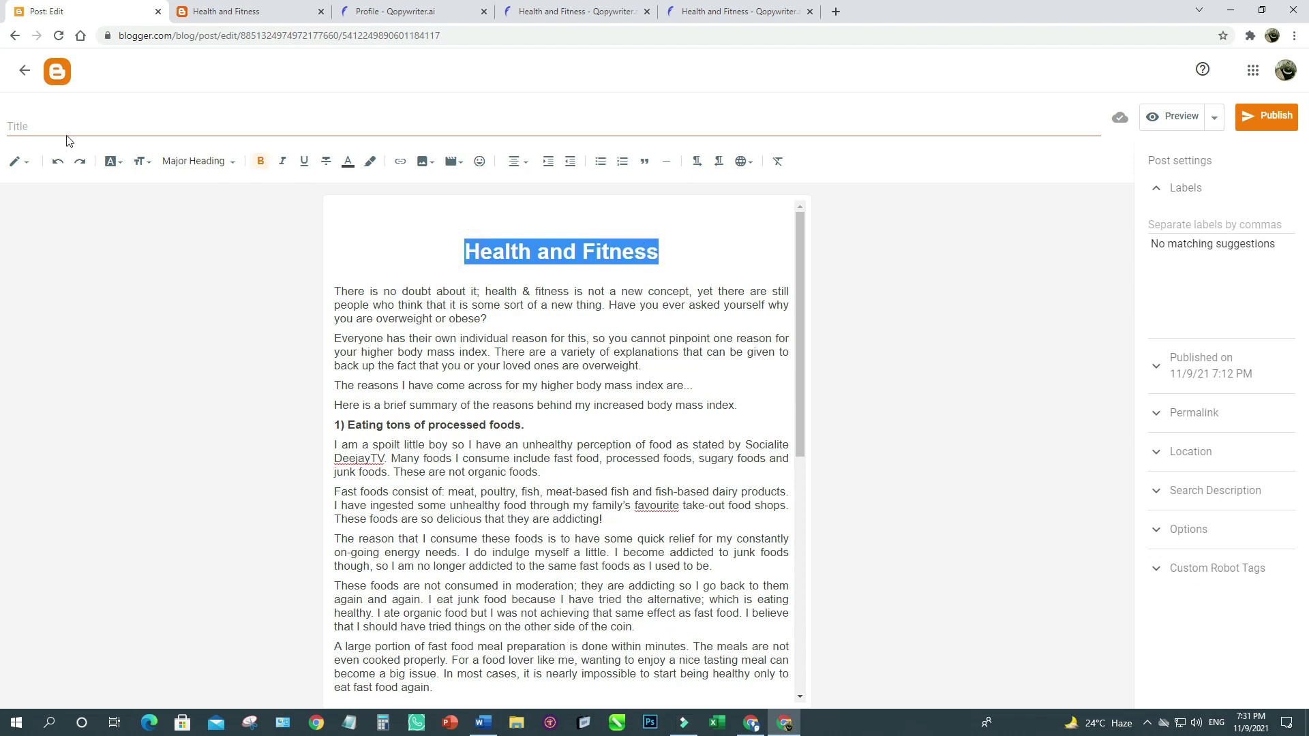
click(47, 128)
key(ctrl+v)
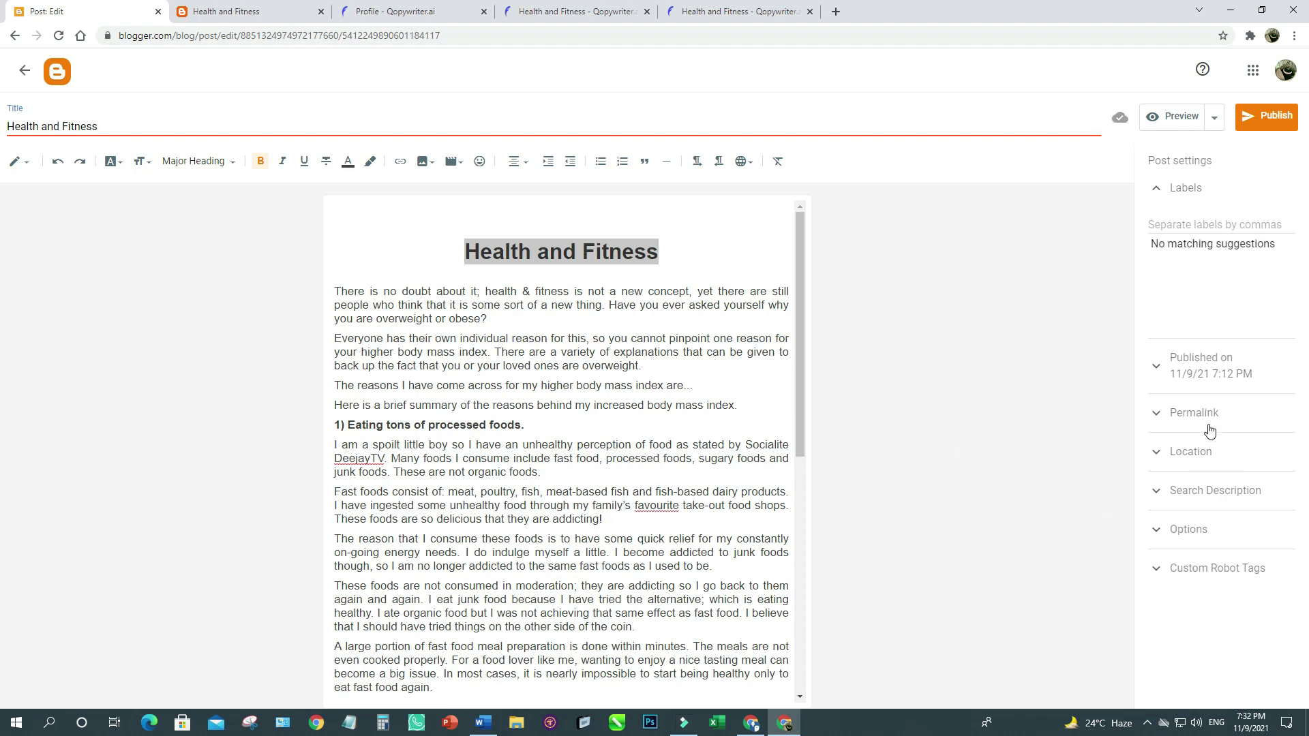
Give the post a custom permalink of 'Health and Fitness'.
click(1191, 415)
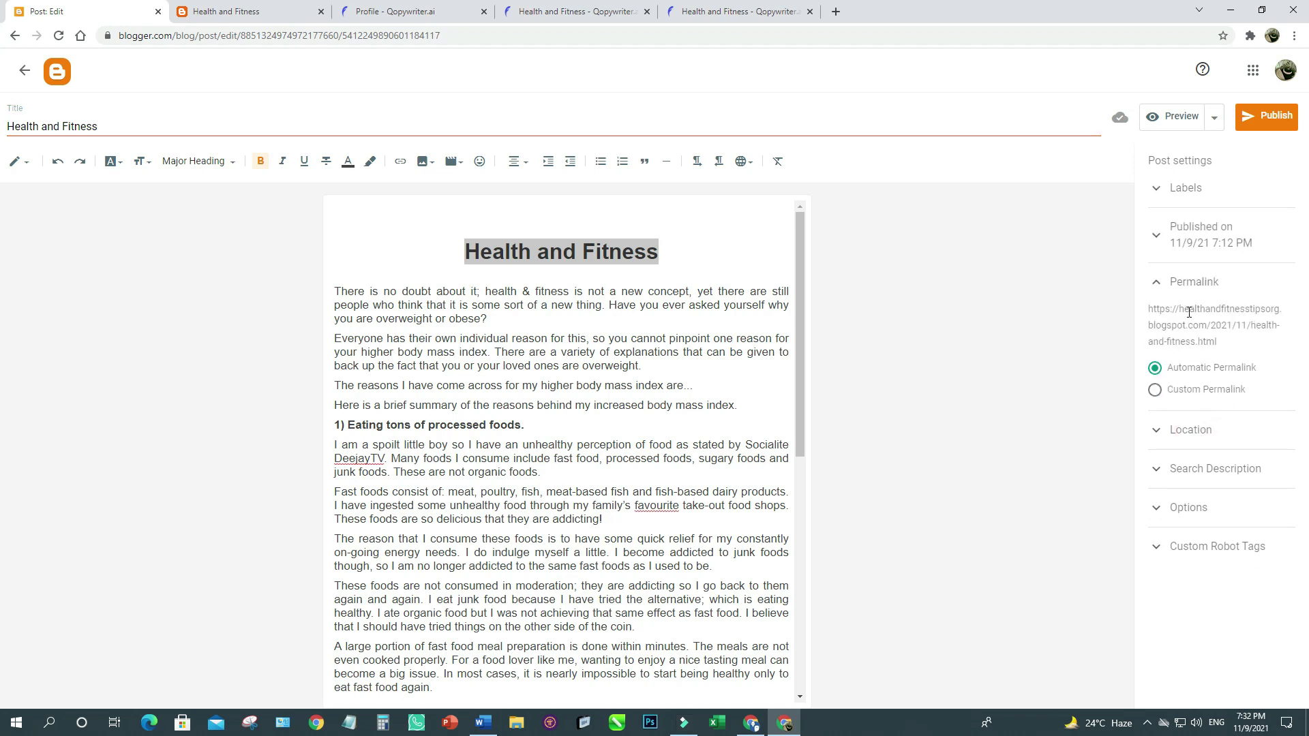
click(1154, 391)
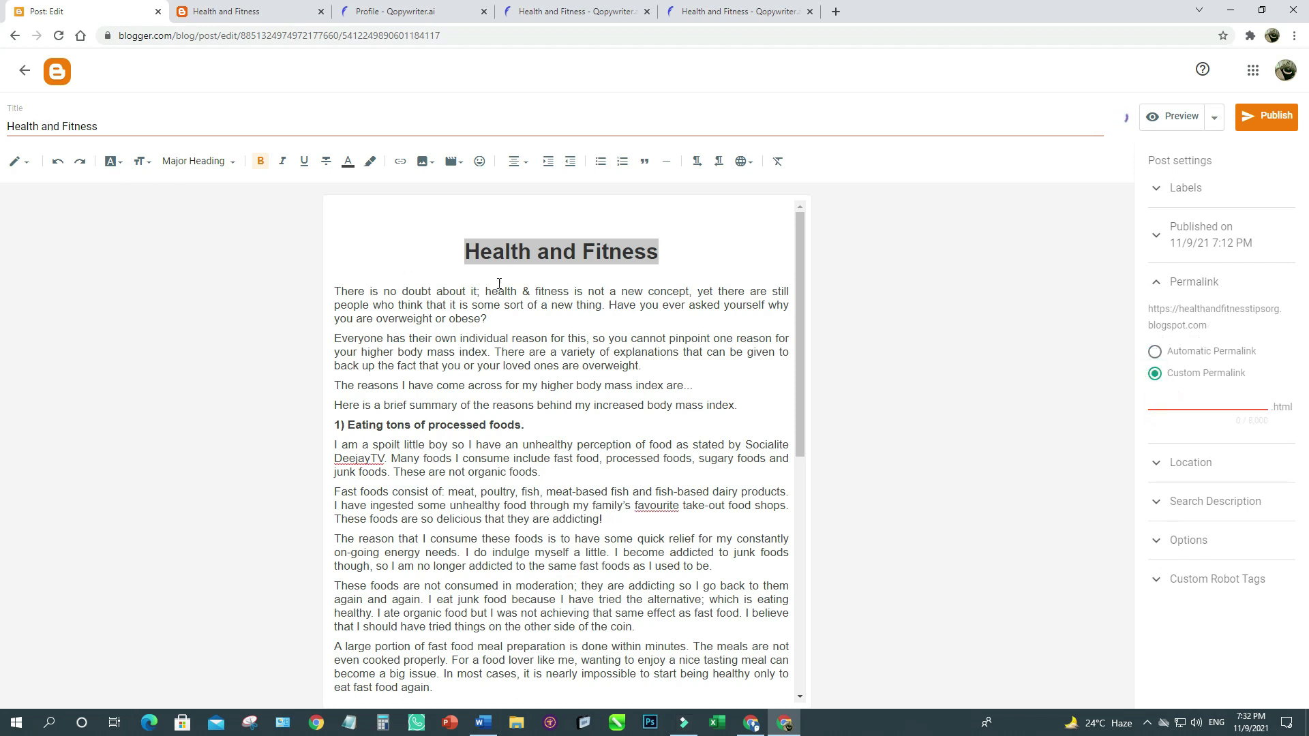
key(ctrl+v)
click(1249, 399)
click(636, 432)
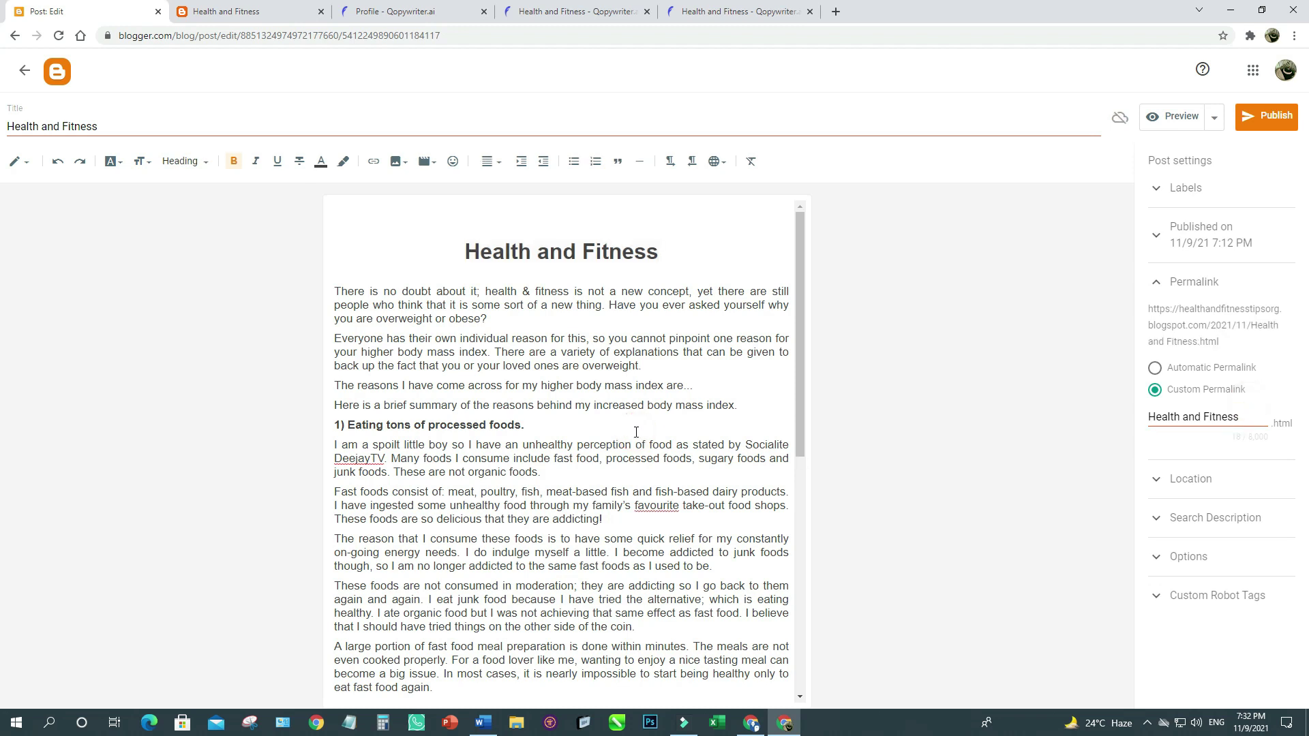
scroll(636, 432, down, 5)
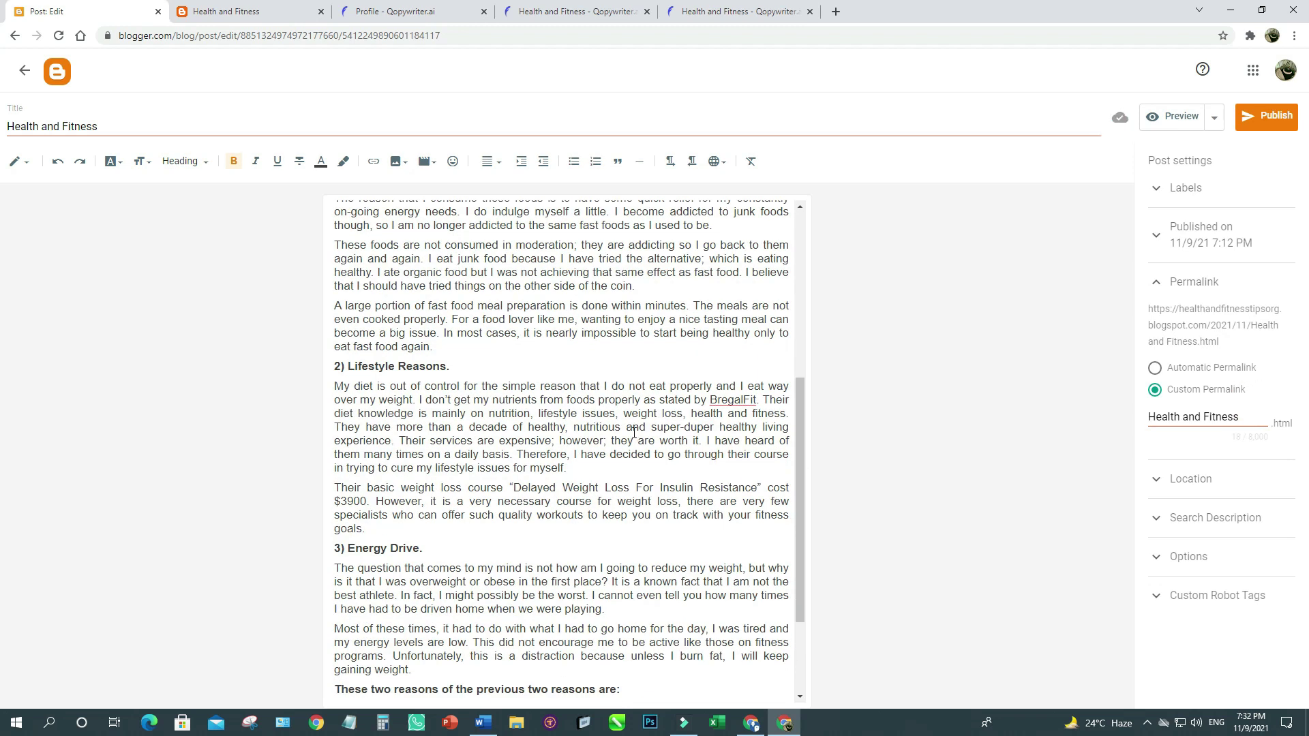
scroll(634, 432, up, 5)
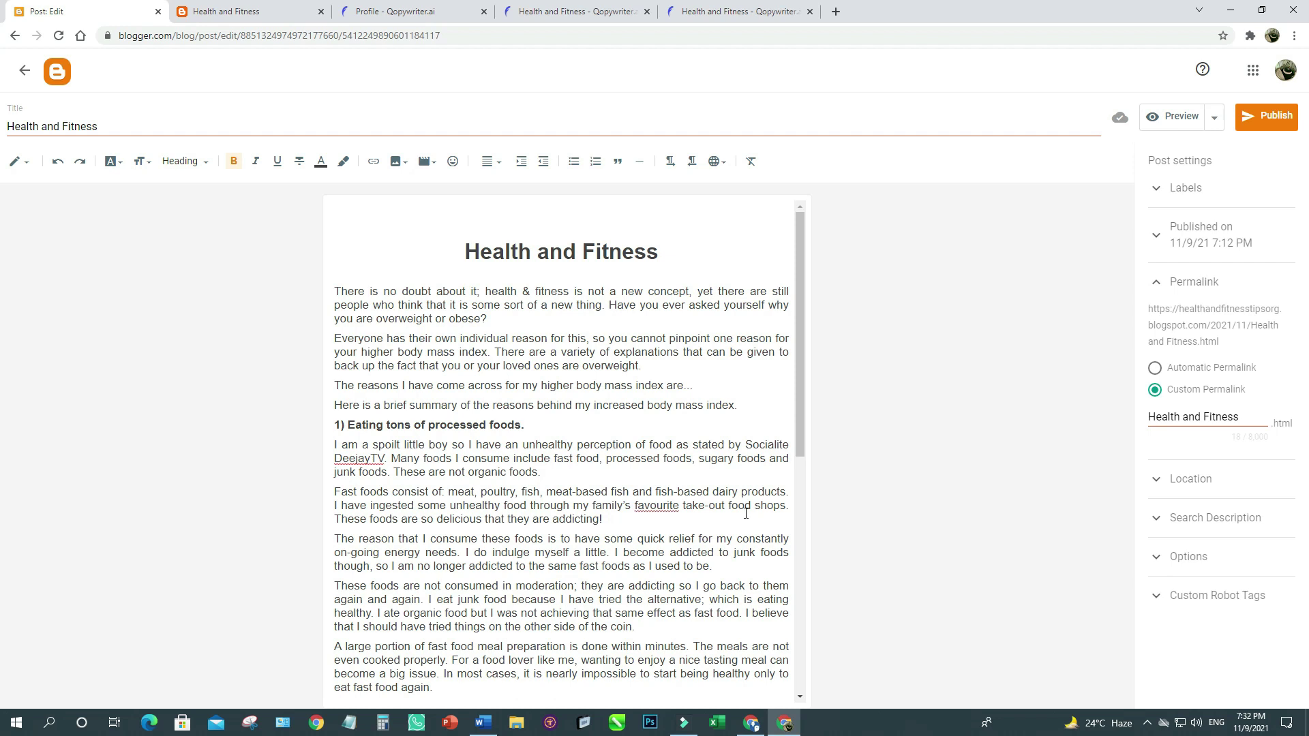
Go to the smallseotools website in a new Chrome tab.
click(835, 11)
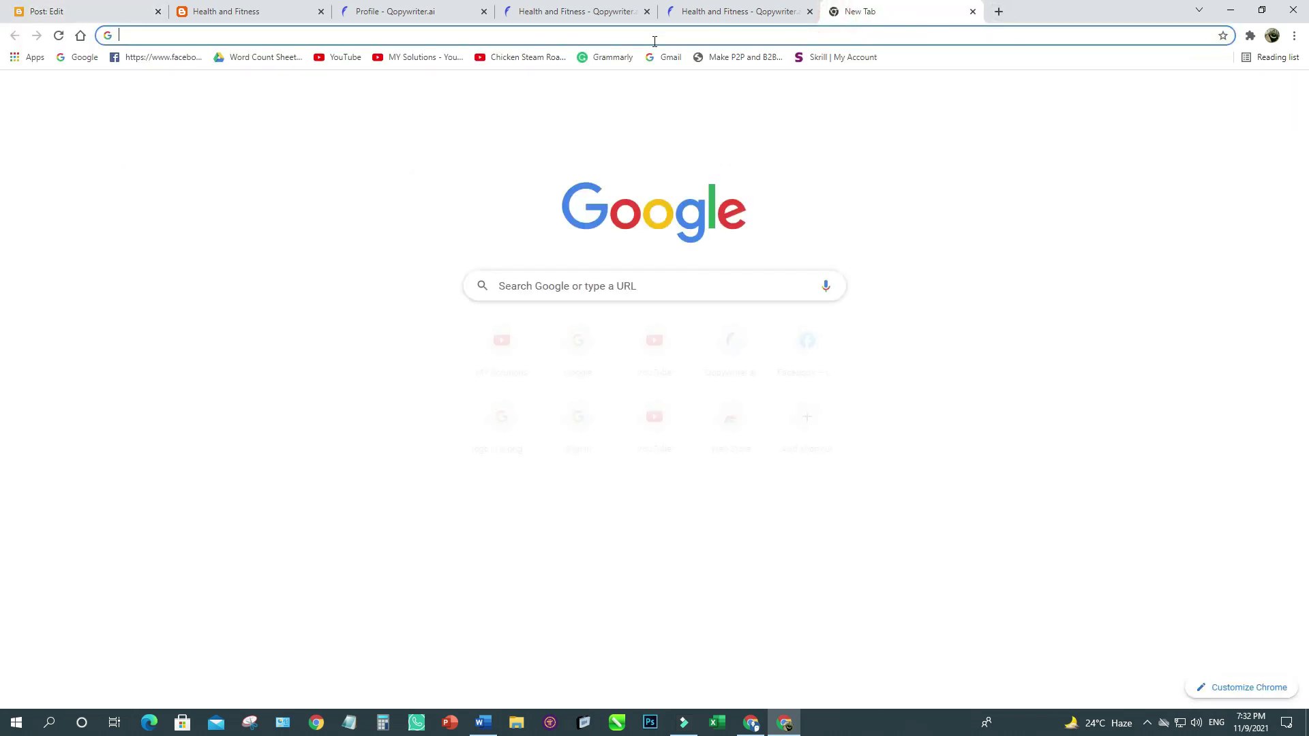
click(587, 33)
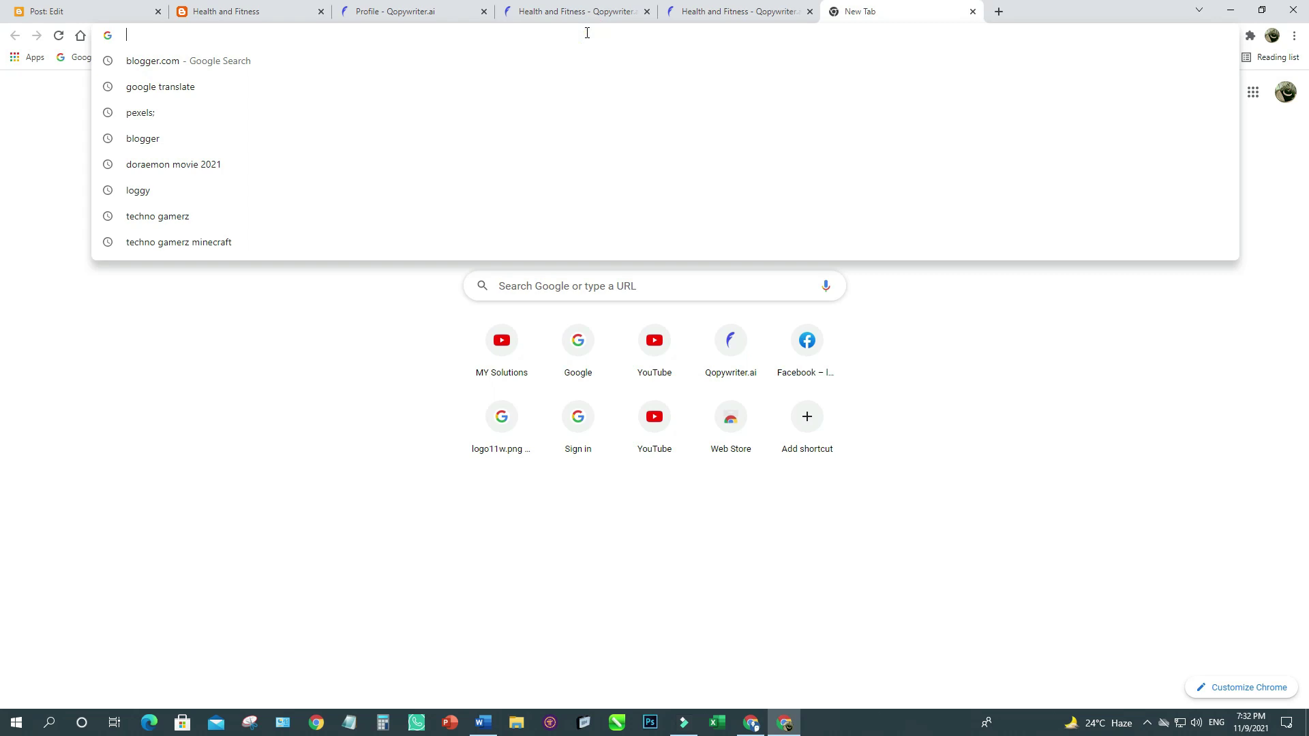
text(small)
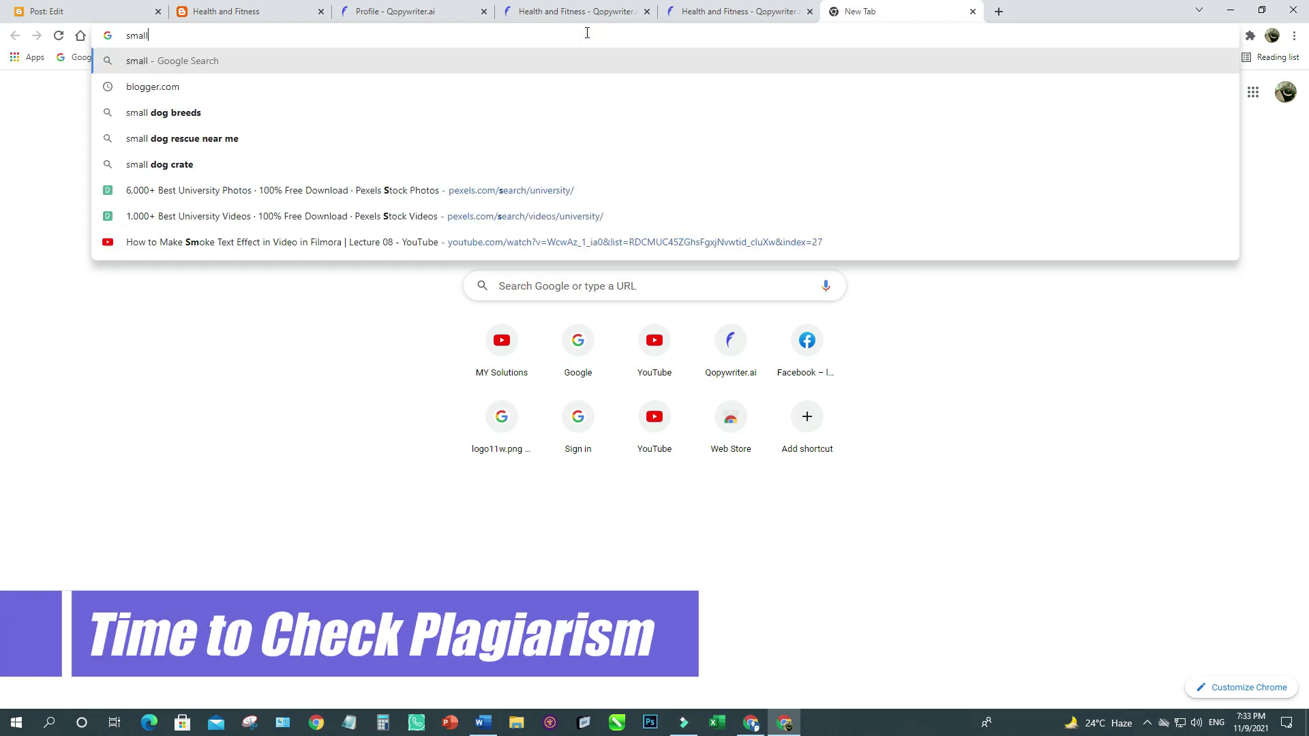
text(seotool)
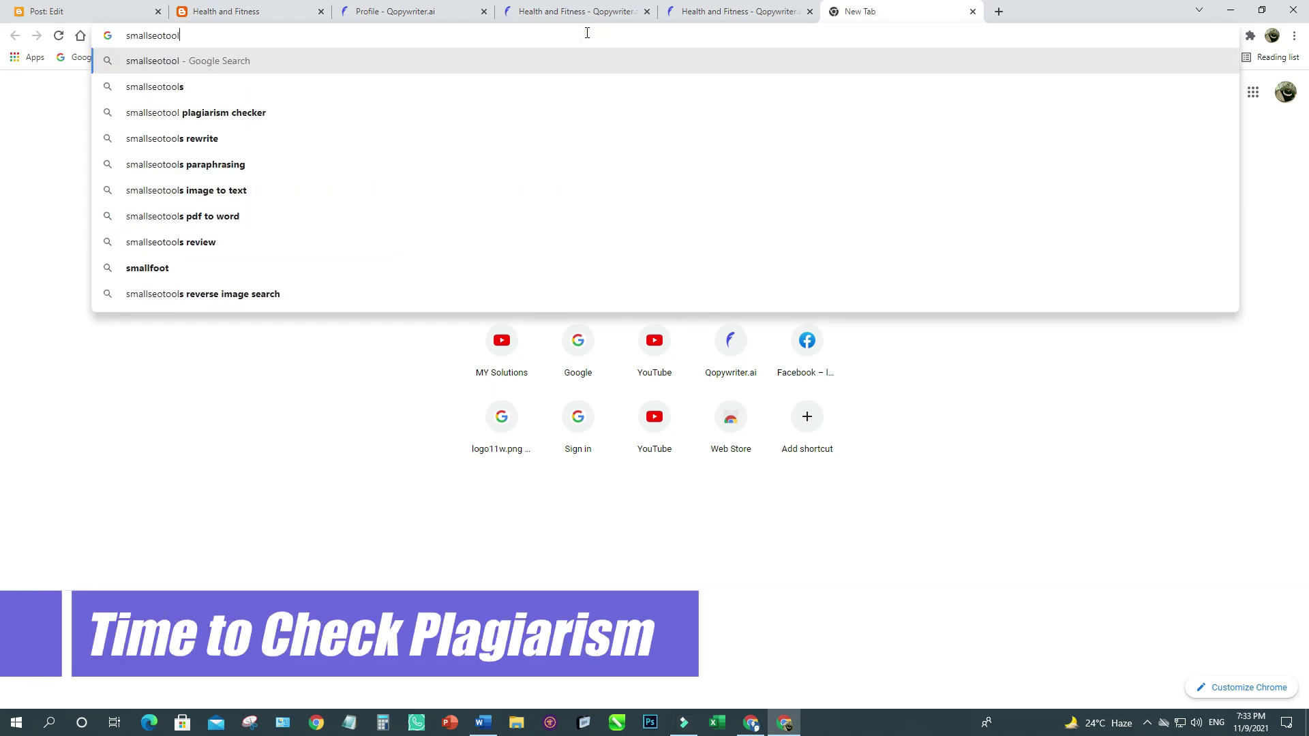
text(s)
key(Return)
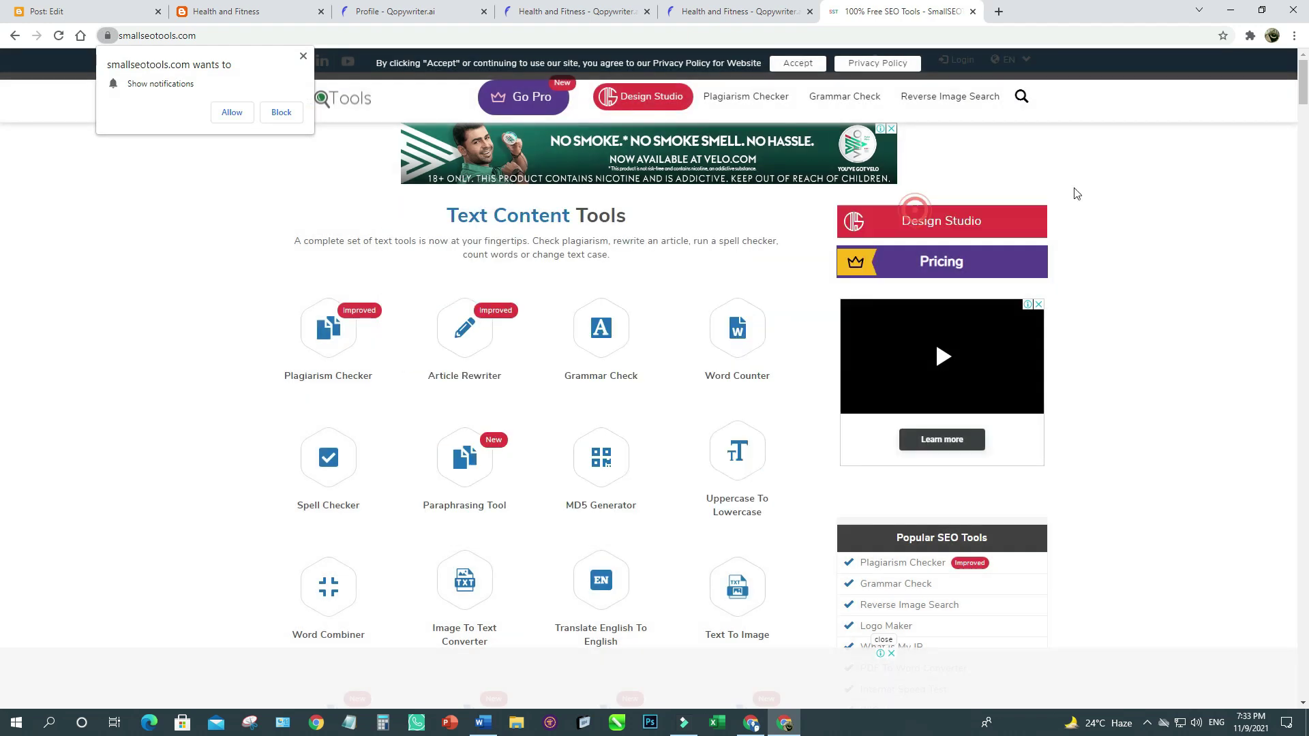
Dismiss the Grammarly popup, notification request and cookie notice on SmallSEOTools.
click(913, 213)
click(1129, 175)
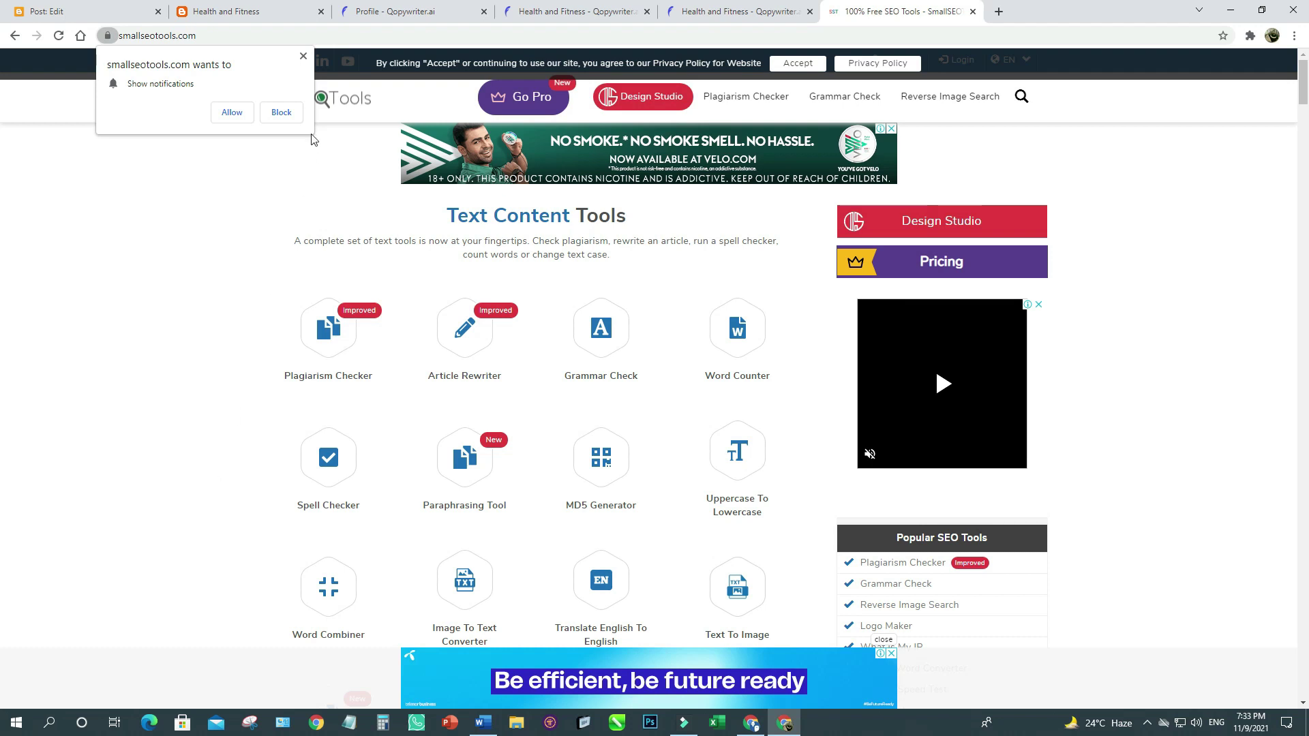
click(303, 57)
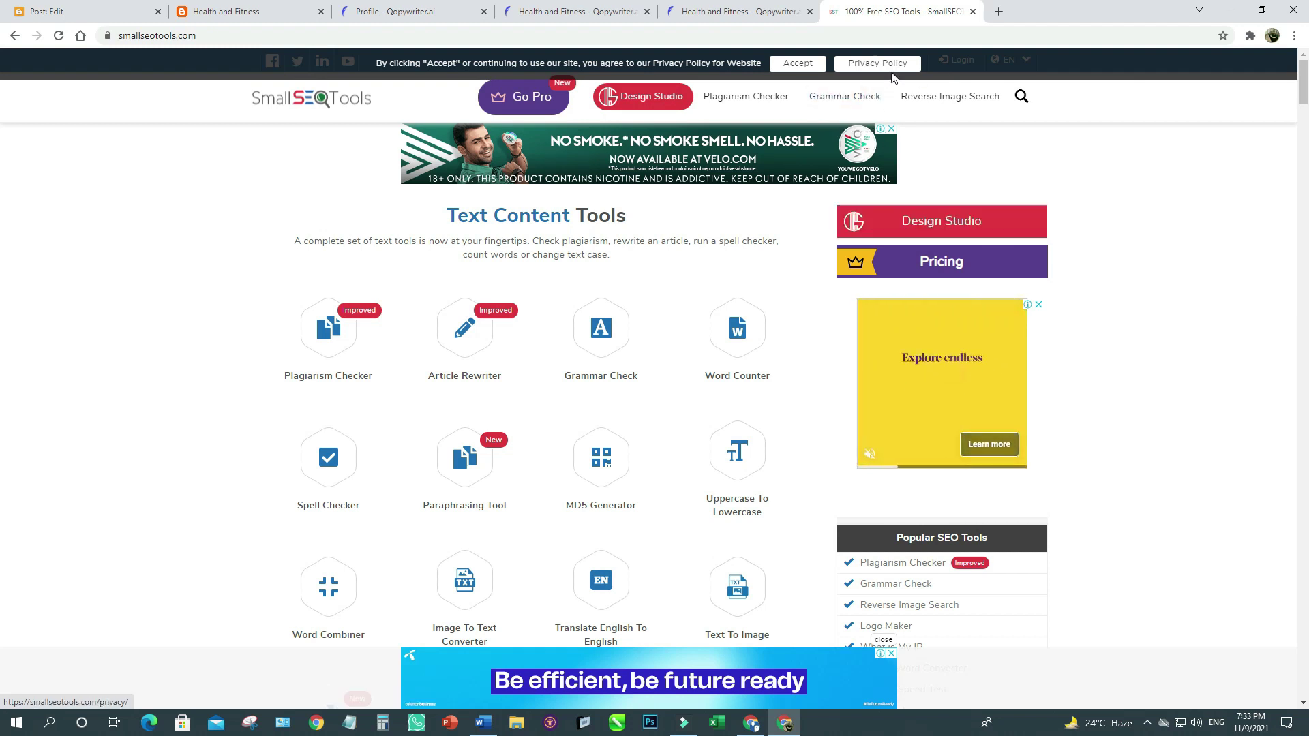
click(811, 63)
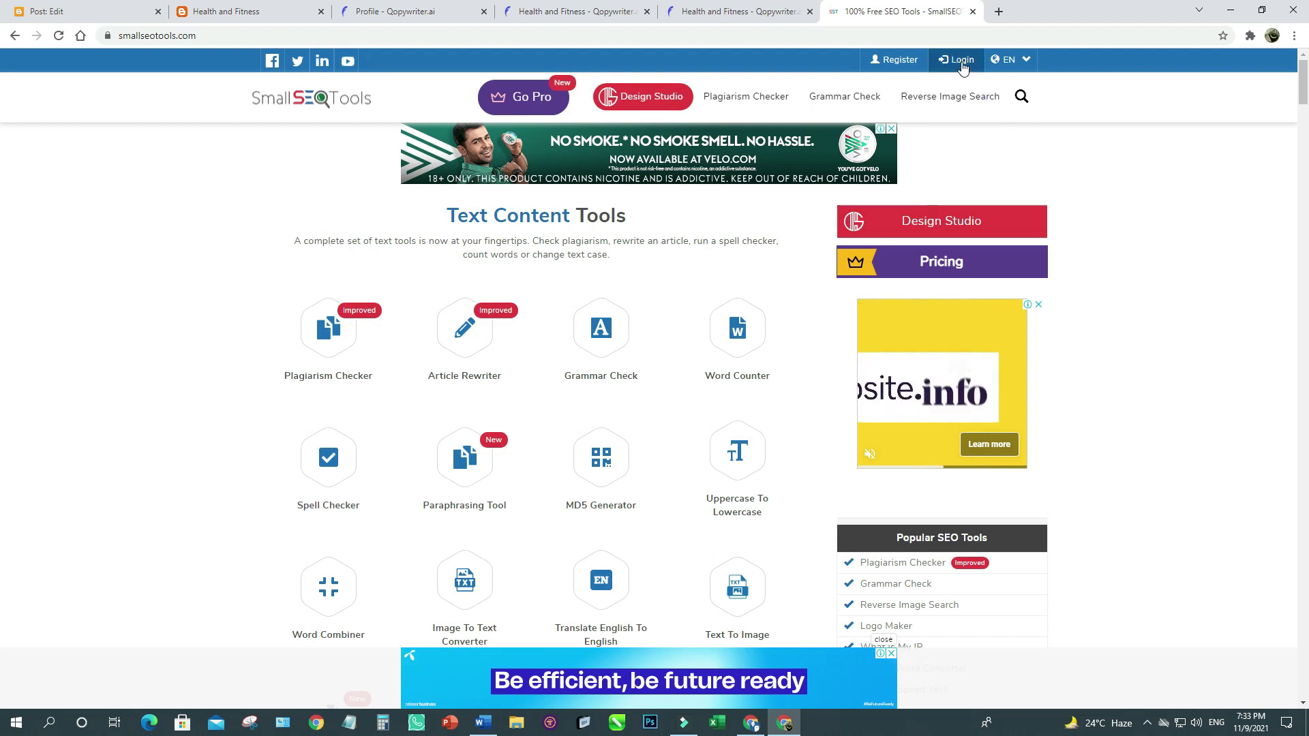
On the registration page, fill in the full name and the saved email and password.
click(900, 62)
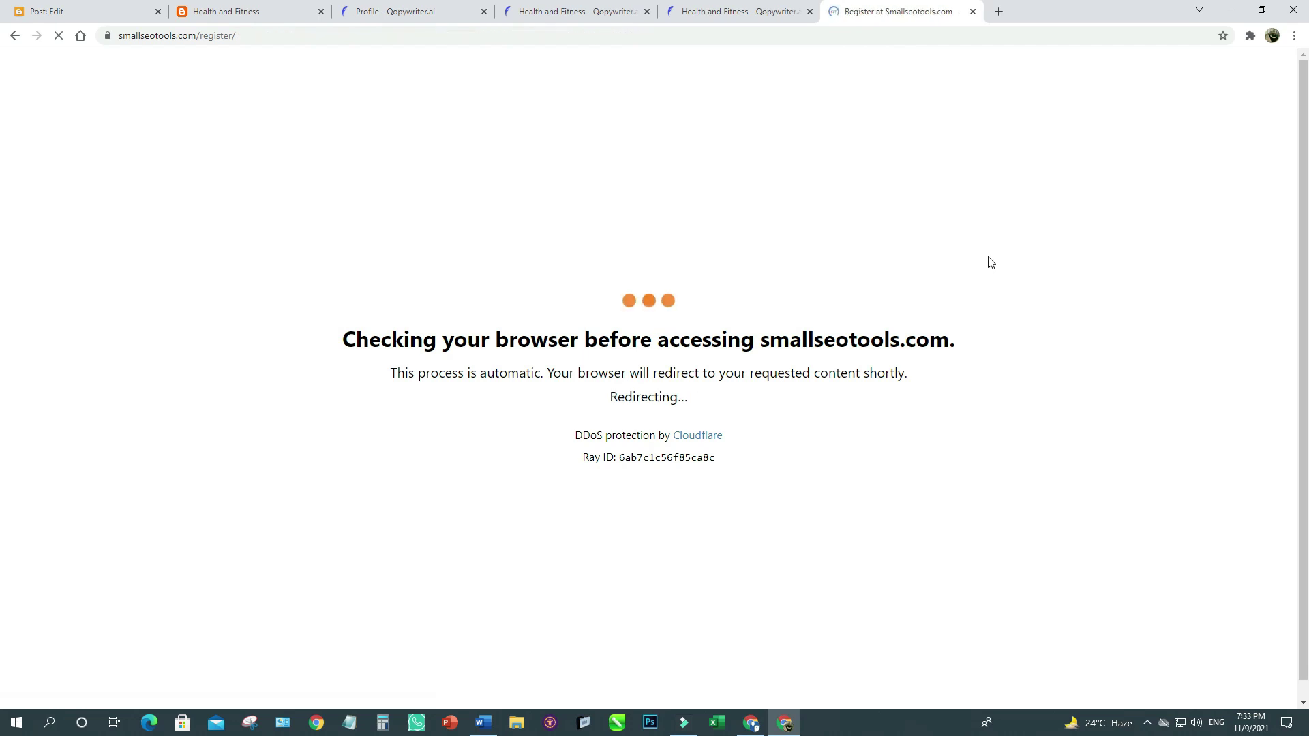
click(240, 139)
text(Muhammad)
key(Down)
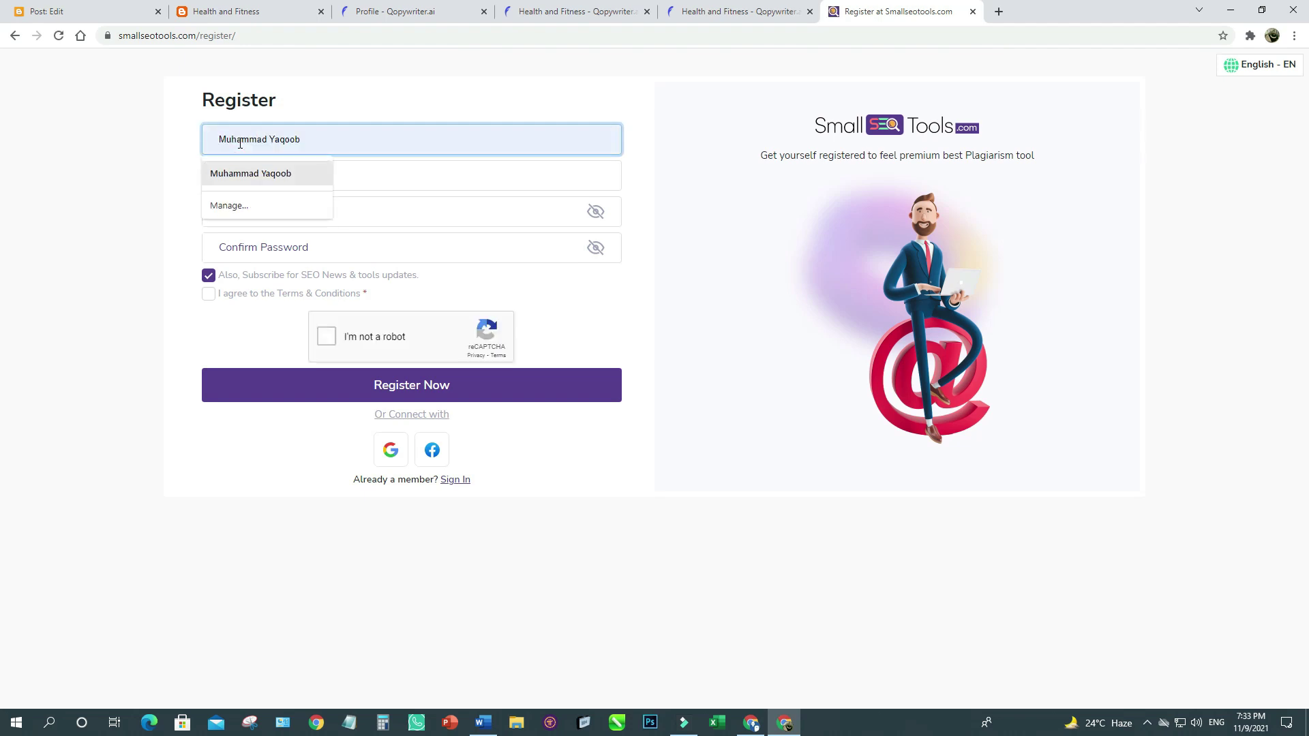
key(Tab)
text(ya)
click(235, 205)
Accept the terms, pass the robot check, submit the registration, and open a new tab.
click(208, 293)
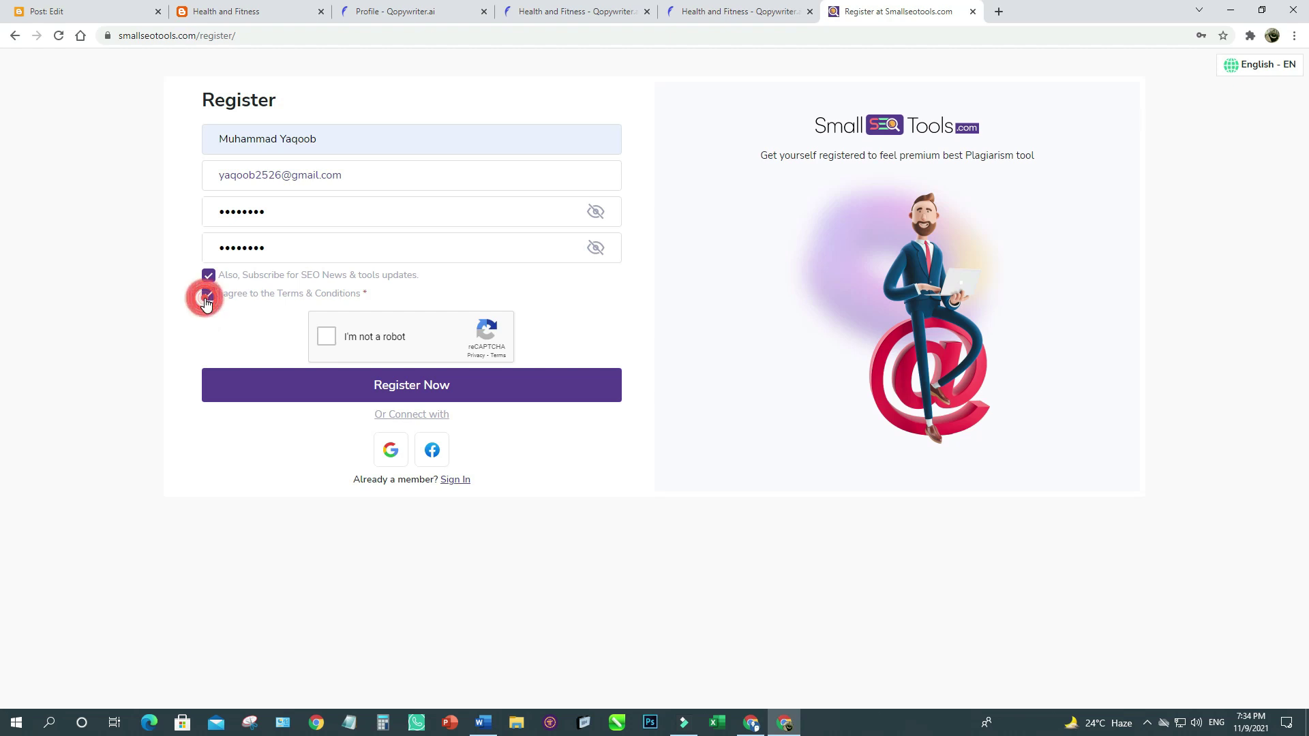
click(327, 344)
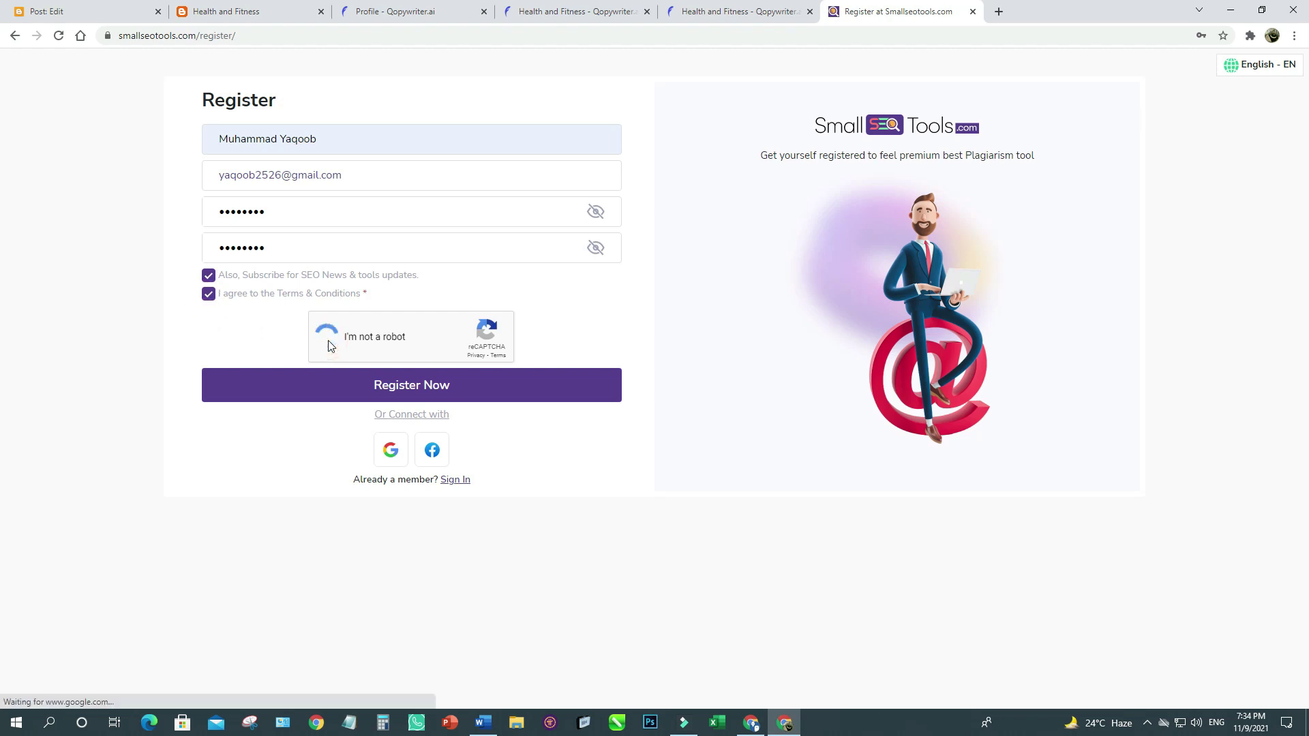
click(403, 392)
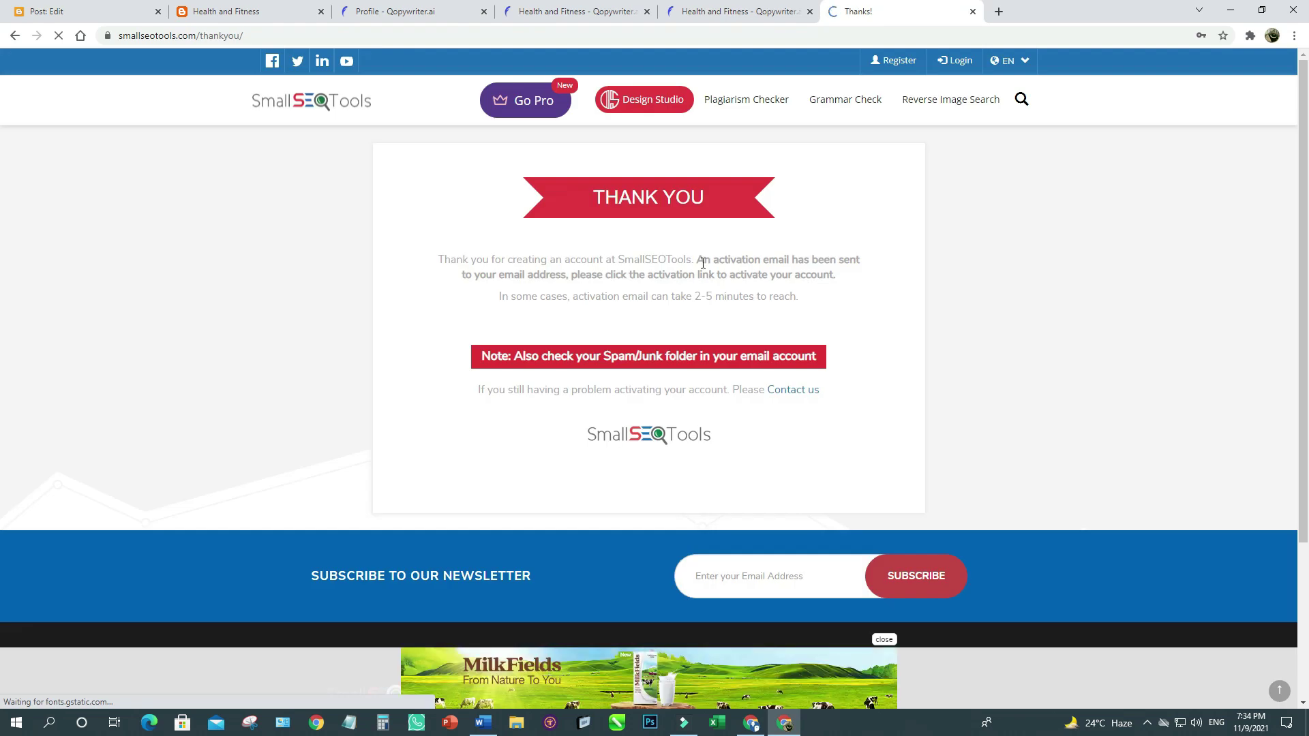
drag(699, 257, 845, 276)
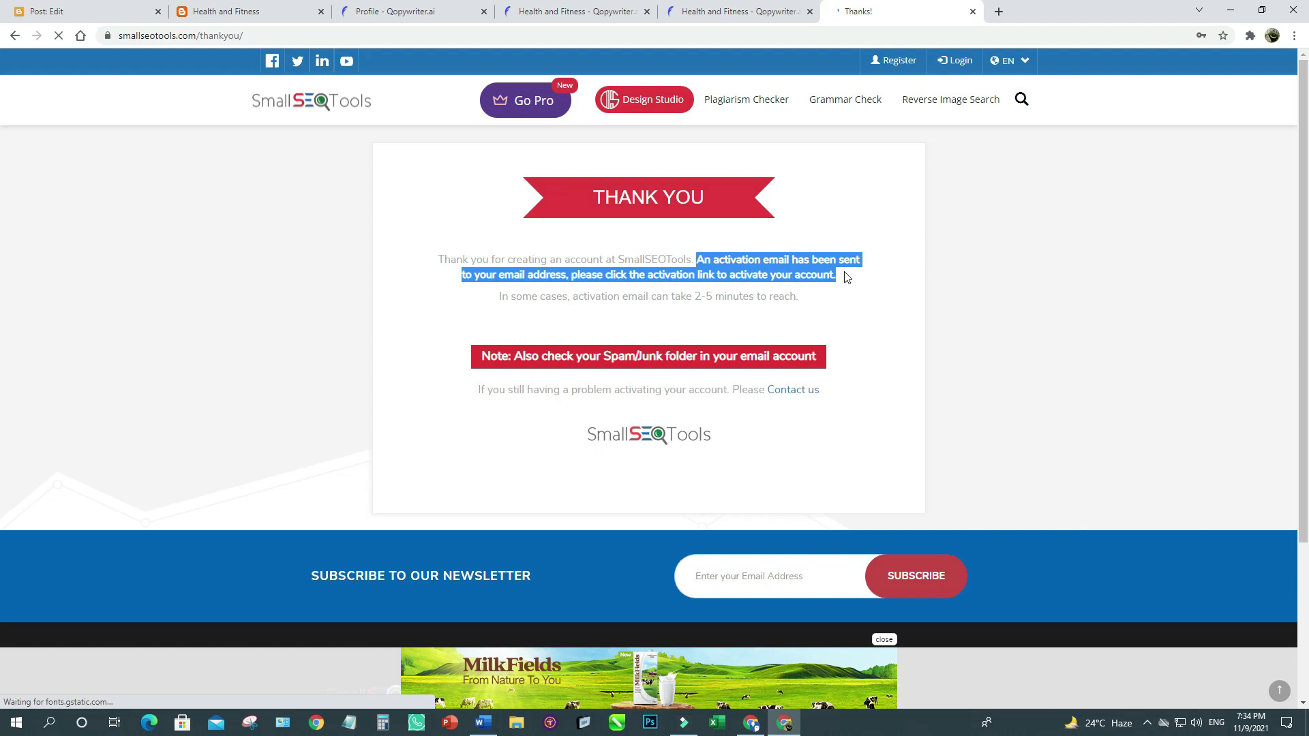
click(845, 282)
click(998, 16)
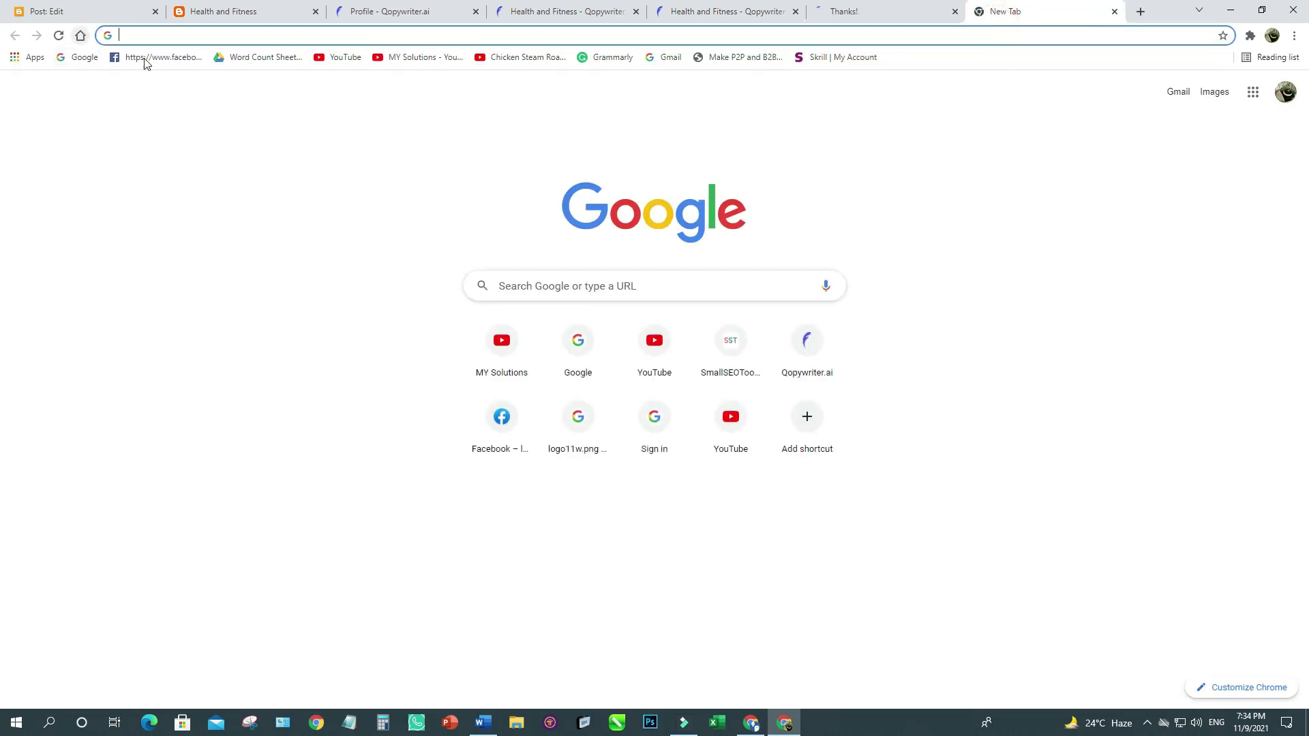
In Gmail's Updates tab, open the SmallSeoTools Activation email and click Verify Email.
click(1175, 93)
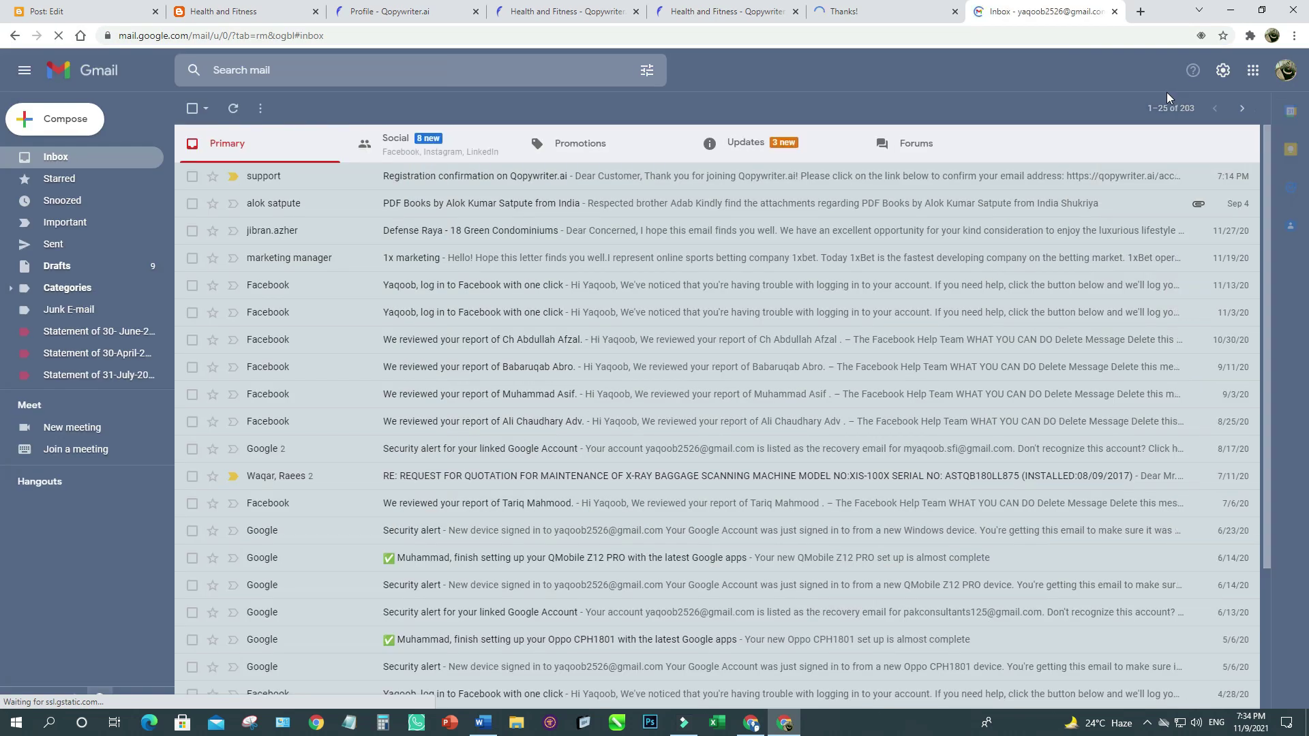
click(862, 157)
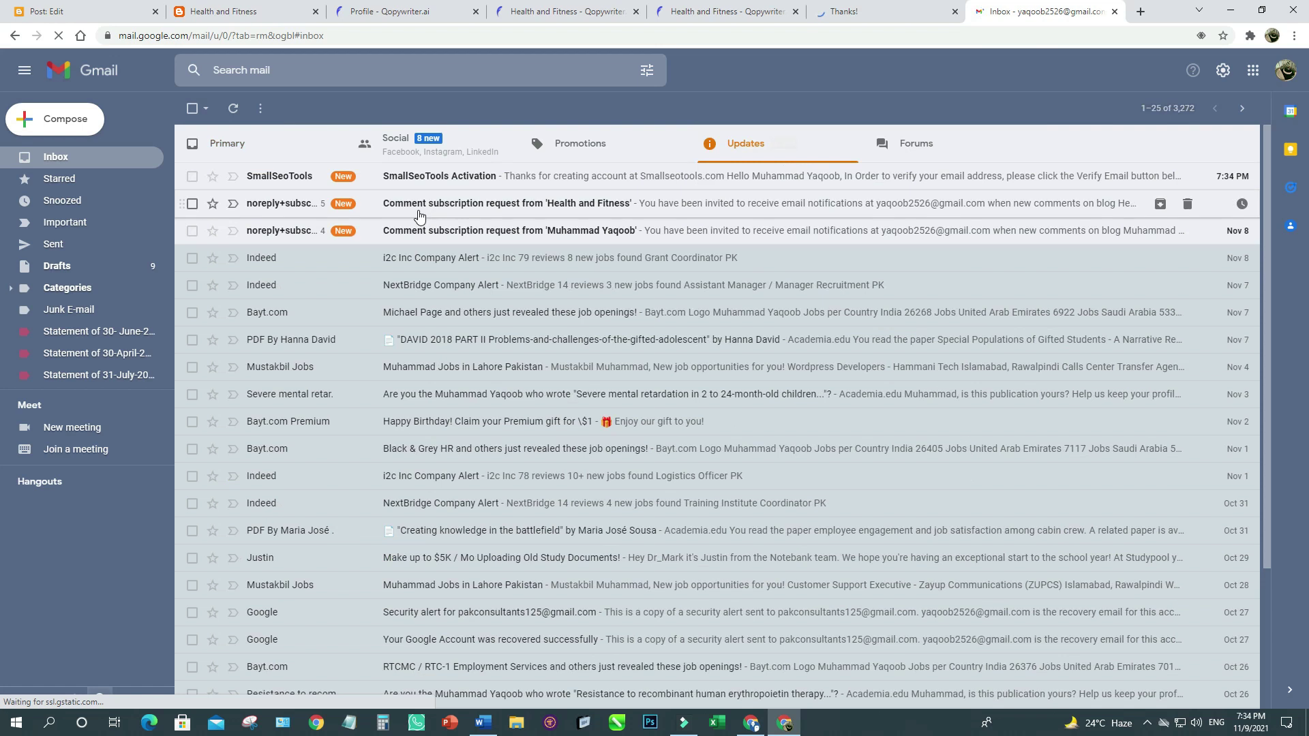
click(408, 178)
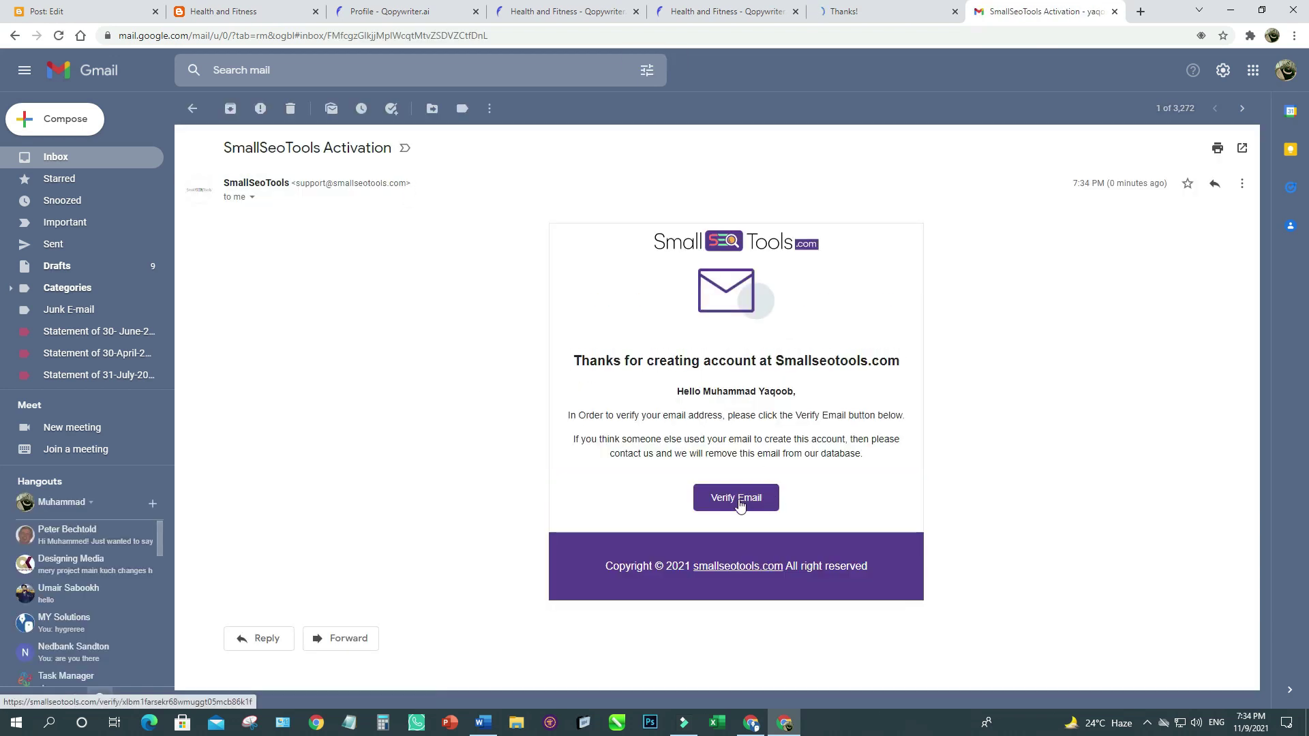
click(740, 502)
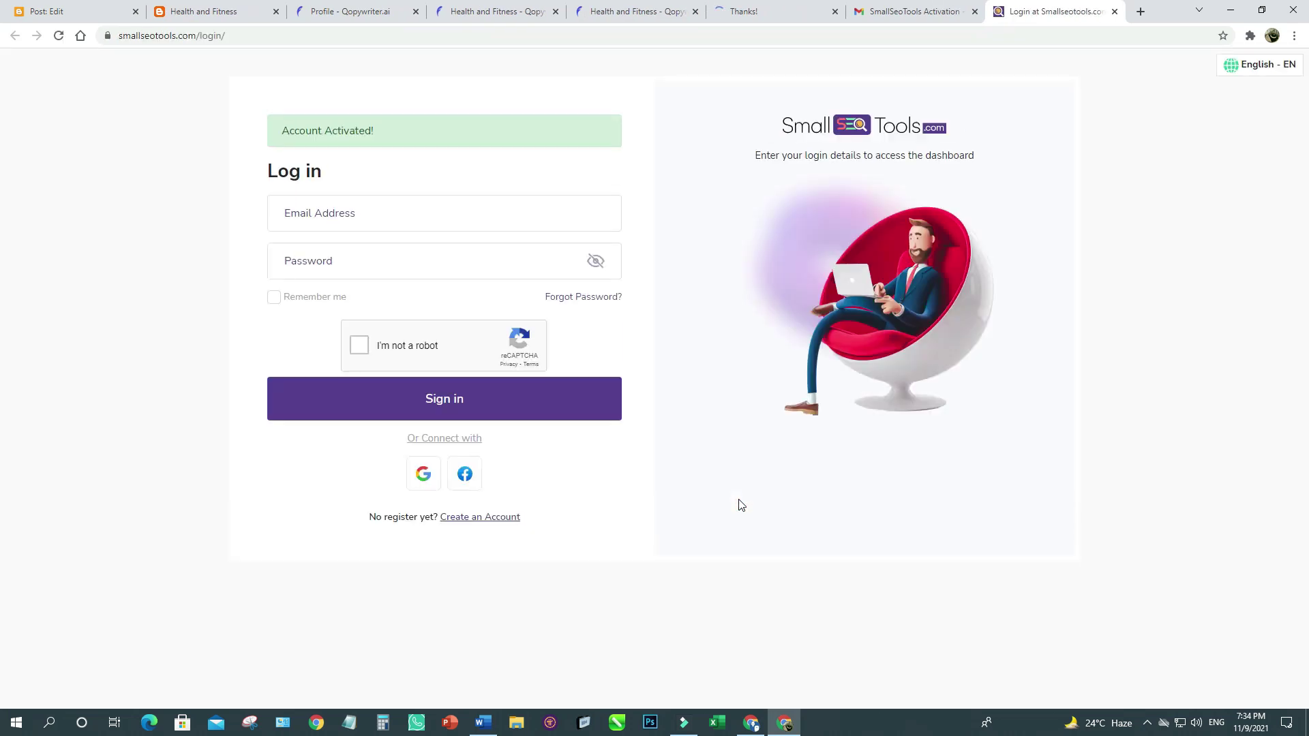
Sign in with the saved email and password, Remember me ticked, and save the login.
click(336, 213)
click(336, 249)
click(335, 261)
key(ctrl+v)
click(303, 298)
click(359, 346)
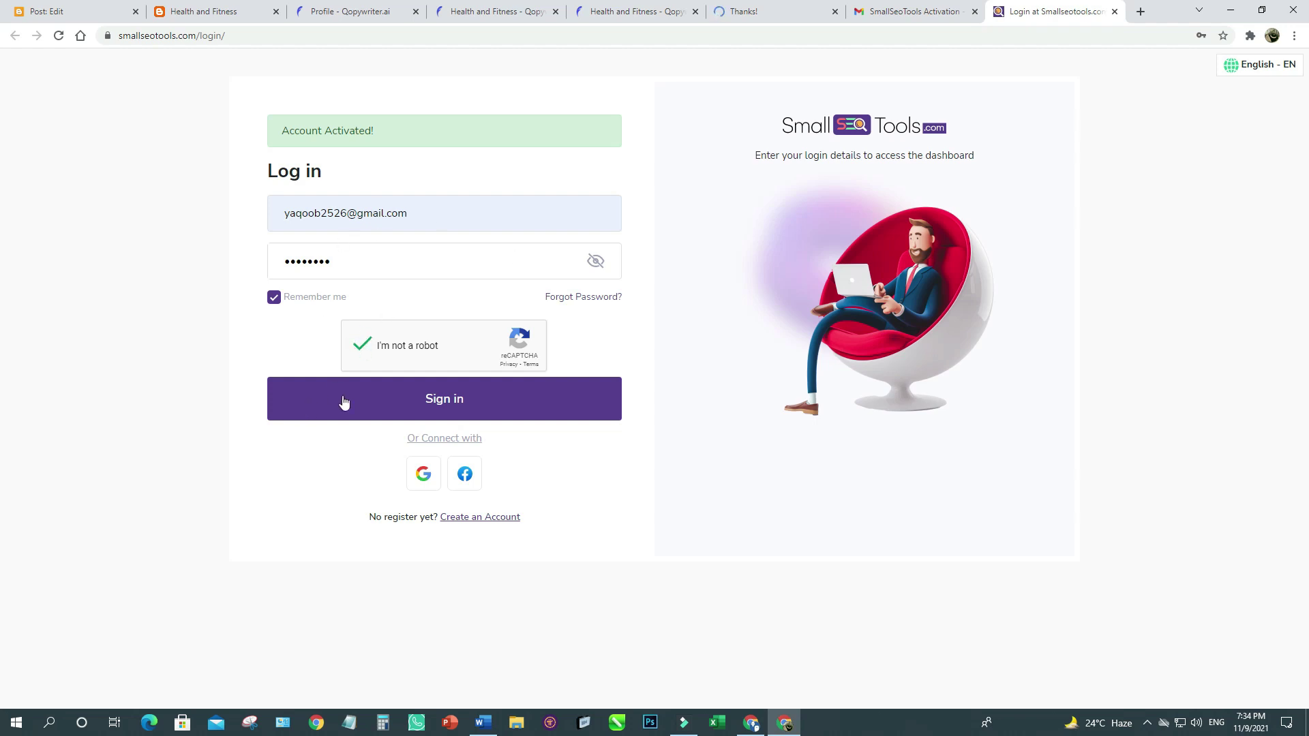
click(431, 401)
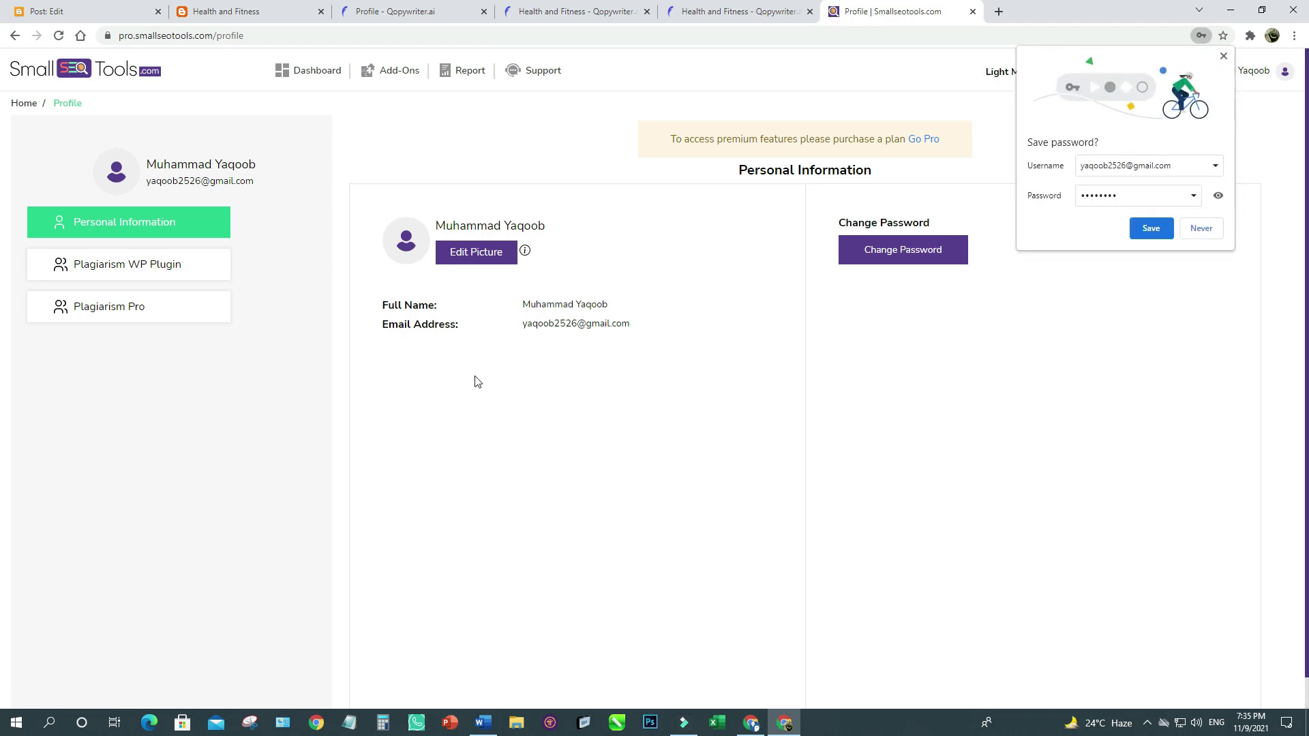
click(1151, 227)
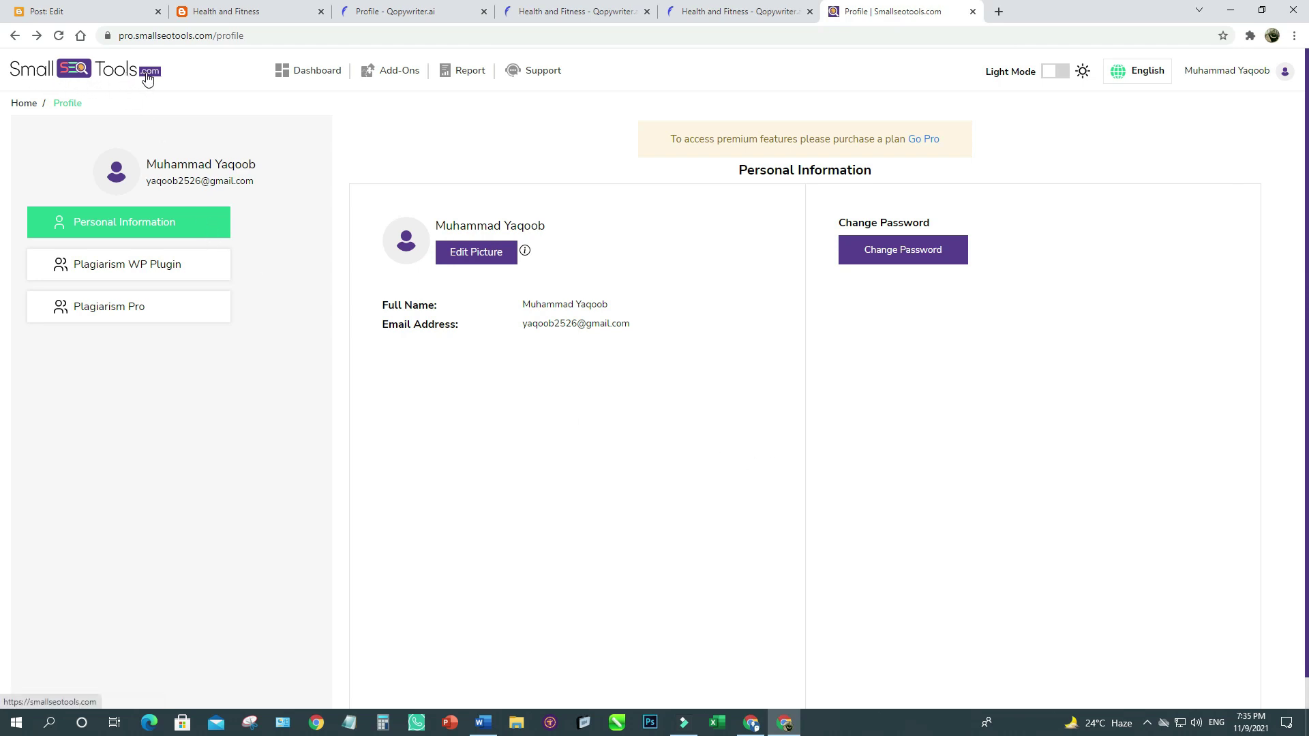
click(77, 72)
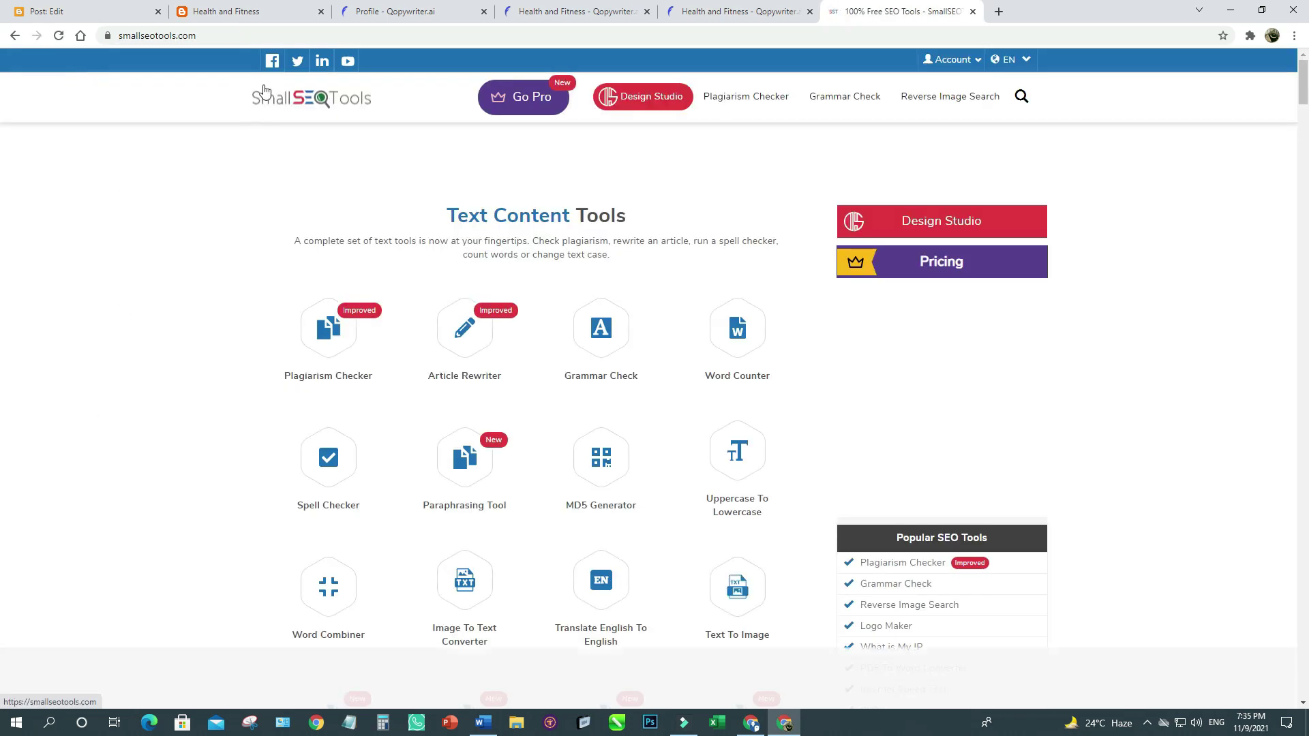
Select the whole Health and Fitness article in the post editor, then return to SmallSEOTools.
click(228, 10)
click(80, 8)
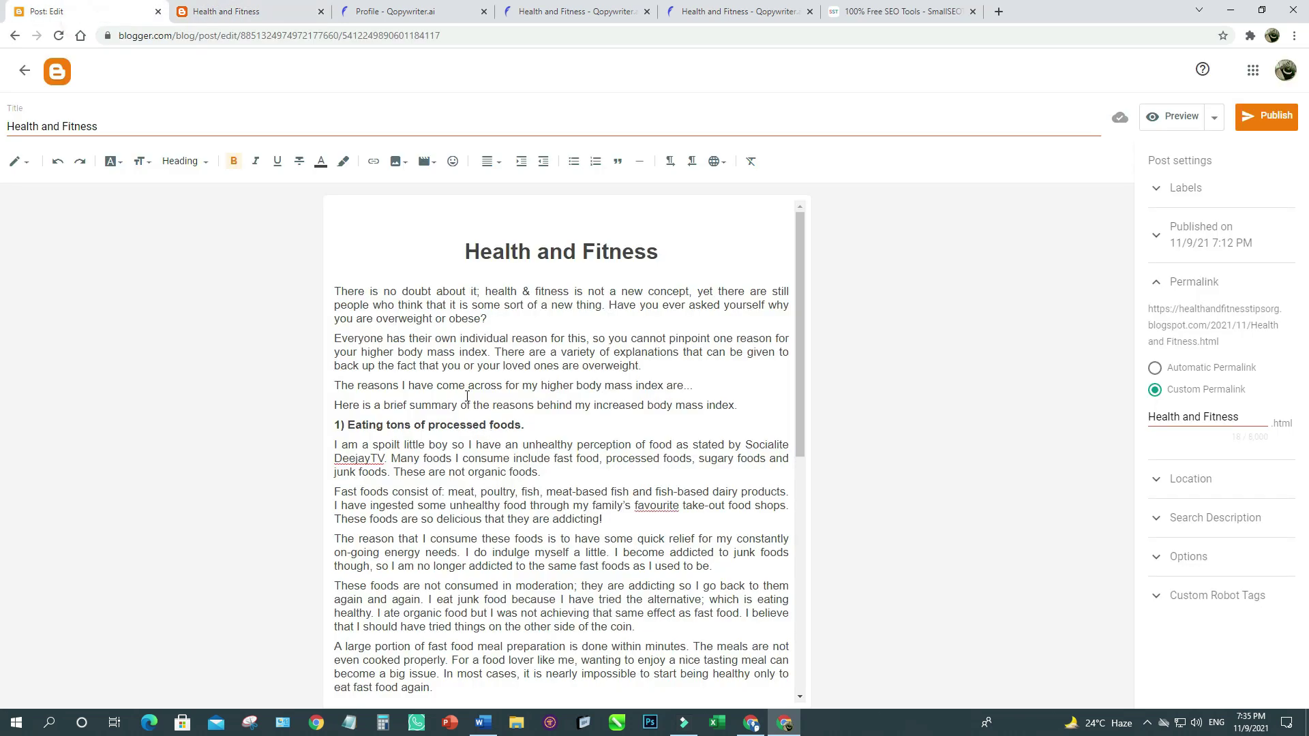
drag(466, 251, 682, 697)
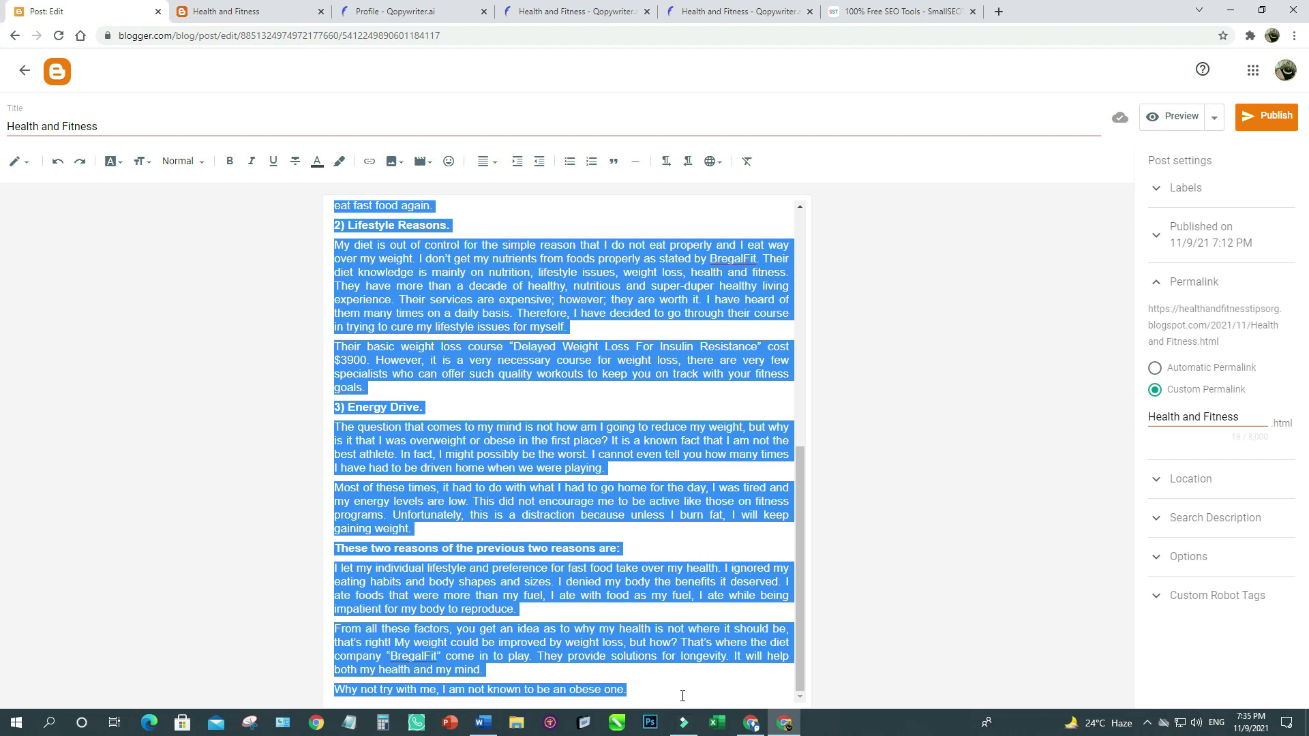
click(893, 11)
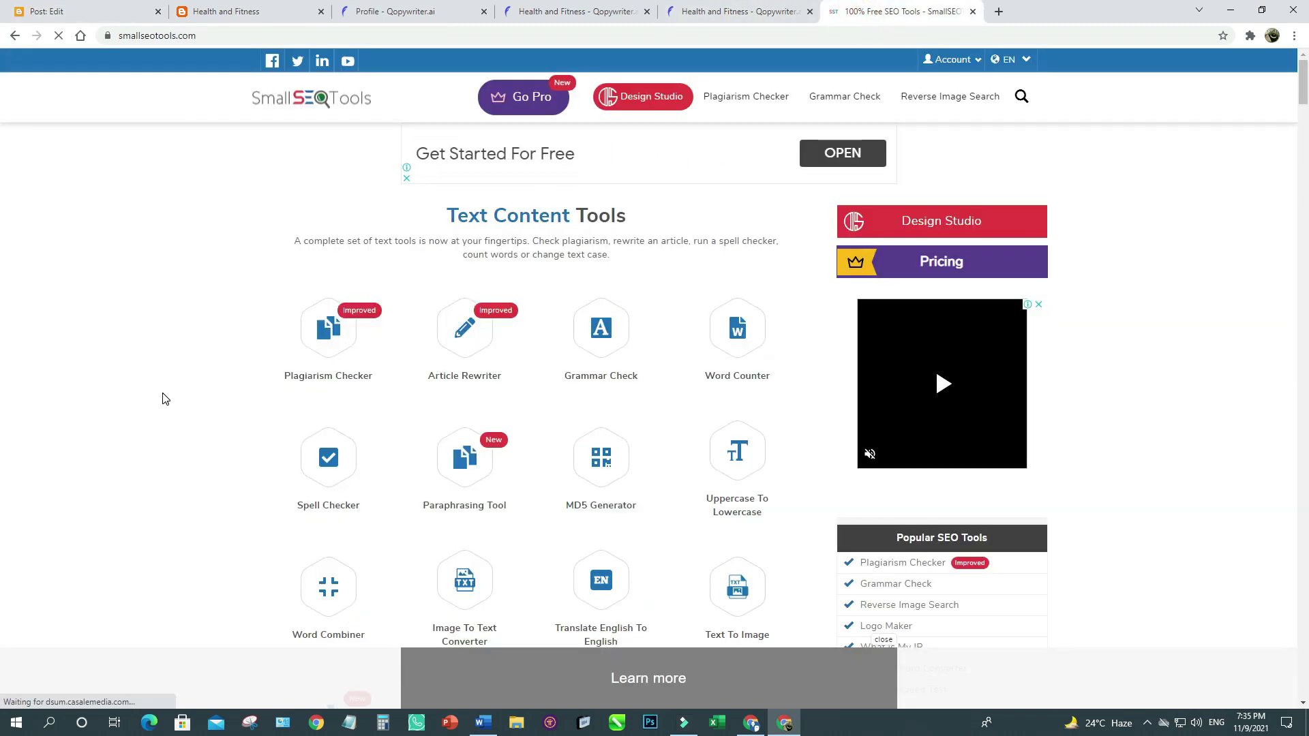
Paste the article into the Plagiarism Checker, pass reCAPTCHA, and run Check Plagiarism.
scroll(246, 340, down, 1)
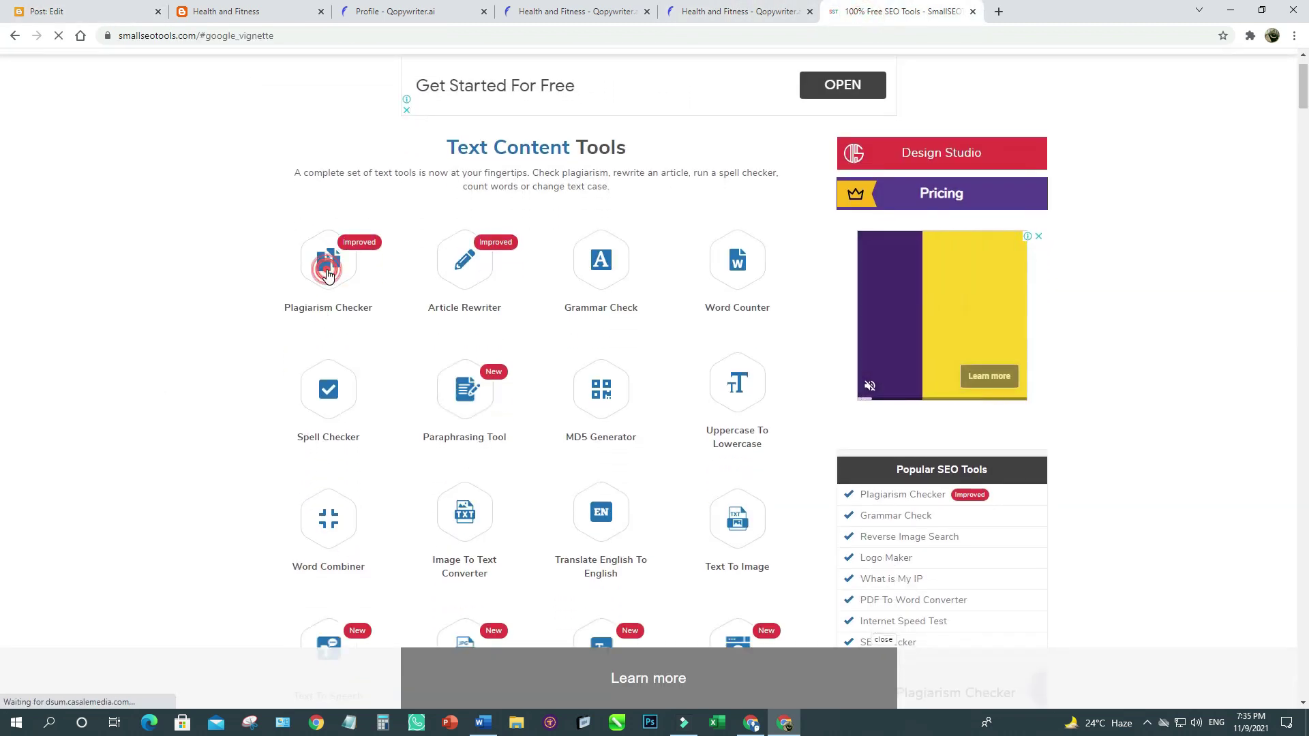
click(327, 275)
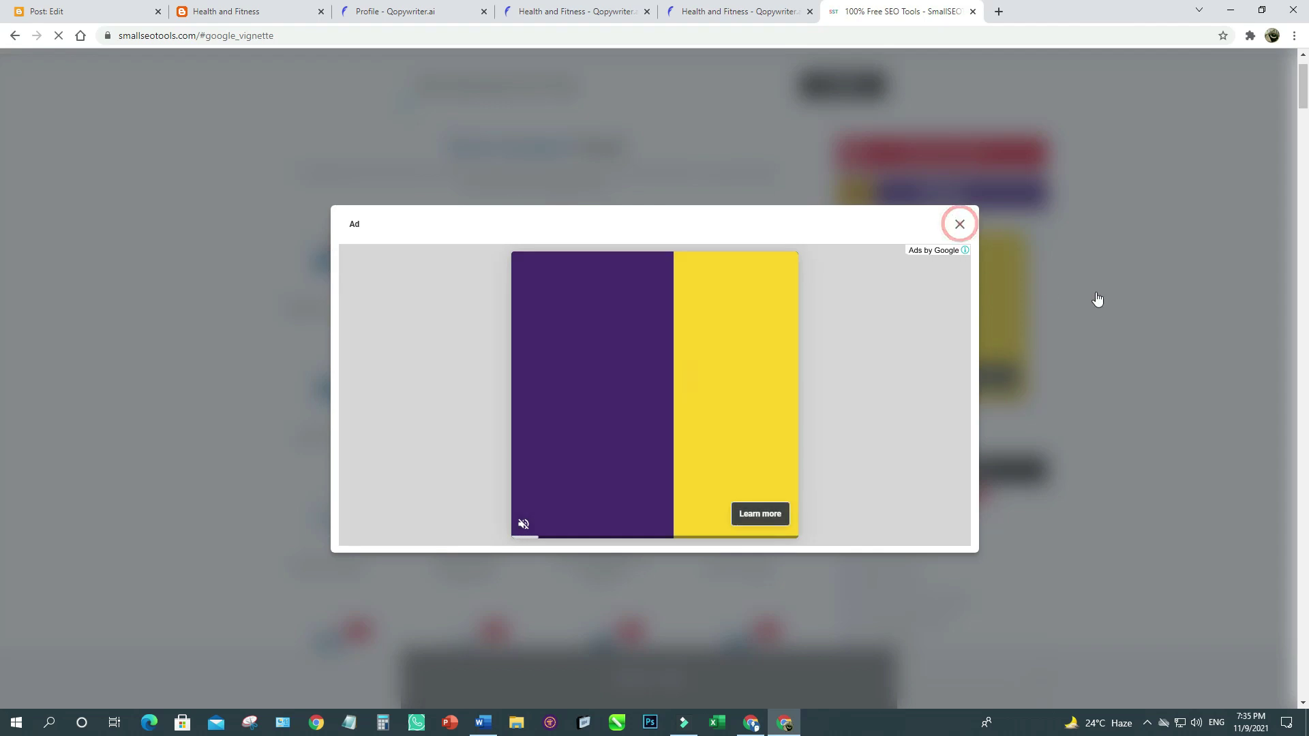
click(1206, 318)
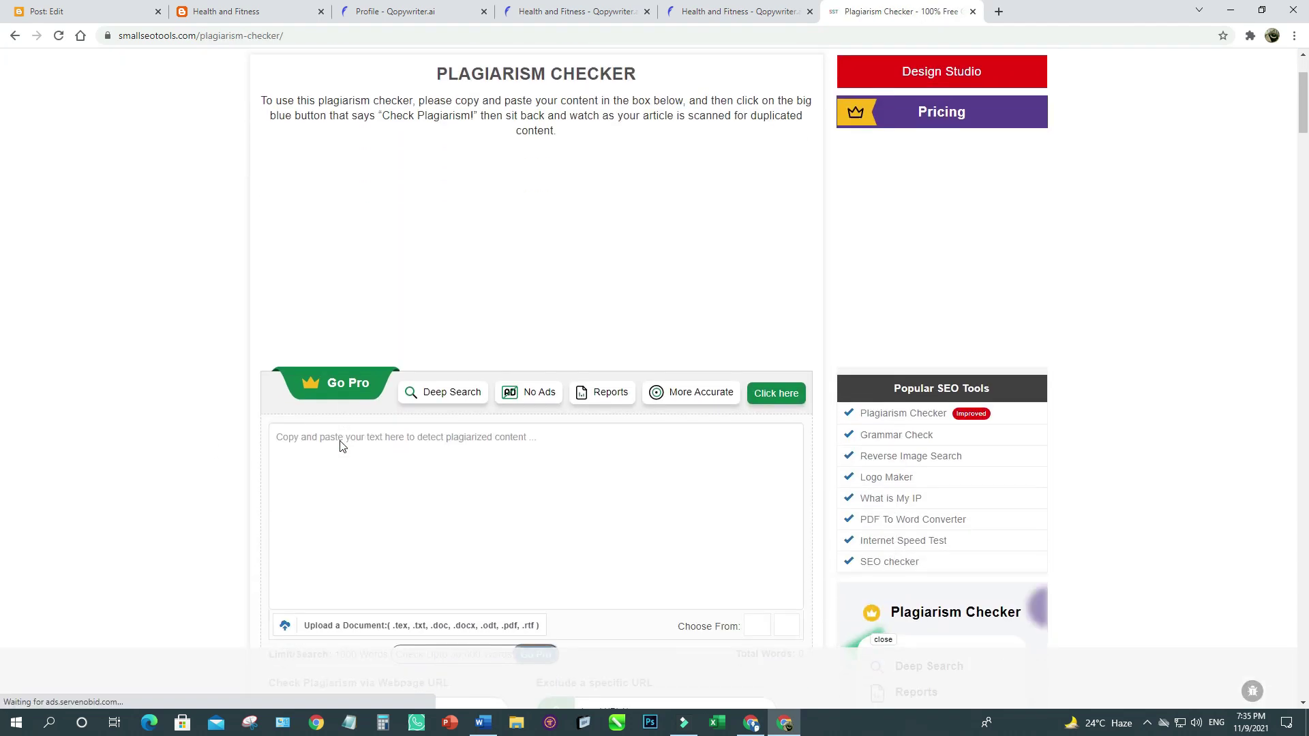
click(346, 437)
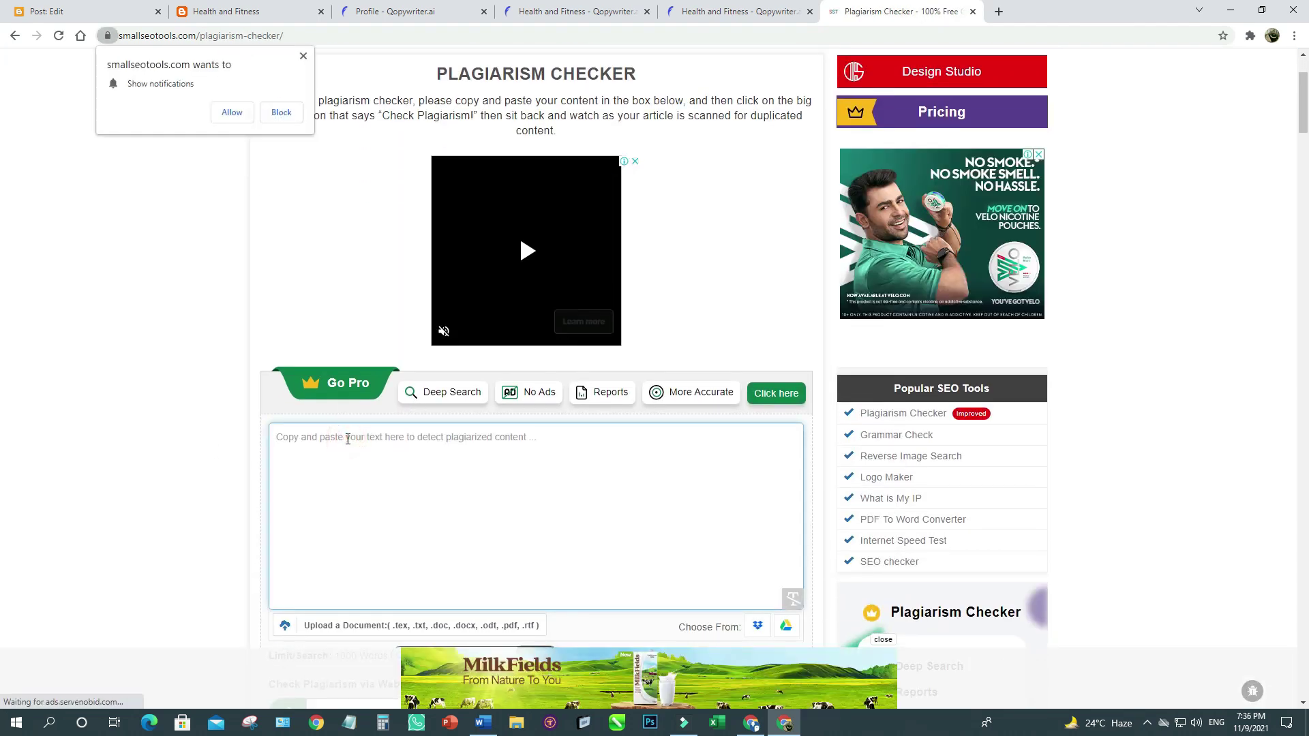
key(ctrl+v)
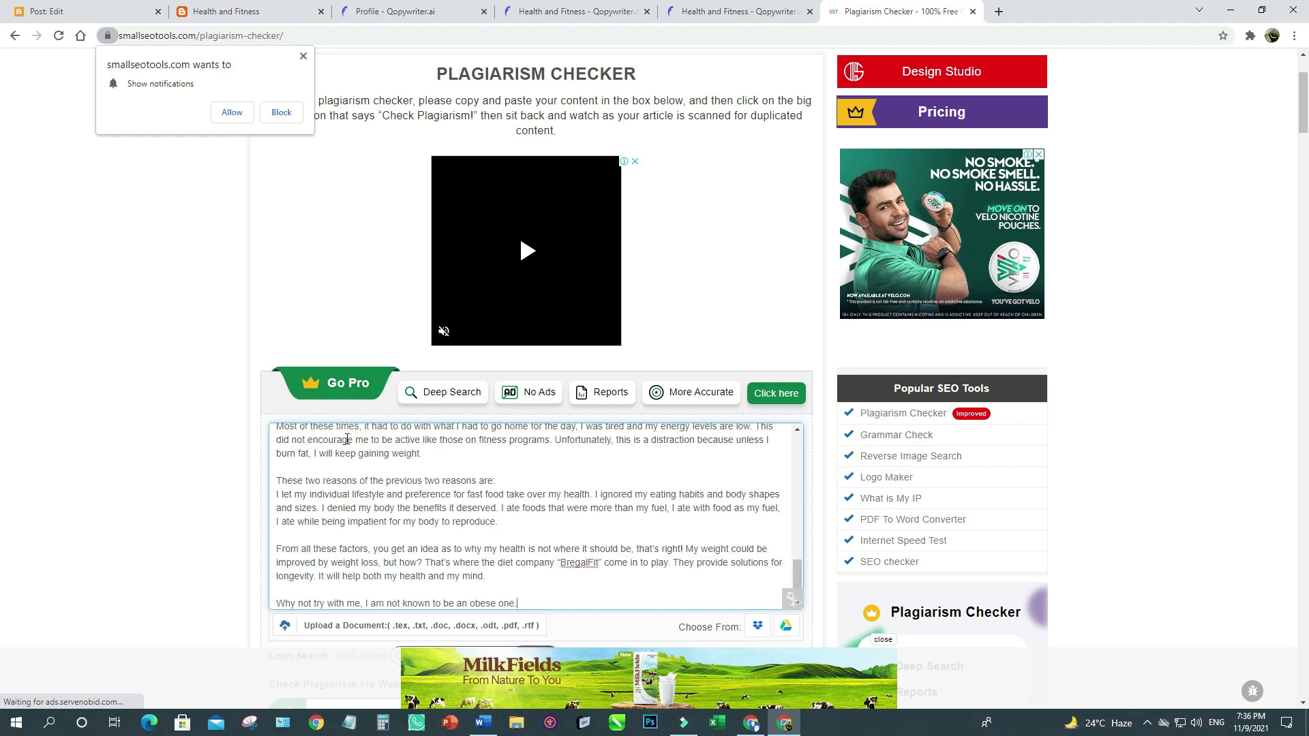
scroll(346, 437, down, 1)
scroll(205, 477, down, 5)
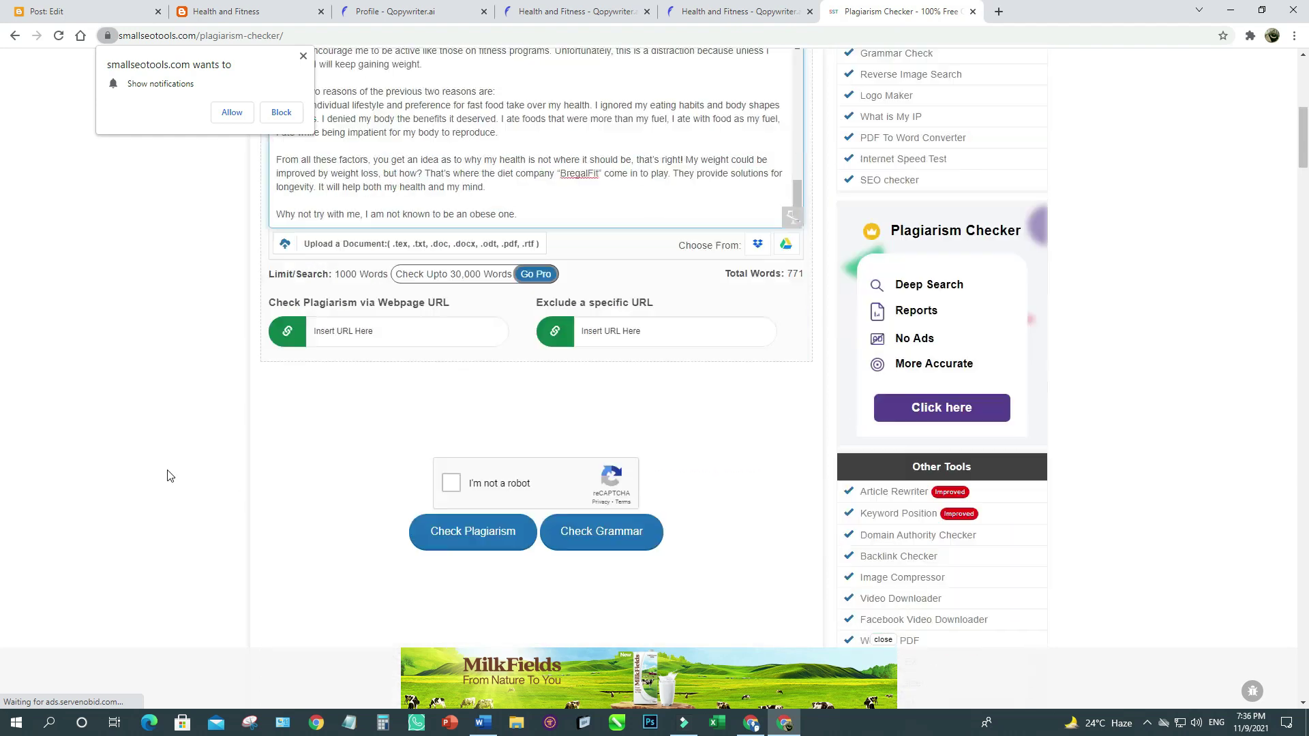
click(452, 458)
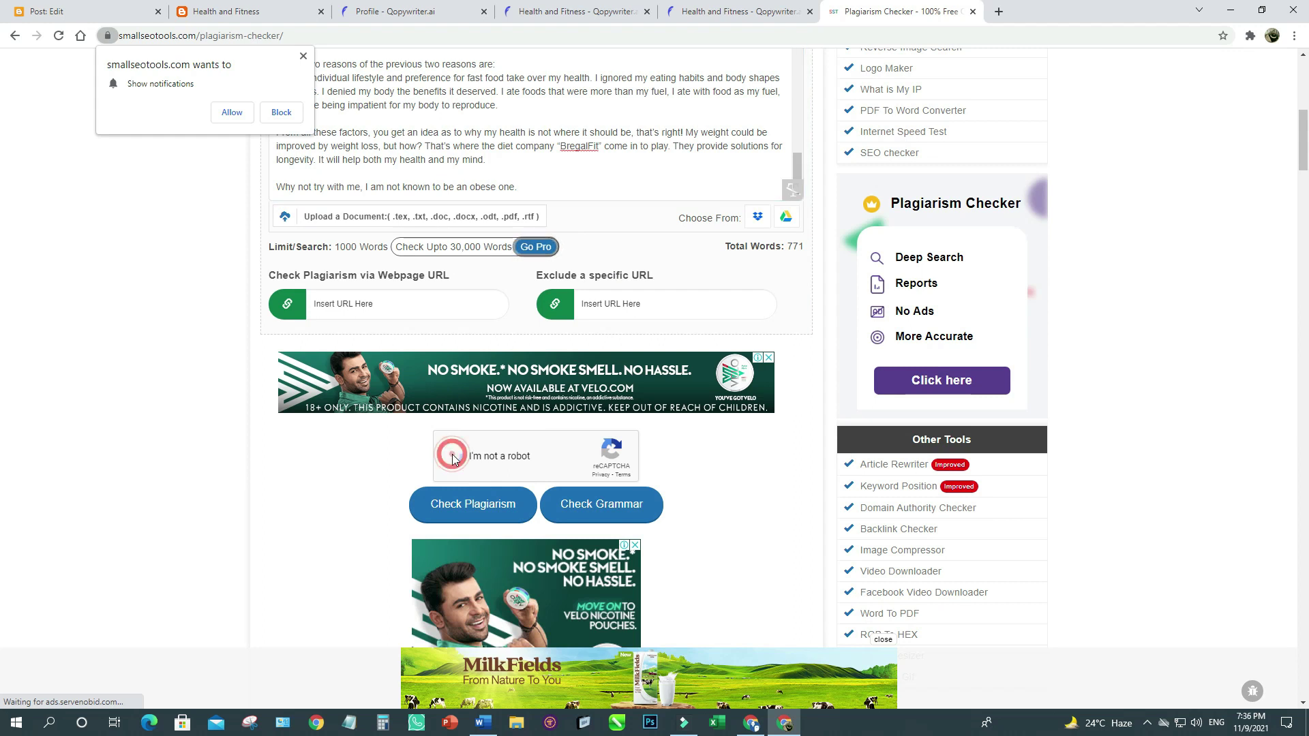
click(450, 505)
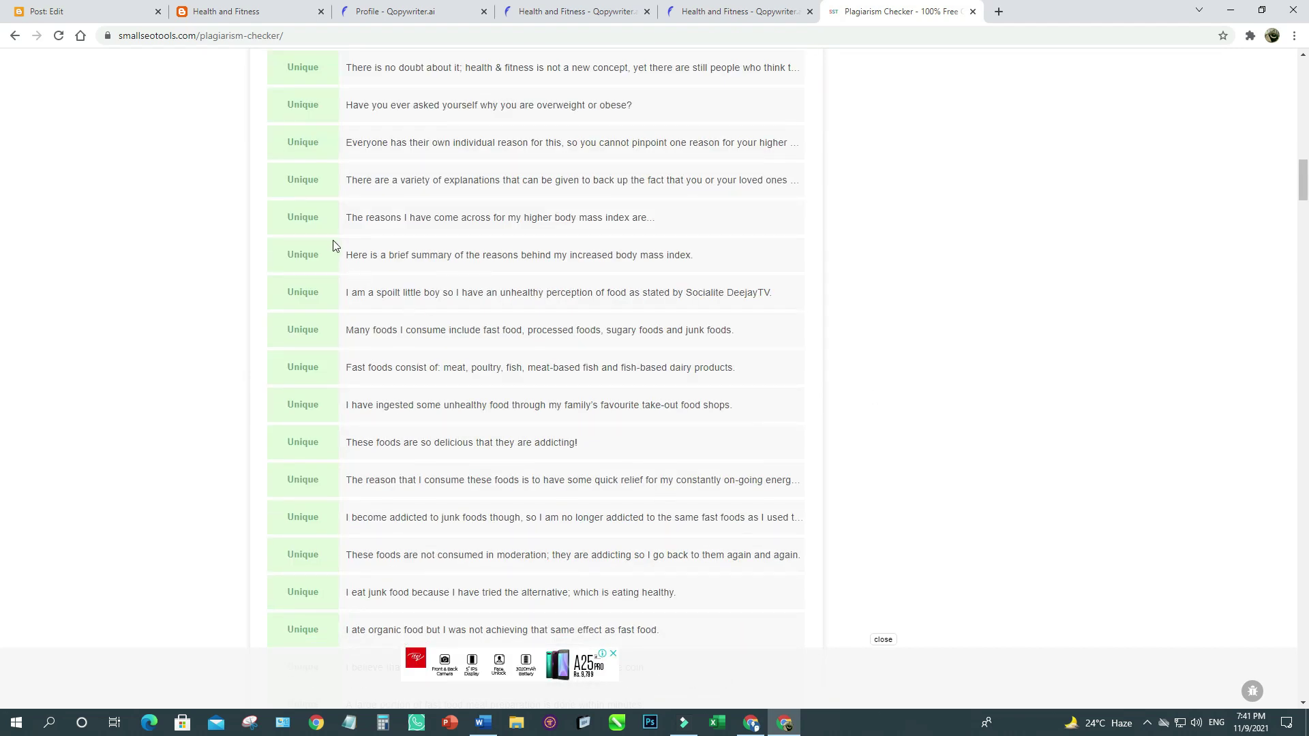
Review the Sentence Wise Result list showing 0% plagiarism and 100% unique.
scroll(337, 285, down, 16)
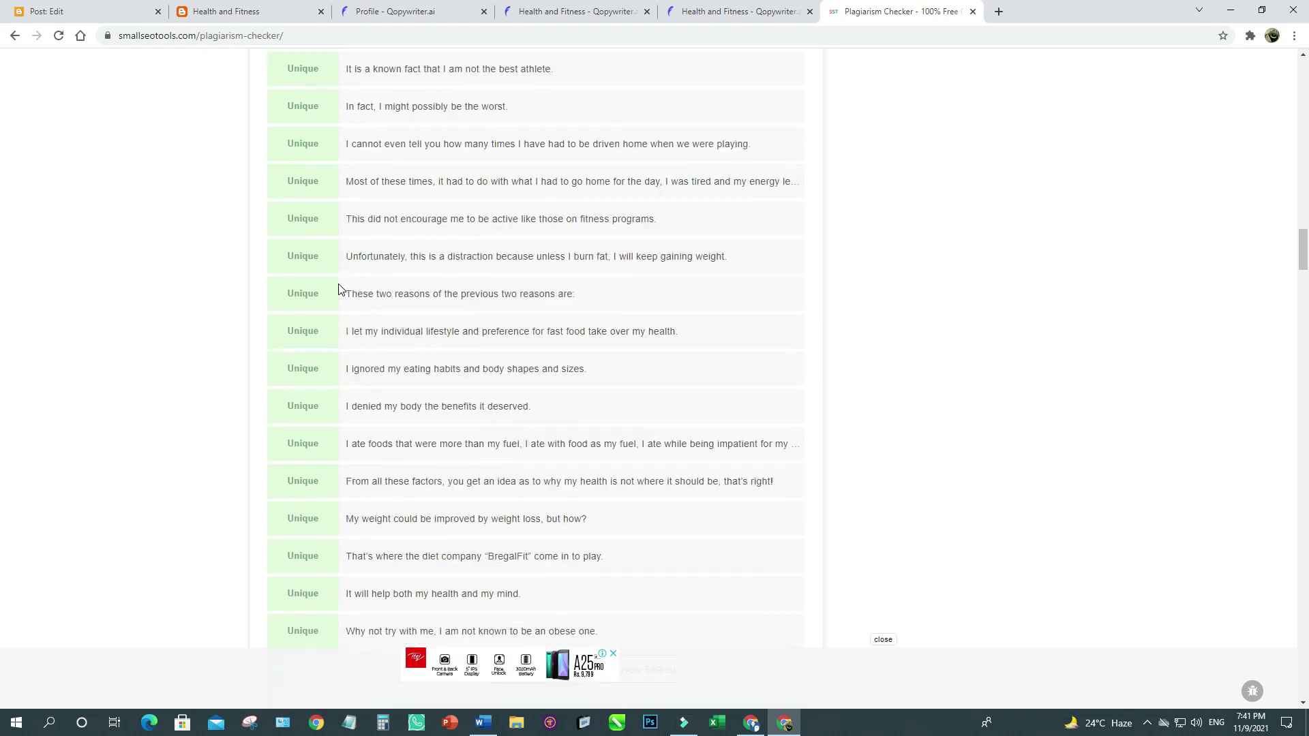
scroll(339, 288, down, 3)
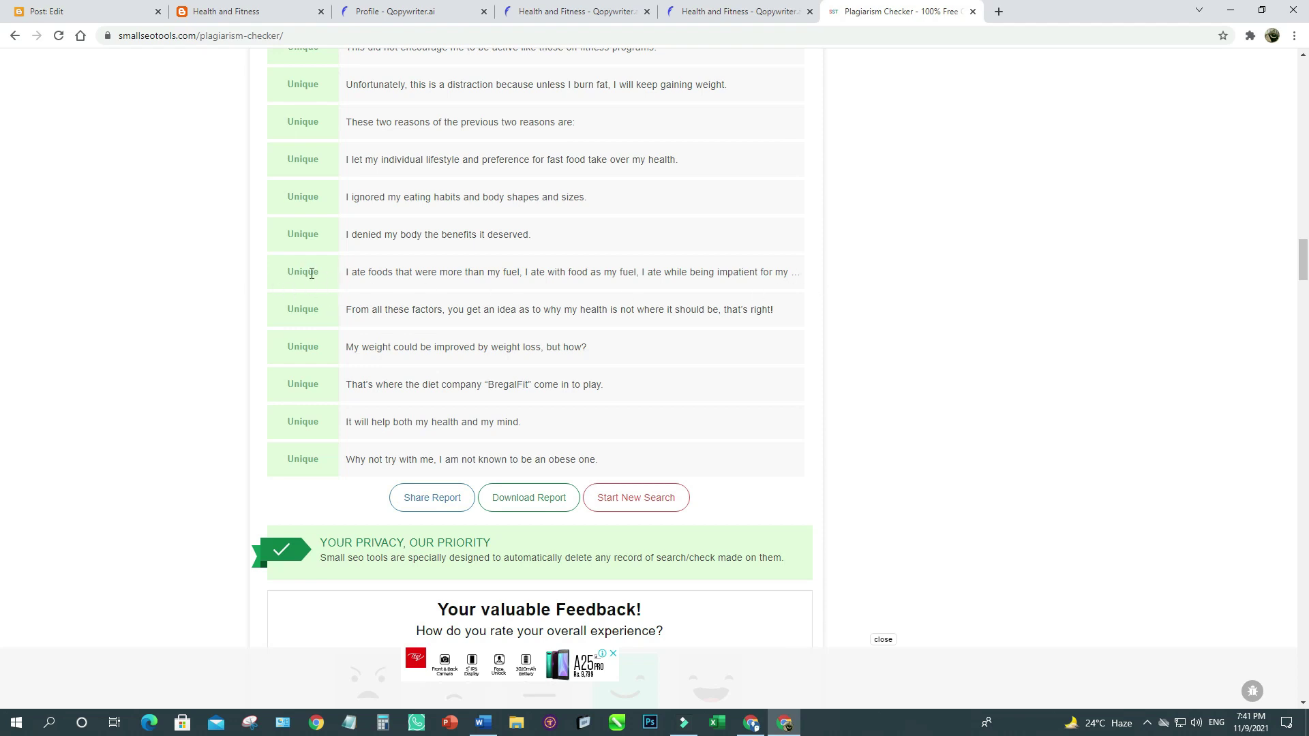
scroll(641, 284, up, 10)
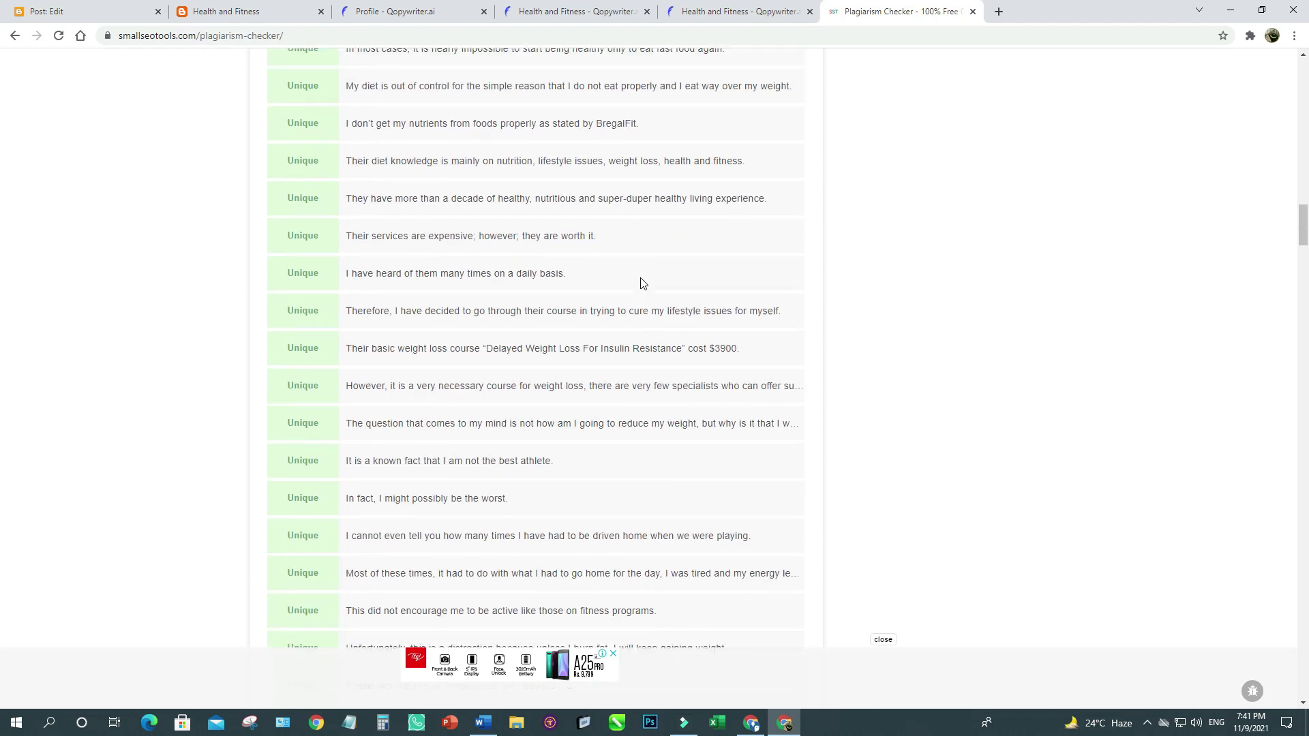
scroll(641, 283, up, 8)
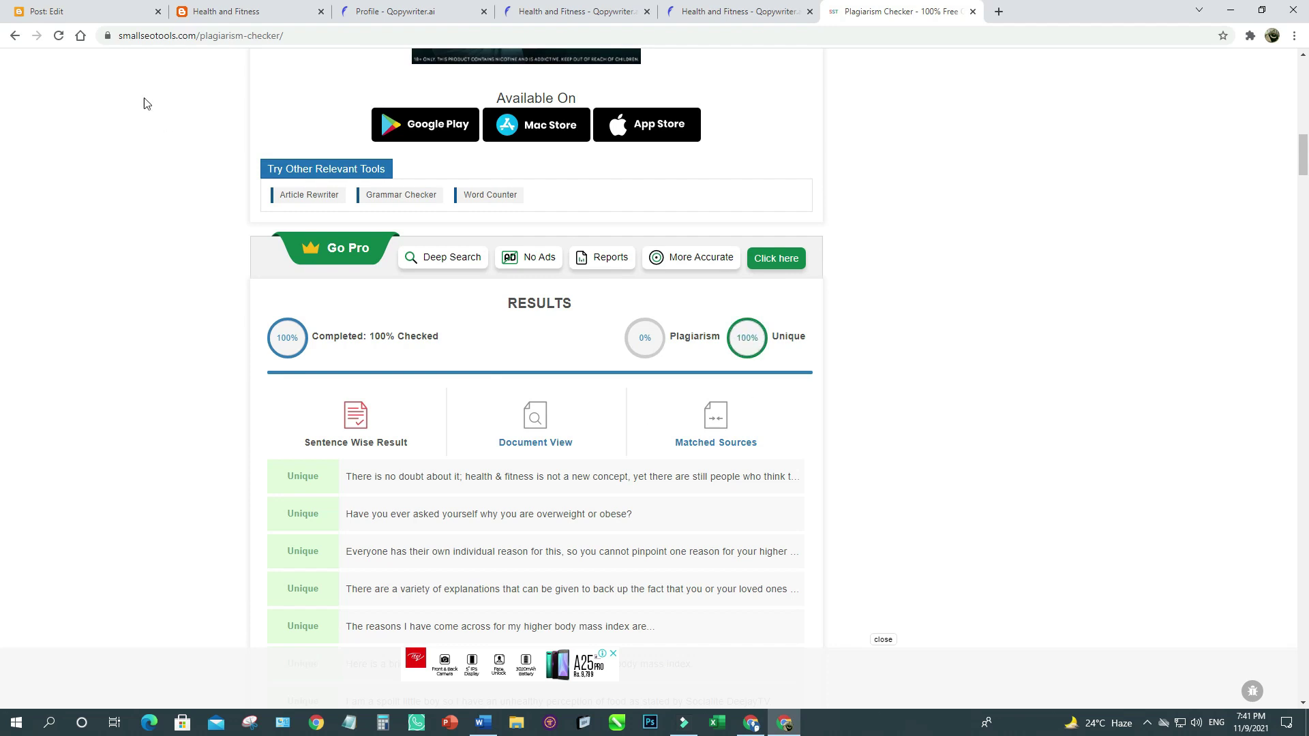
Return to the Blogger post editor, deselect the article and scroll to the top.
click(76, 11)
click(524, 311)
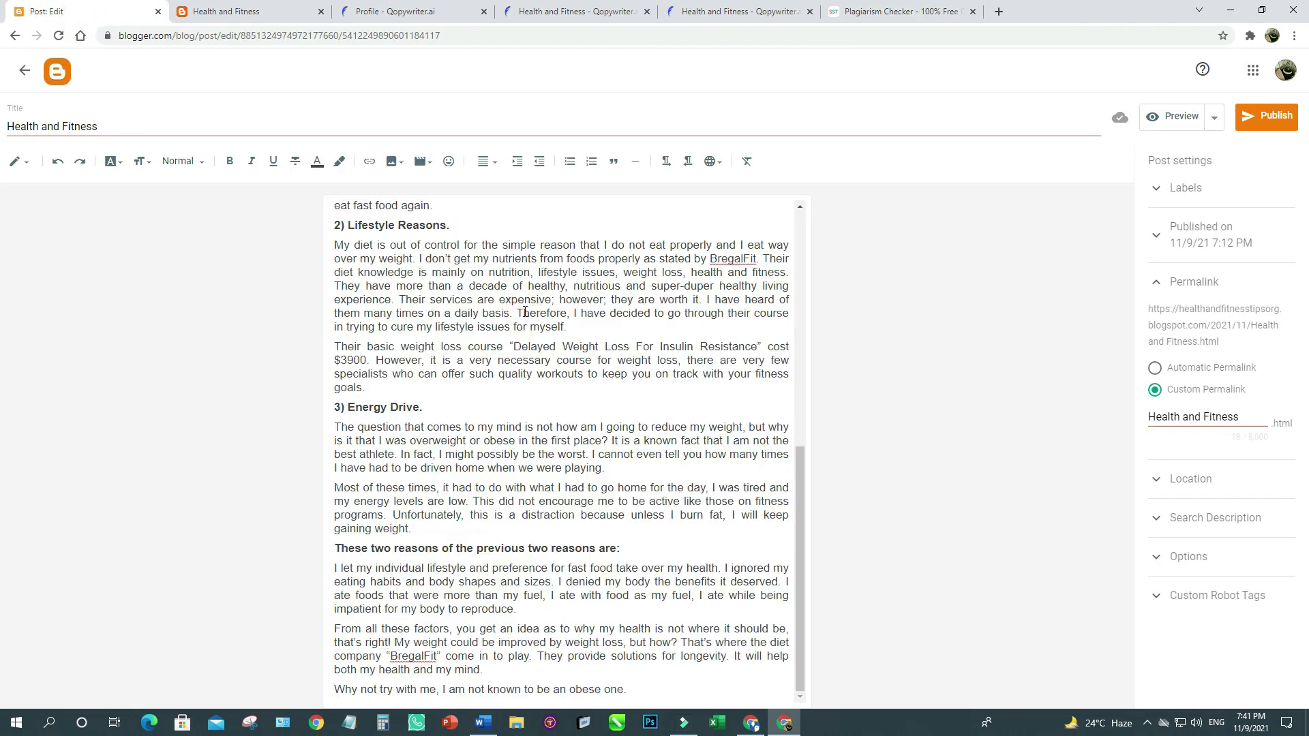
scroll(524, 311, up, 7)
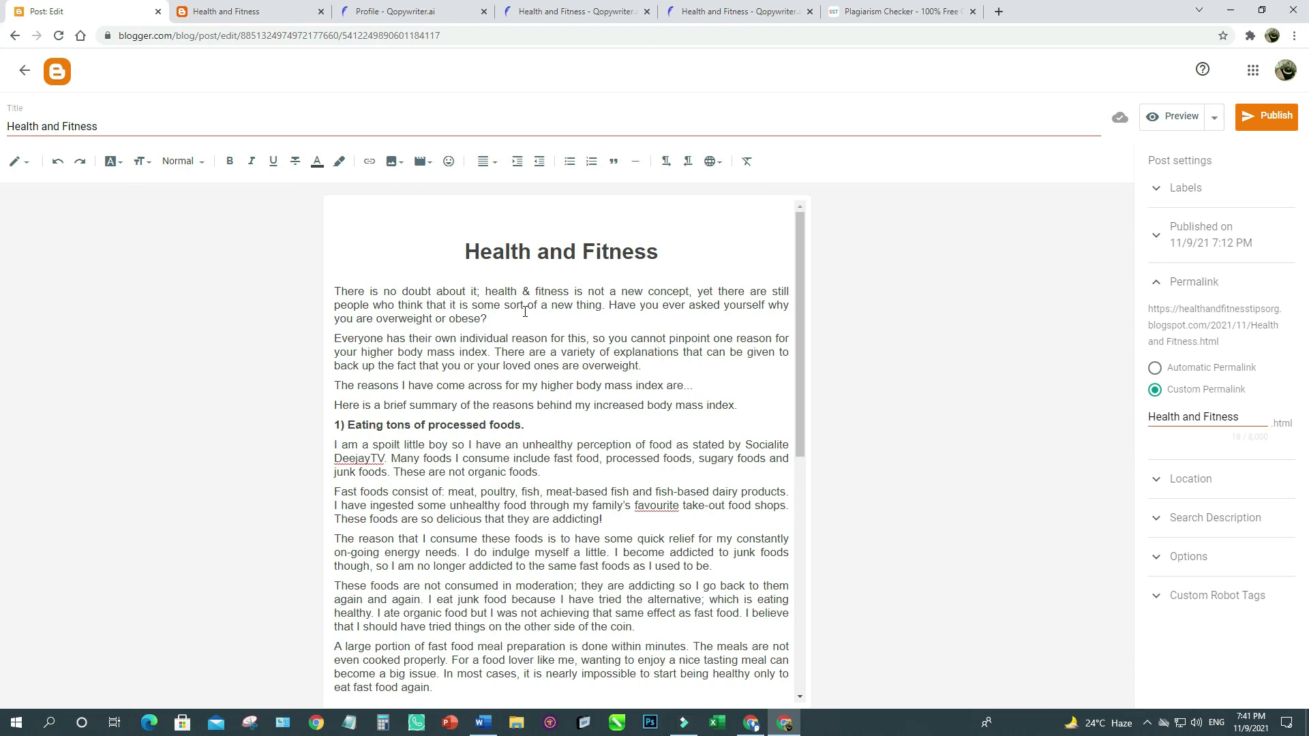
click(998, 13)
Go to the pexels.com website.
click(962, 35)
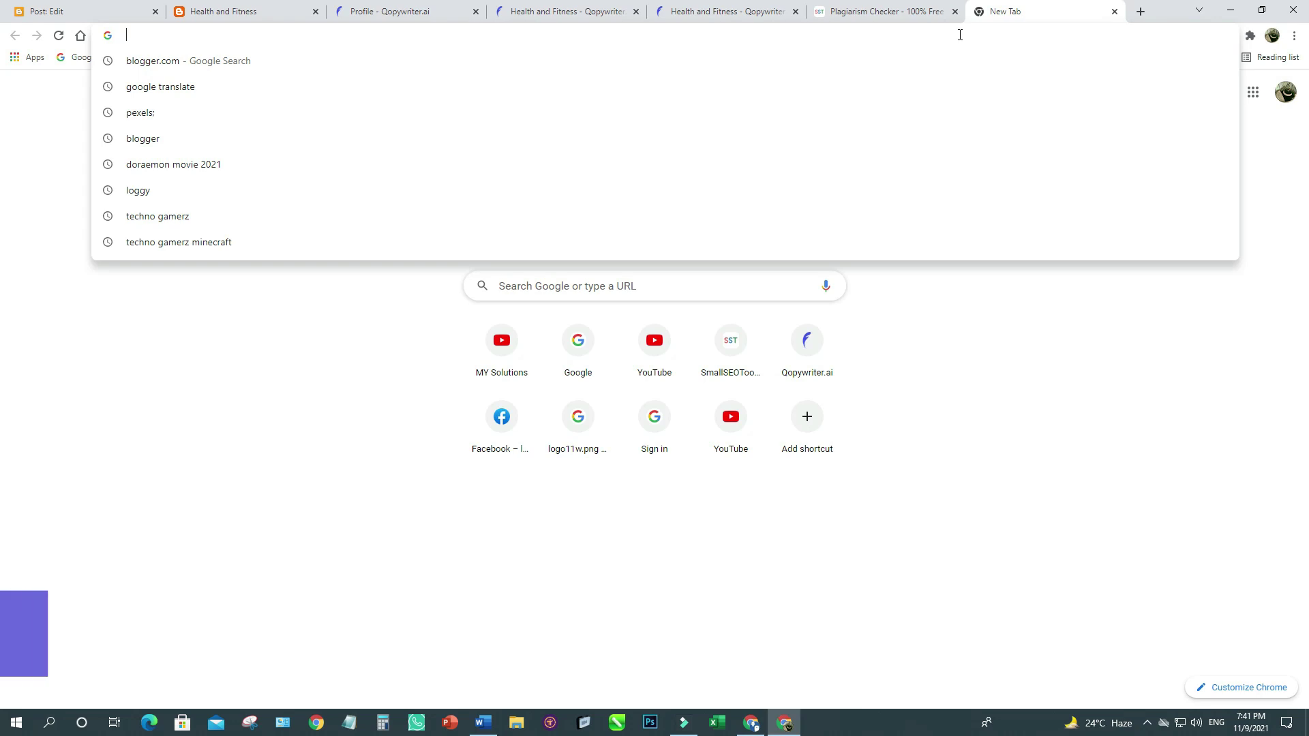
text(pexels.com)
key(BackSpace)
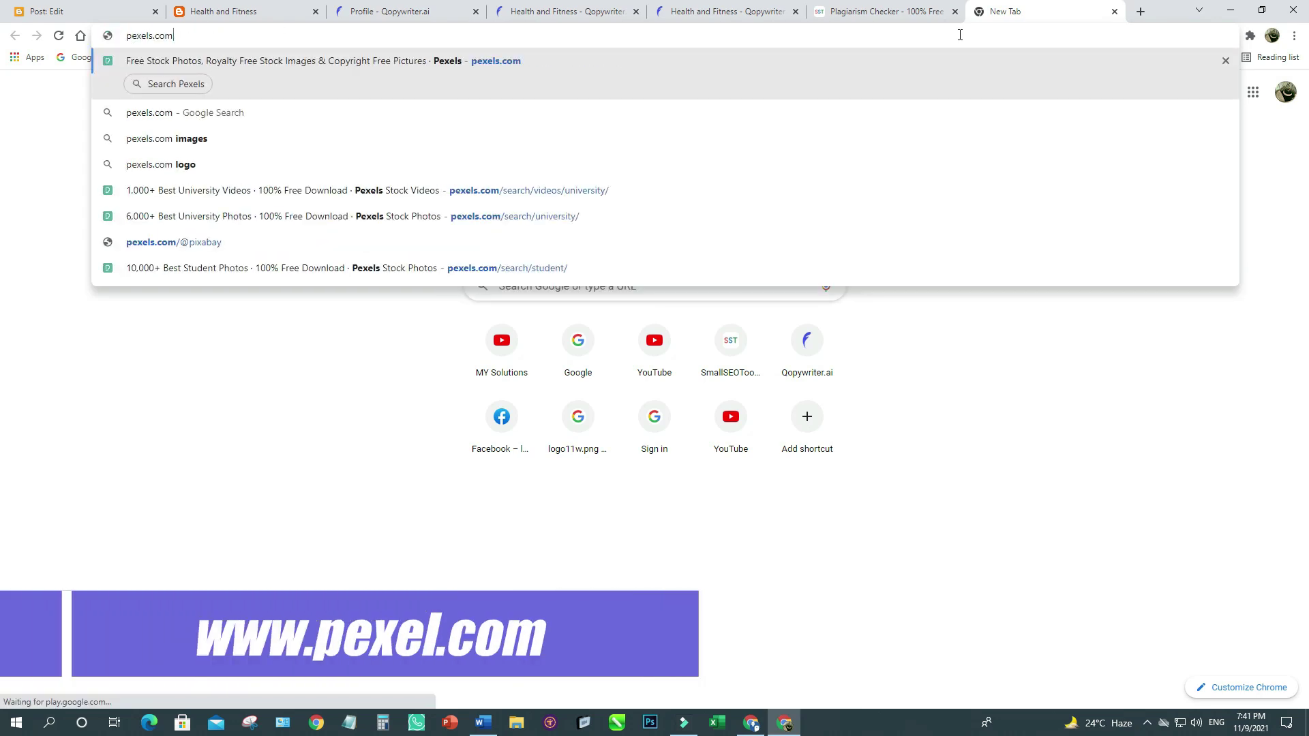
key(Return)
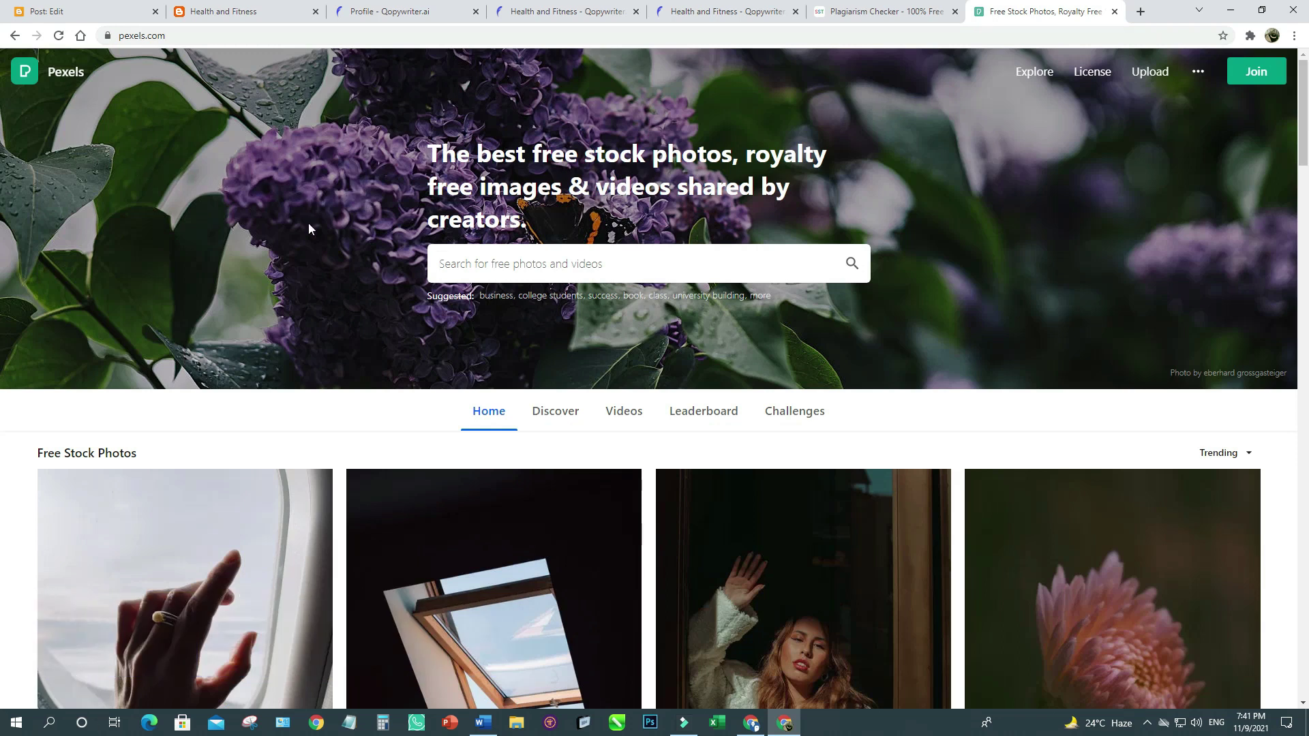
Search Pexels for 'health and fitness' and scroll through the photo results.
click(467, 264)
text(health and fitness)
key(Return)
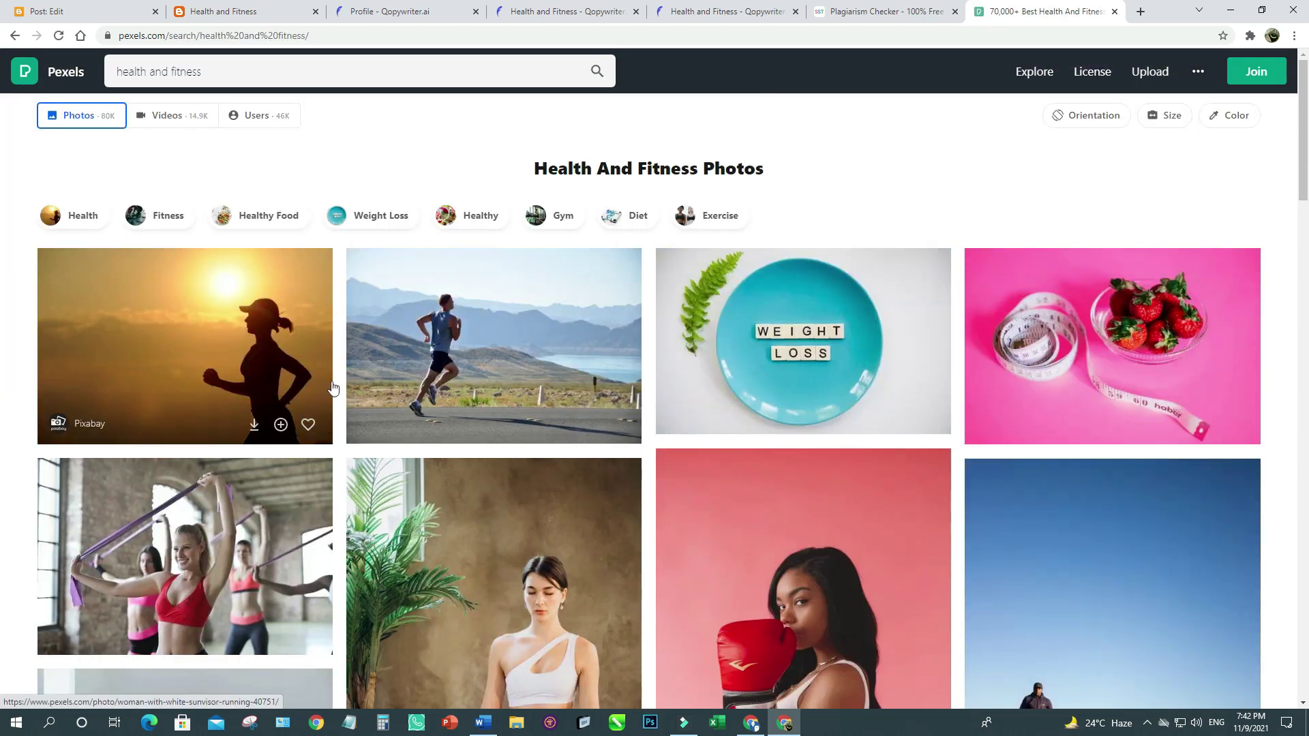
scroll(430, 384, down, 10)
scroll(430, 383, down, 15)
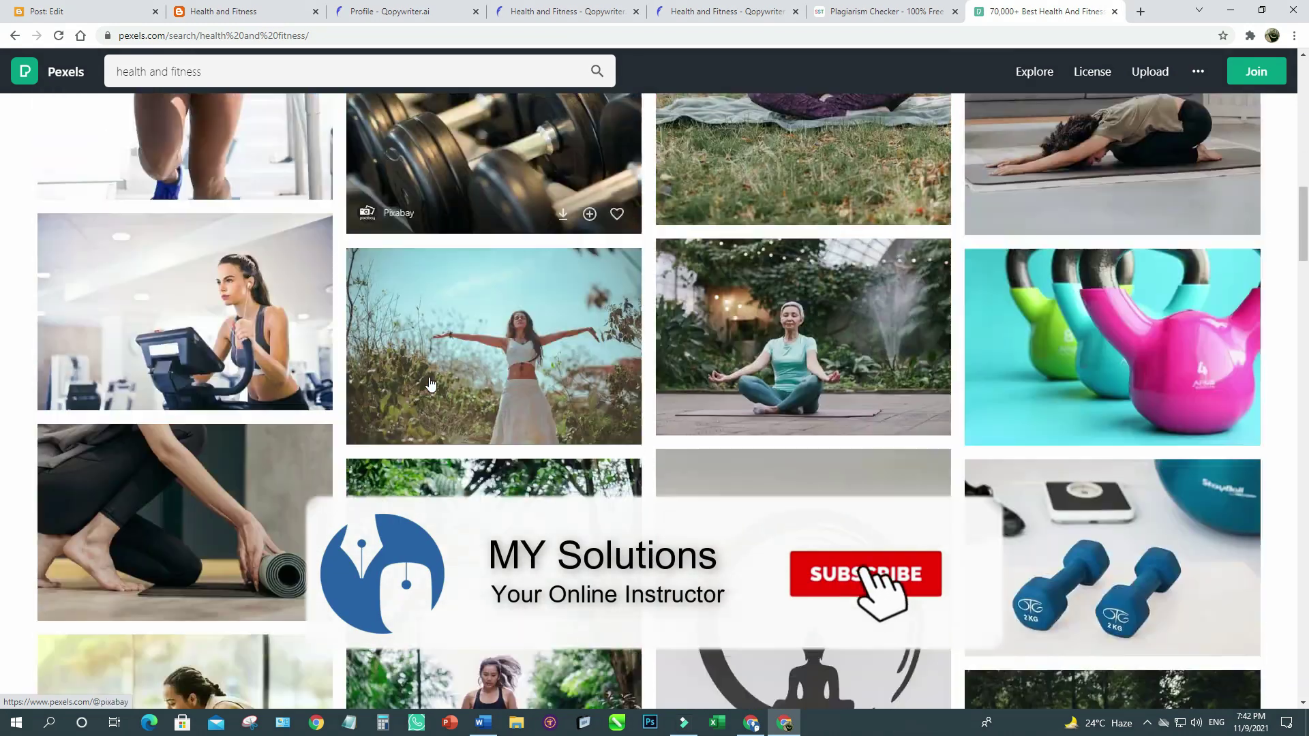
scroll(430, 384, down, 10)
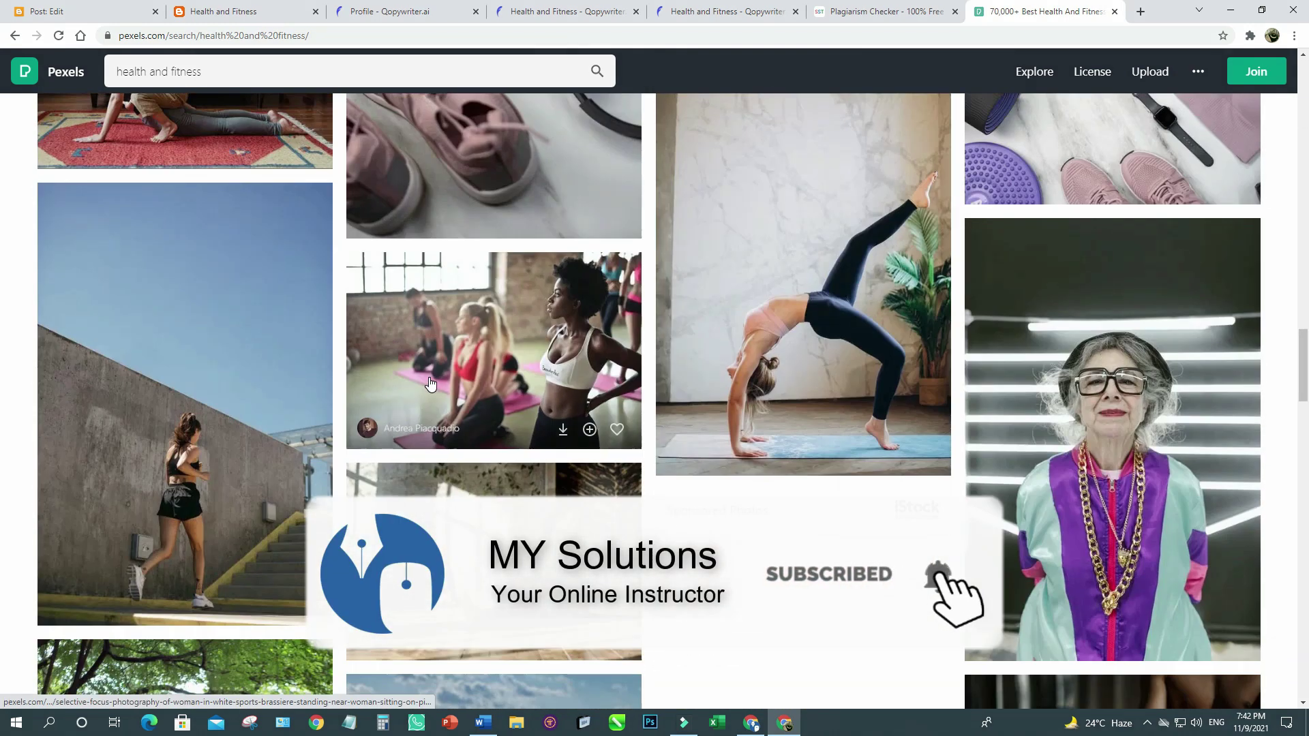
scroll(430, 384, up, 20)
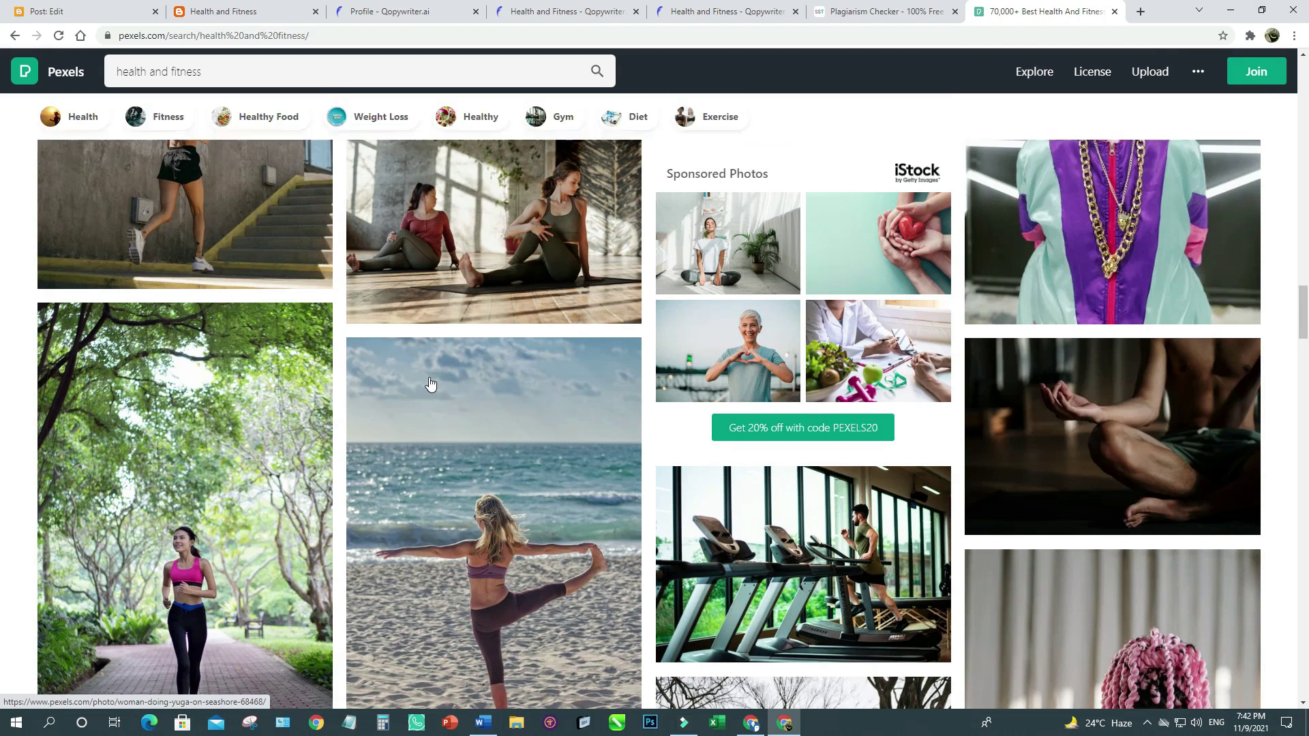
Save the mountain-road runner photo as 01.jpg in a new Desktop folder named Today.
click(562, 424)
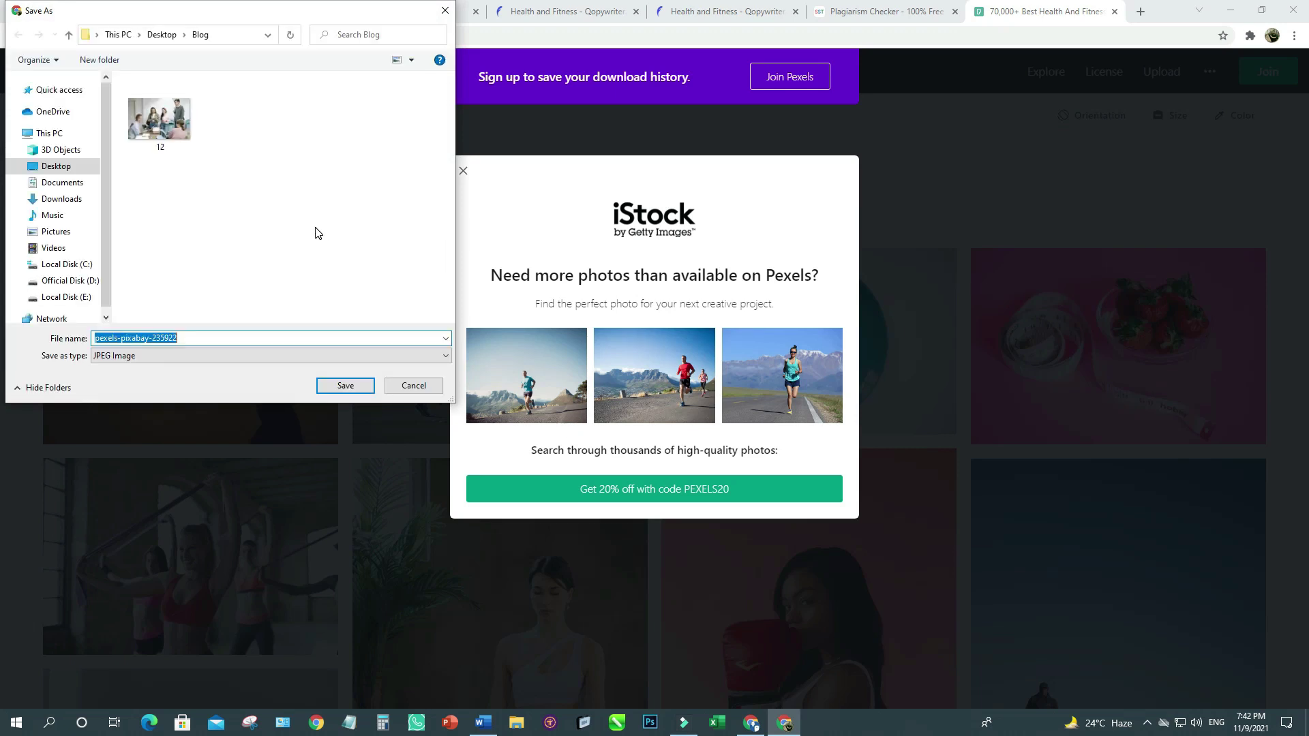
click(161, 34)
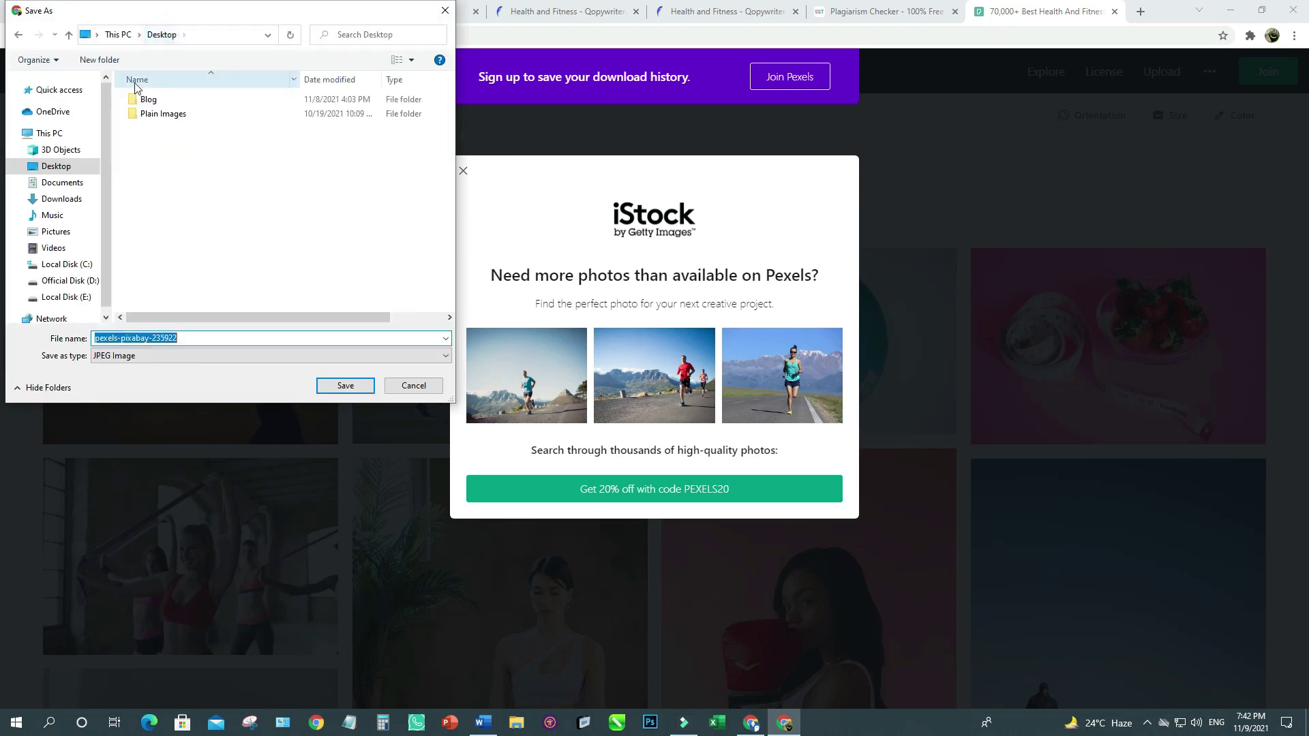
click(101, 61)
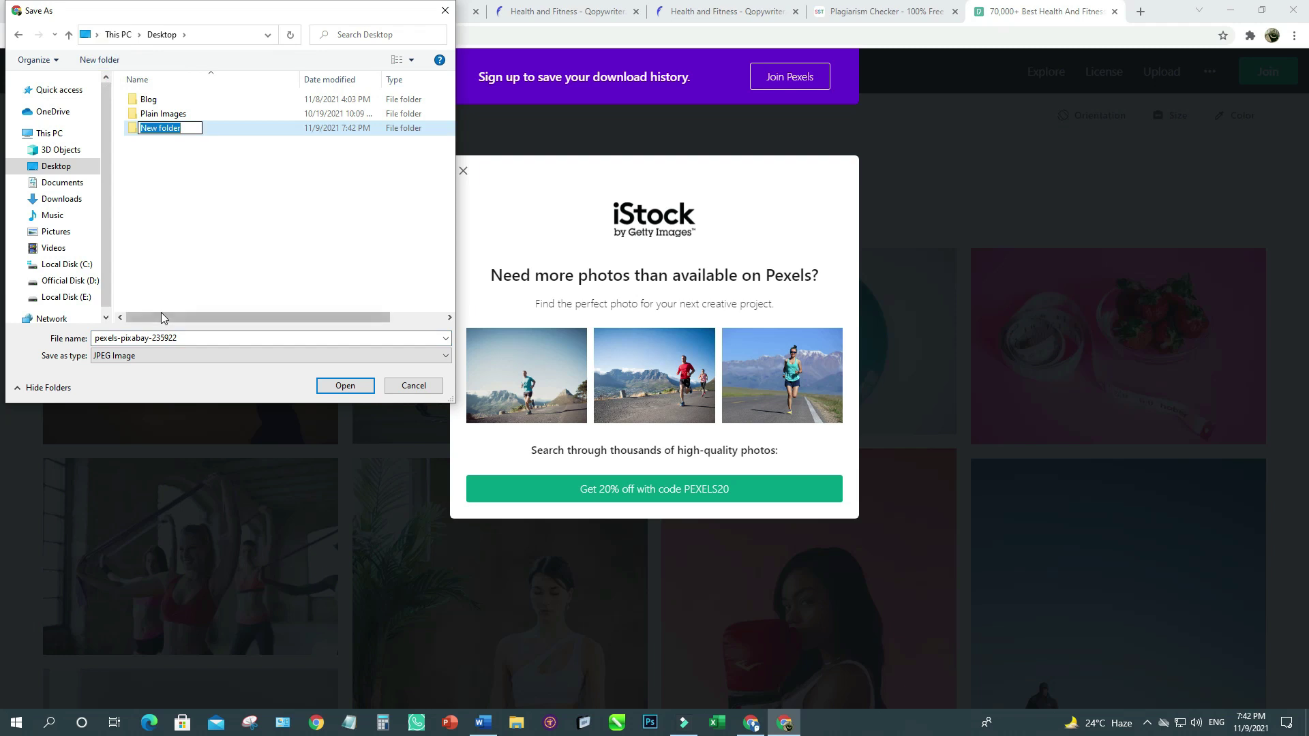
text(Today)
click(221, 235)
double_click(161, 129)
click(195, 339)
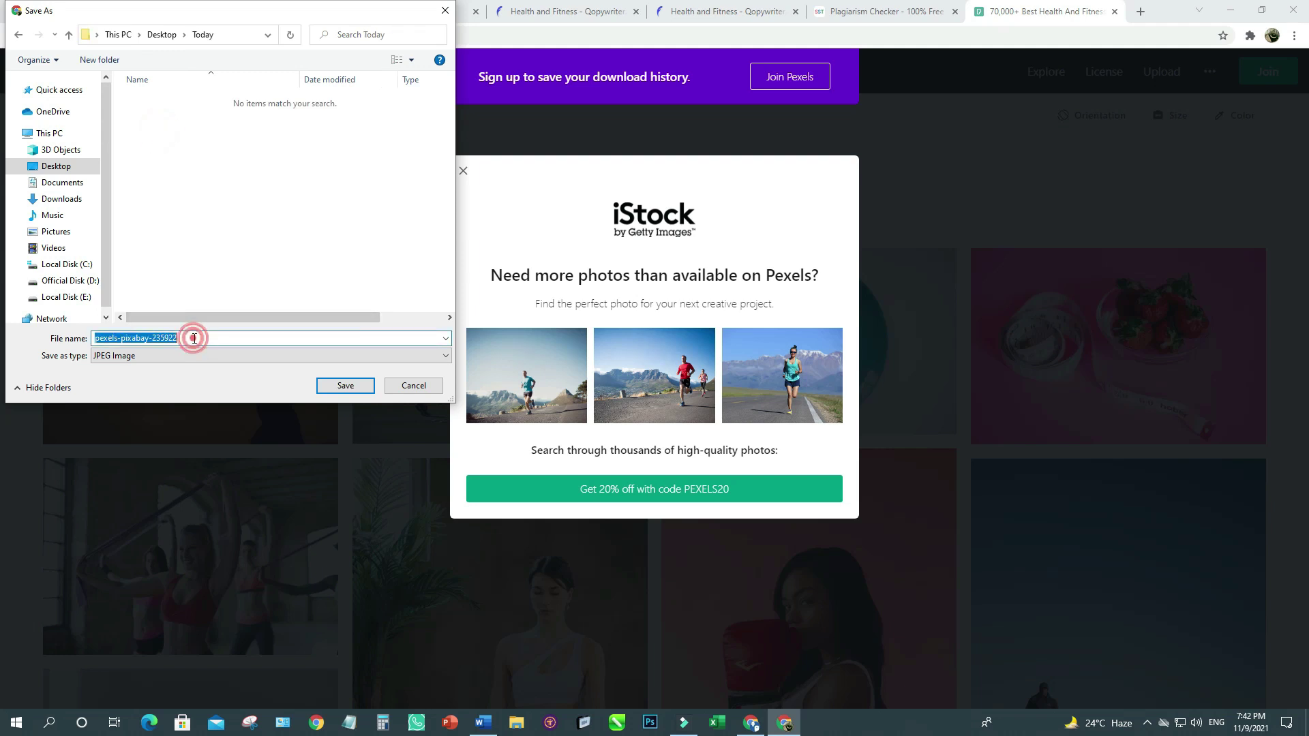
text(01)
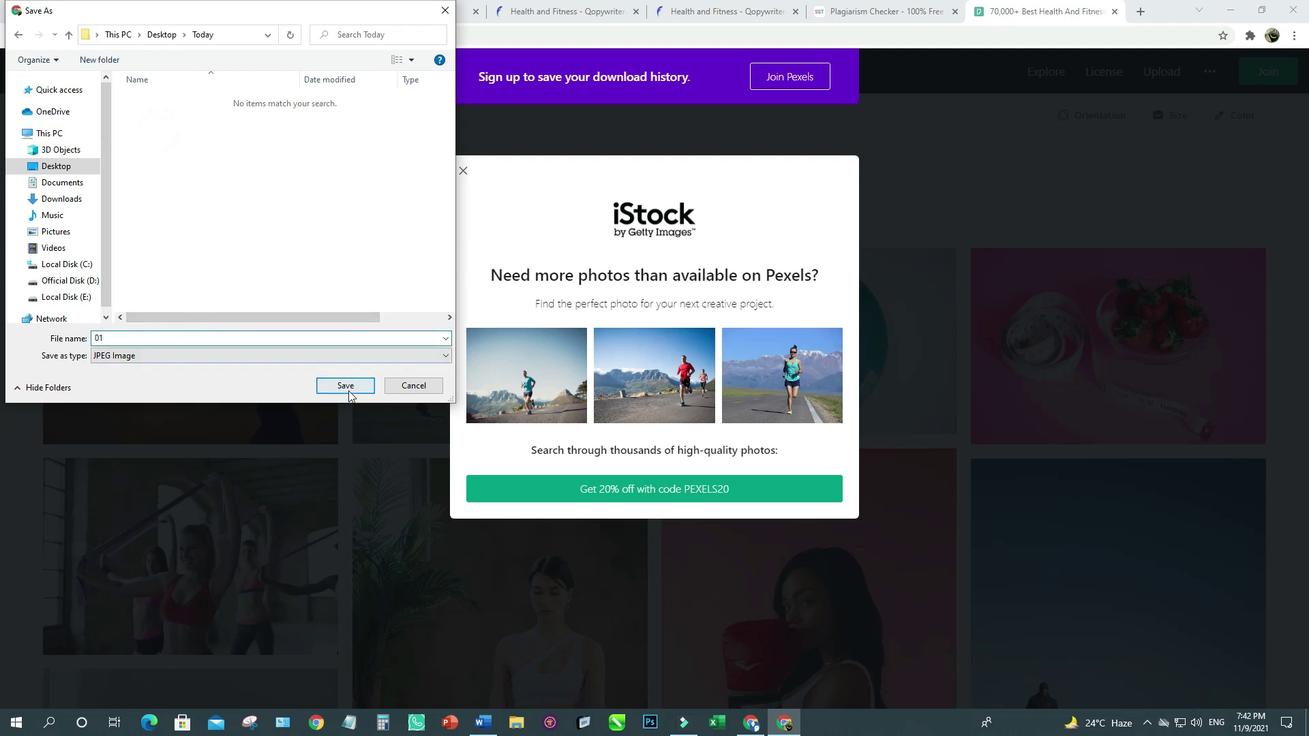
click(345, 386)
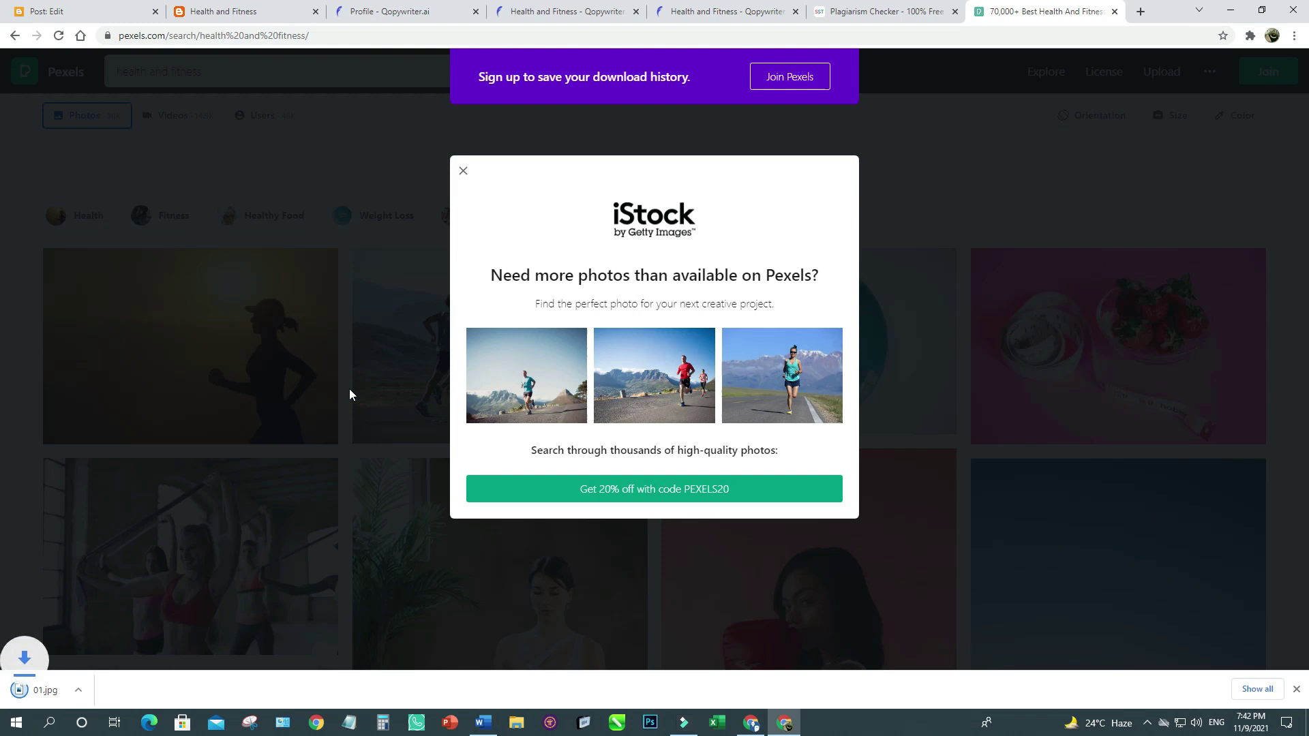
Dismiss the iStock popup and switch the results to health and fitness videos.
click(463, 170)
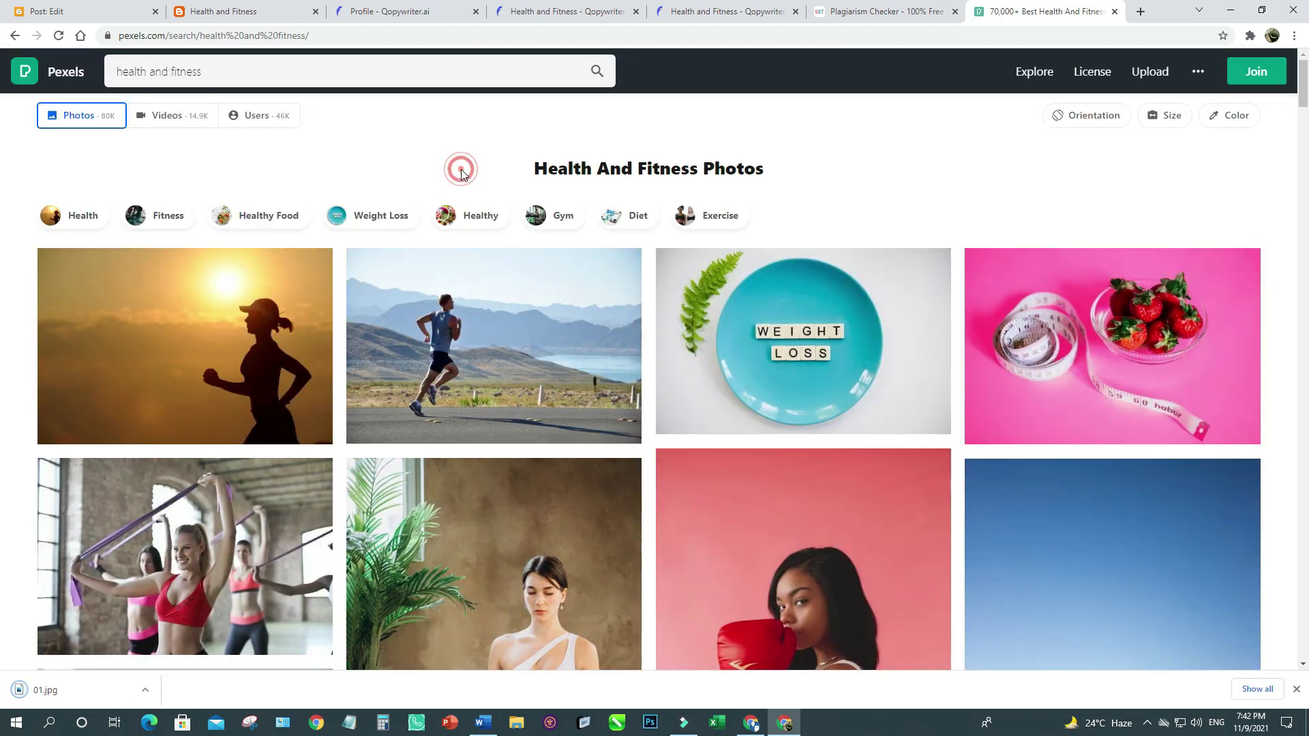
click(171, 115)
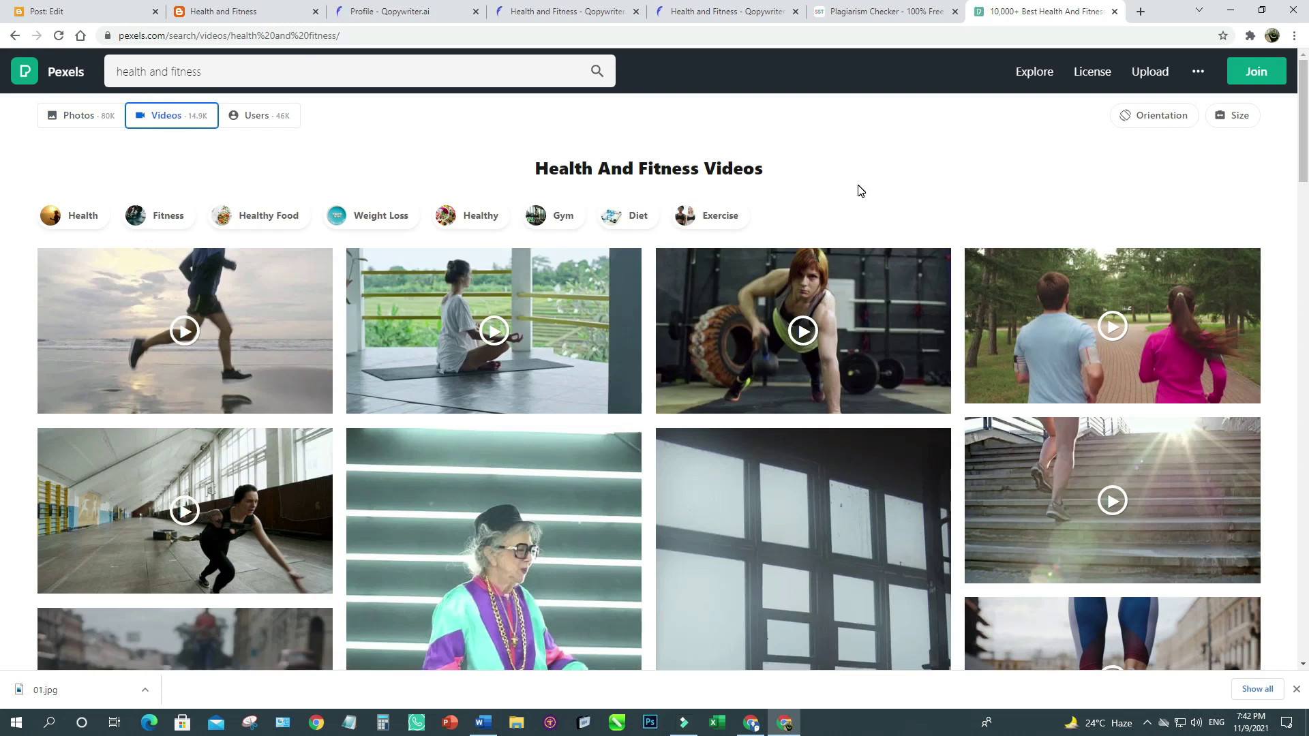
scroll(858, 191, down, 10)
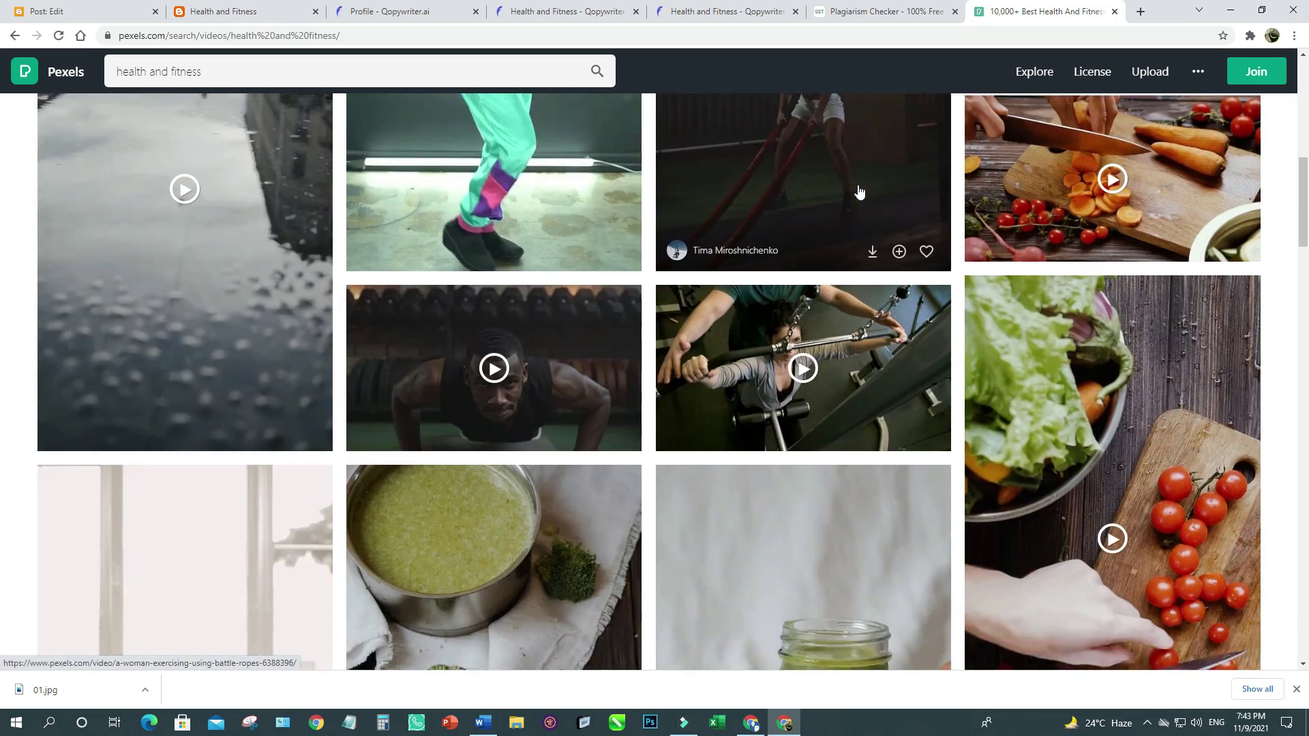
scroll(858, 191, up, 6)
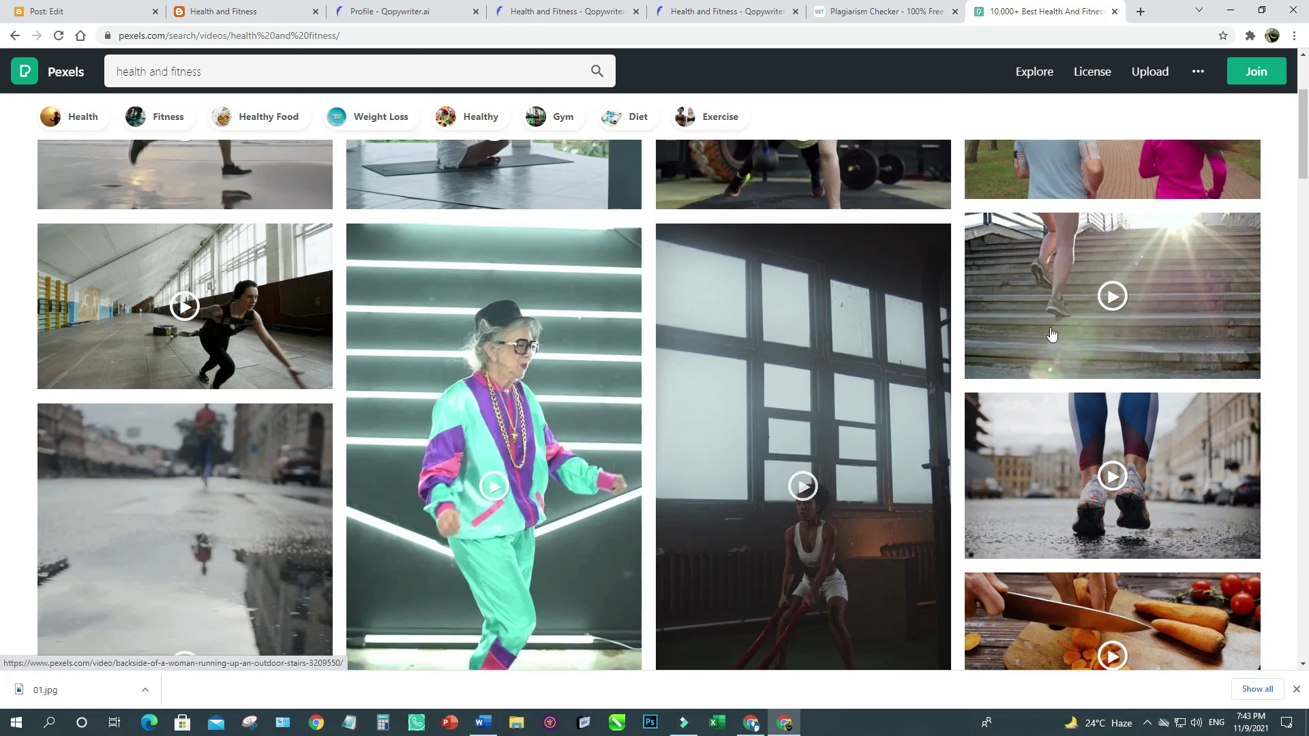
scroll(660, 356, up, 3)
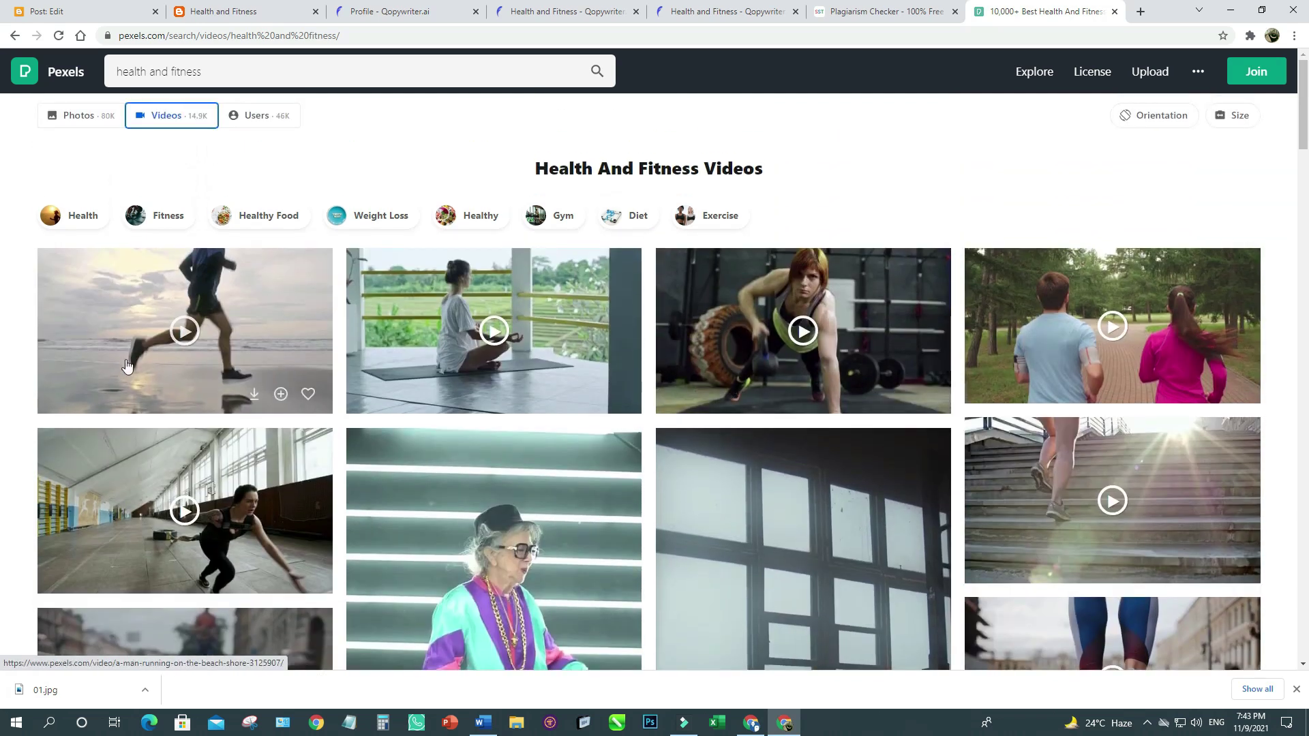
Download the beach running video as 02.mp4 into the Today folder.
click(255, 396)
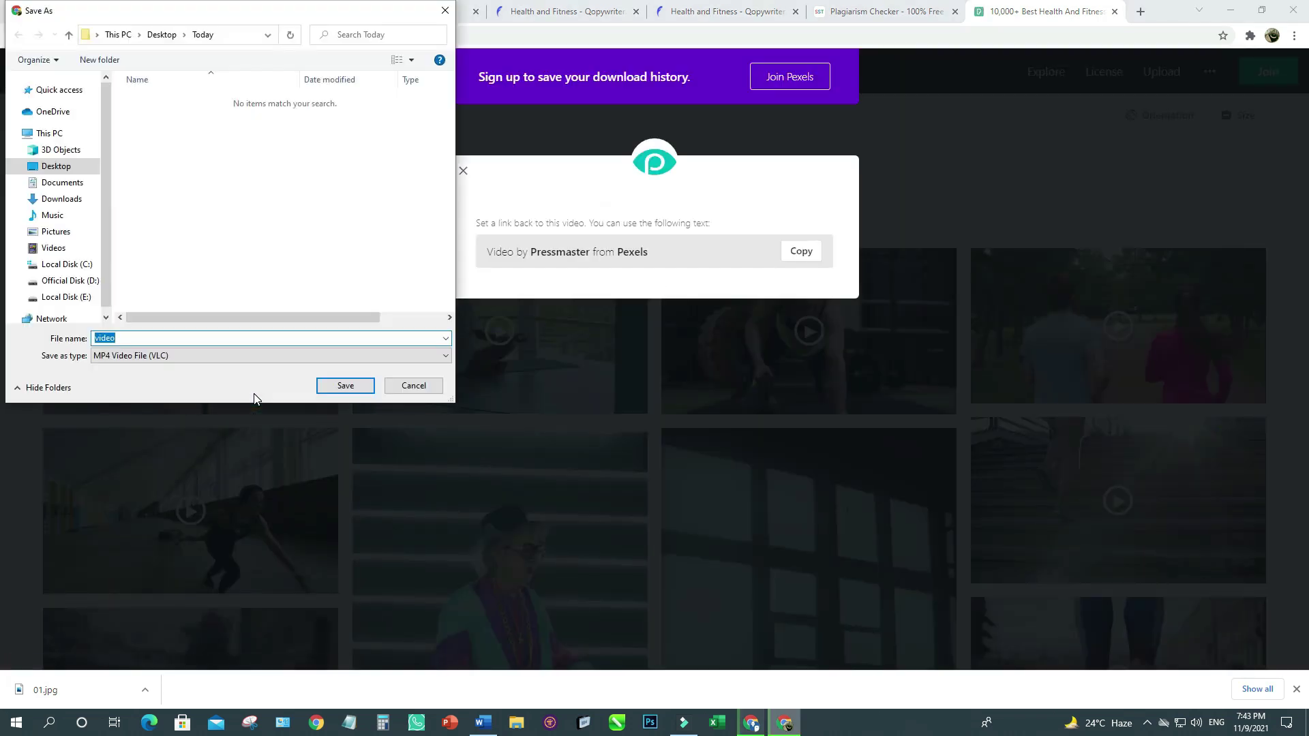
text(02)
click(347, 386)
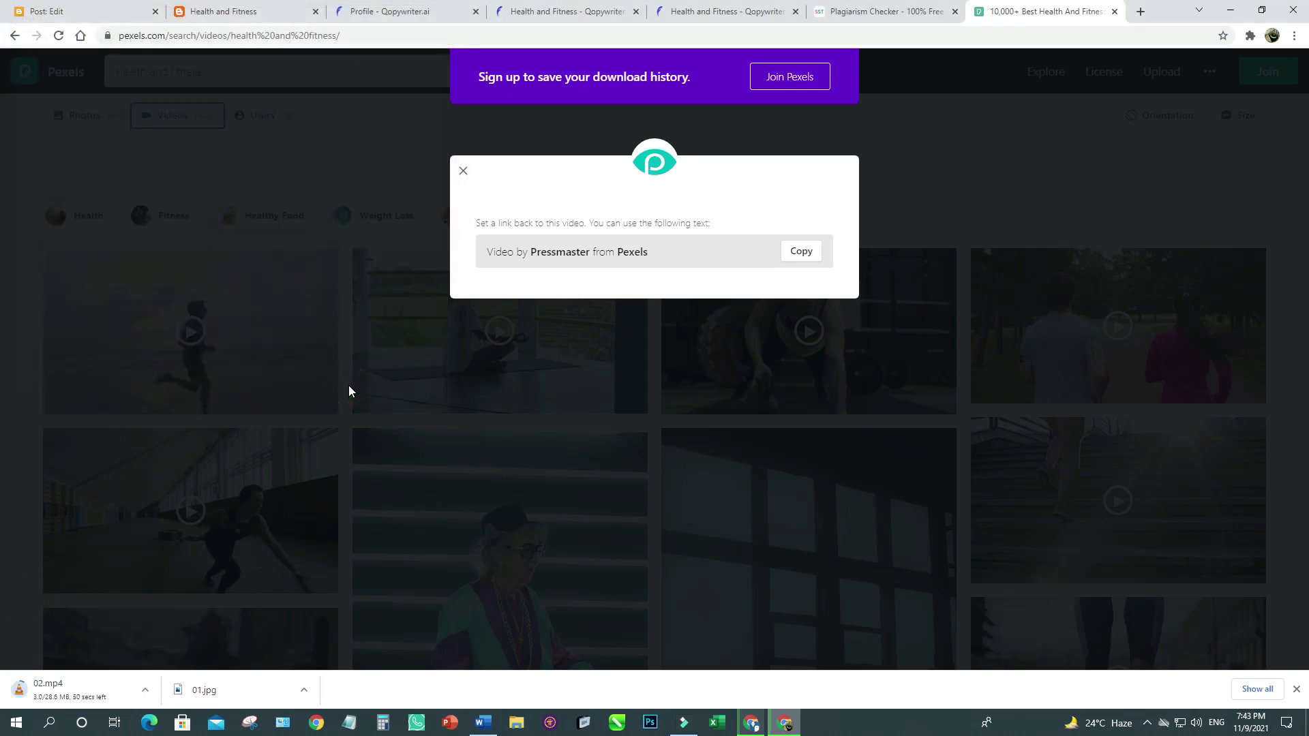
click(66, 14)
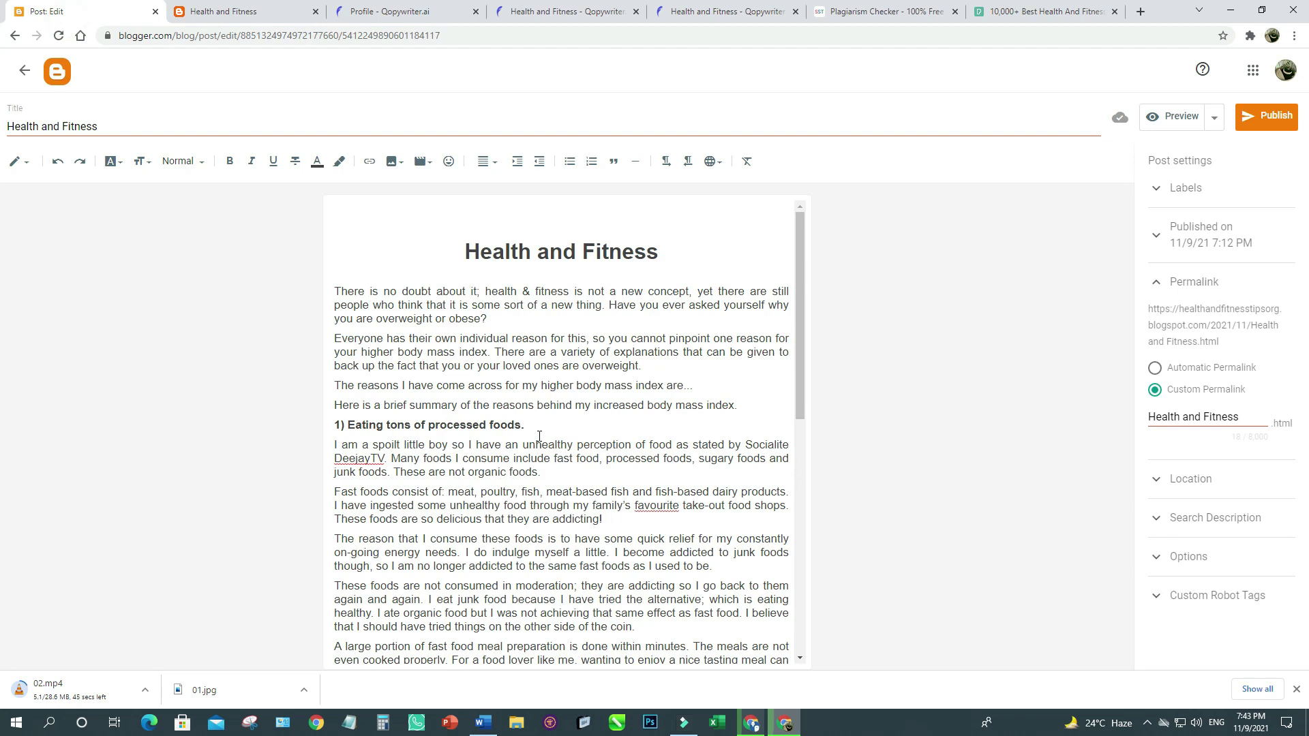
Add a centre-aligned empty line after the summary sentence ending 'index.'.
drag(337, 292, 678, 386)
click(621, 385)
click(741, 406)
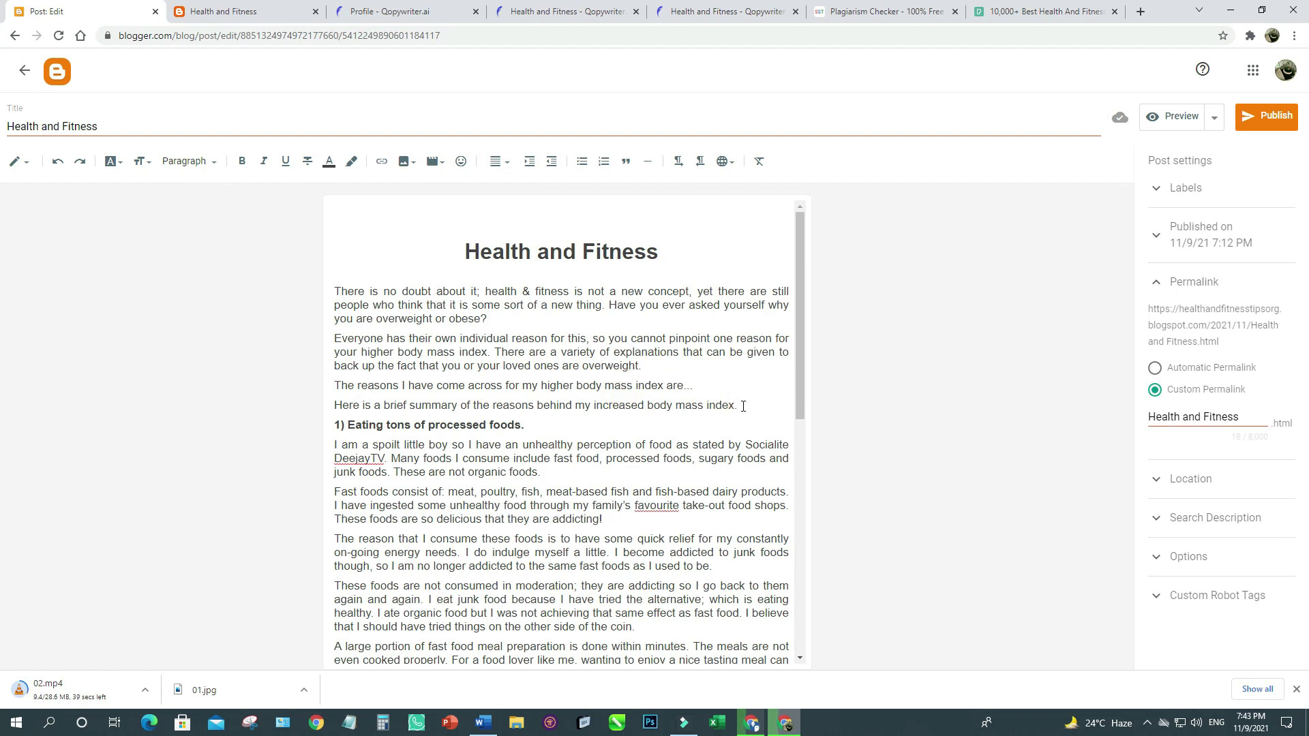
key(Return)
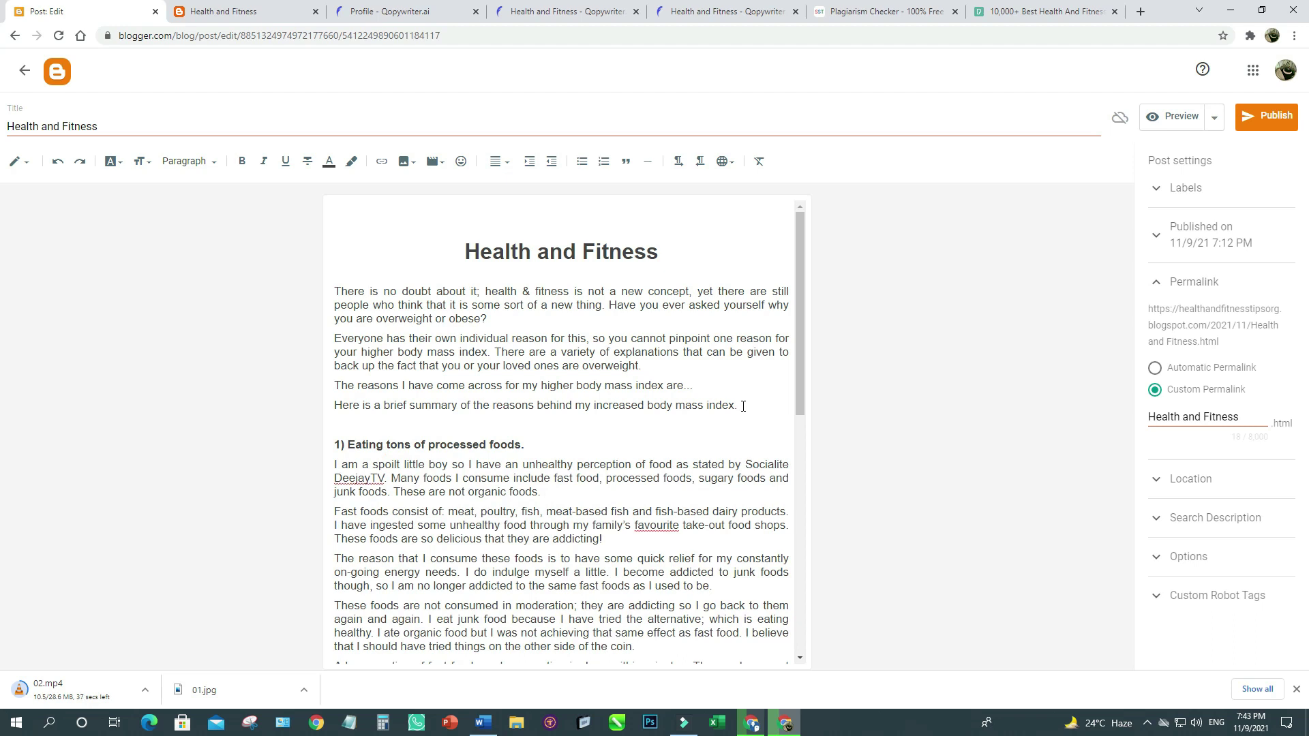
click(499, 162)
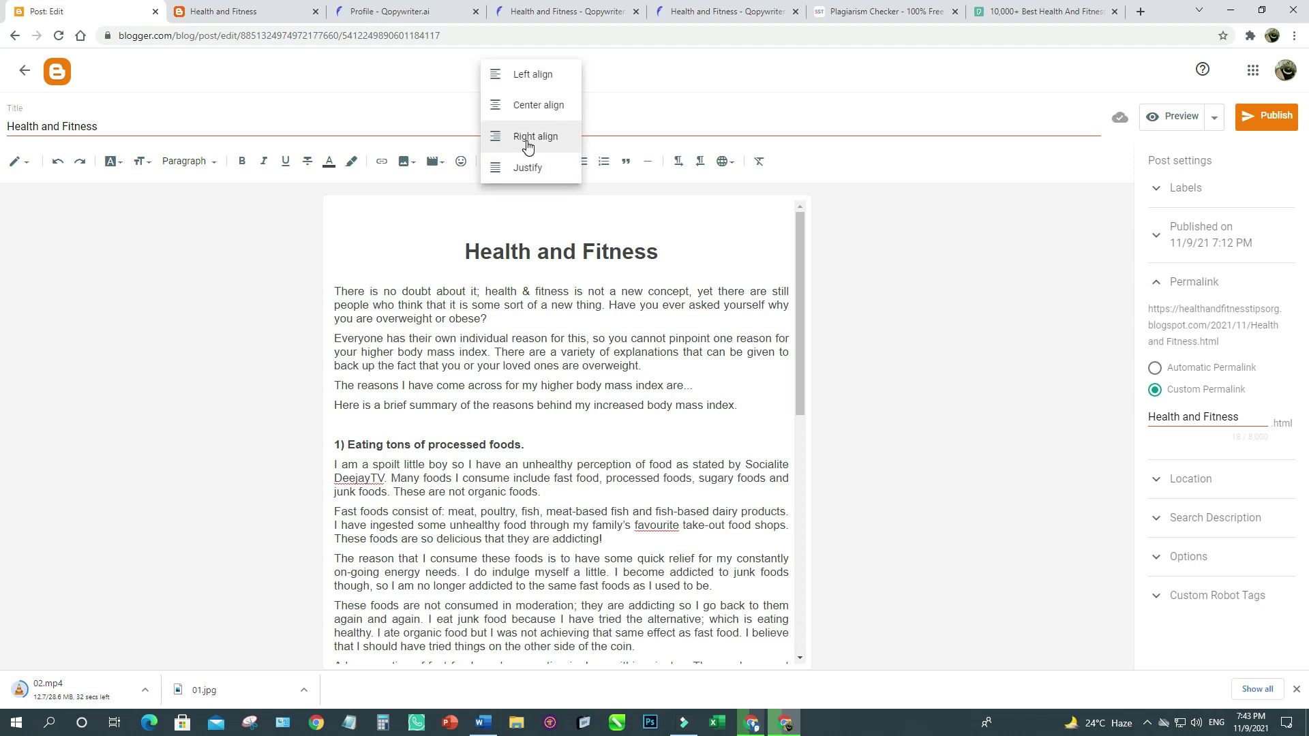
click(530, 109)
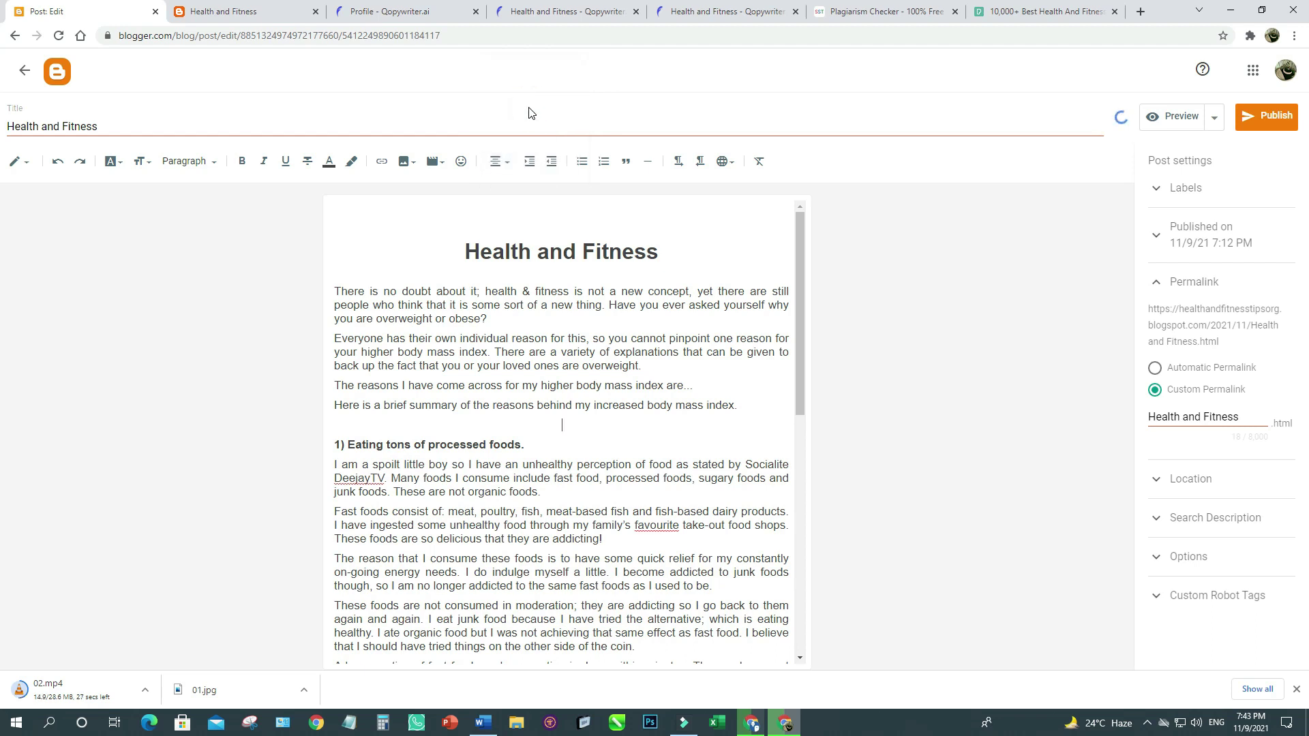
Upload Desktop > Today > 01.jpg and insert it on the new centred line.
click(402, 163)
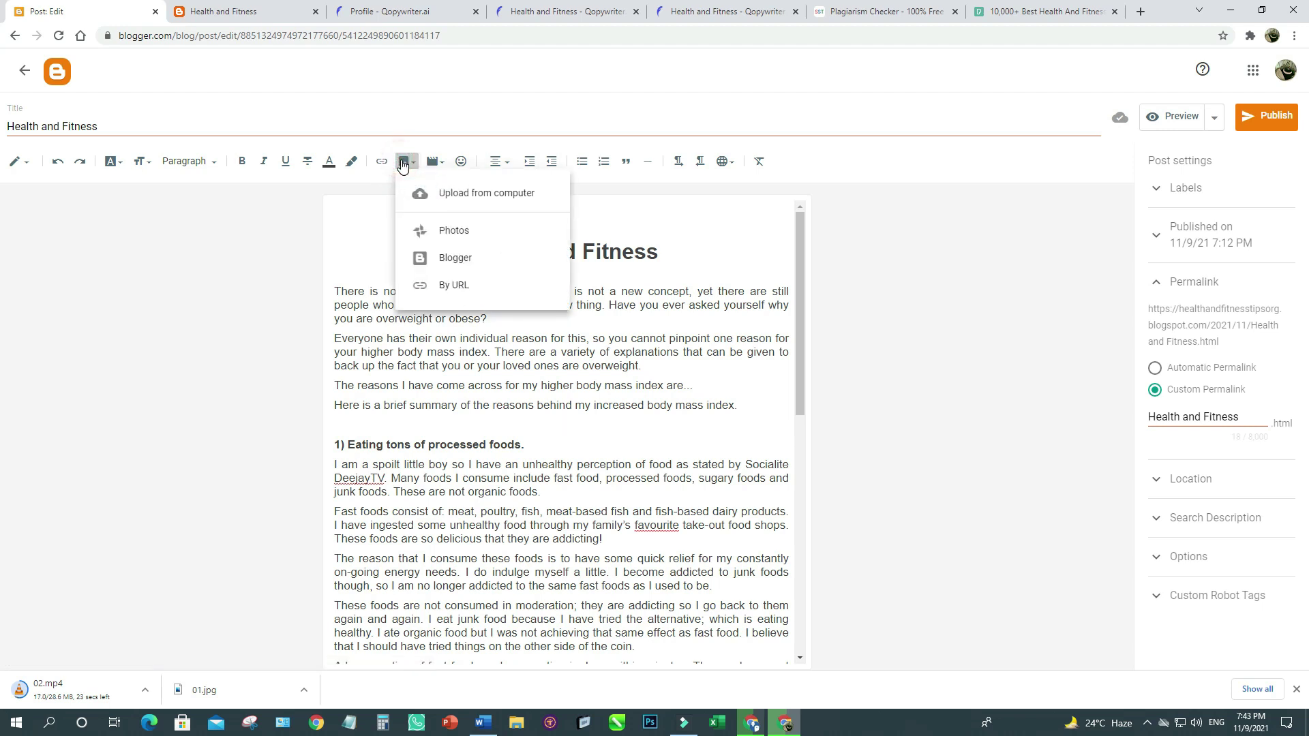
click(488, 199)
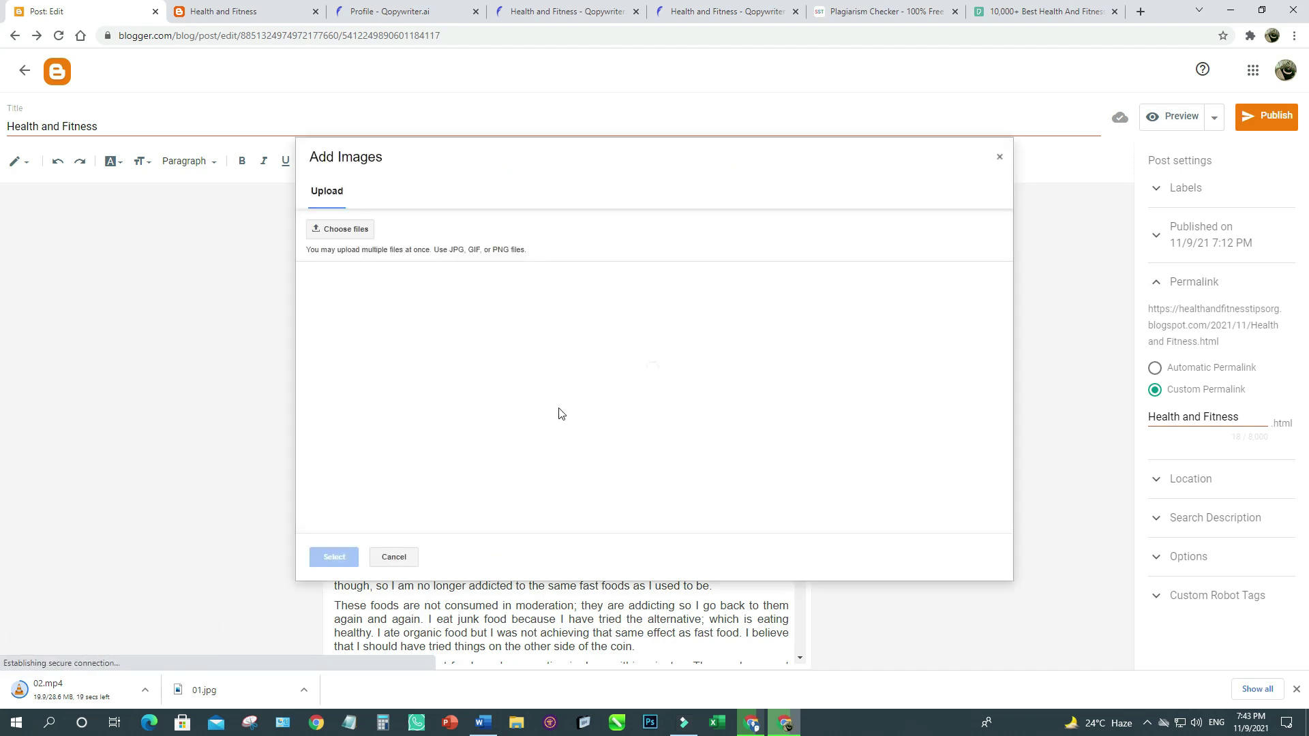
click(341, 230)
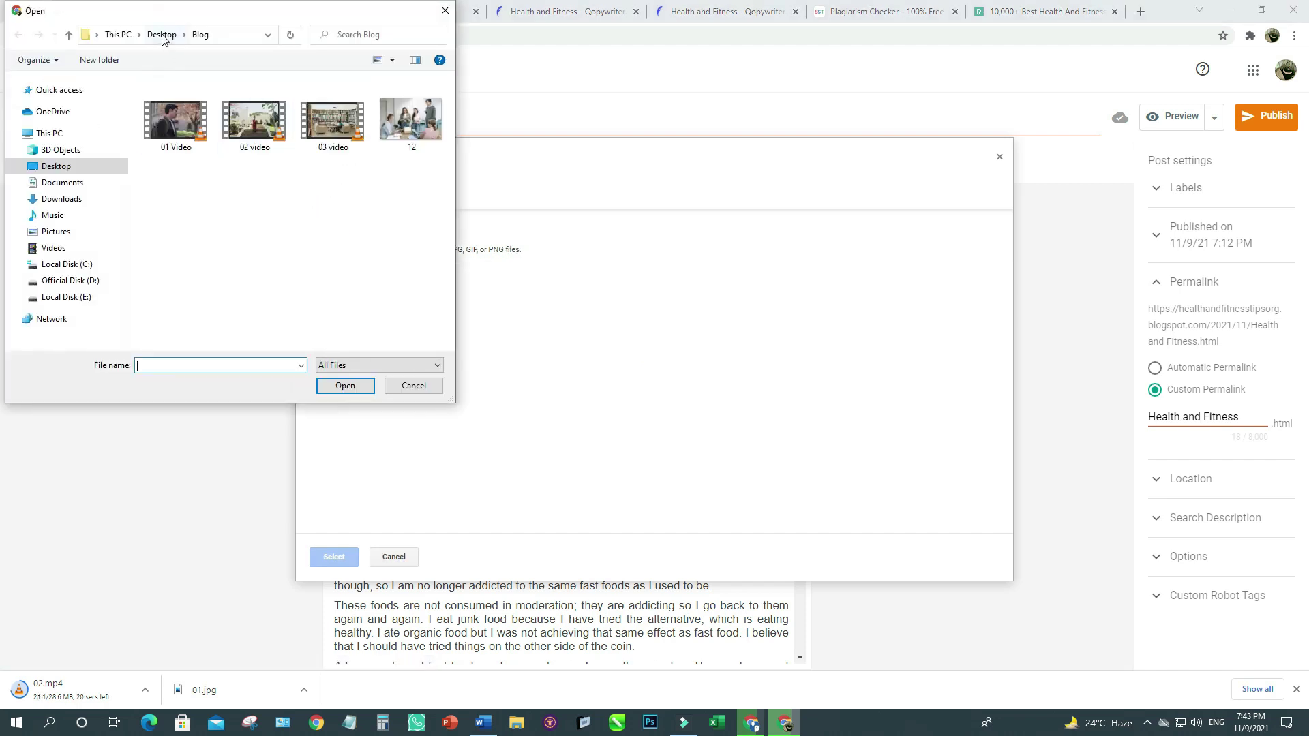
click(161, 35)
click(175, 136)
double_click(175, 136)
click(175, 136)
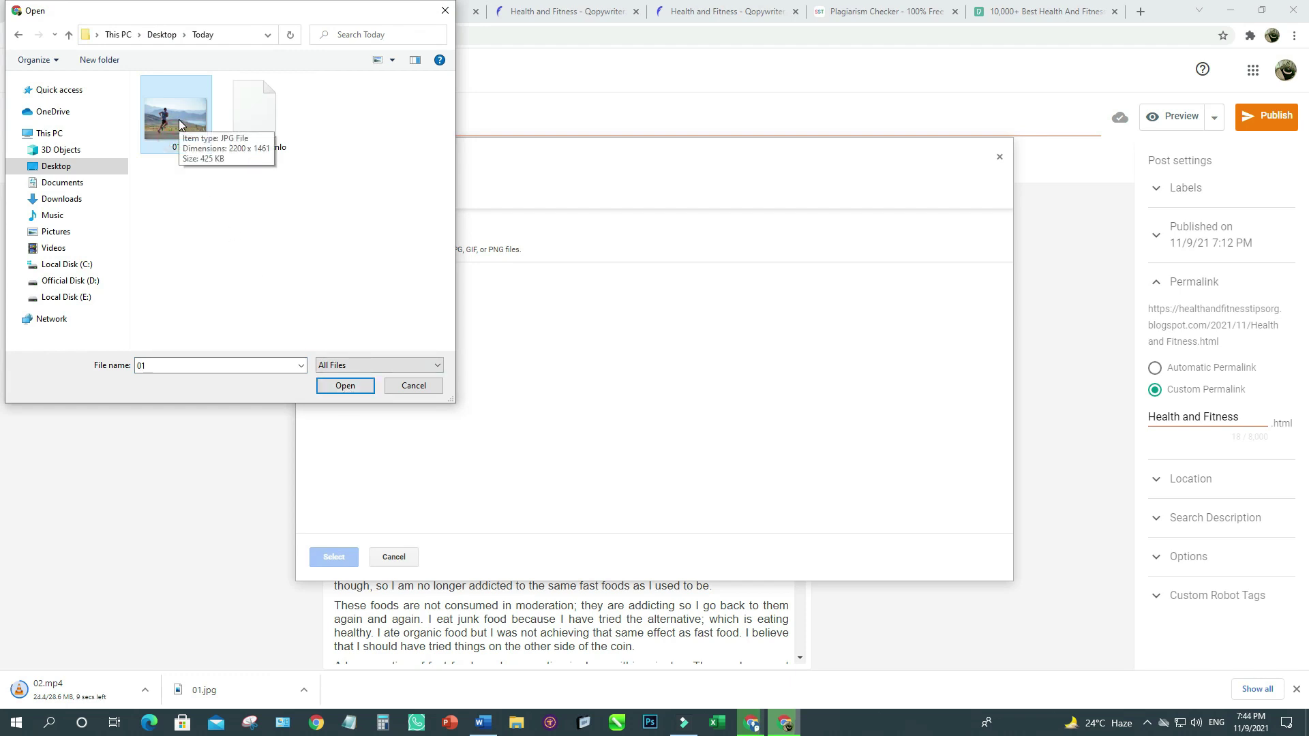
click(336, 385)
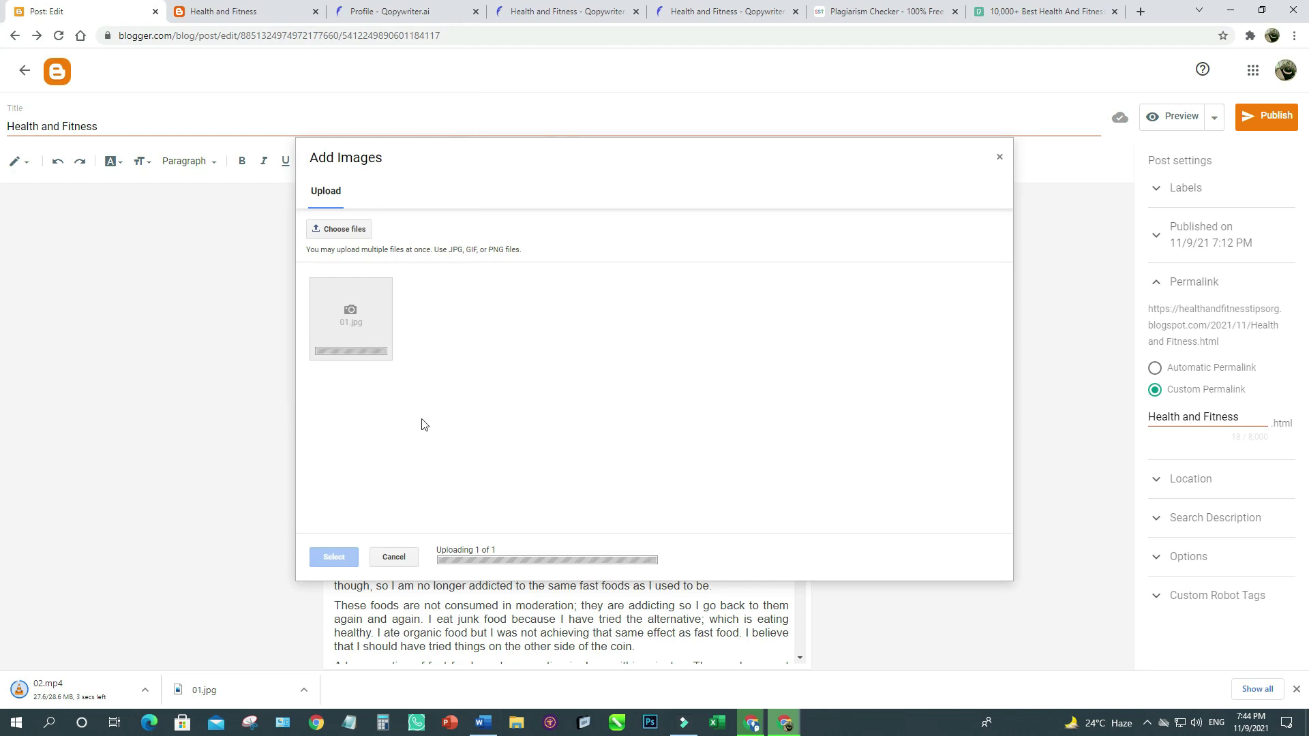
click(383, 350)
click(334, 556)
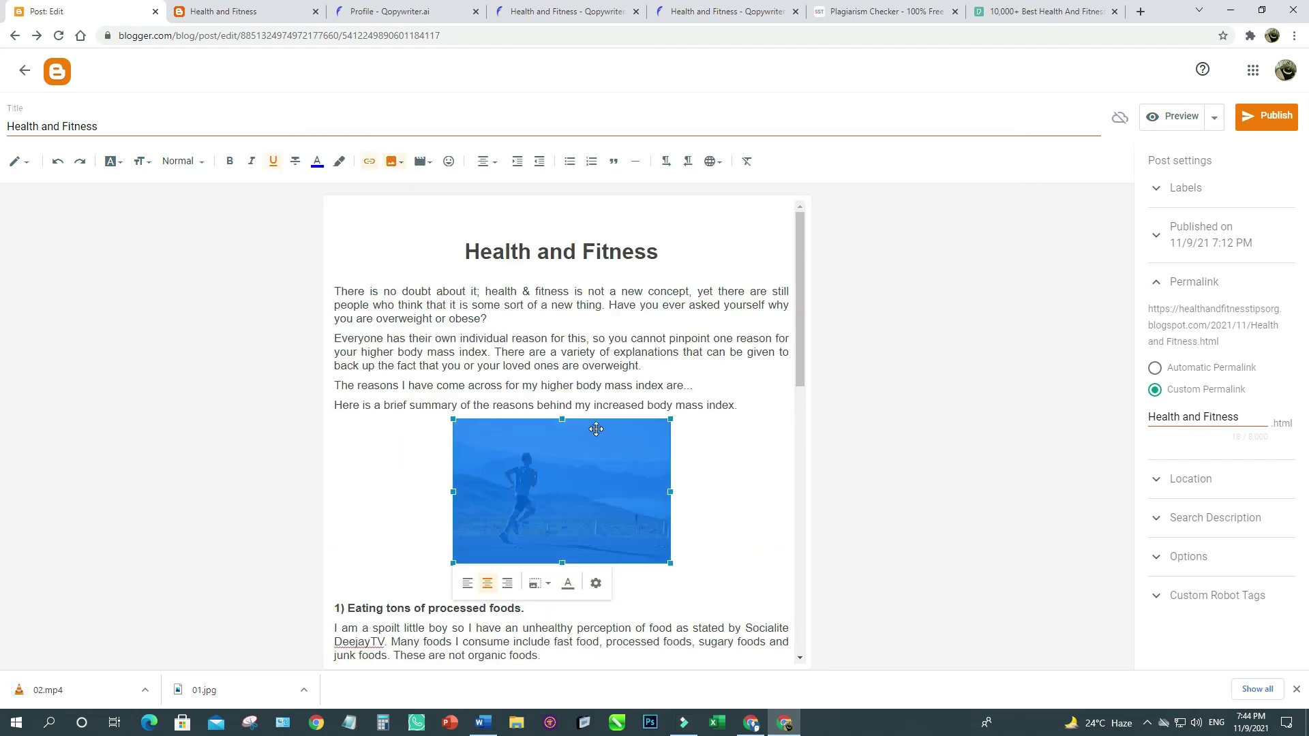
Set the runner photo's size to Large.
click(595, 585)
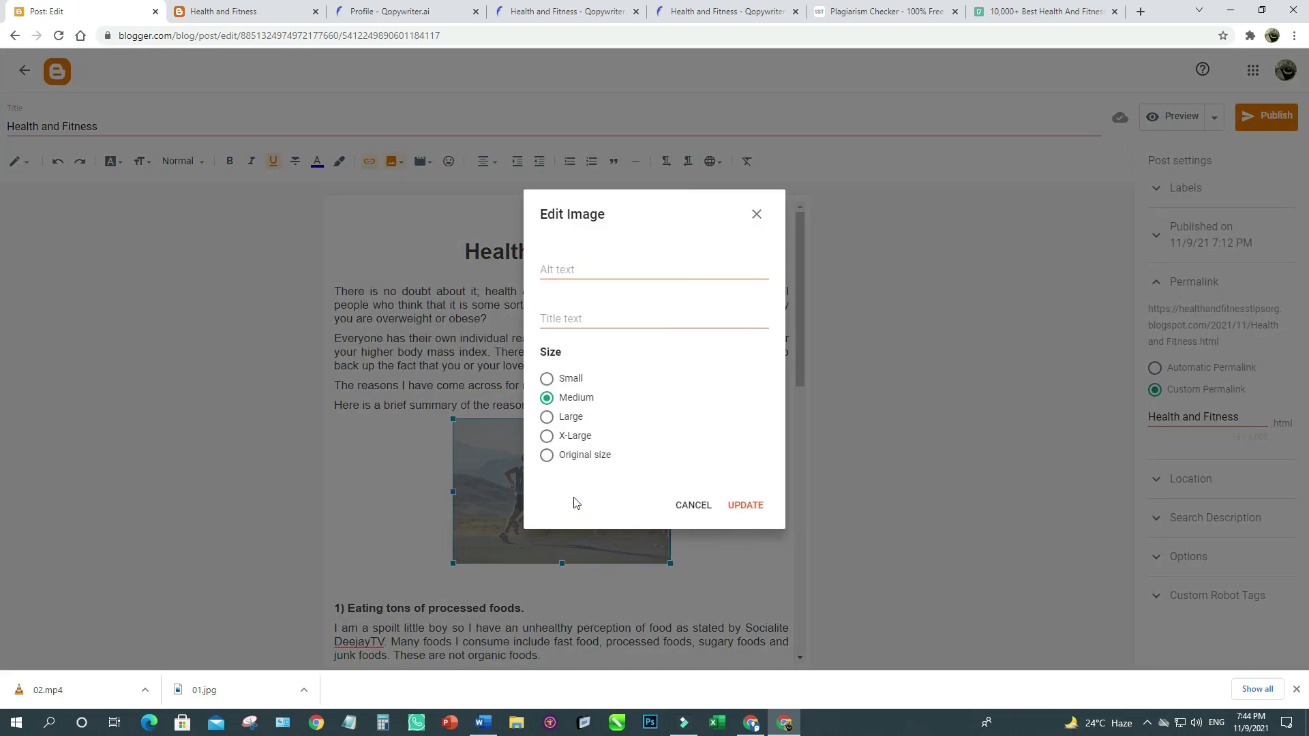
click(546, 417)
click(746, 505)
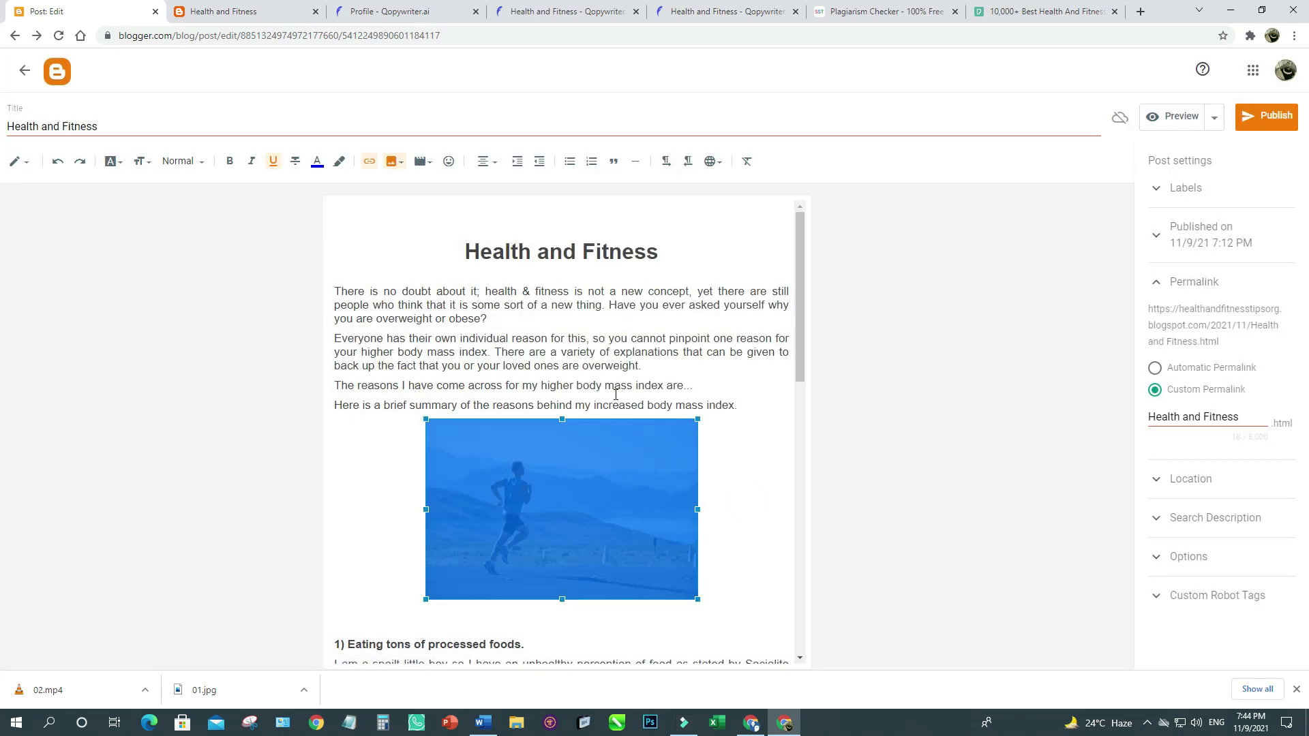
Use the post title 'Health and Fitness' as the photo's alt text and title text.
triple_click(82, 125)
key(ctrl+c)
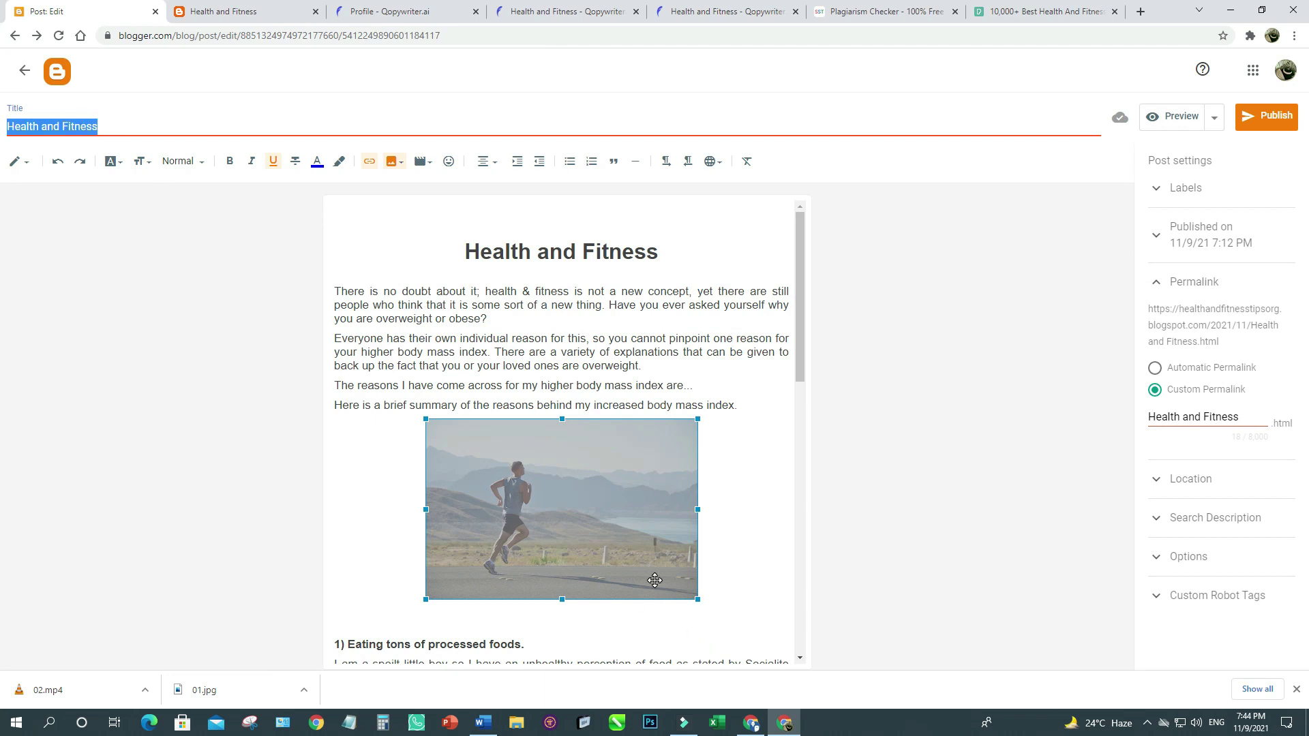
click(567, 620)
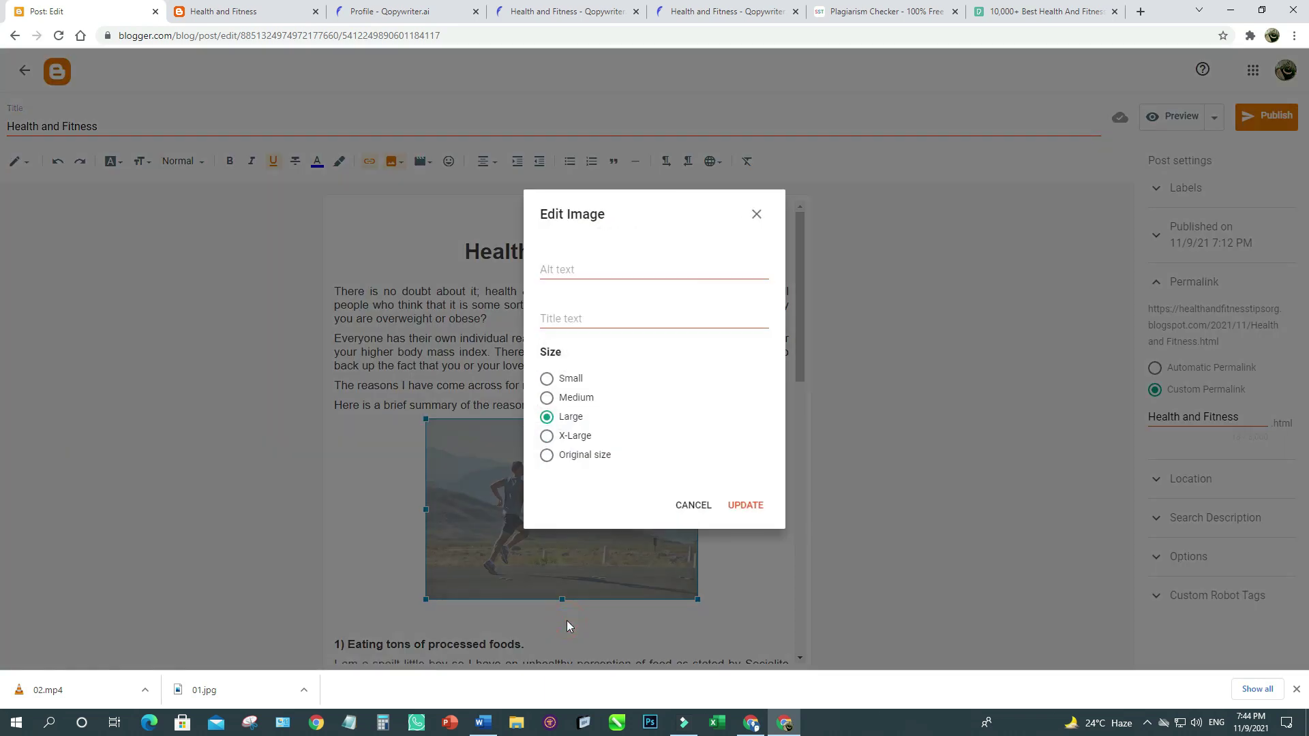
click(564, 267)
key(ctrl+v)
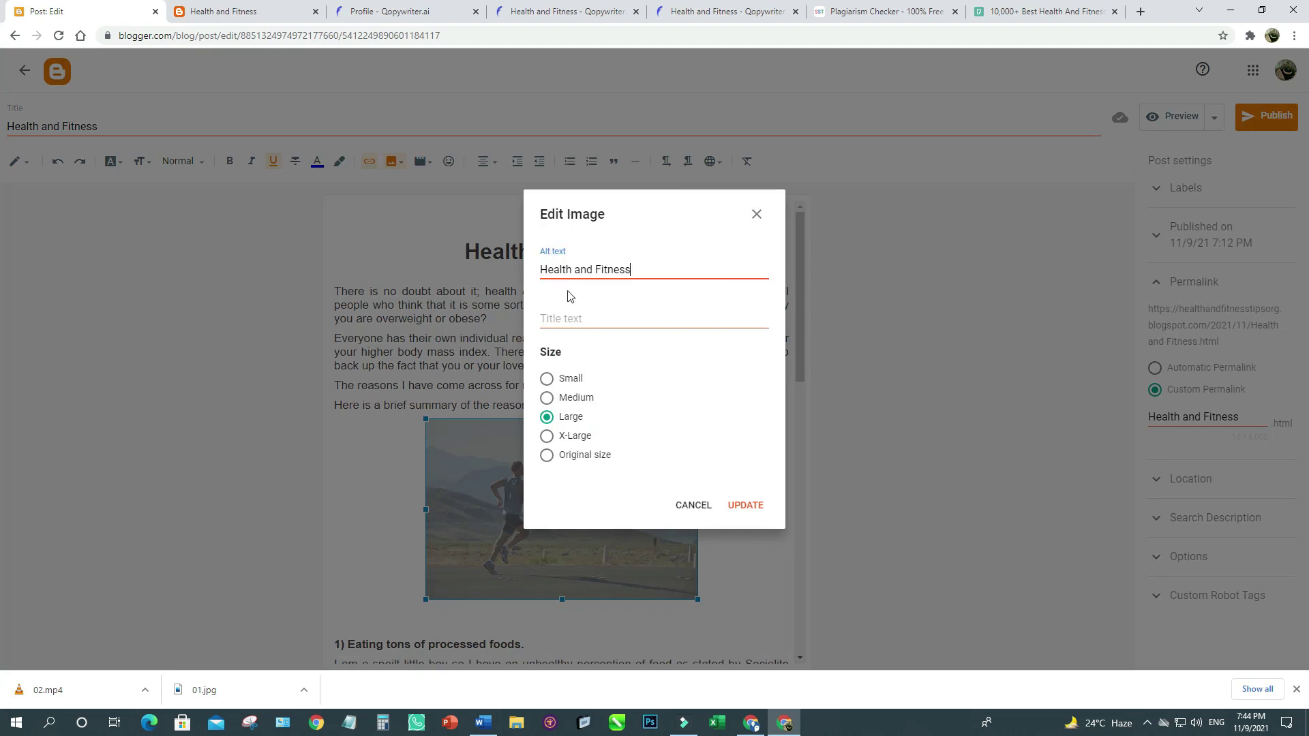
click(572, 317)
key(ctrl+v)
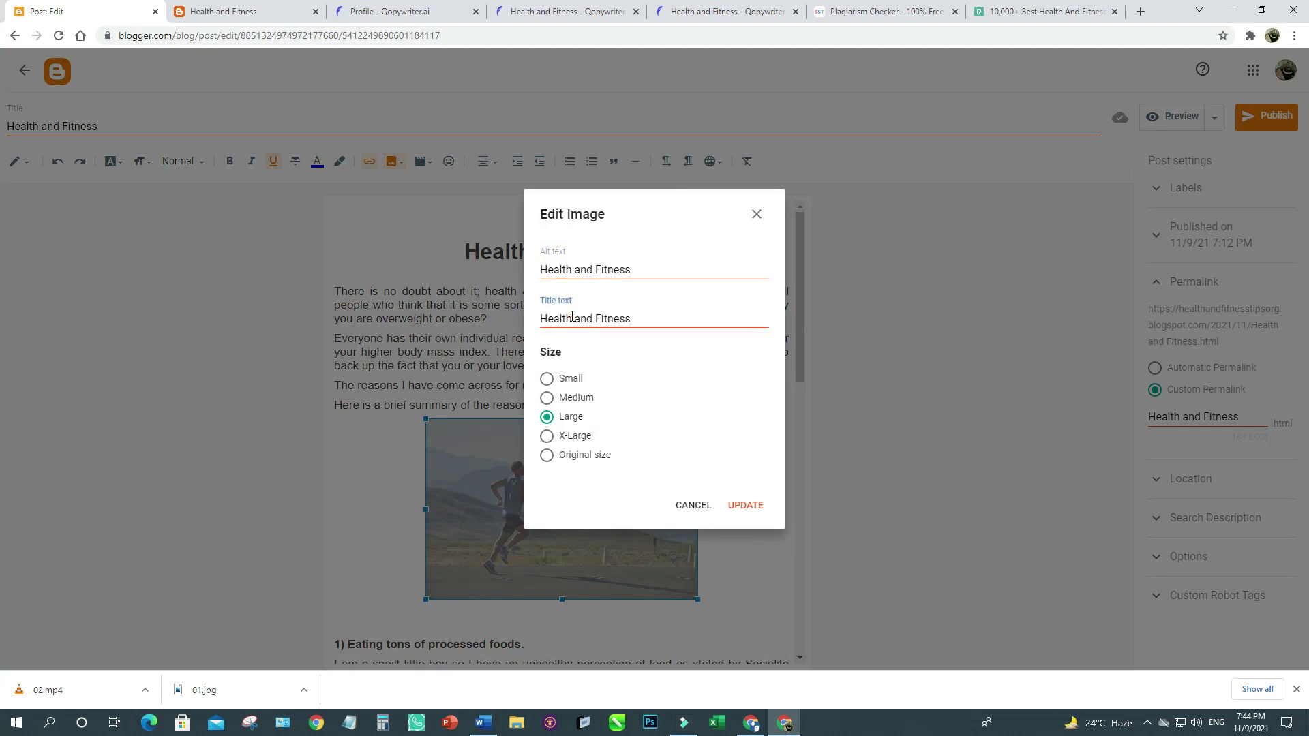
click(745, 506)
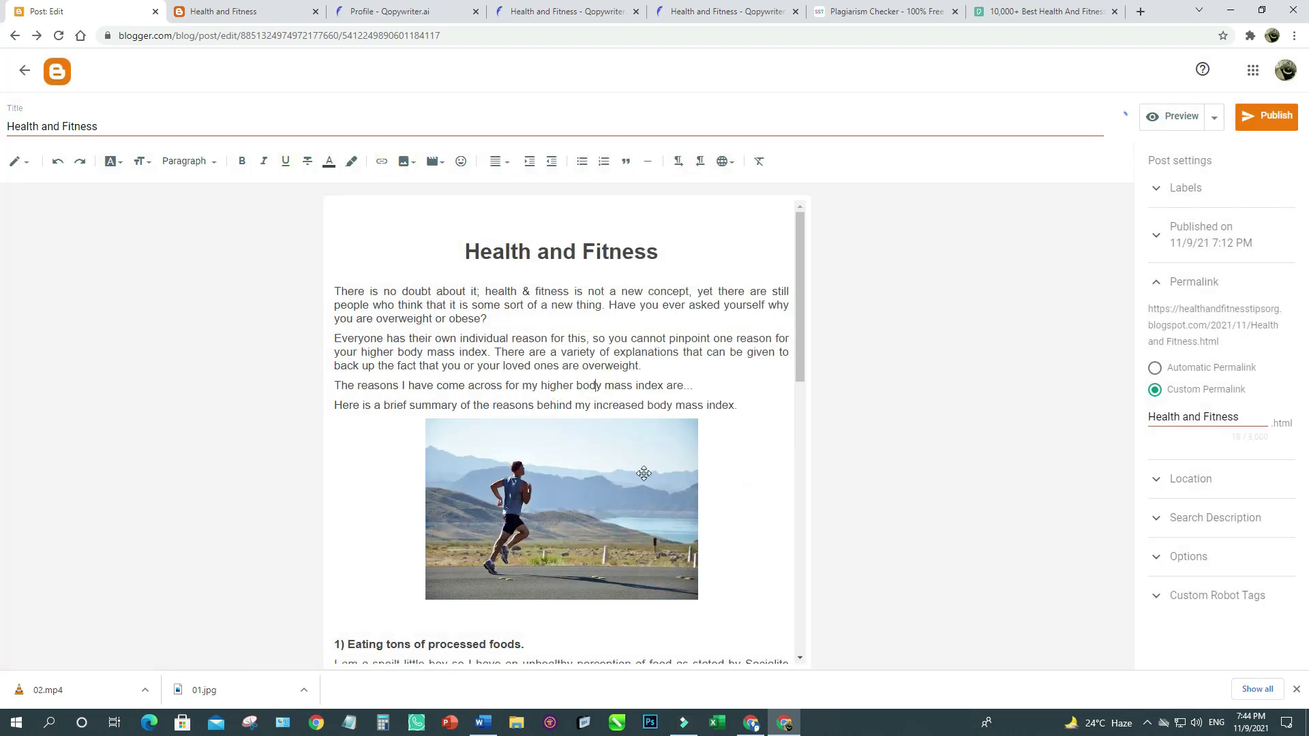
Add a centred empty paragraph after the Lifestyle Reasons sentence ending 'goals.'.
scroll(747, 452, down, 8)
scroll(747, 452, down, 1)
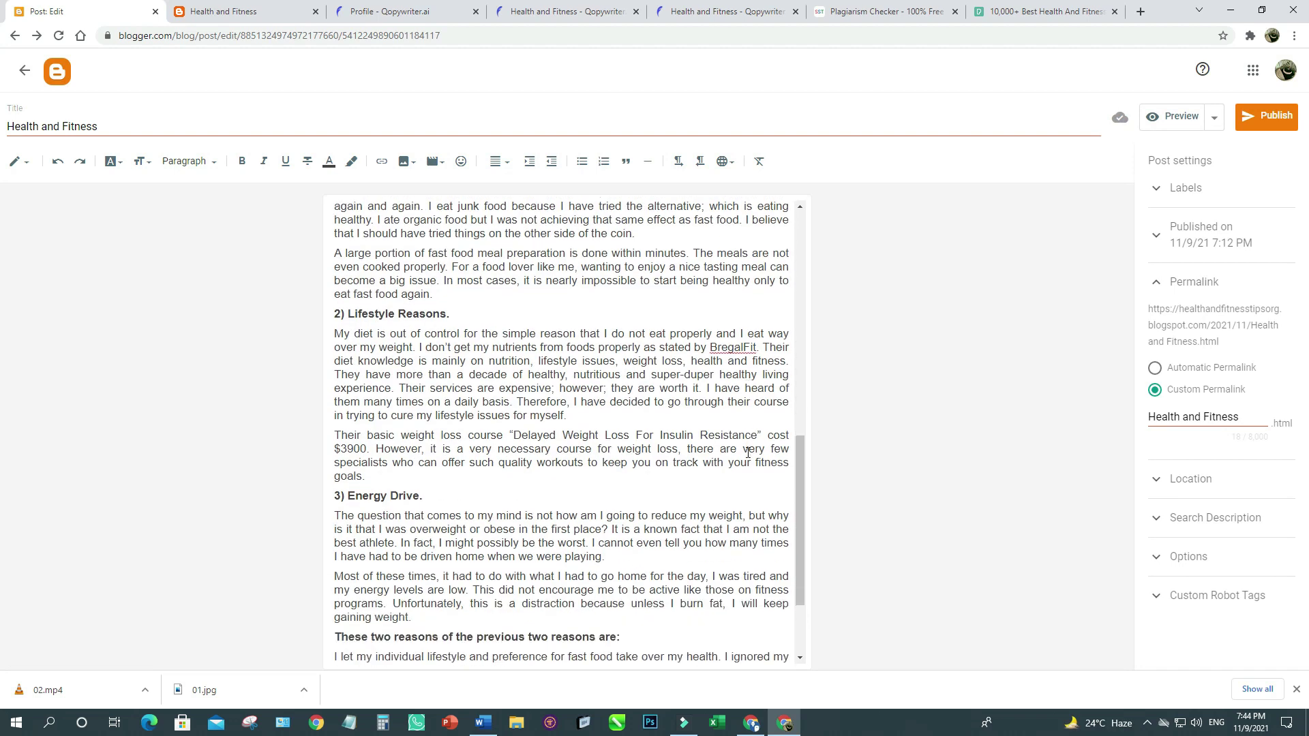
click(369, 481)
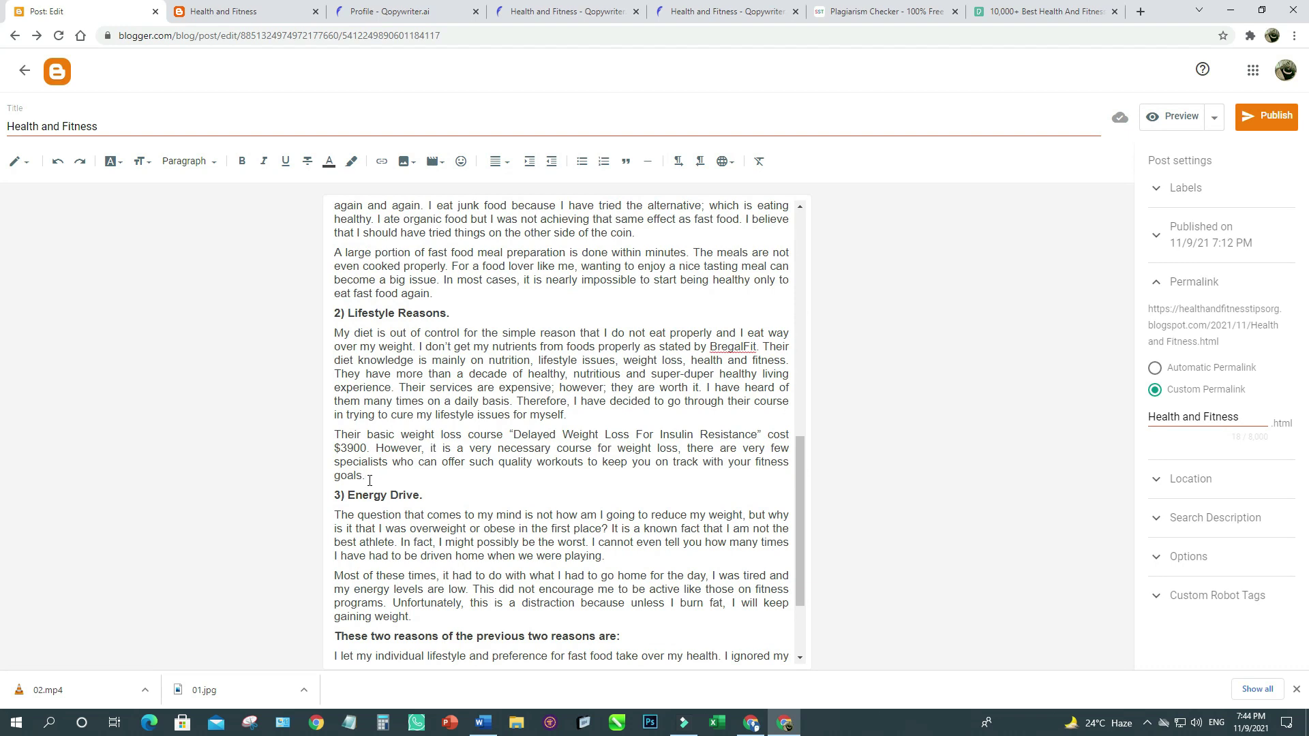
key(Return)
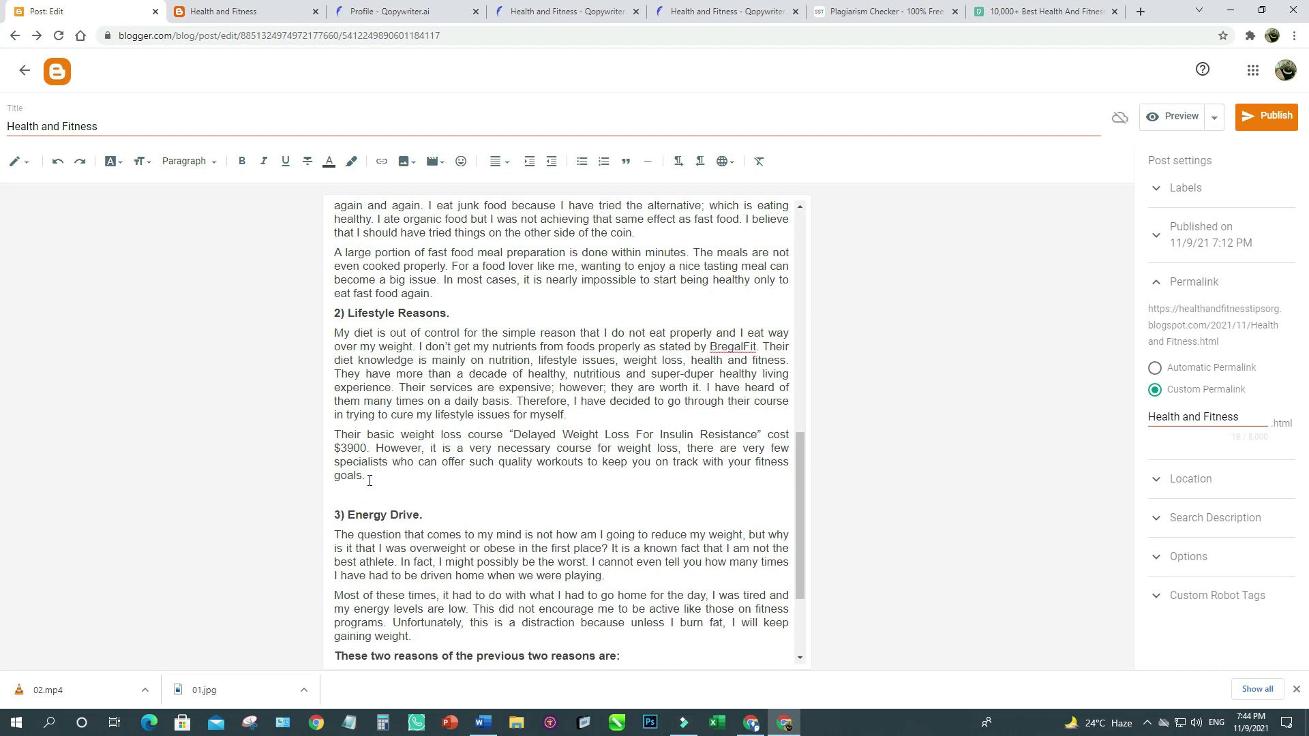
click(509, 166)
click(533, 109)
Upload the running video 02 from the computer and insert it there.
click(434, 164)
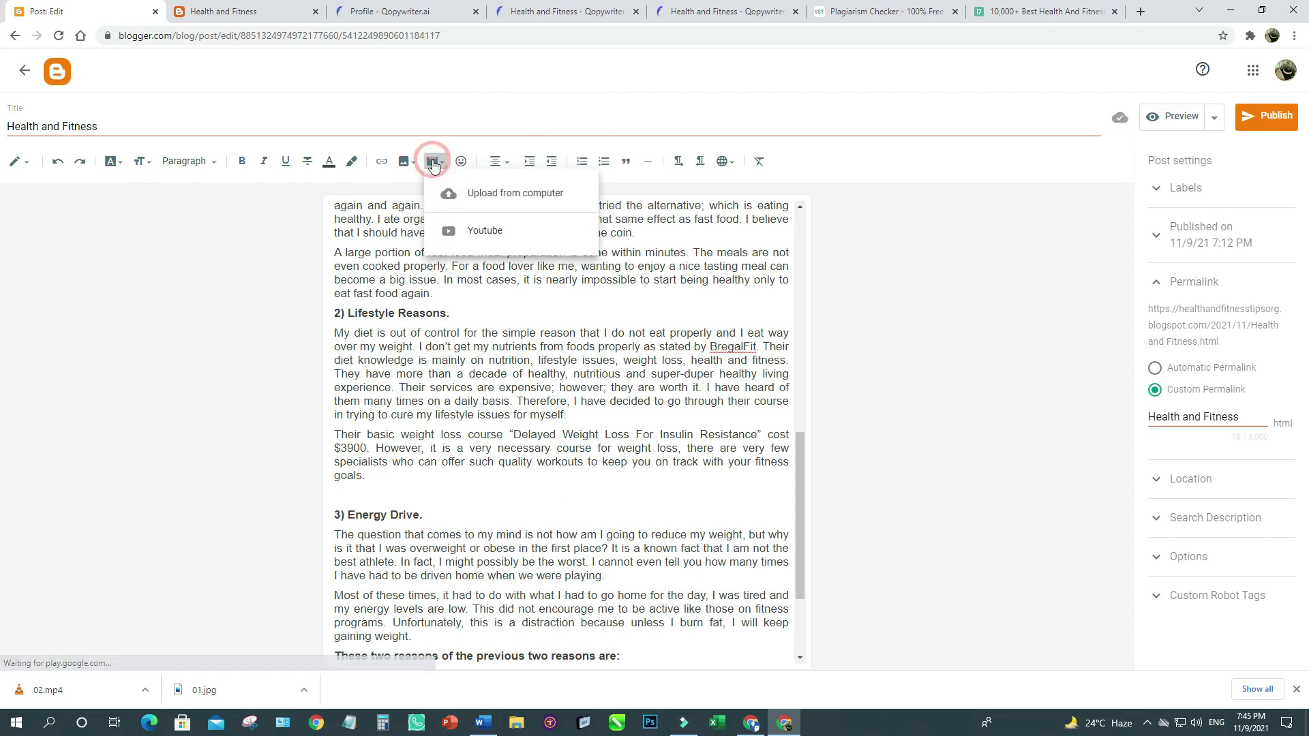
click(497, 192)
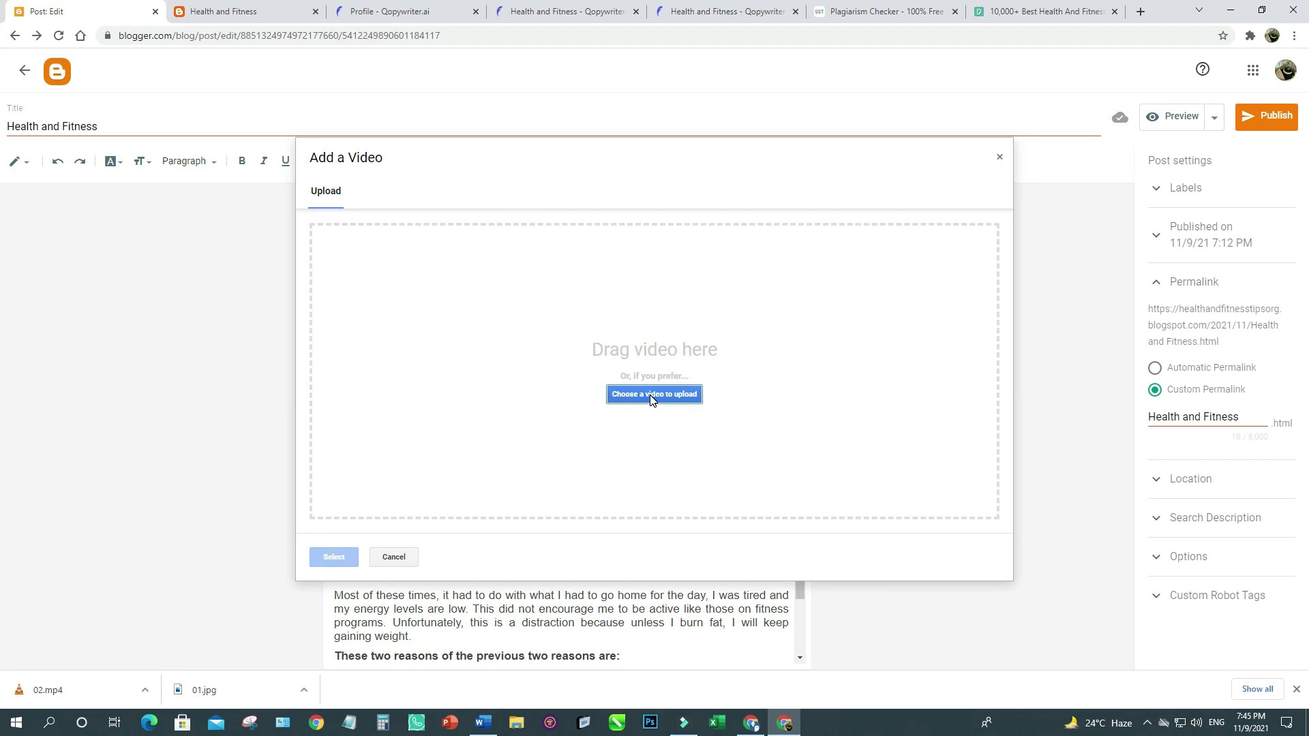
click(652, 395)
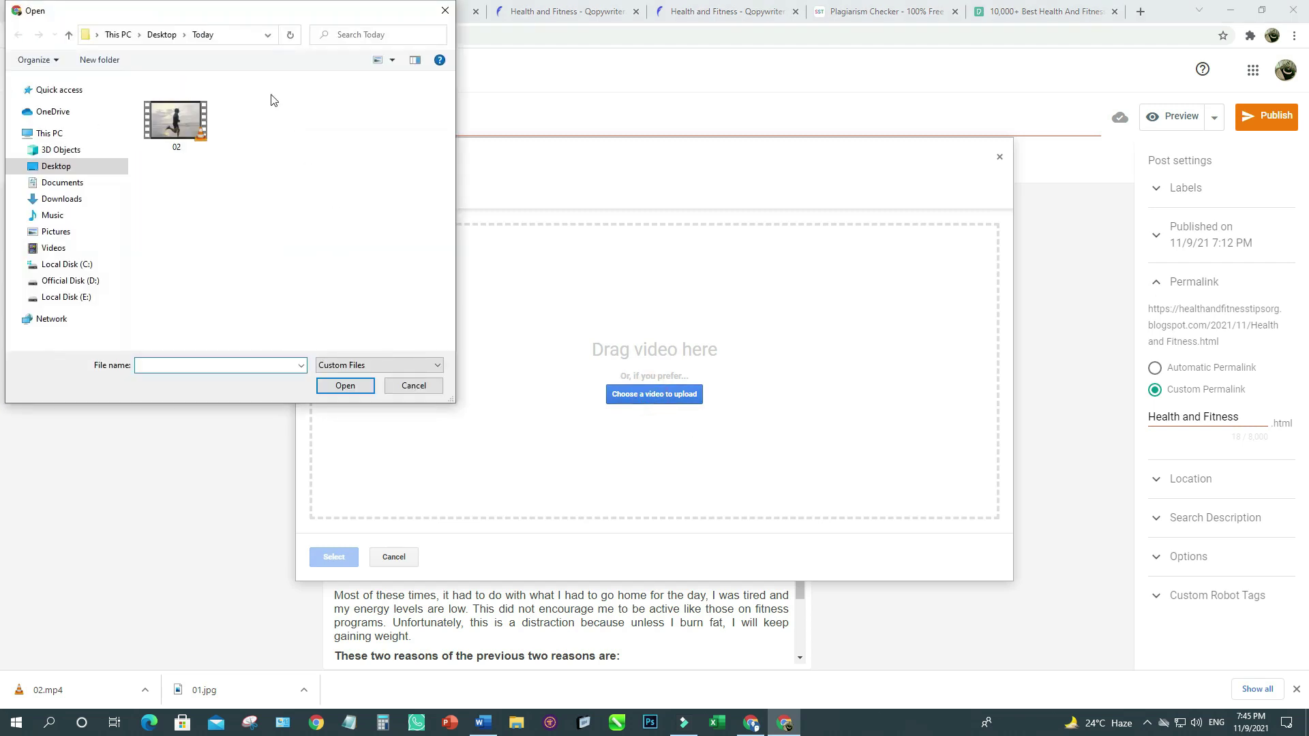
click(176, 120)
click(343, 386)
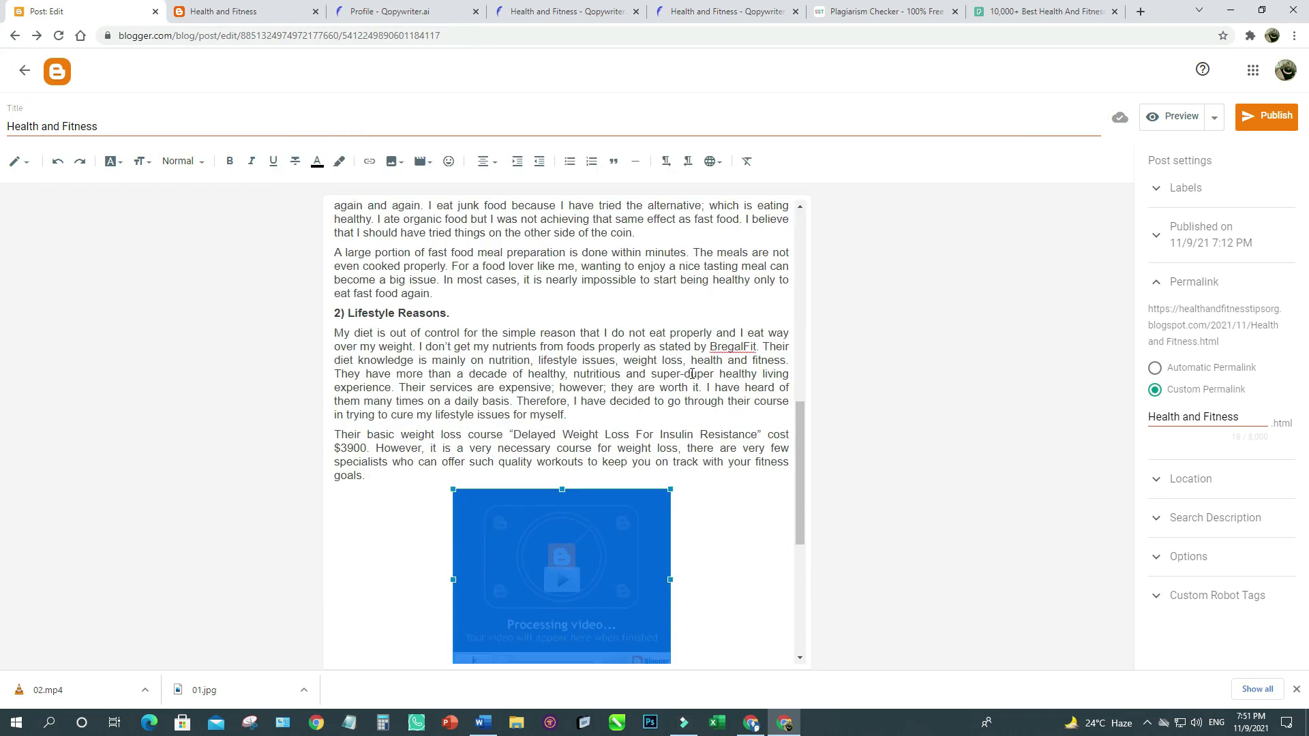
click(676, 373)
Drag the video's left handle outward so it matches the runner photo's width.
scroll(675, 380, down, 1)
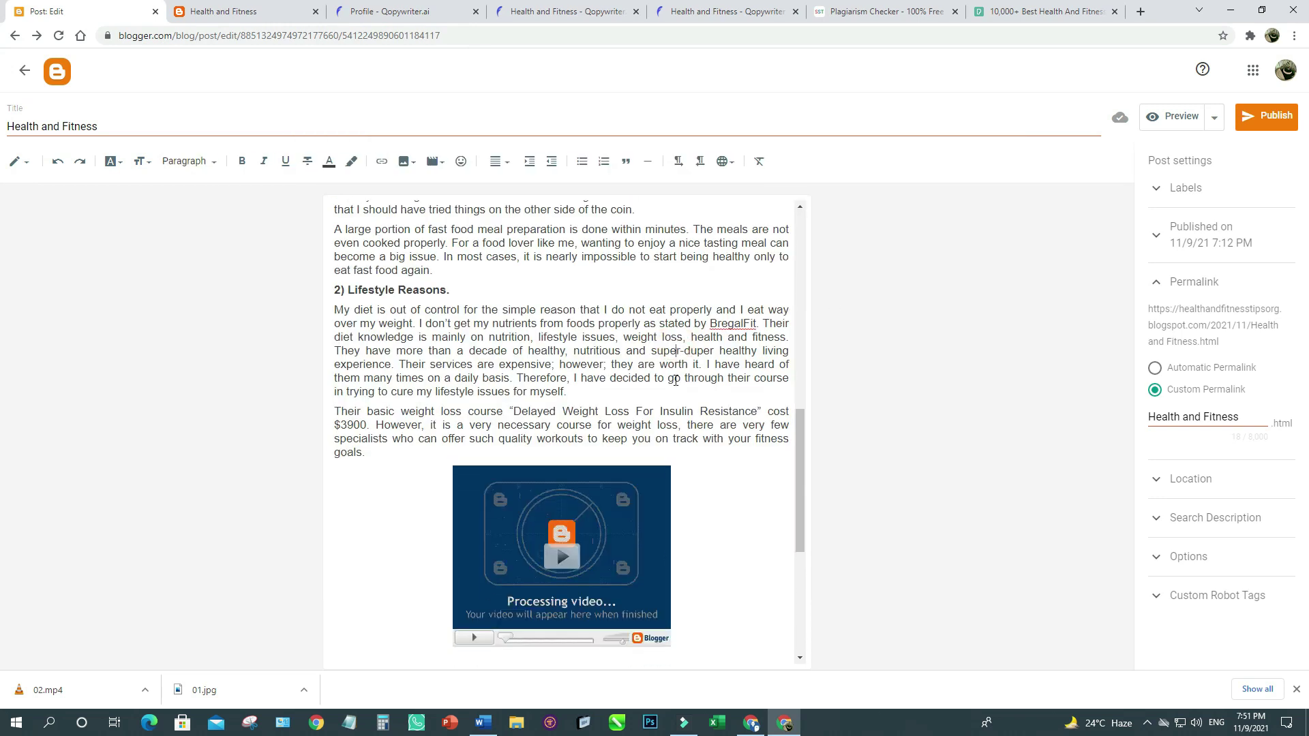
scroll(673, 380, down, 5)
scroll(672, 381, up, 3)
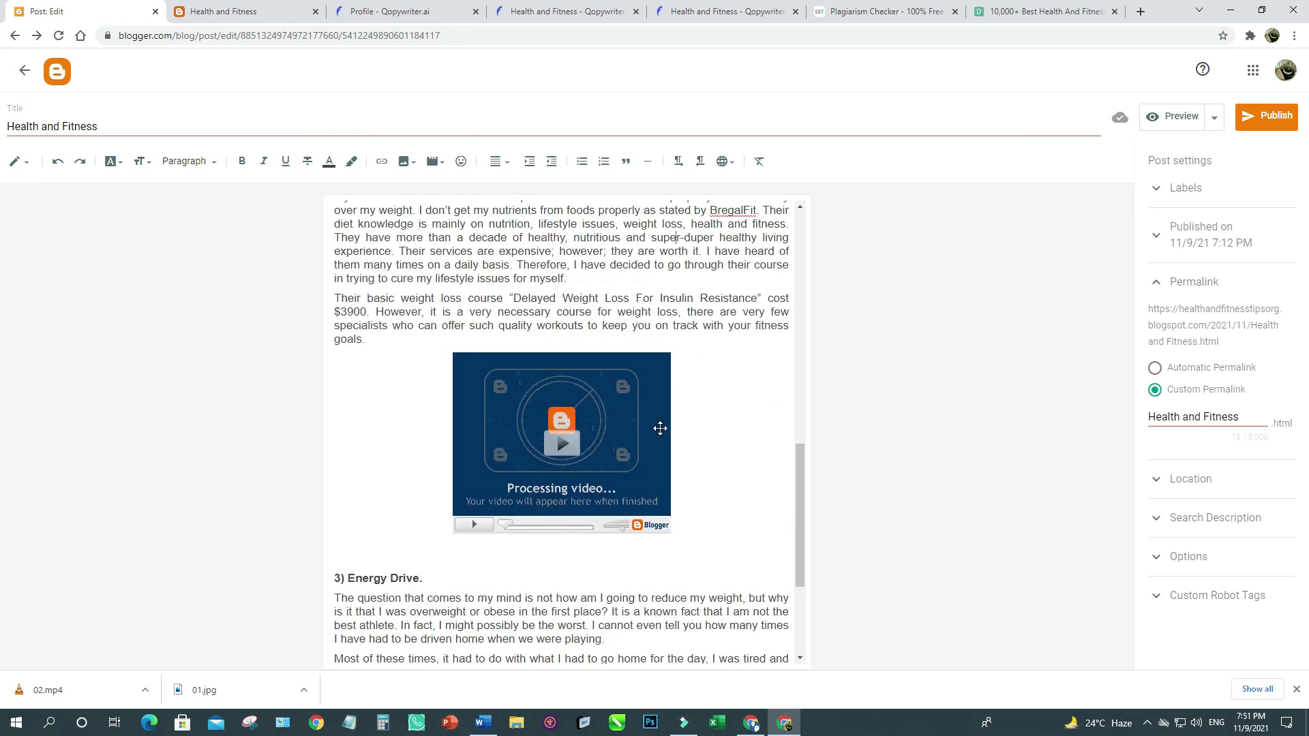
click(659, 427)
drag(451, 444, 412, 448)
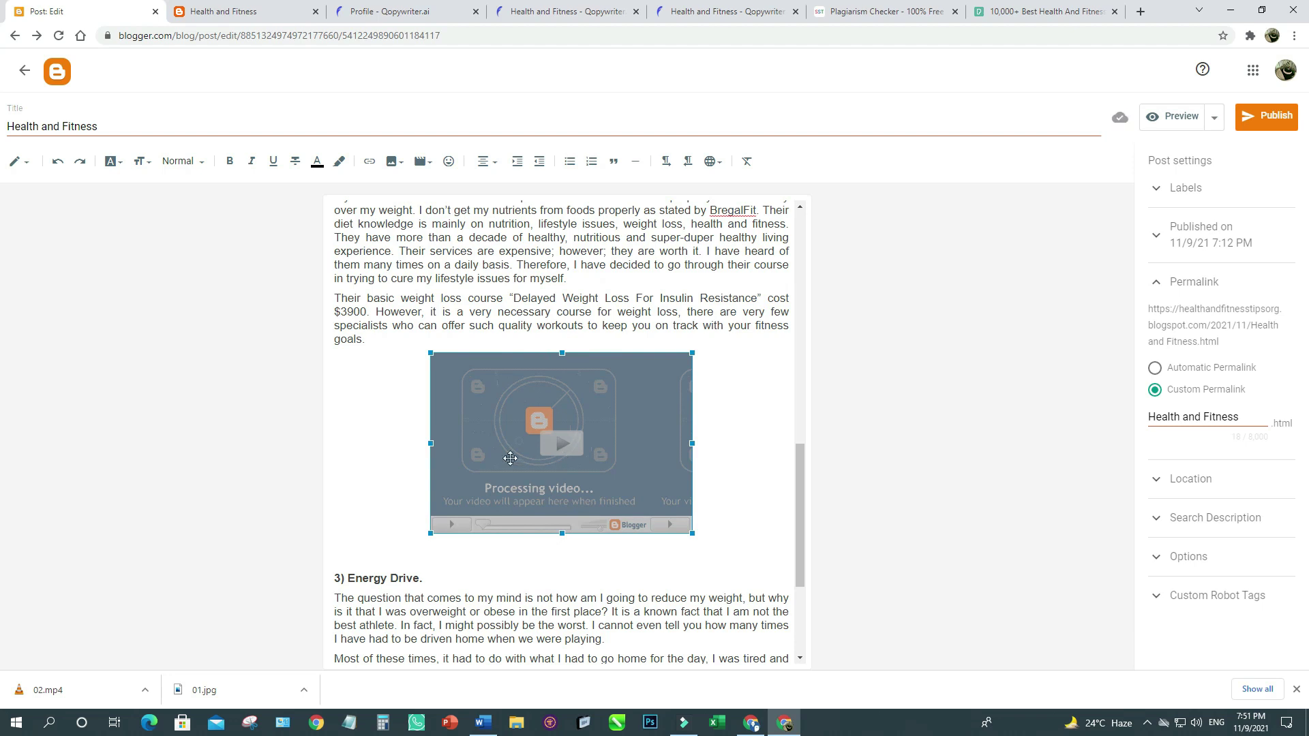
click(512, 315)
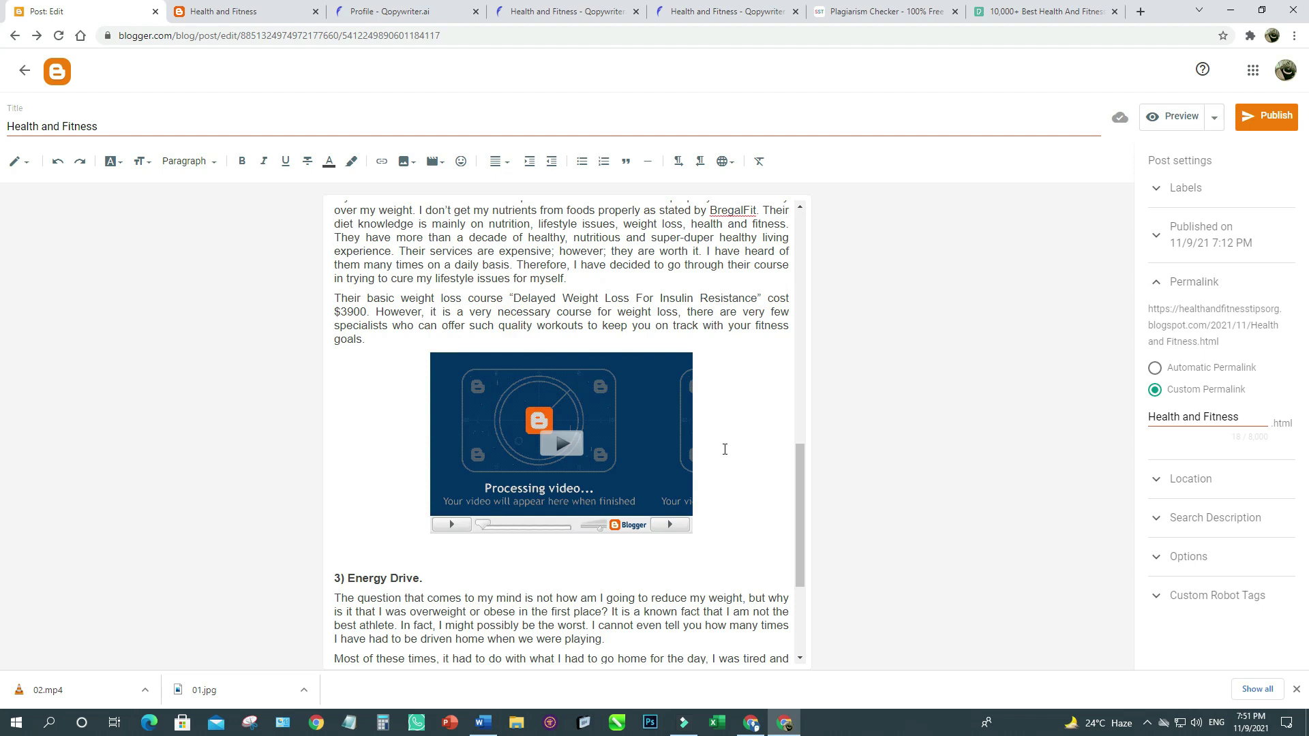
Compare the post's ending with the Qopywriter article, then preview the post.
scroll(725, 448, up, 9)
scroll(542, 404, down, 10)
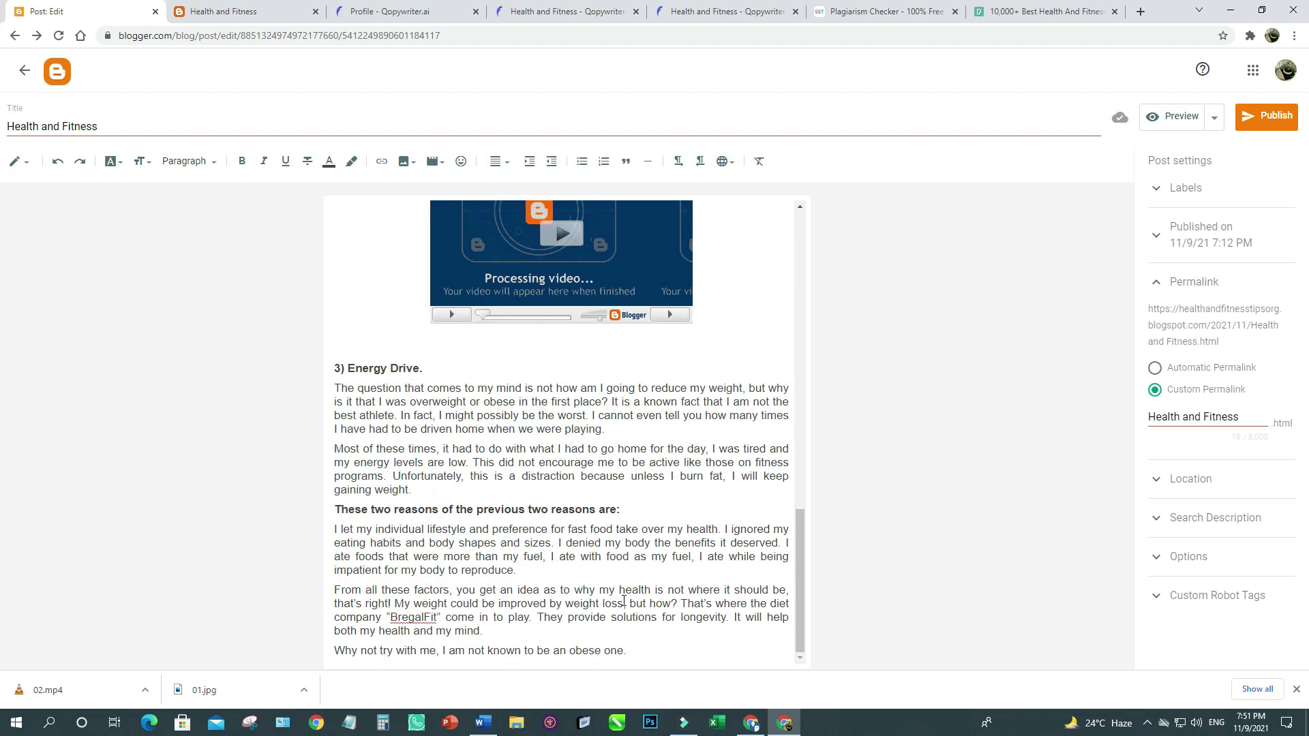
click(635, 640)
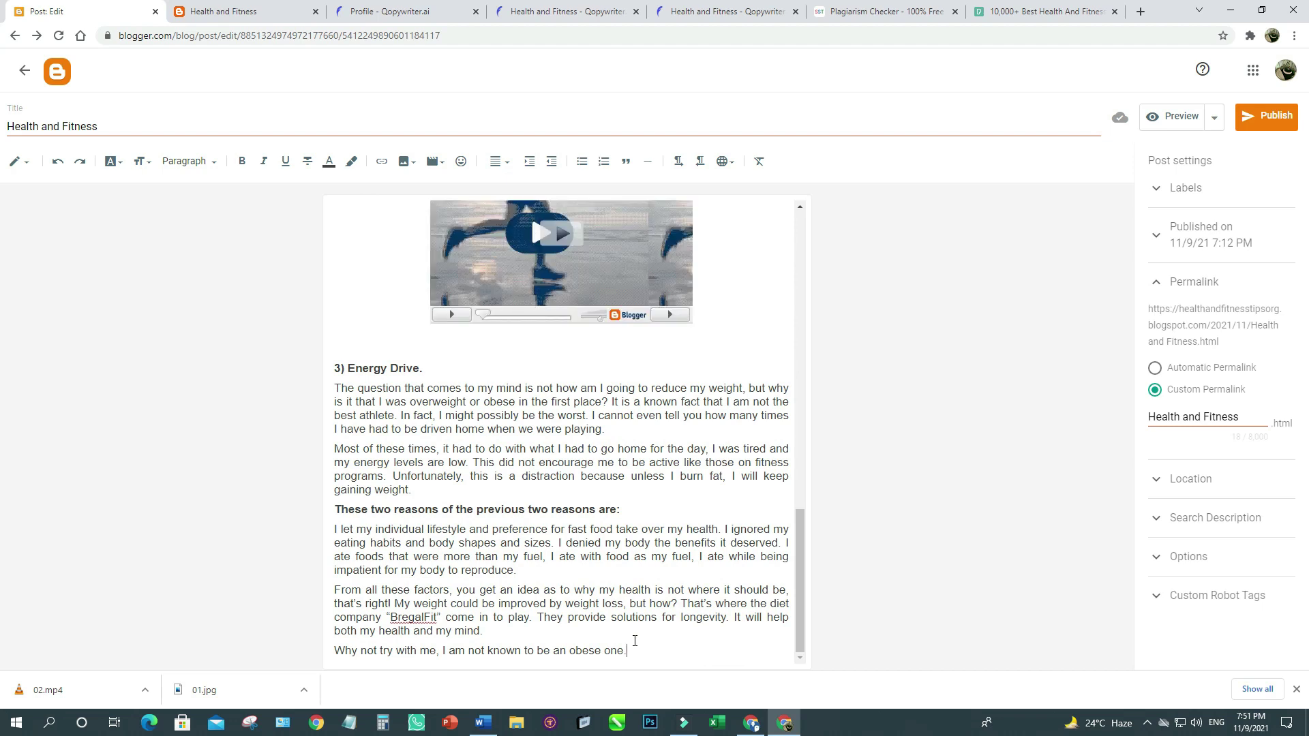
click(748, 15)
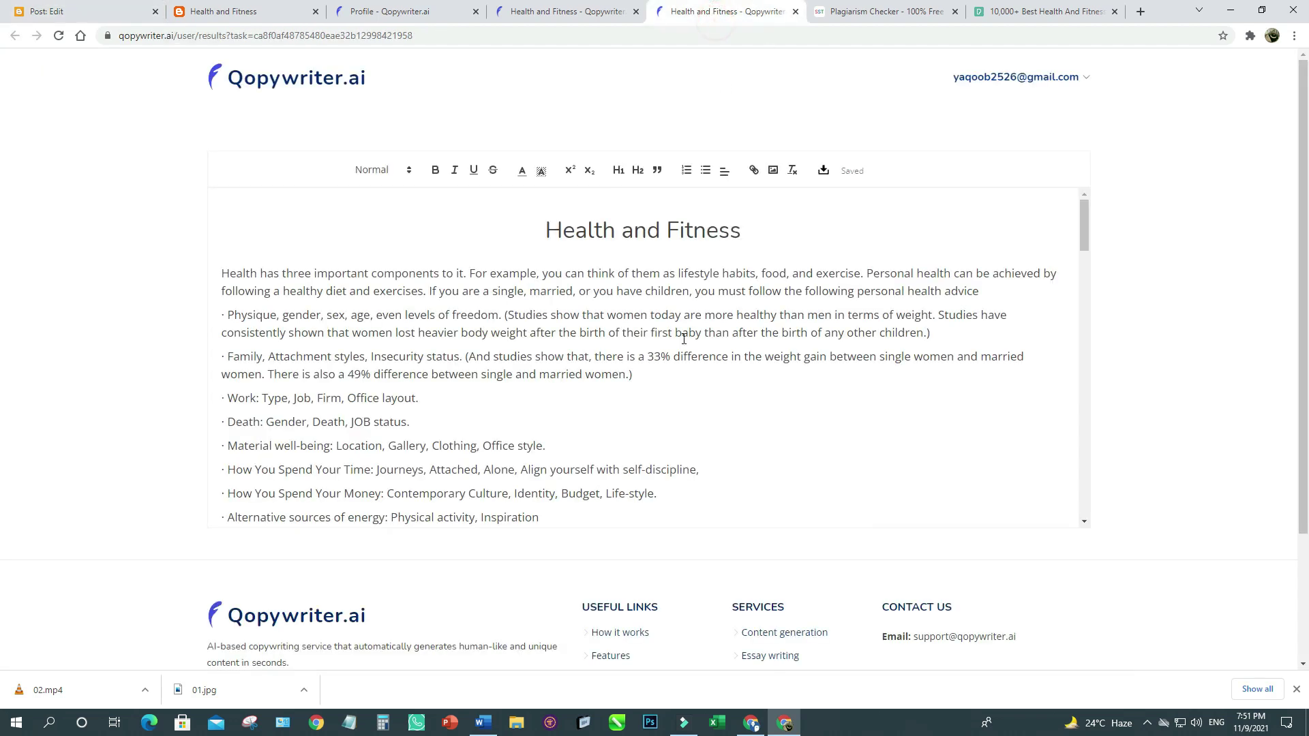
click(52, 12)
scroll(706, 457, up, 10)
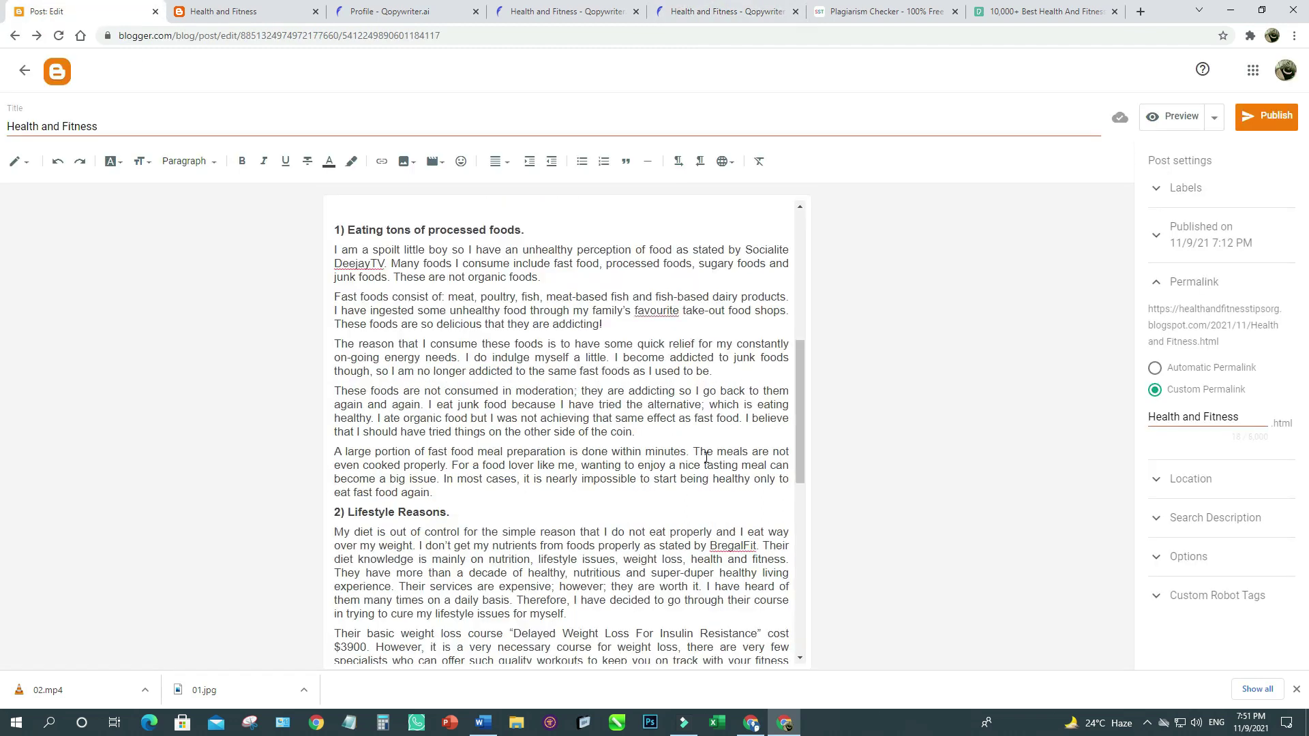
click(1165, 123)
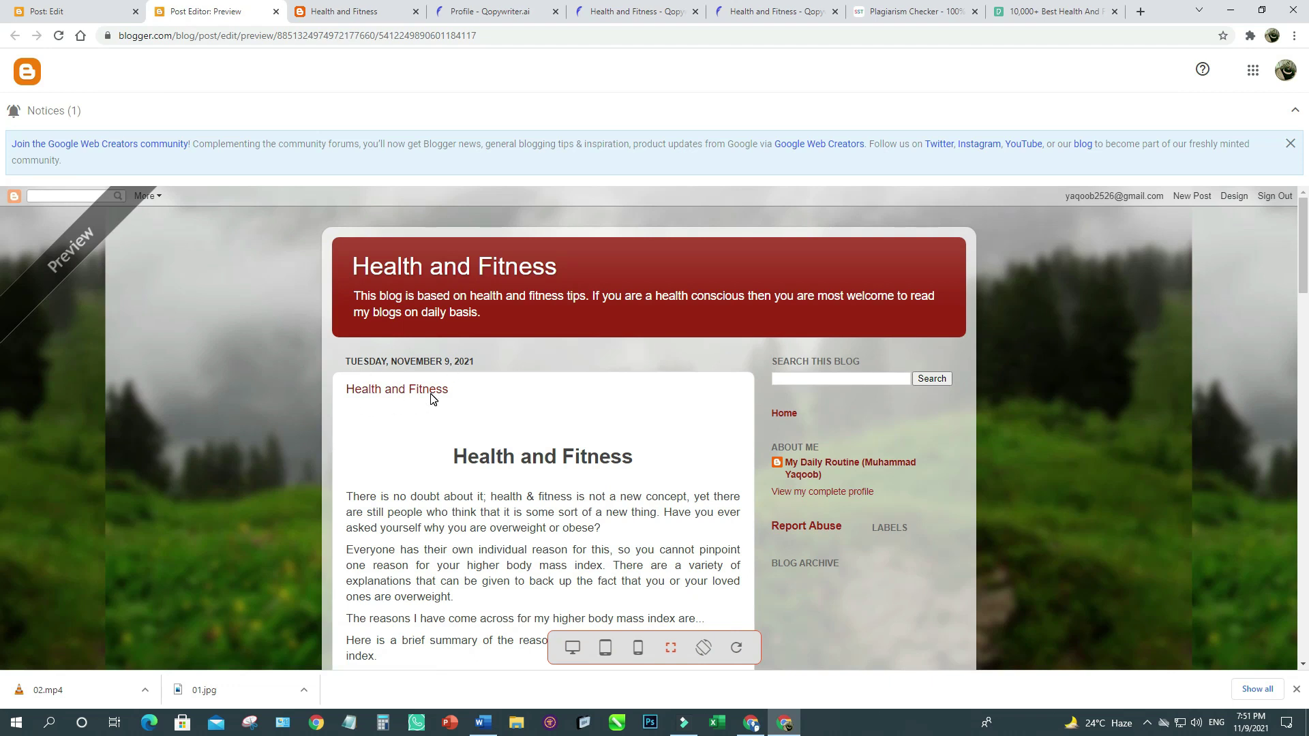
Scroll through the preview to check the running photo and video, then return to the editor.
scroll(522, 459, down, 6)
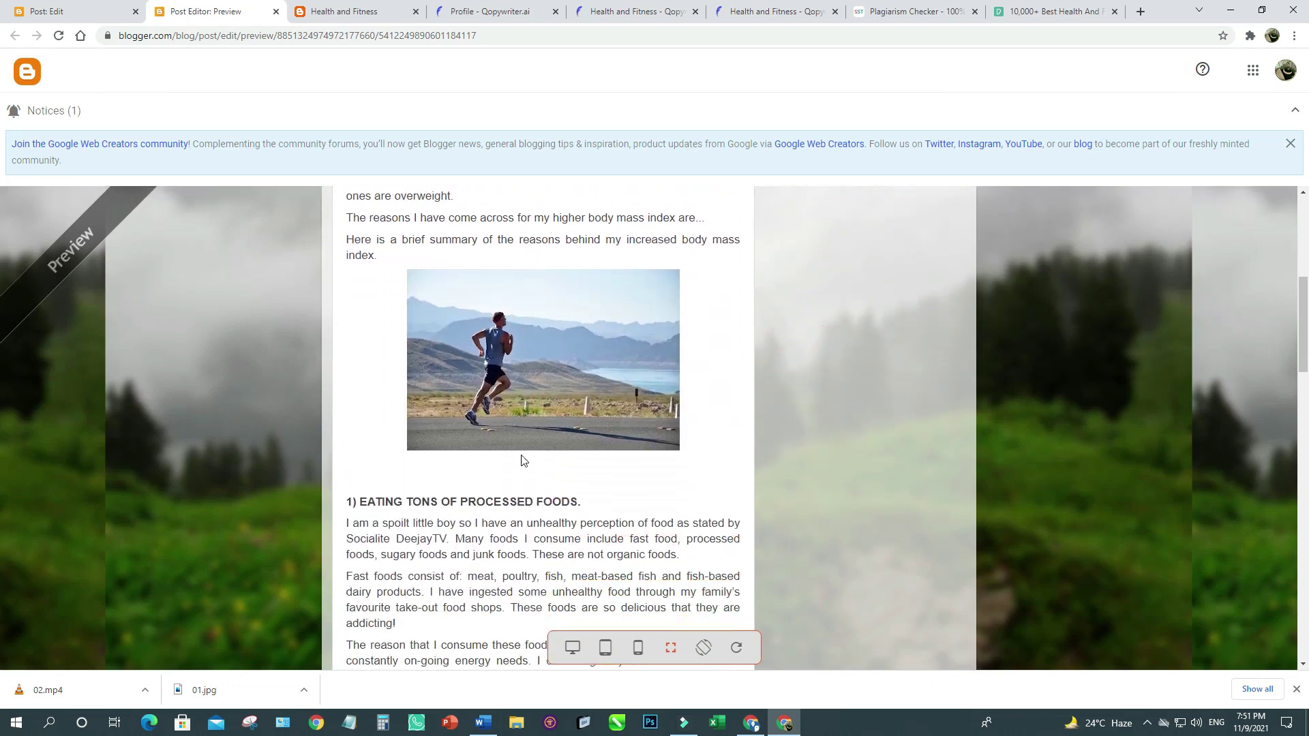
scroll(471, 488, down, 3)
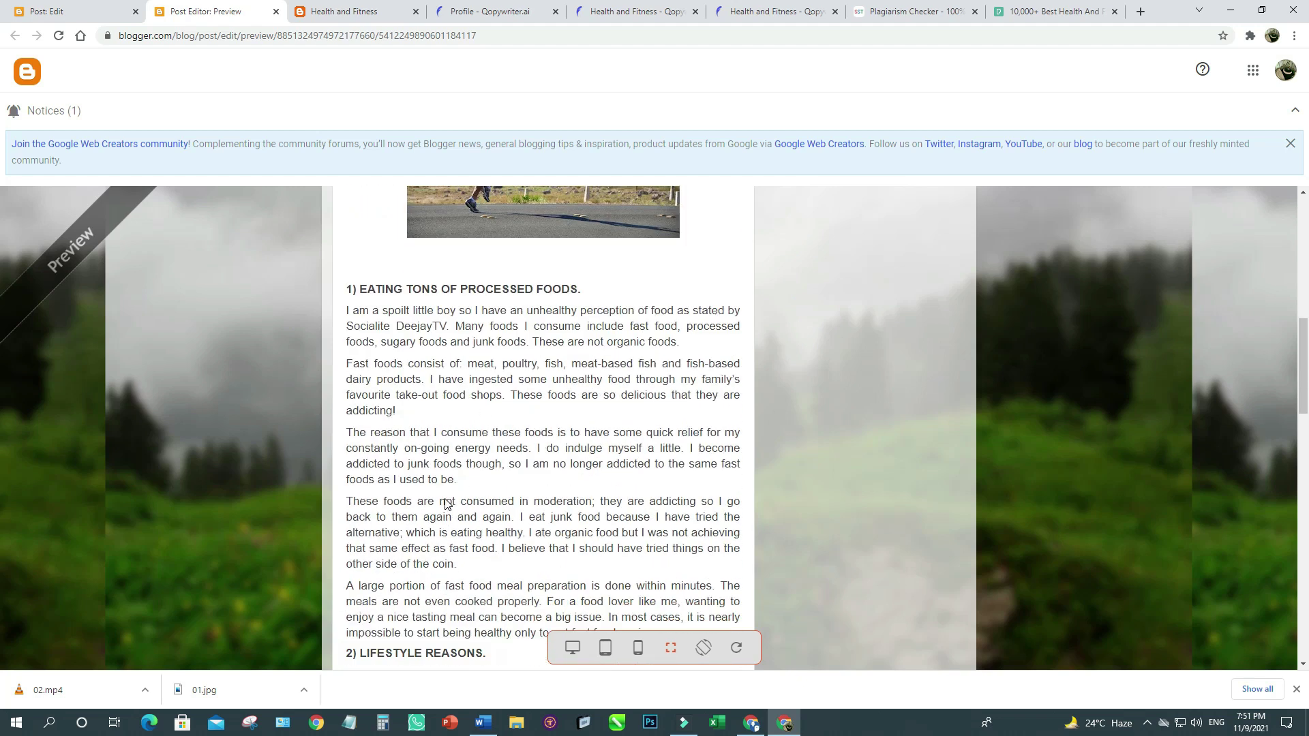
scroll(445, 503, down, 9)
scroll(526, 516, down, 6)
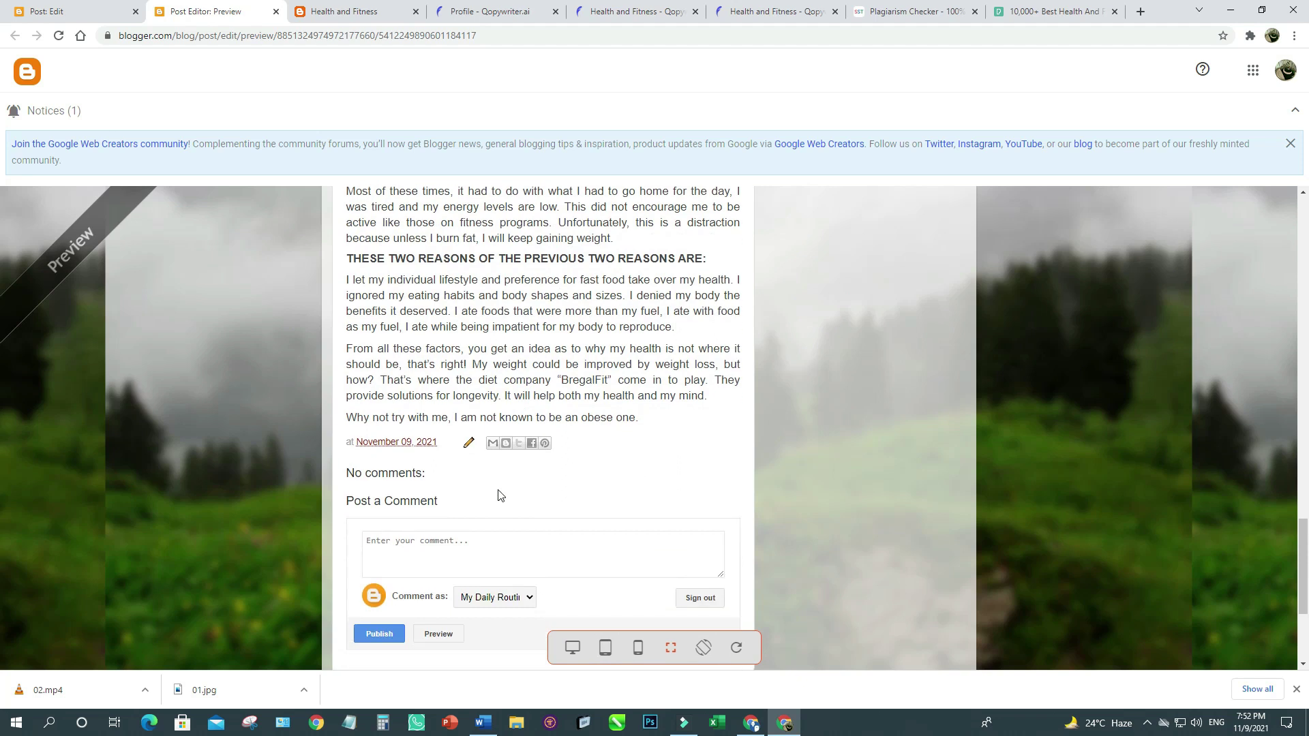
scroll(486, 365, up, 3)
scroll(486, 365, down, 4)
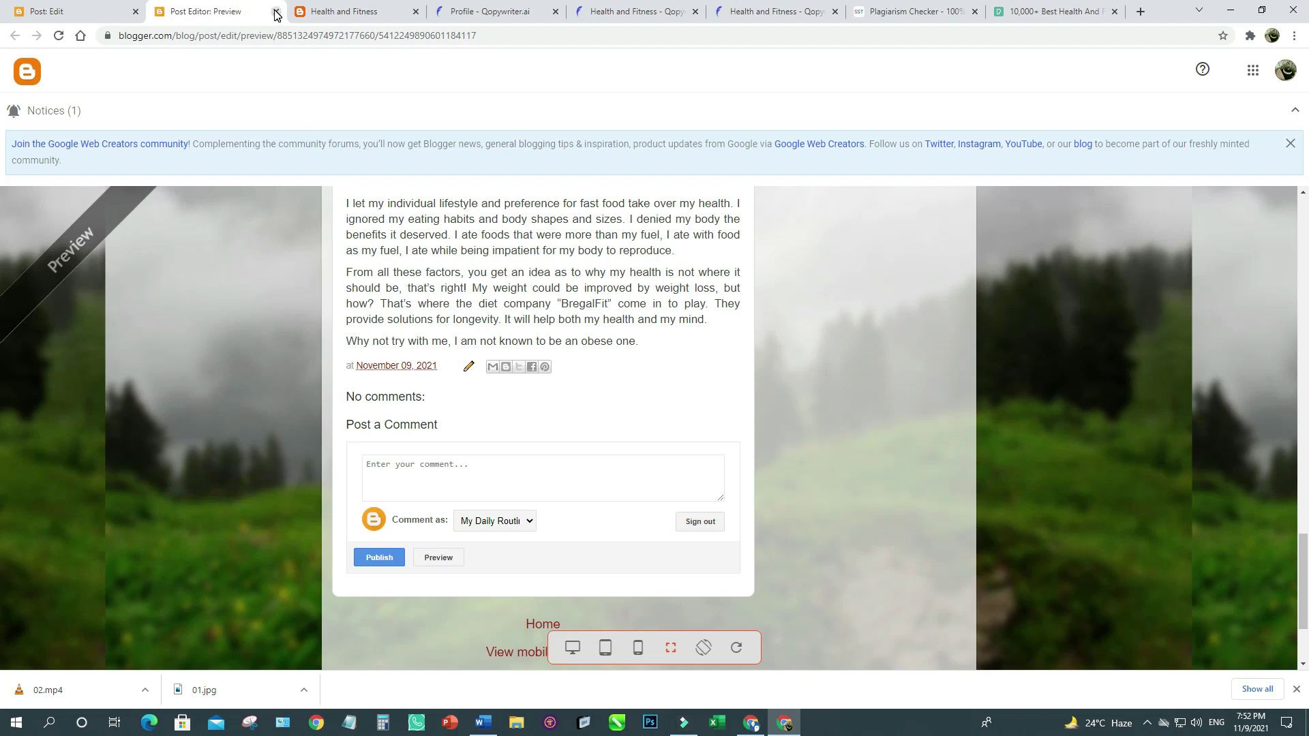
scroll(525, 363, up, 2)
scroll(525, 363, up, 5)
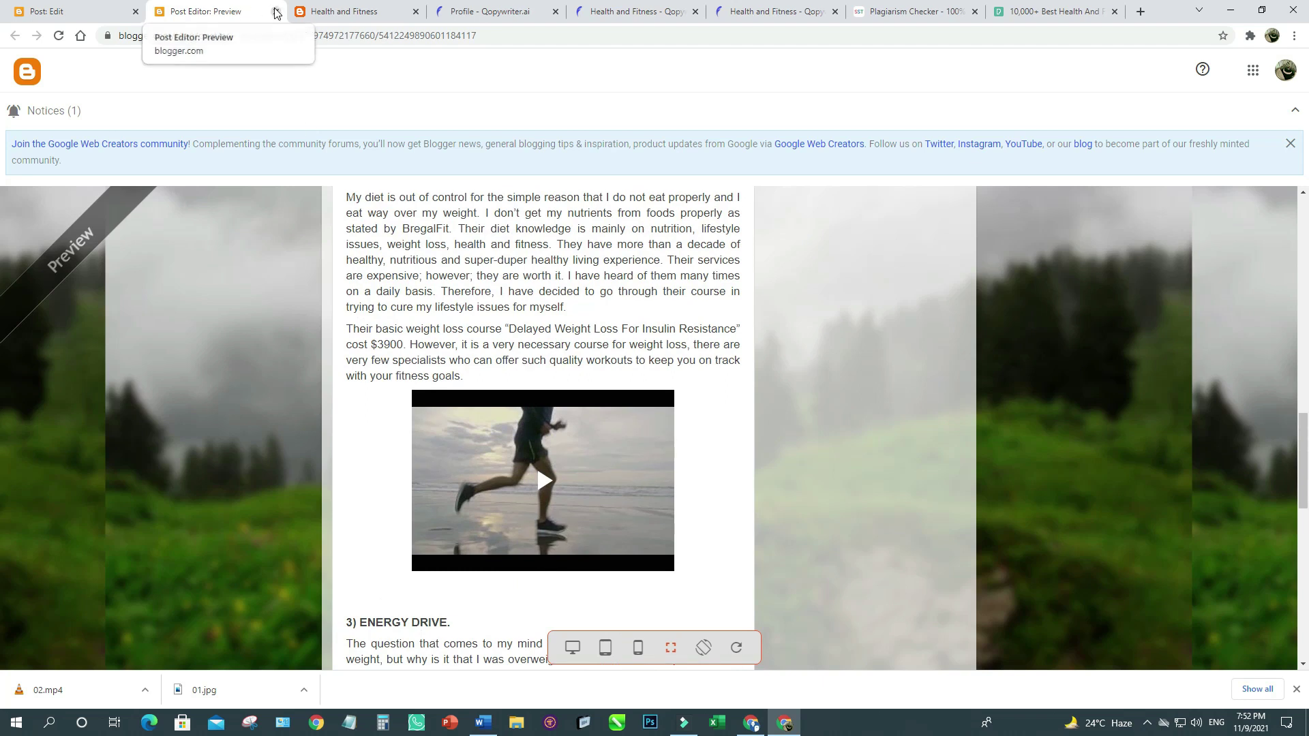
click(58, 11)
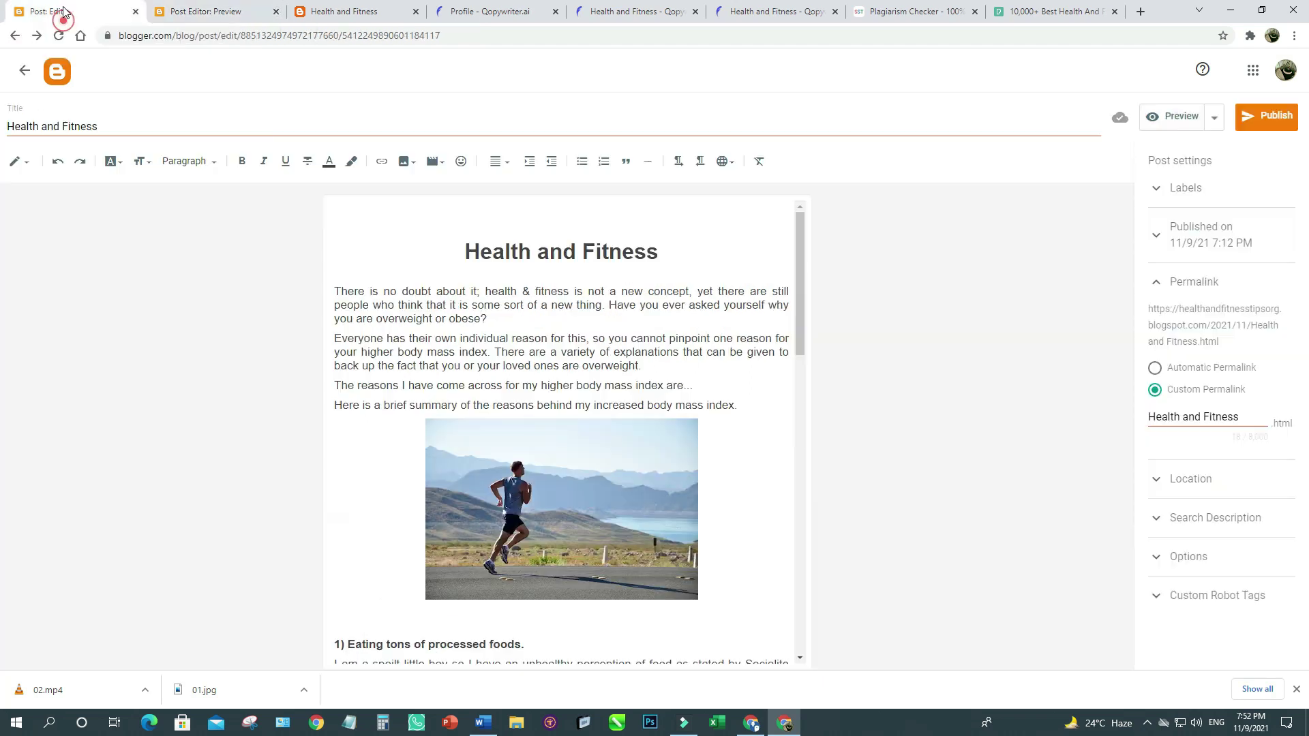
click(927, 407)
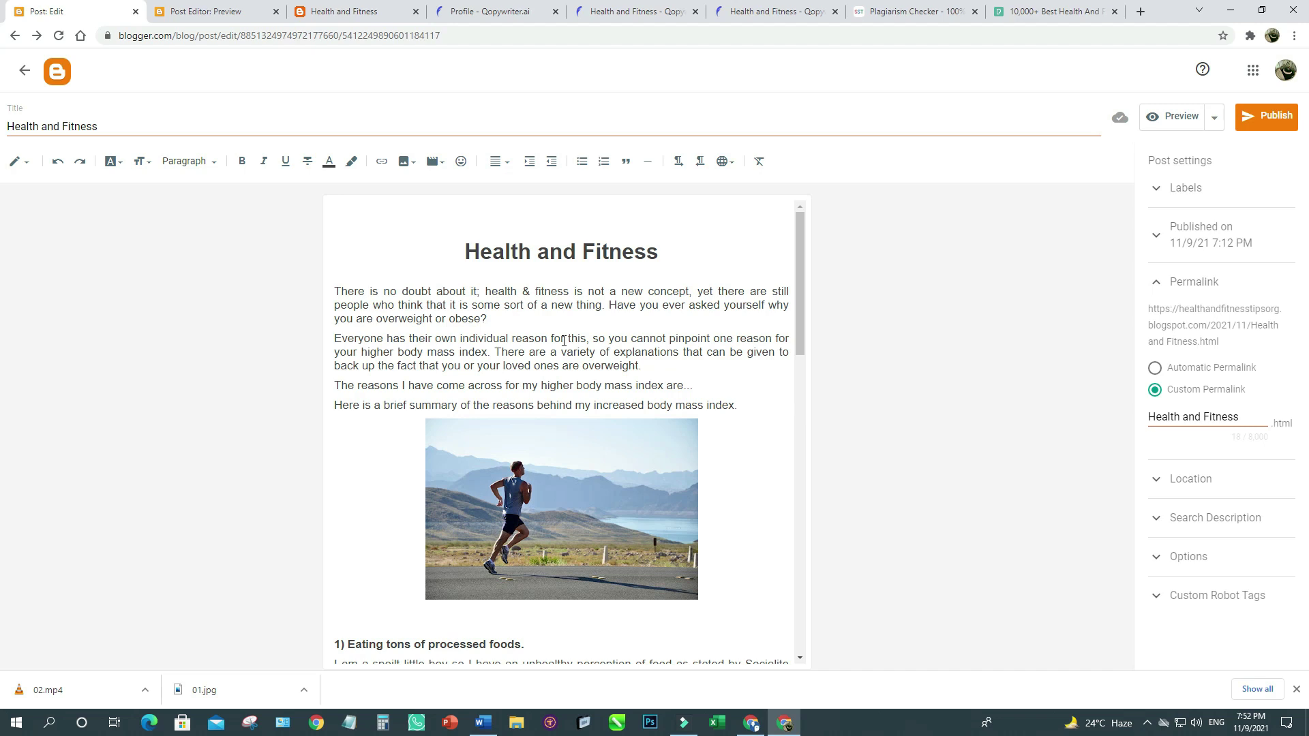
Publish the Health and Fitness post and confirm it in the 'Publish post?' prompt.
click(1271, 118)
click(707, 390)
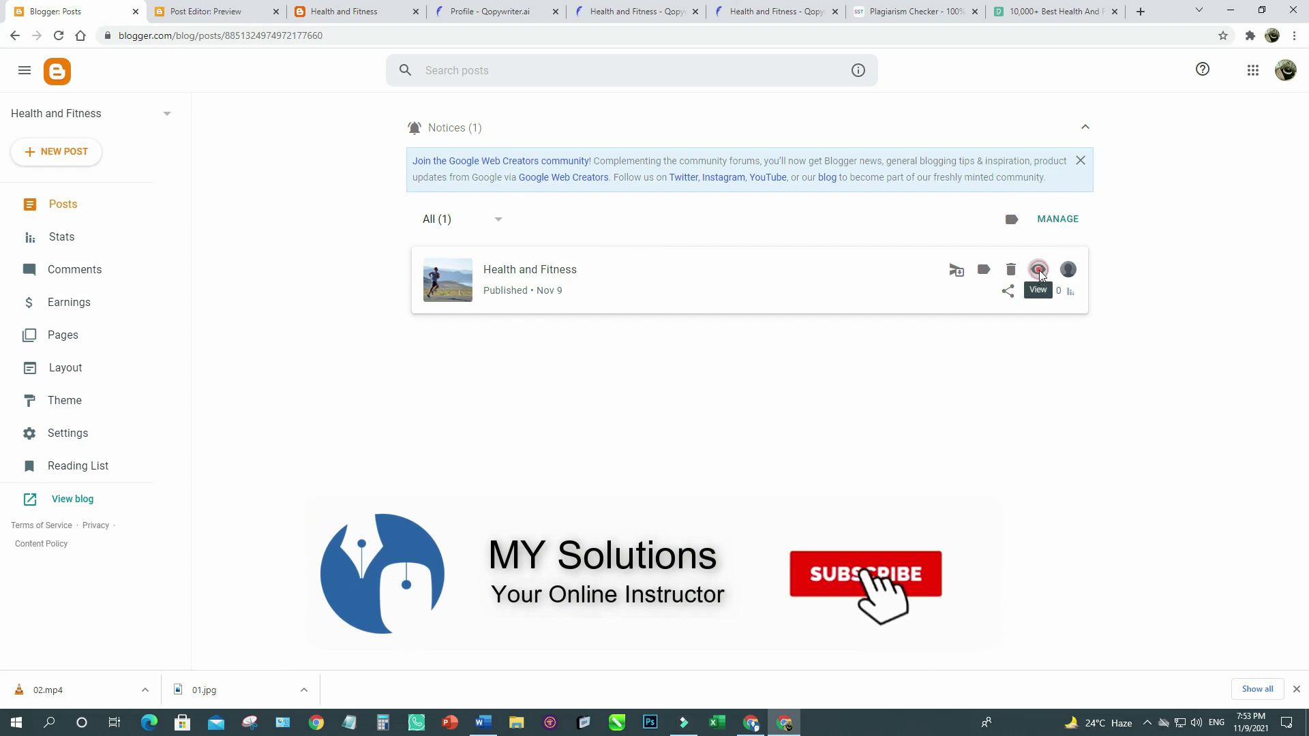
View the published Health and Fitness post live, scroll through it, then return to Posts.
click(1038, 272)
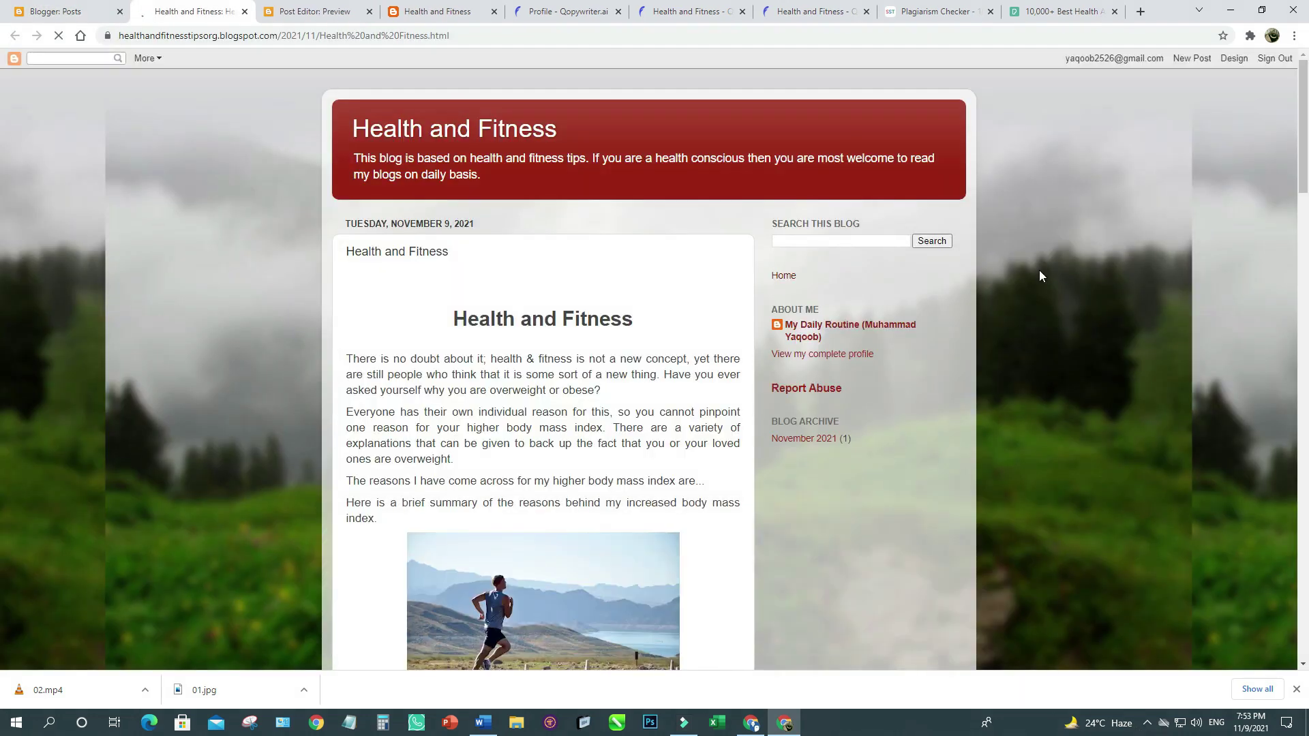
scroll(1039, 270, down, 9)
scroll(1038, 270, down, 7)
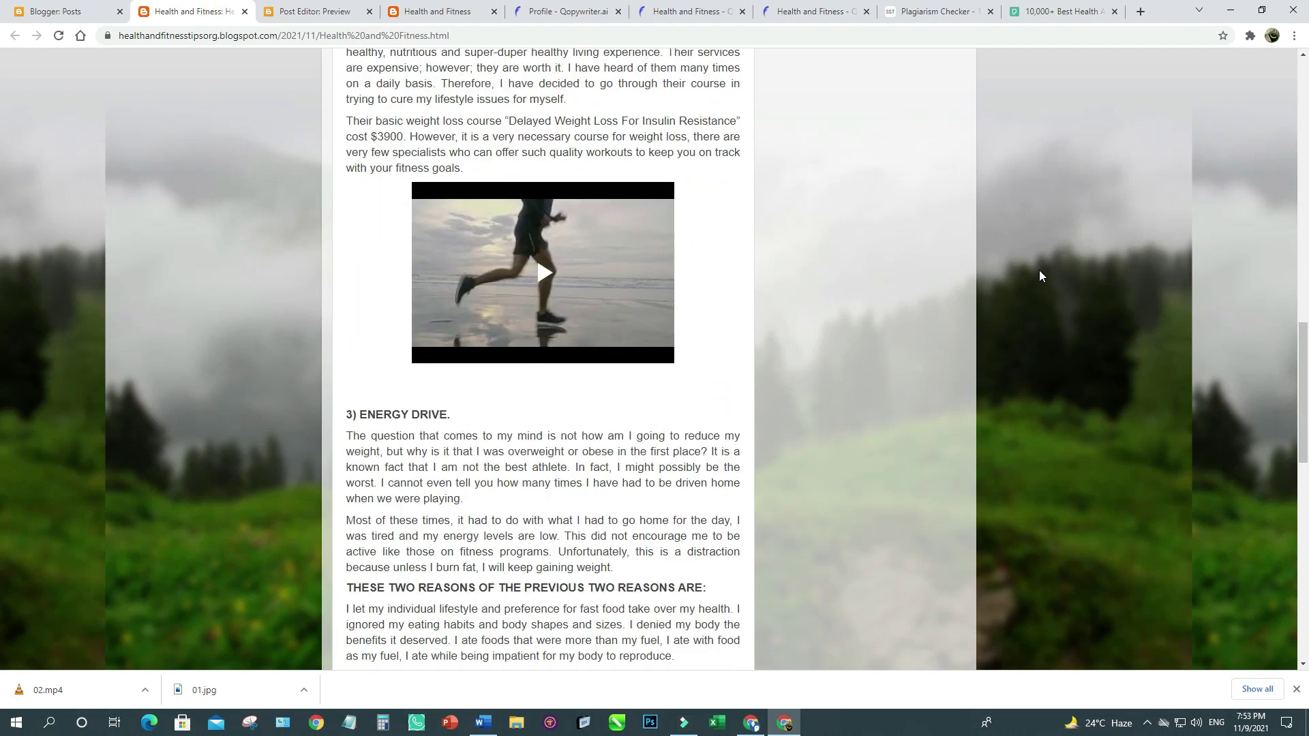
scroll(1039, 270, down, 3)
scroll(1038, 275, up, 14)
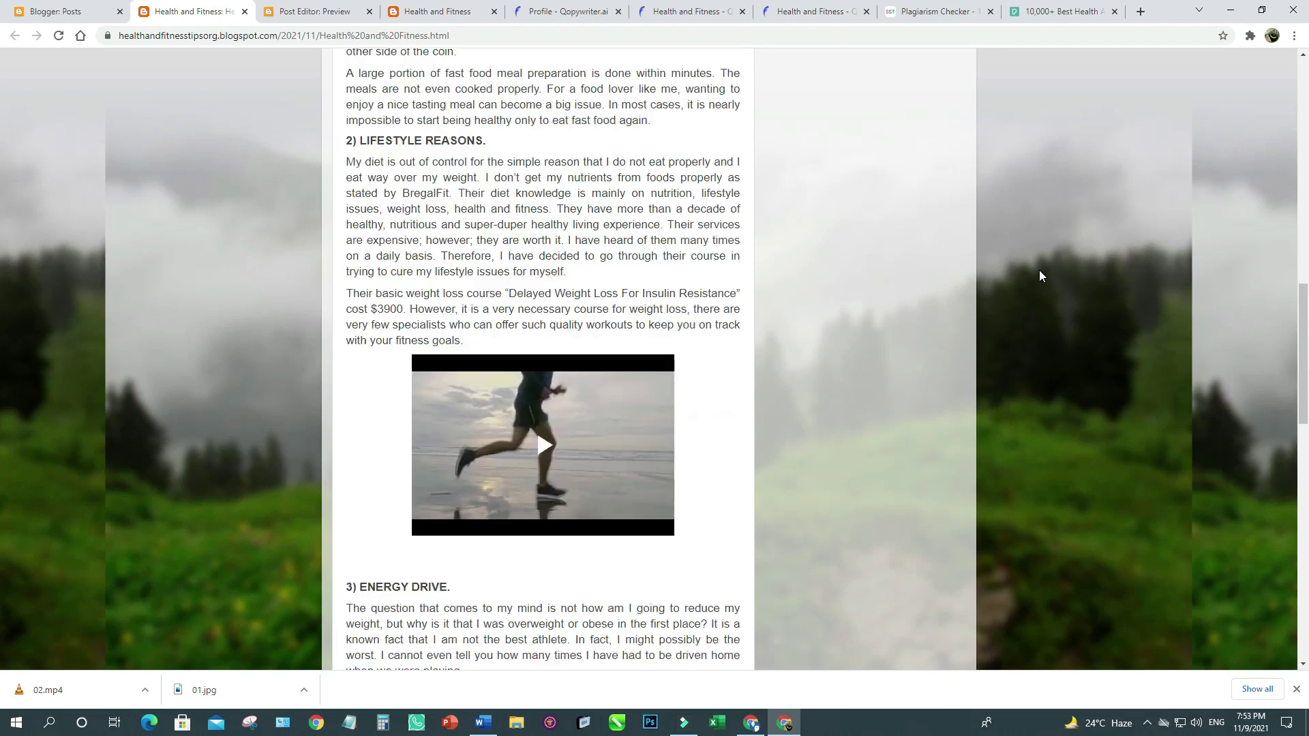
scroll(1038, 275, up, 3)
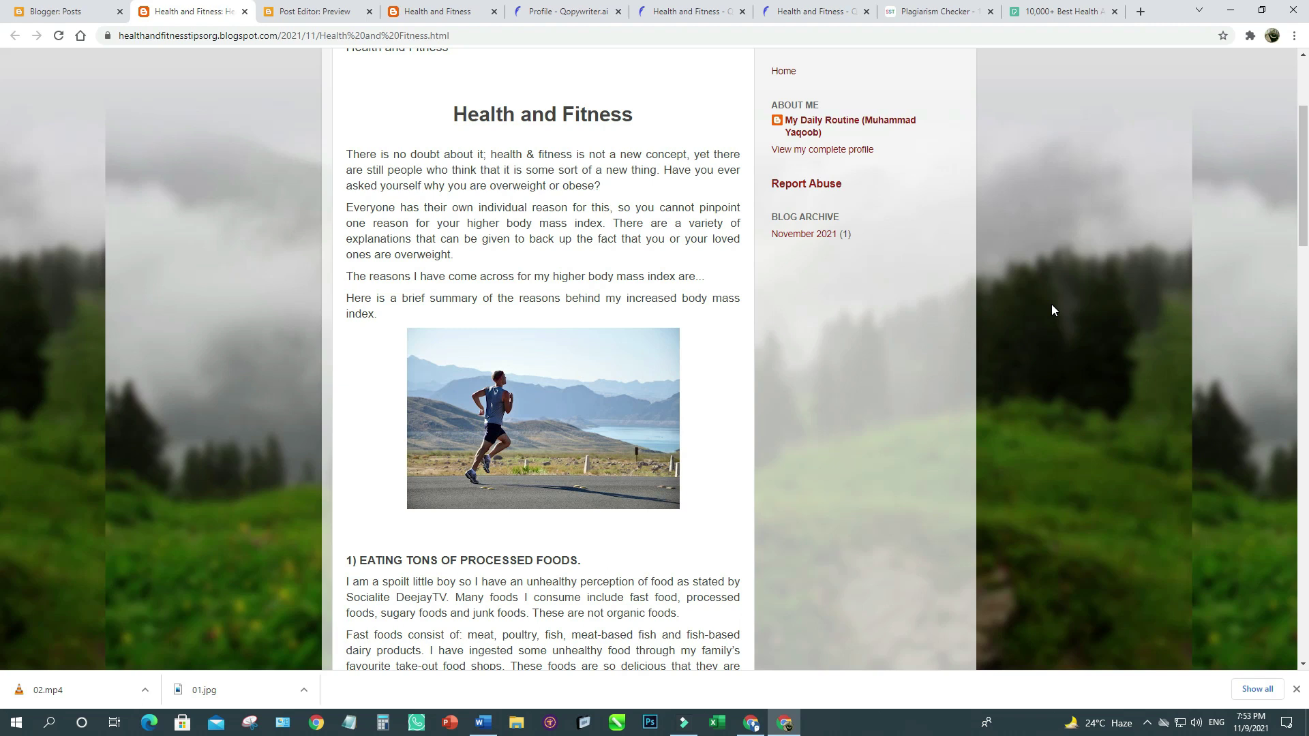
scroll(1051, 305, up, 3)
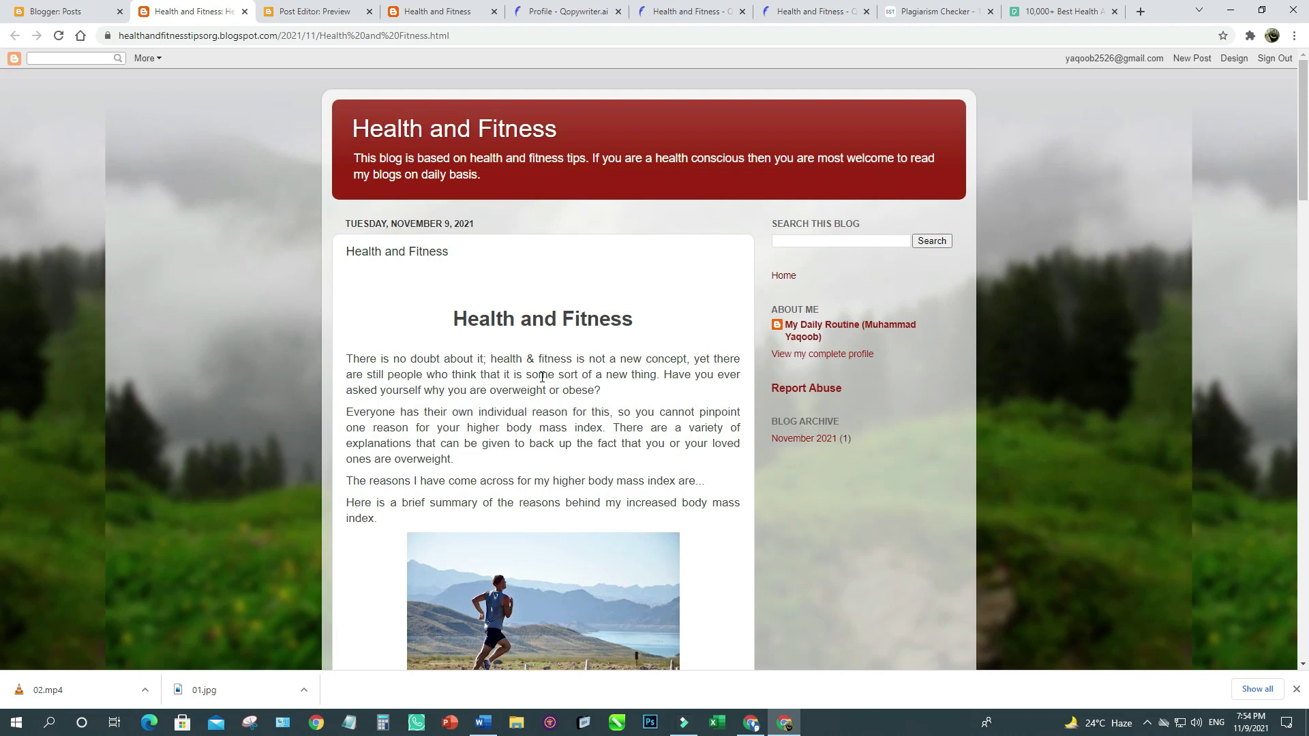
click(46, 13)
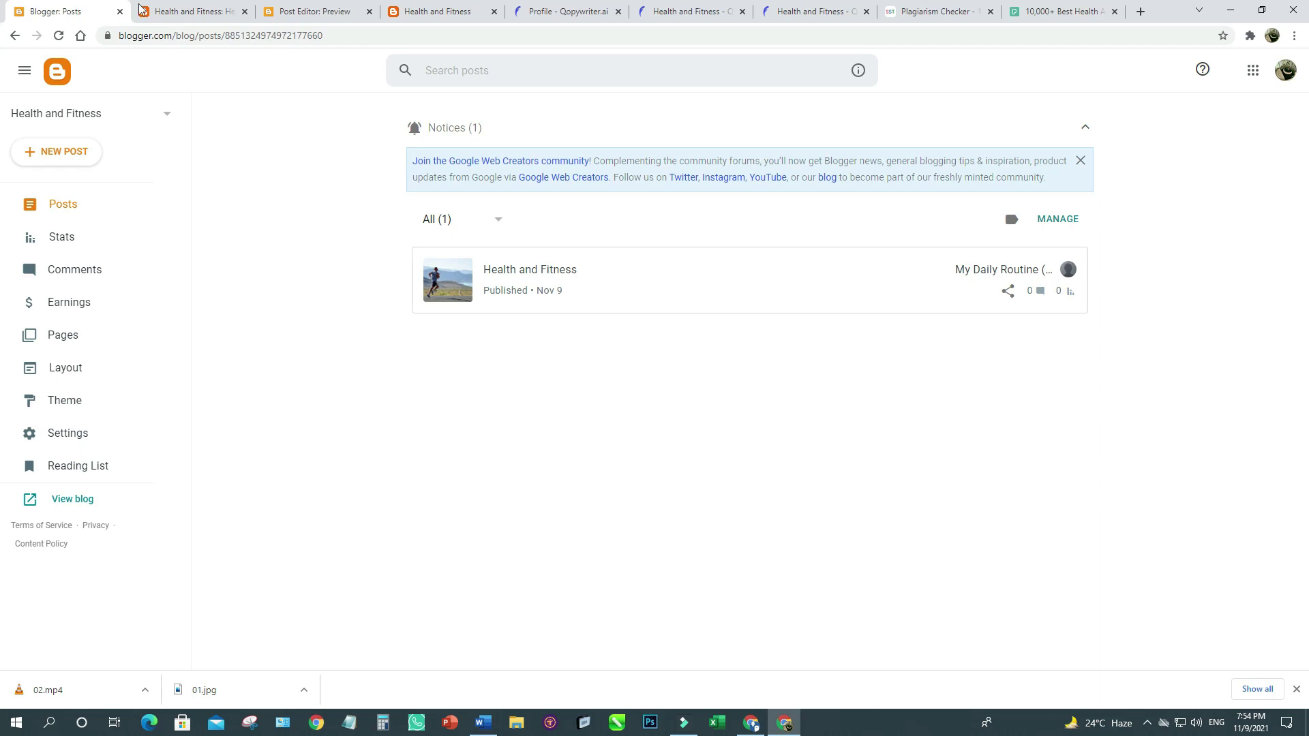
Reopen the live Health and Fitness post from its View link and select its URL.
click(175, 9)
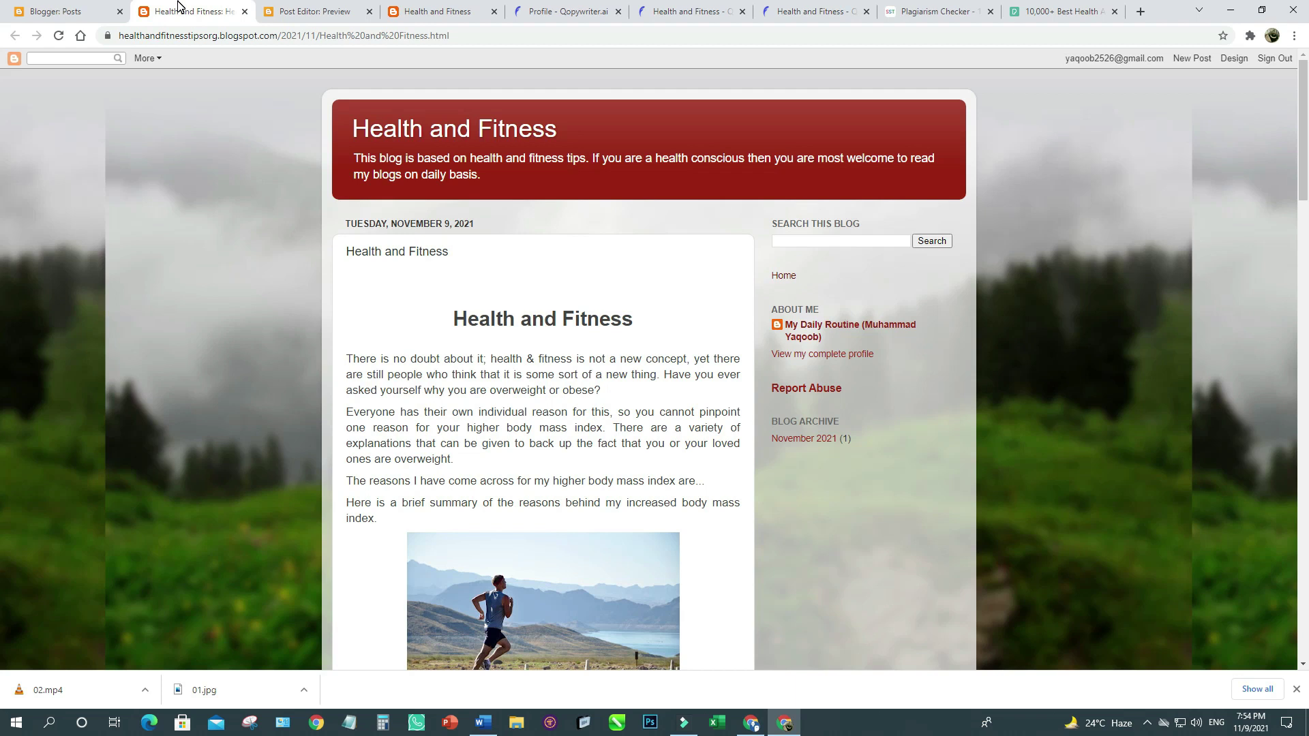
click(72, 11)
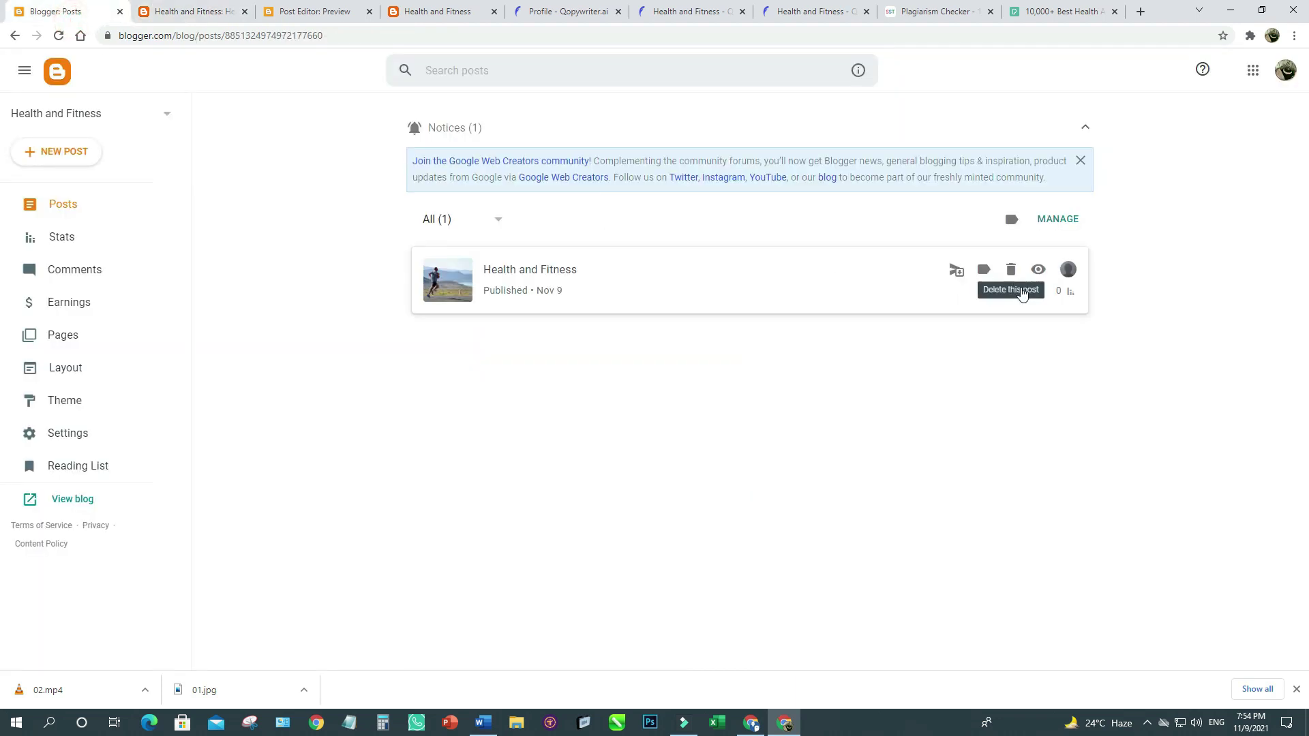
click(1037, 270)
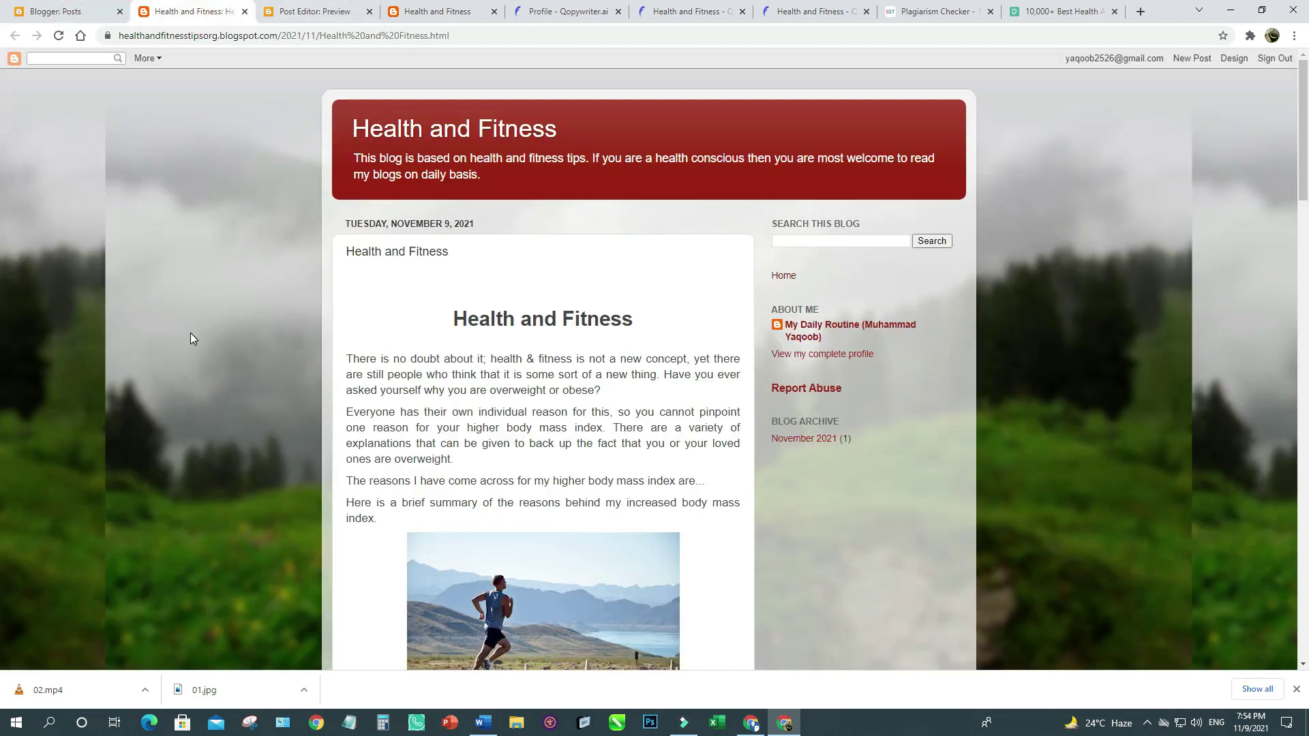
click(209, 36)
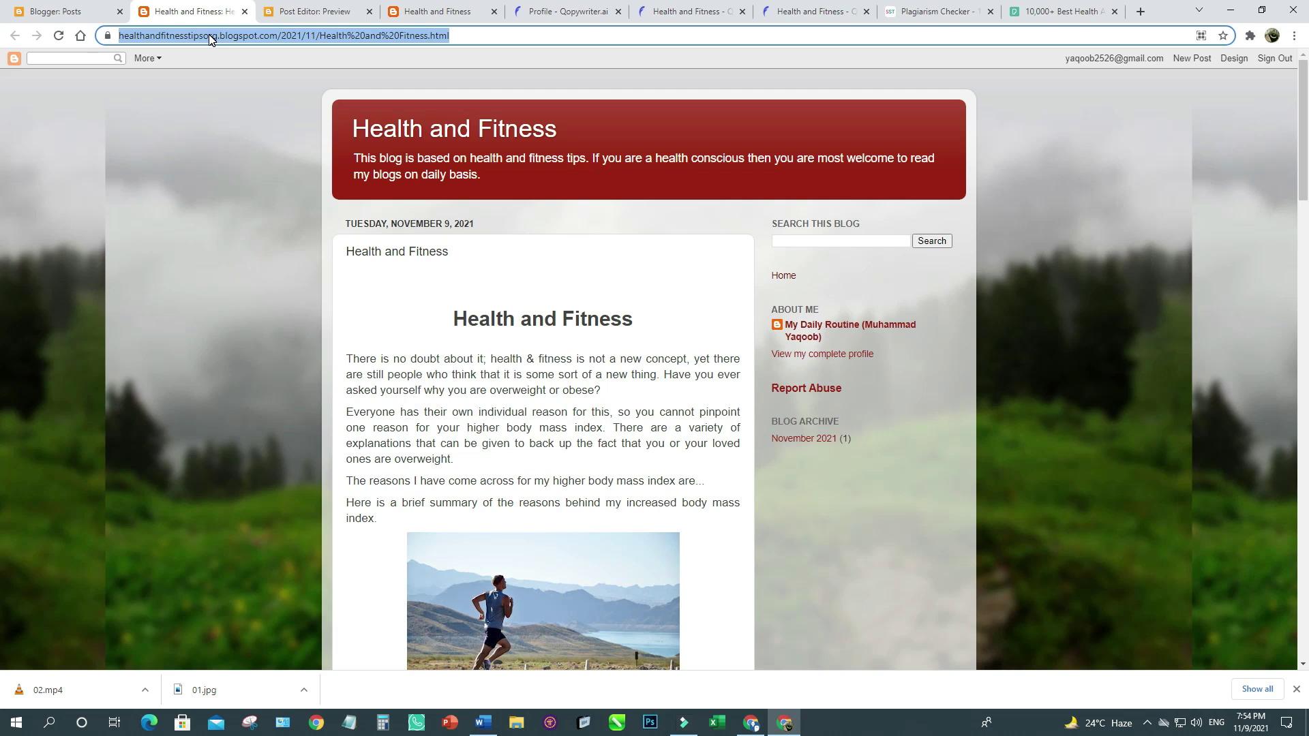
Copy the Health and Fitness post's link from its Share panel in the Posts list.
click(88, 13)
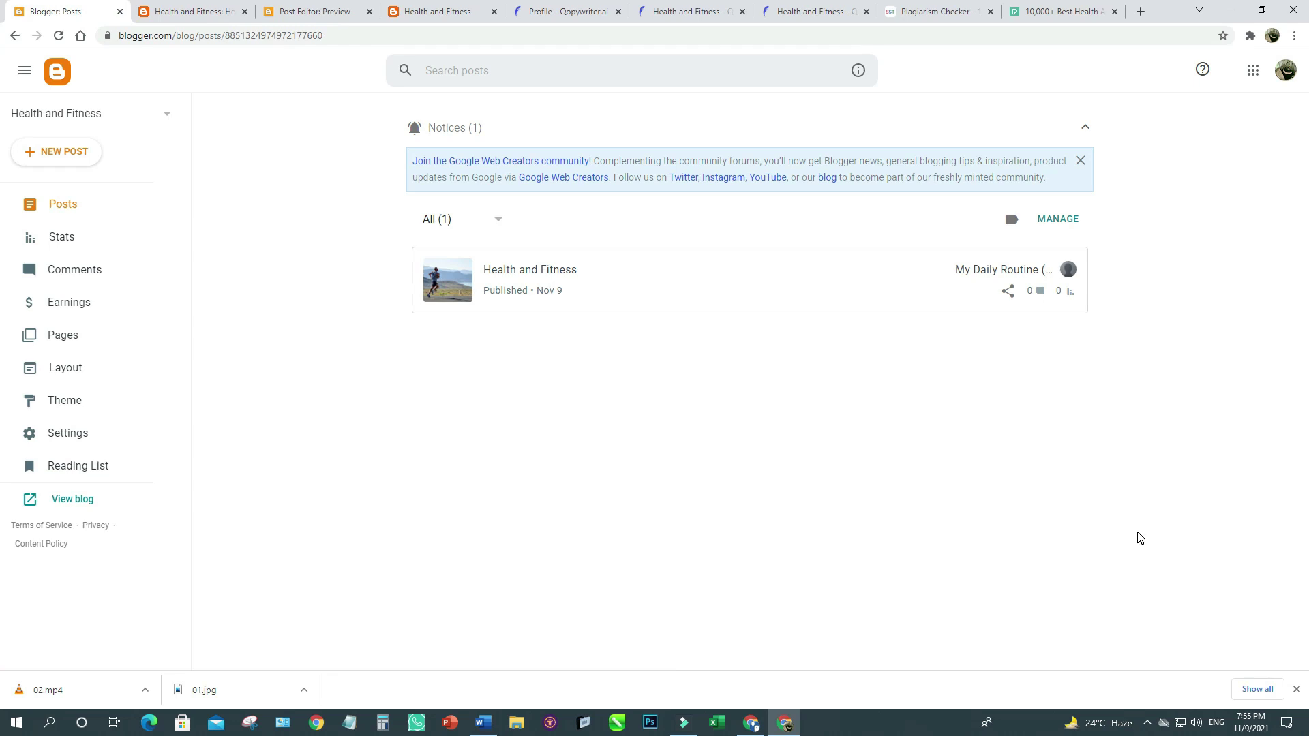
click(1008, 294)
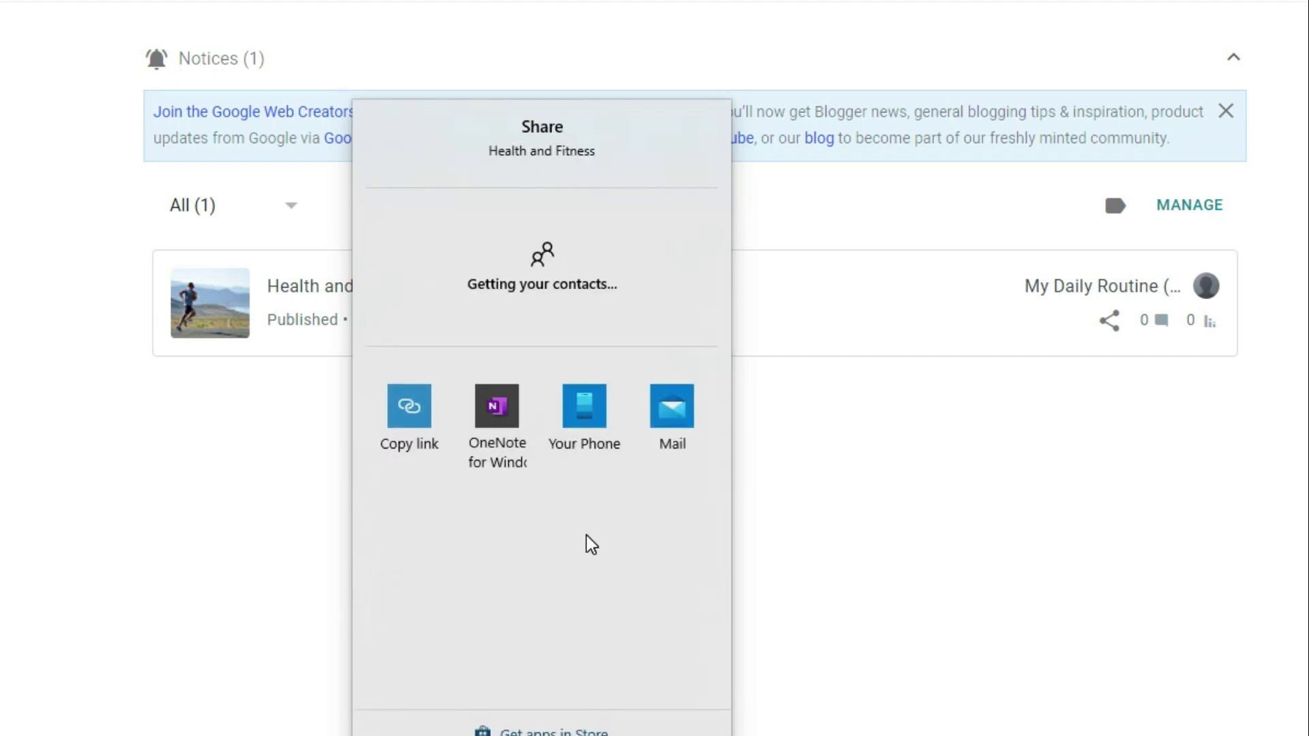
click(410, 419)
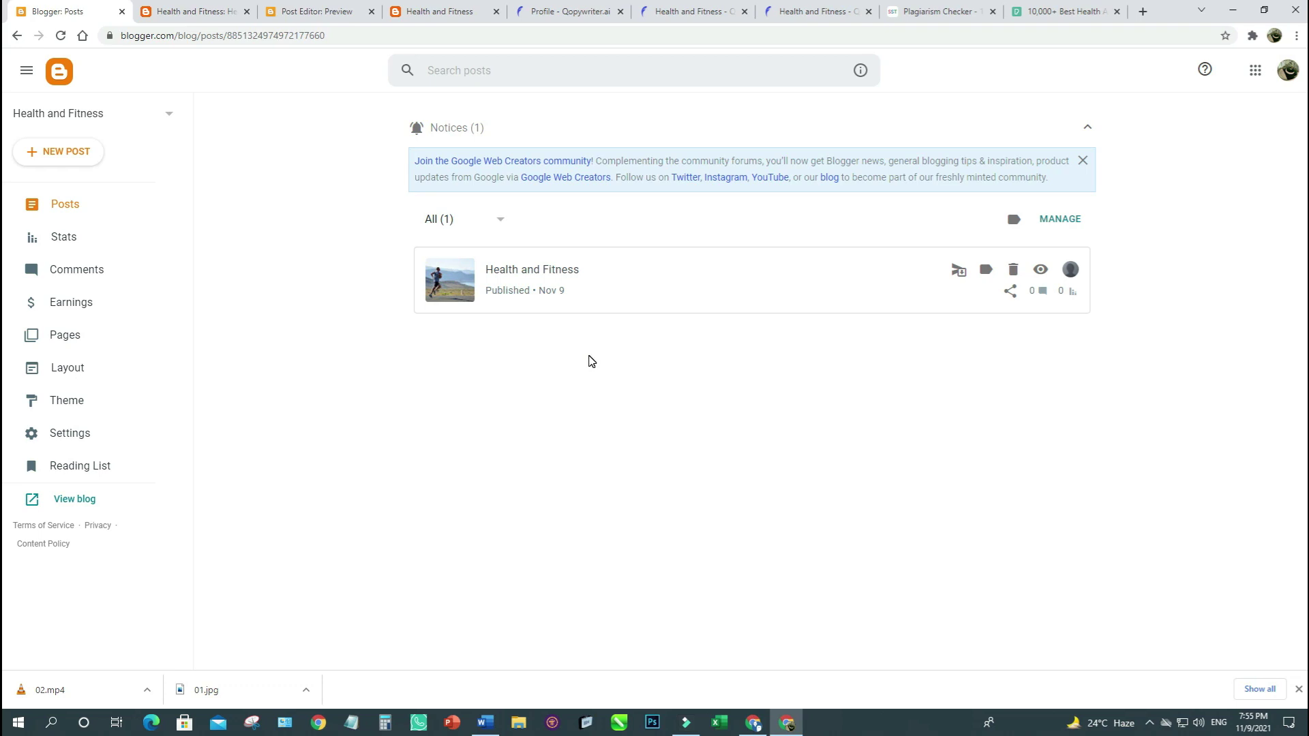
Open the Earnings page for AdSense setup, recheck the live post, and return to Earnings.
click(71, 308)
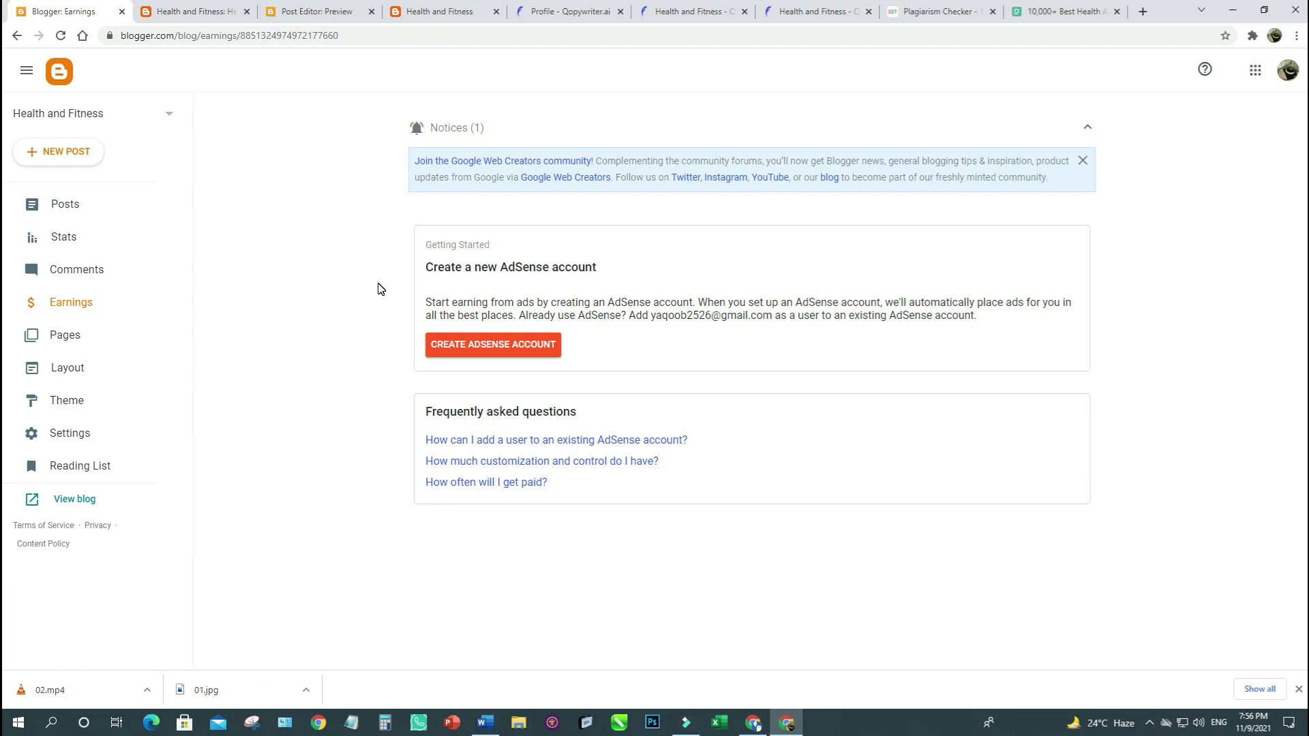
click(213, 14)
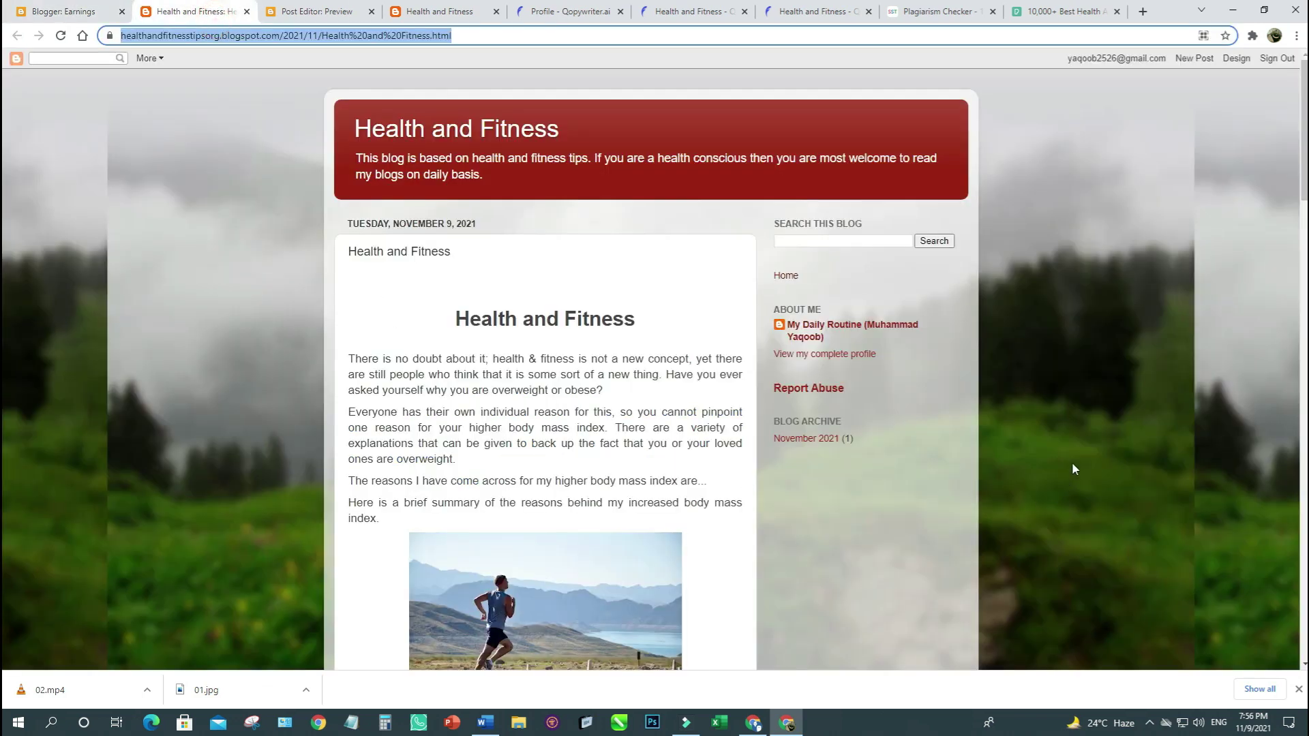
scroll(1073, 461, down, 6)
scroll(1073, 464, down, 7)
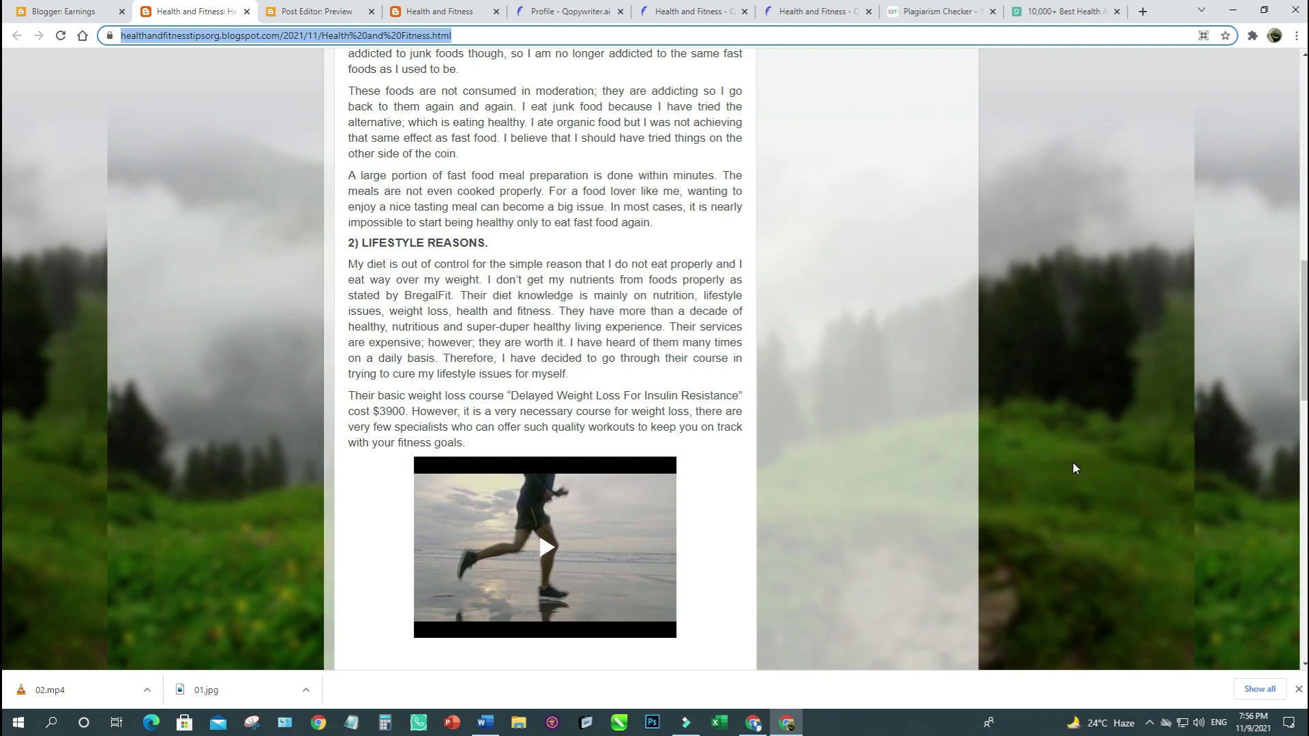
scroll(1073, 460, up, 14)
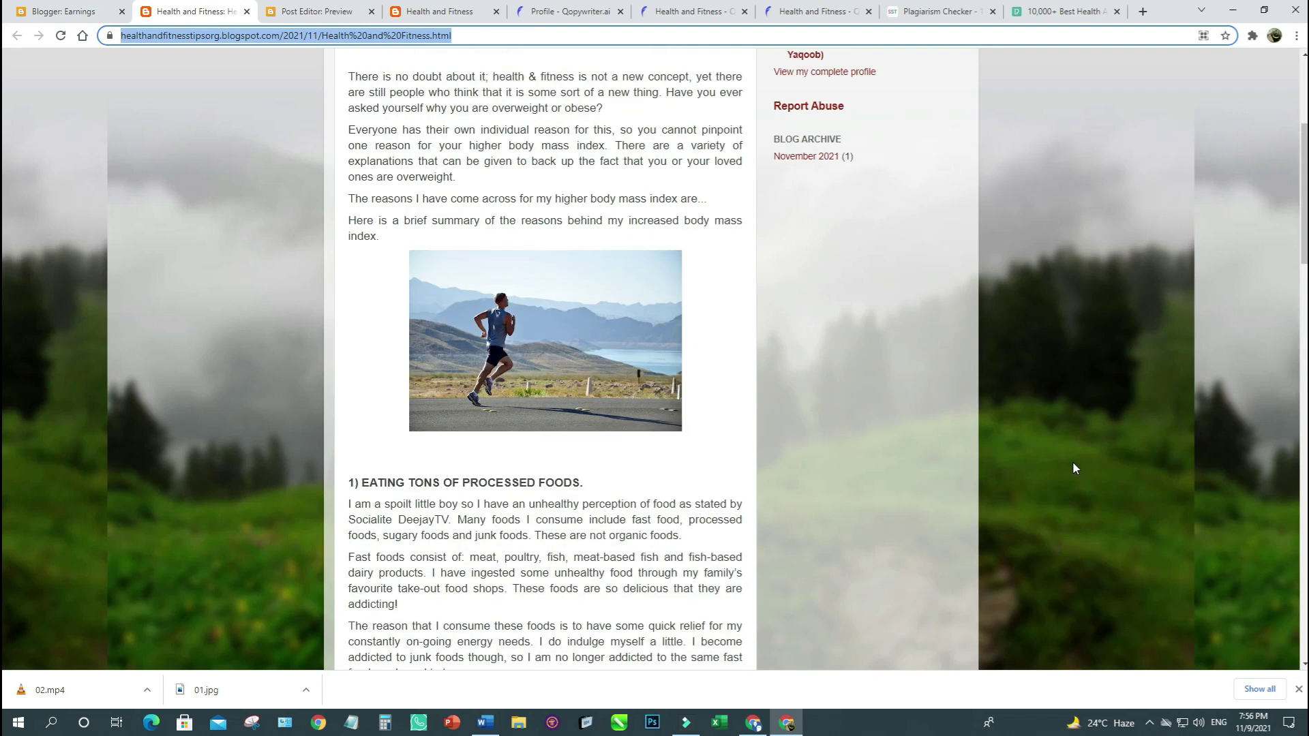
click(261, 413)
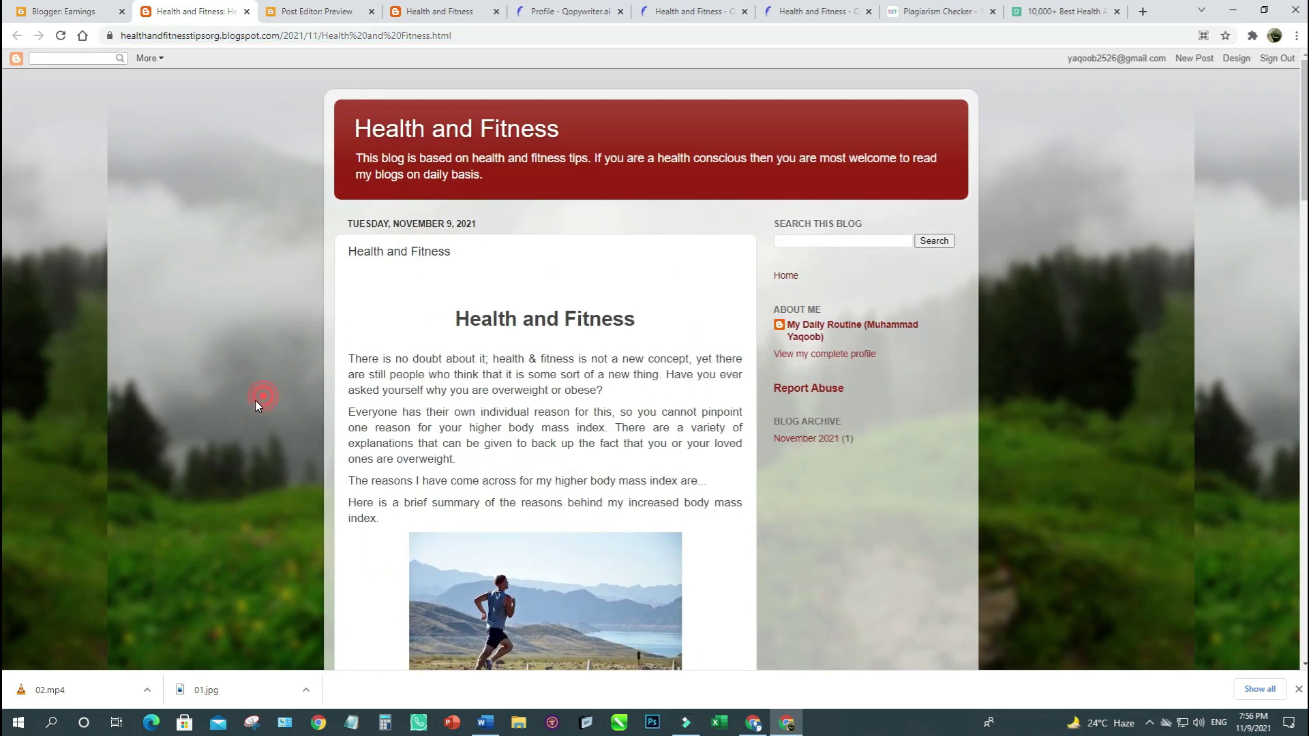
click(58, 6)
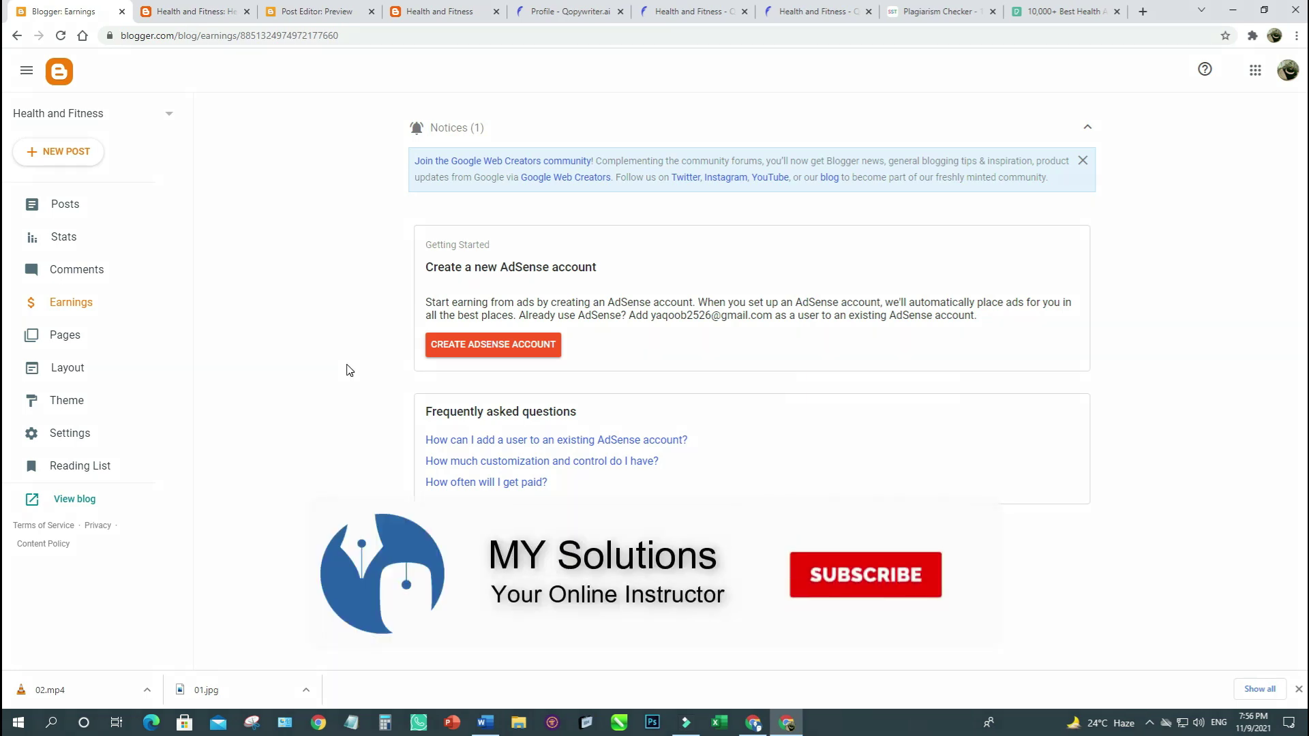
Check the 3 remaining Qopywriter.ai trial credits and review the Lite, Starter, Business and Yearly plans.
click(573, 12)
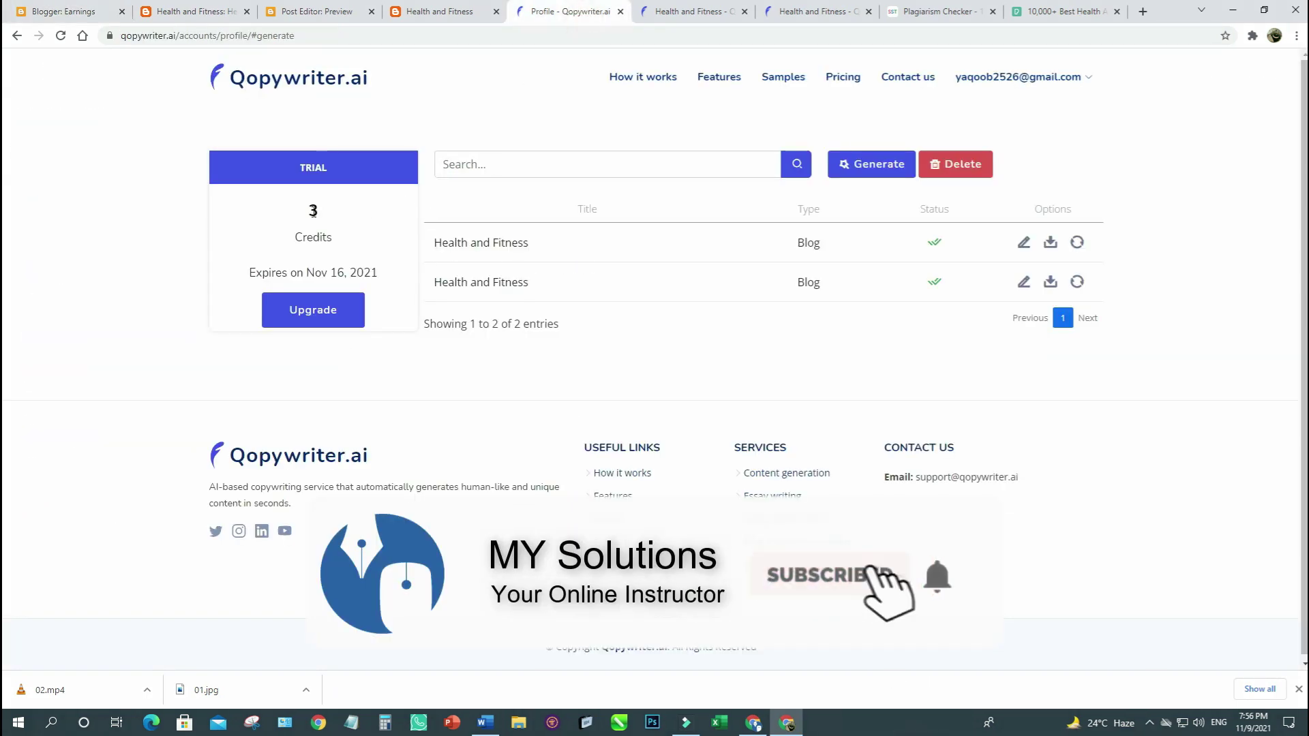
double_click(313, 211)
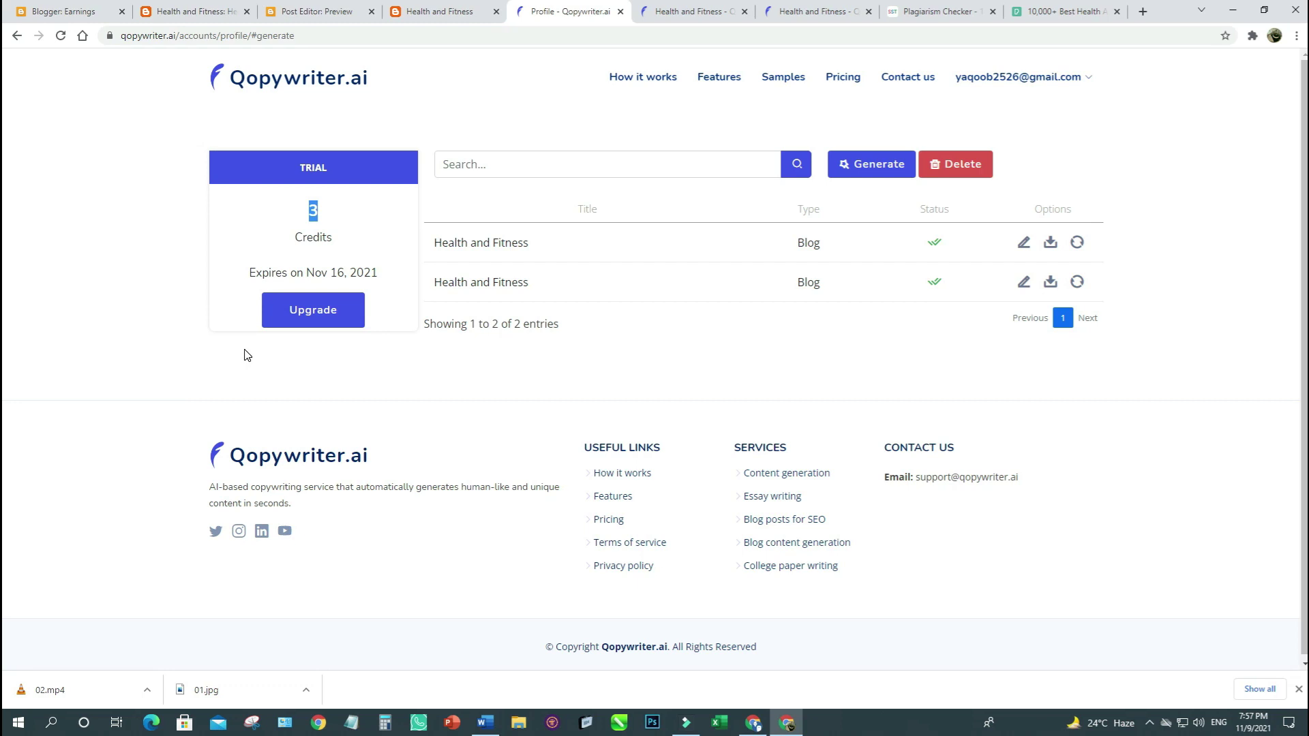
click(312, 209)
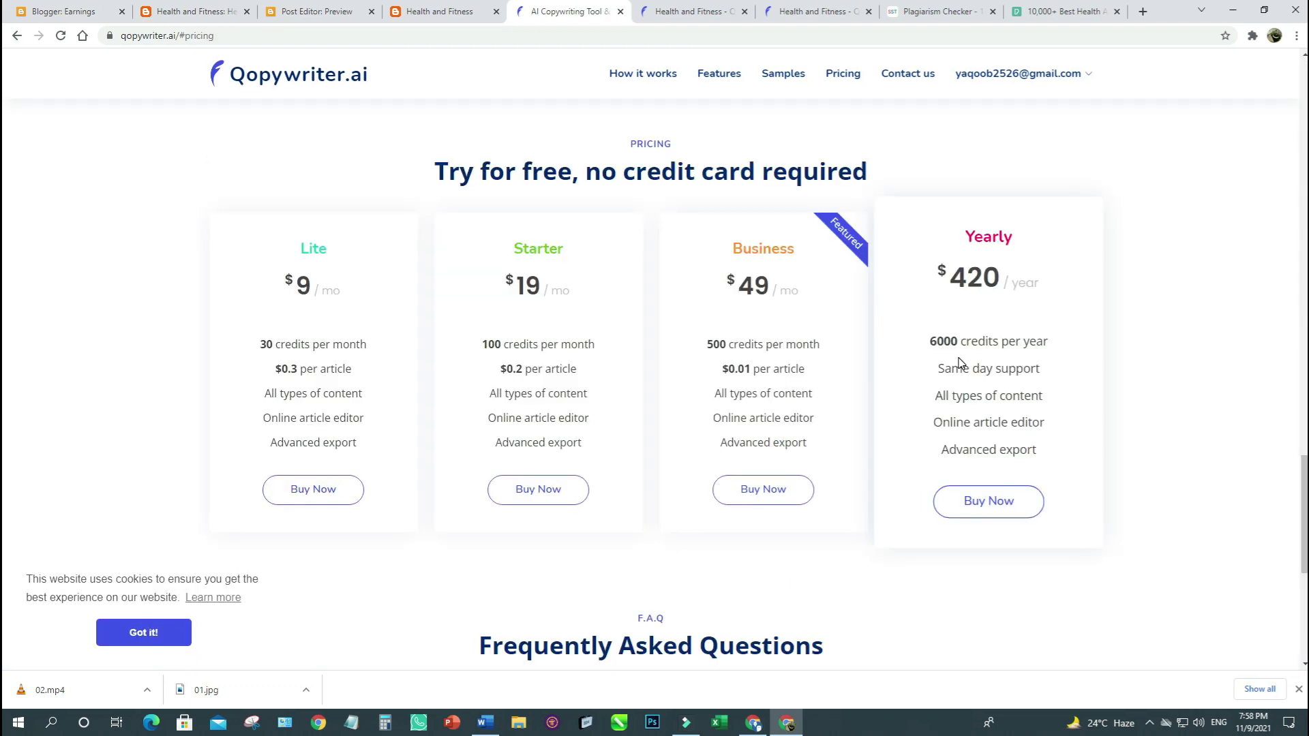
scroll(959, 362, up, 15)
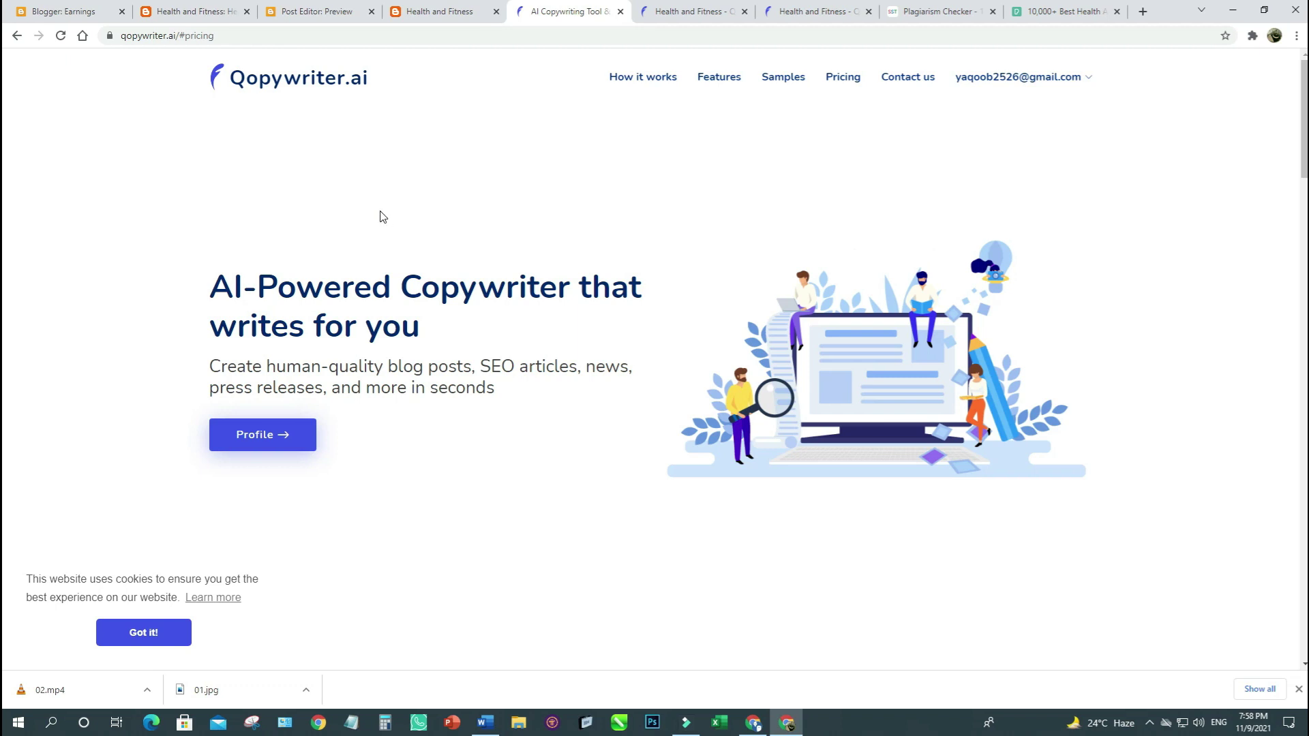
Return to Blogger's Posts list, dismiss the downloads bar, and switch to the MY Solutions YouTube window.
click(96, 14)
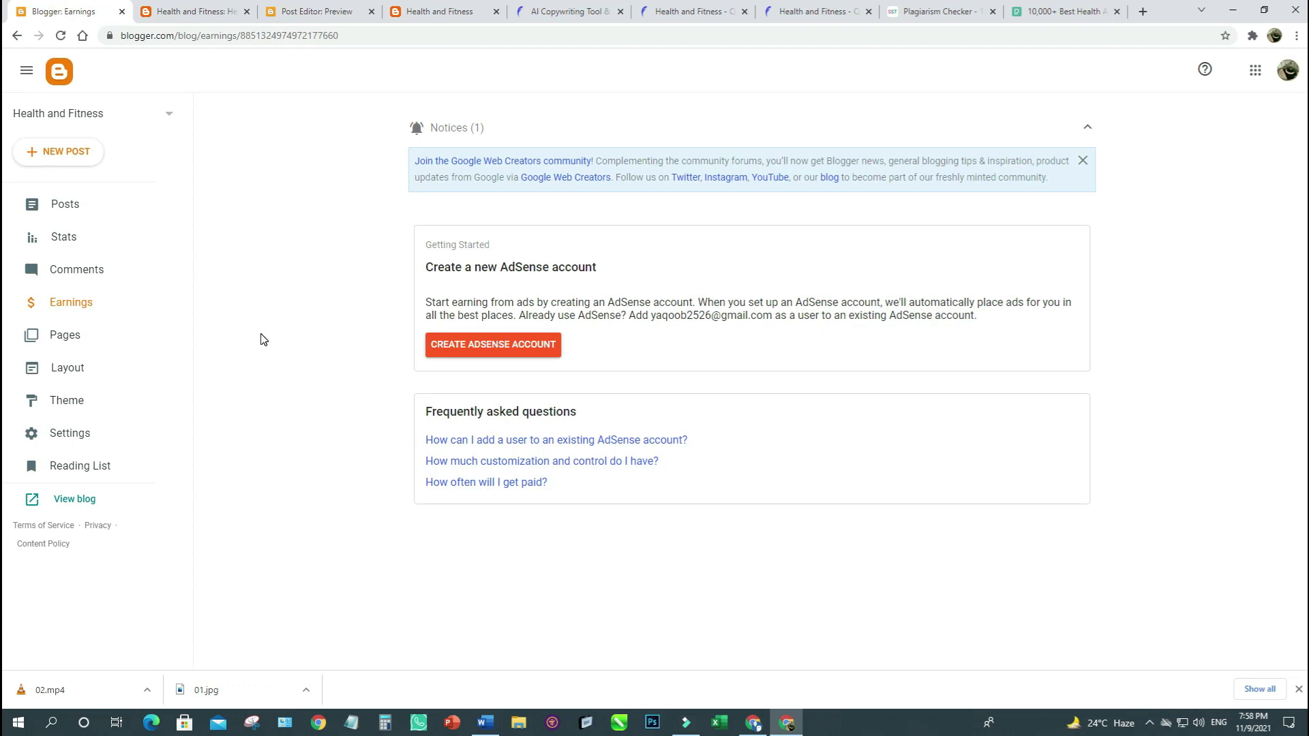
click(54, 206)
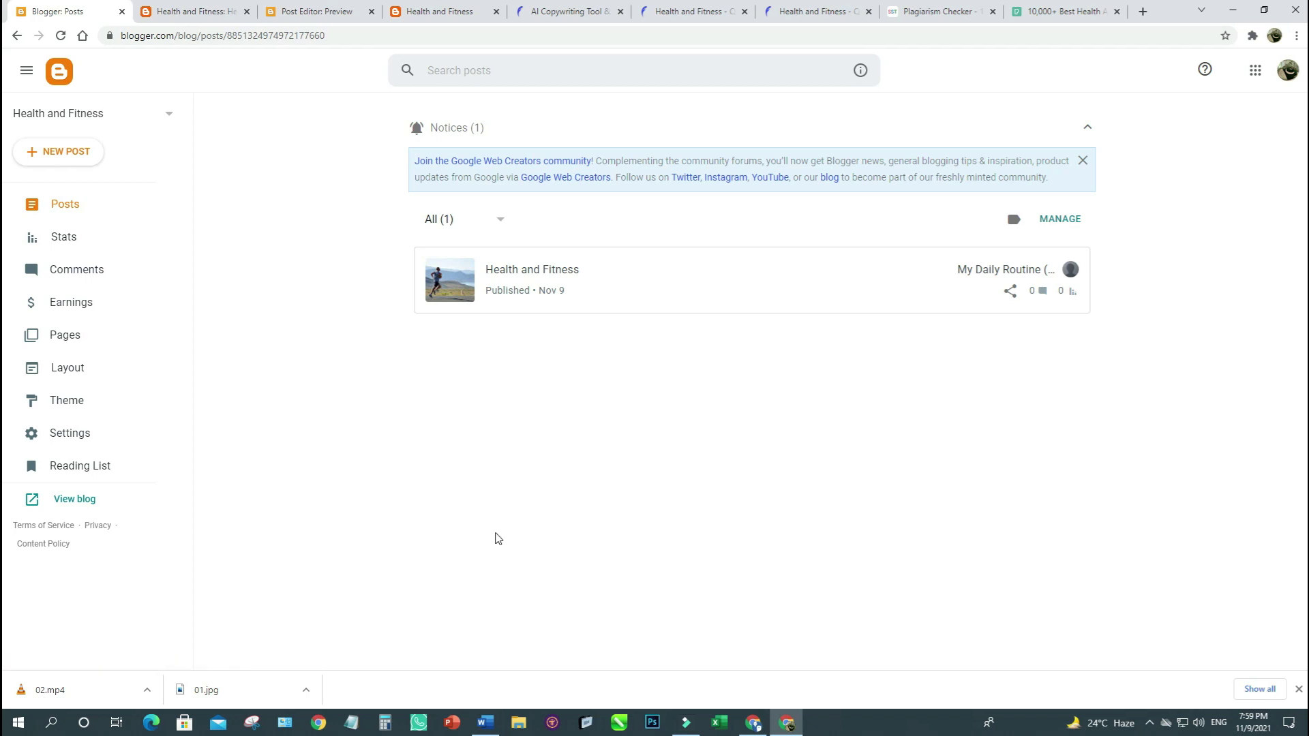
click(1299, 689)
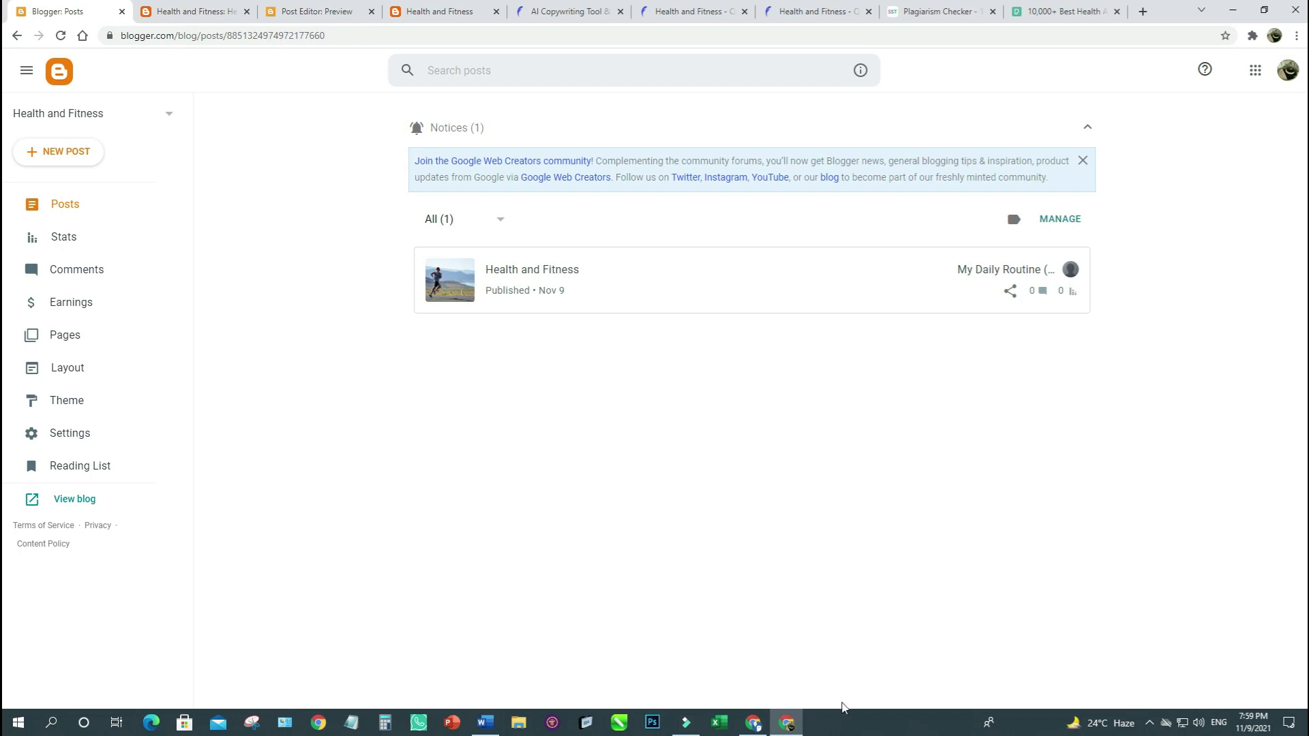
click(752, 722)
click(130, 488)
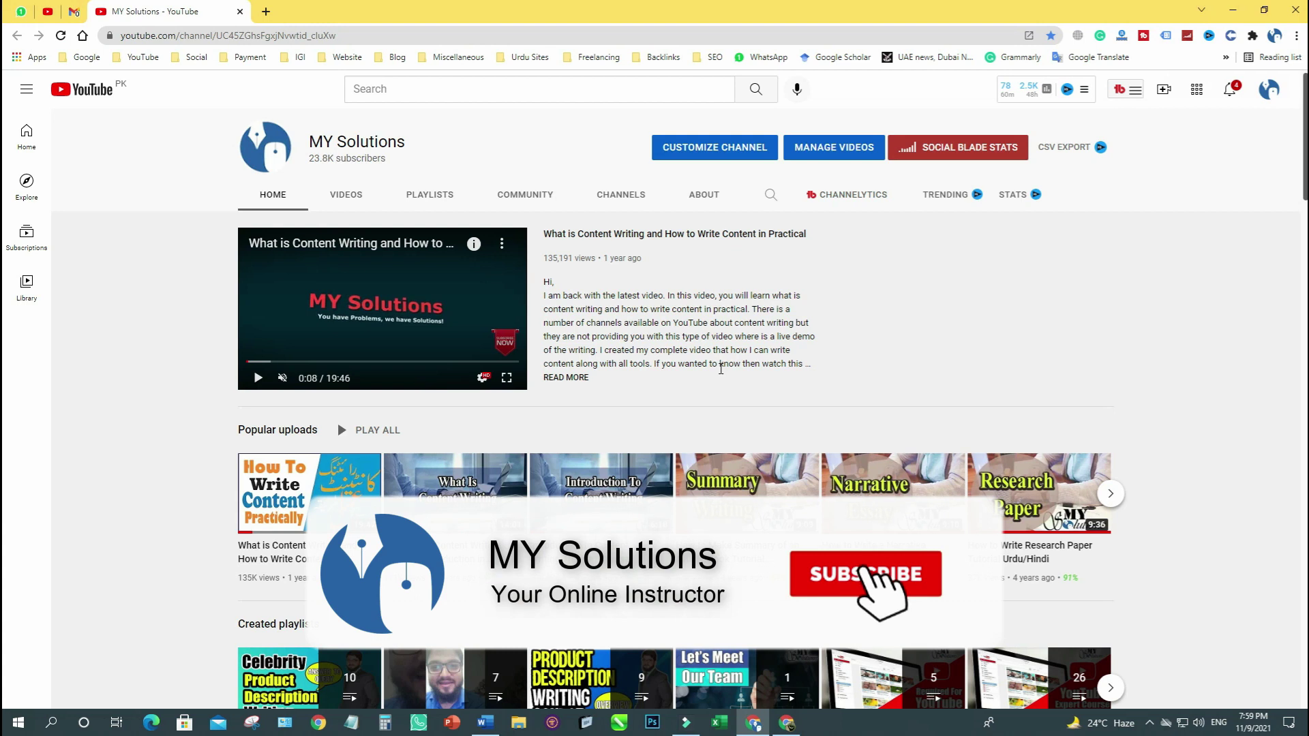
scroll(736, 379, down, 7)
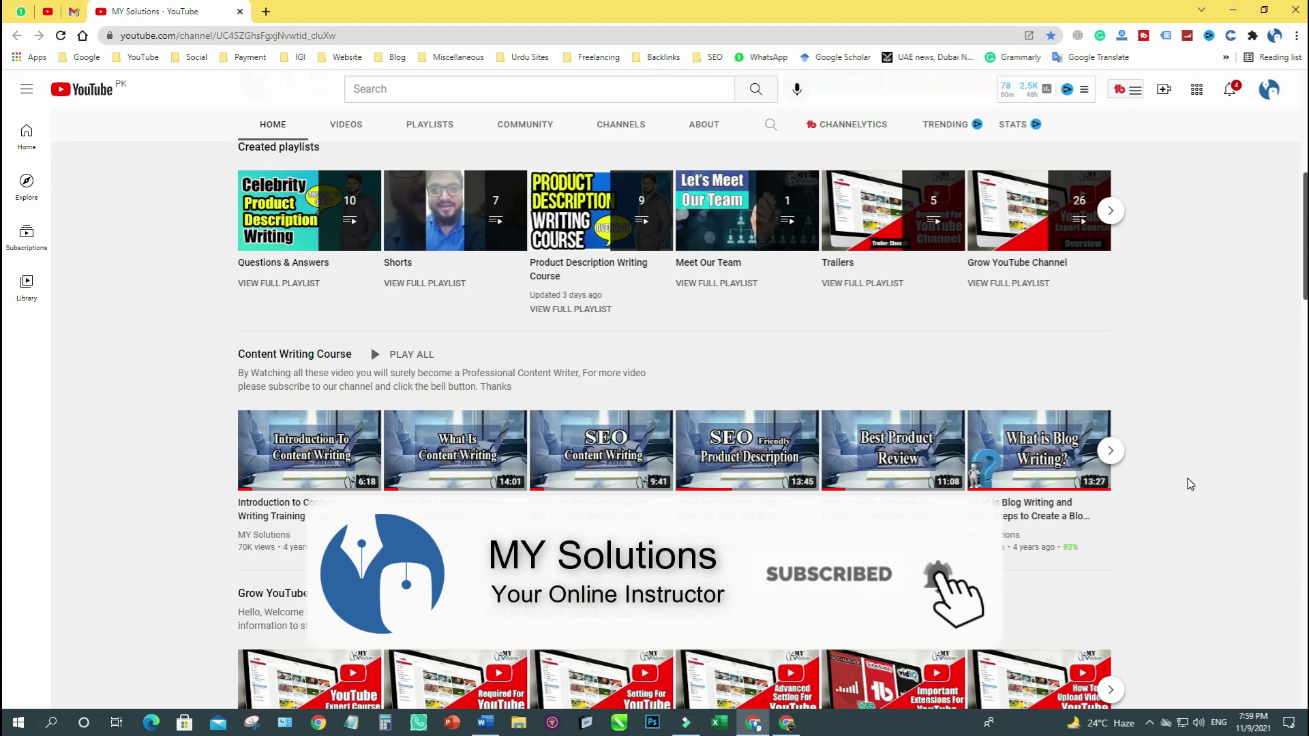
scroll(1189, 484, up, 7)
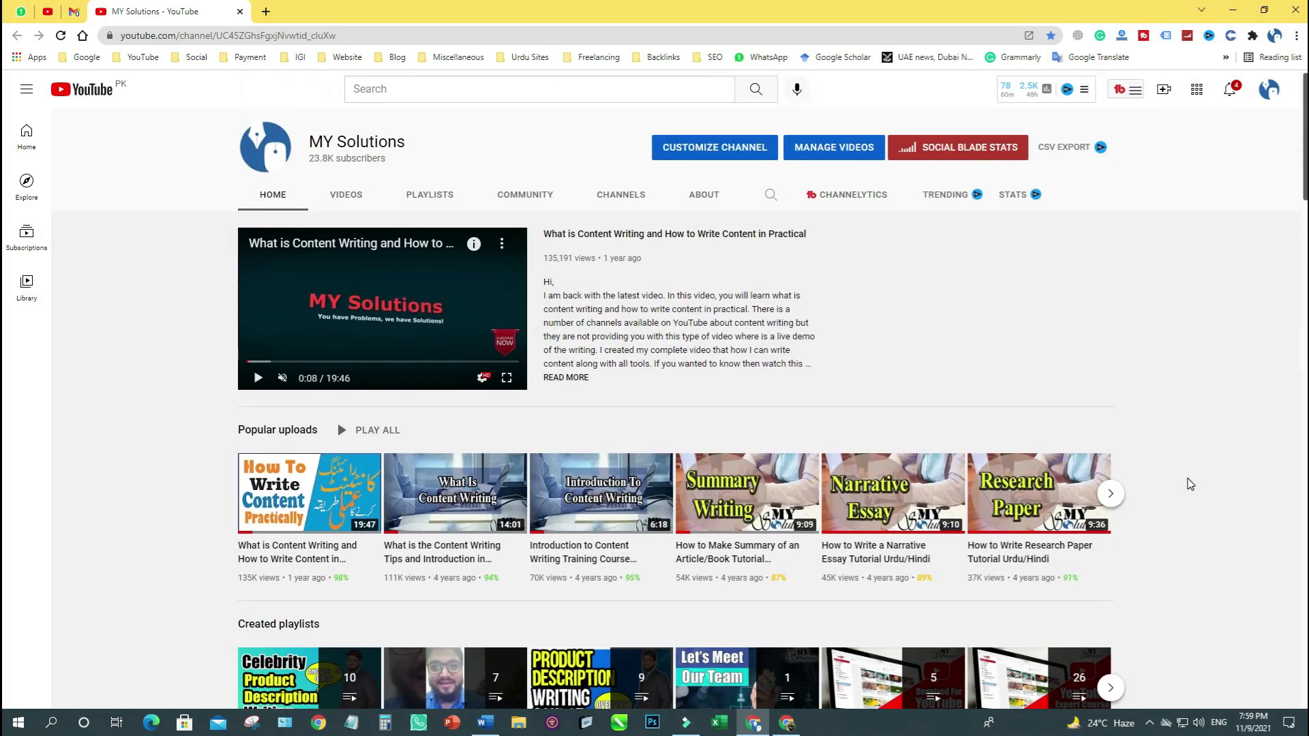